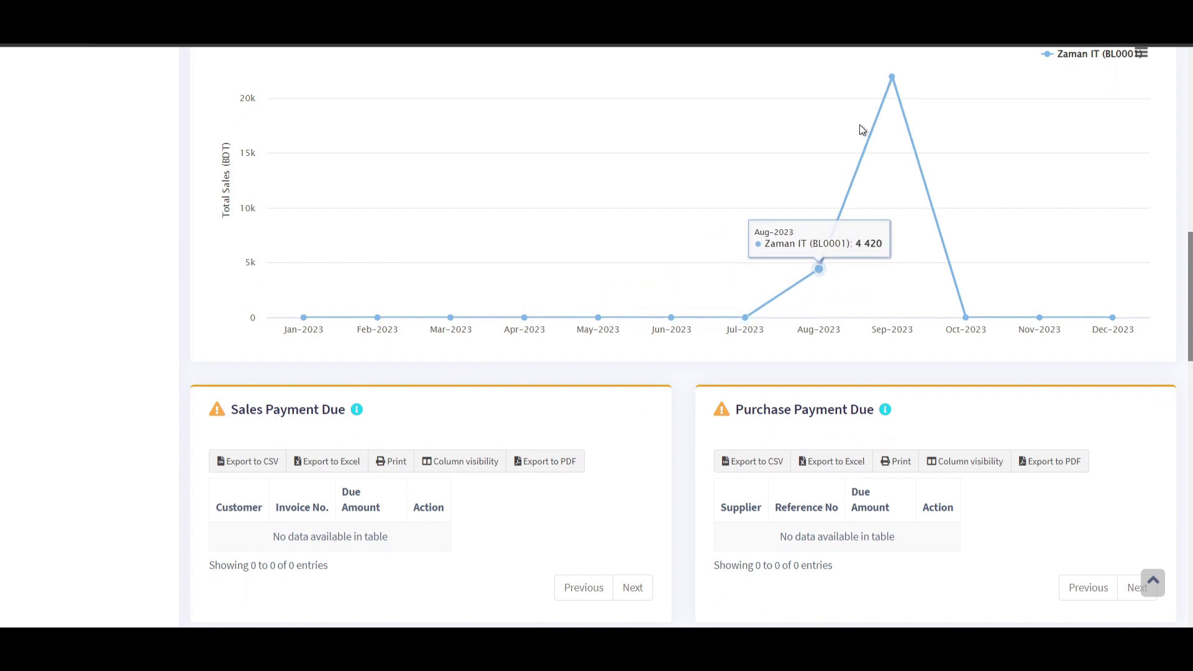
Review the dashboard's sales chart, the sales and purchase payment due tables, and the product stock alert list.
scroll(630, 401, down, 5)
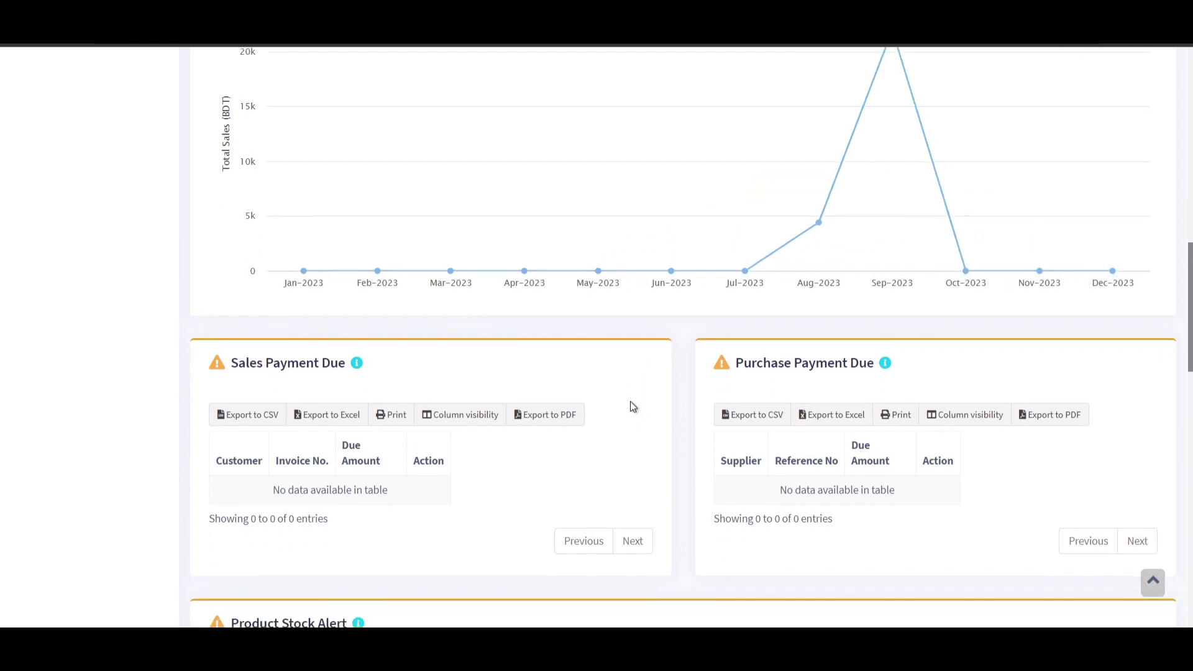
scroll(630, 401, down, 5)
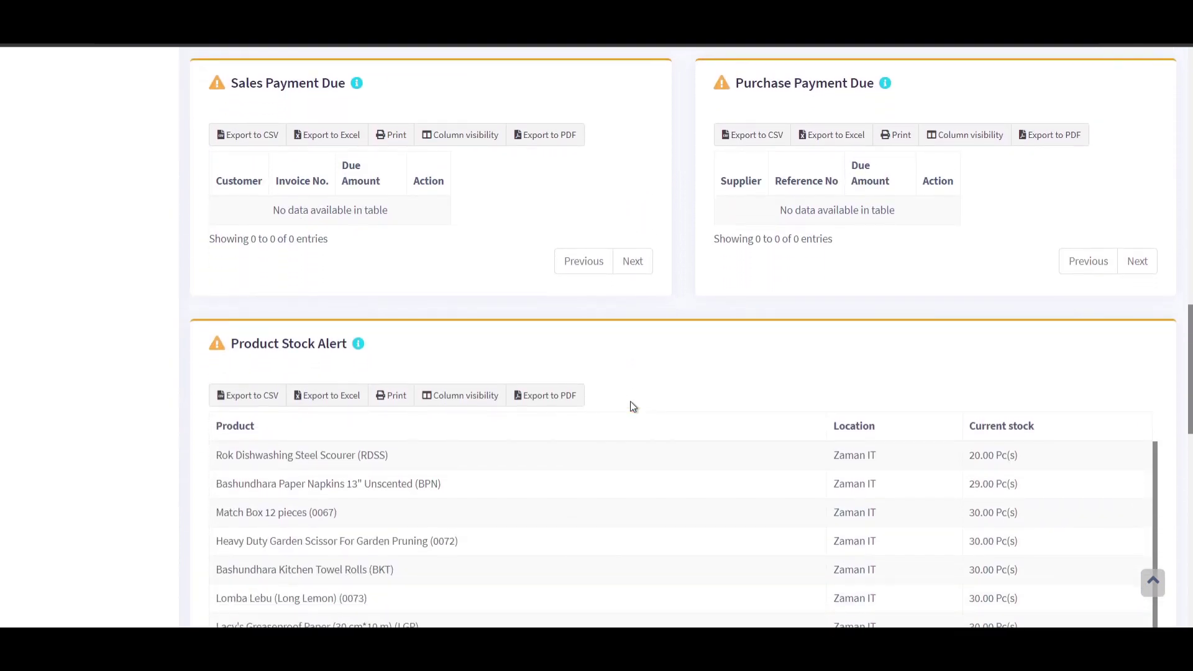
scroll(670, 287, down, 5)
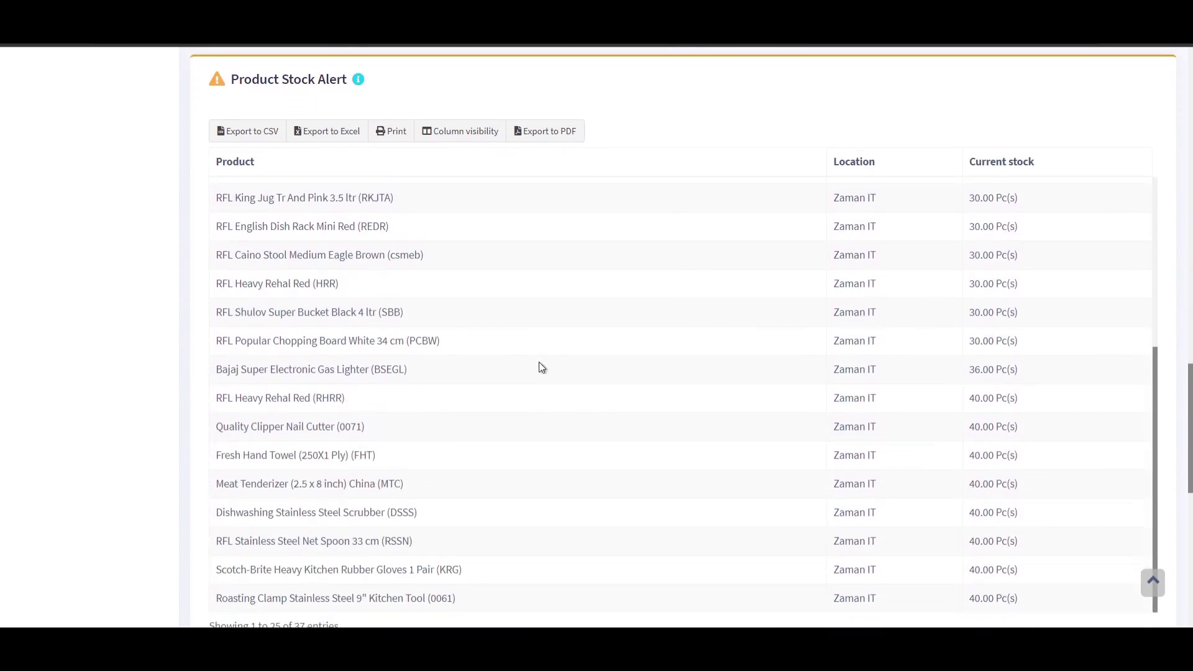
scroll(538, 368, down, 4)
scroll(538, 367, up, 15)
Open the user list and view the full profile of the first listed user.
click(86, 143)
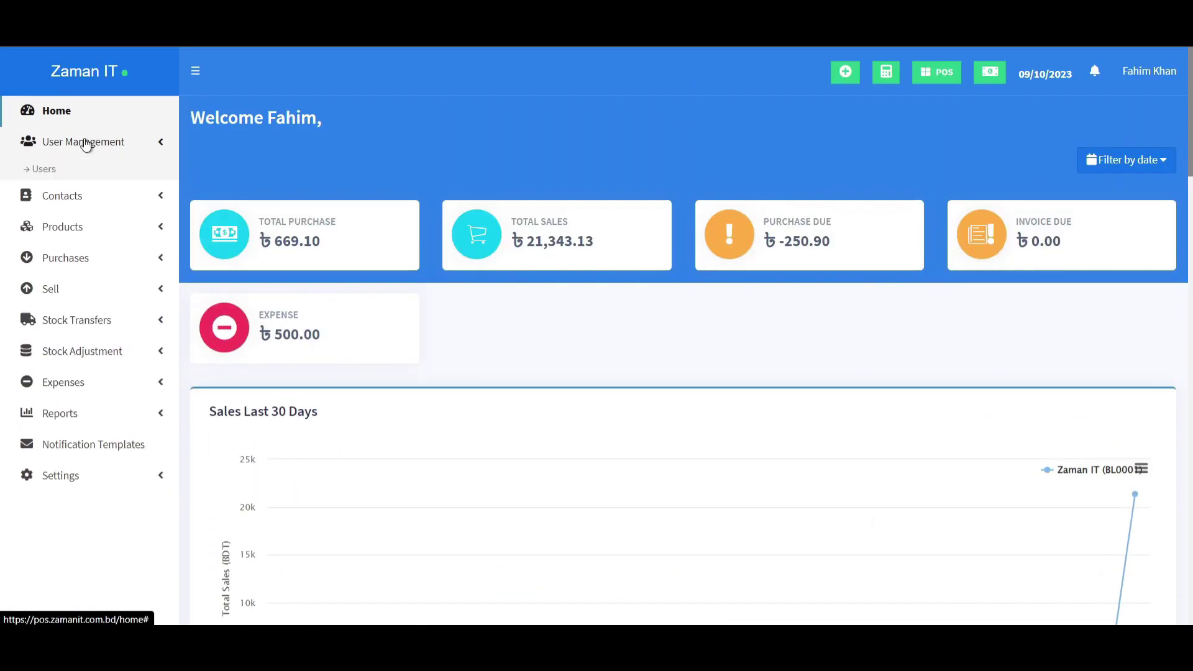
click(49, 177)
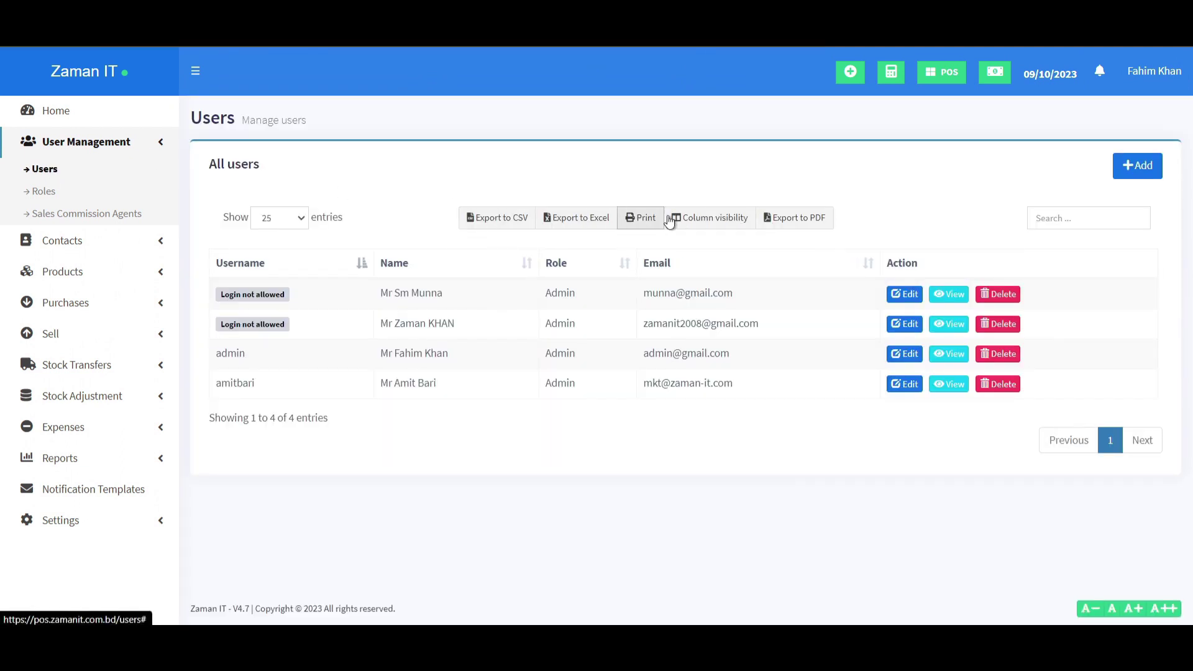
click(952, 302)
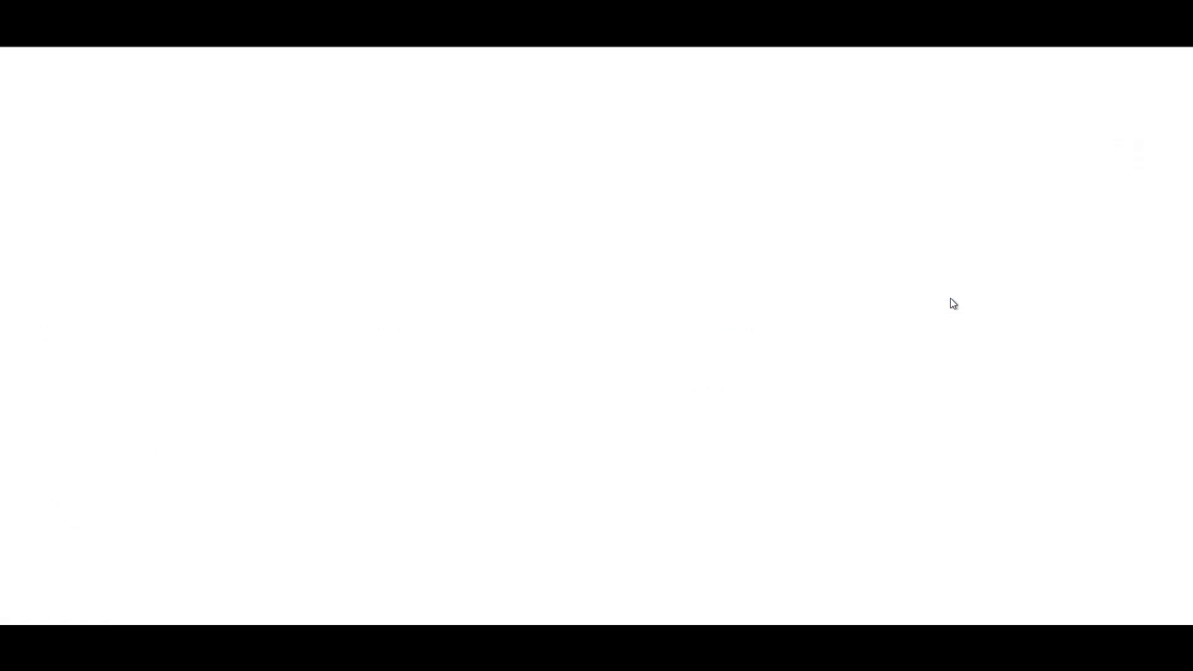
scroll(583, 361, down, 1)
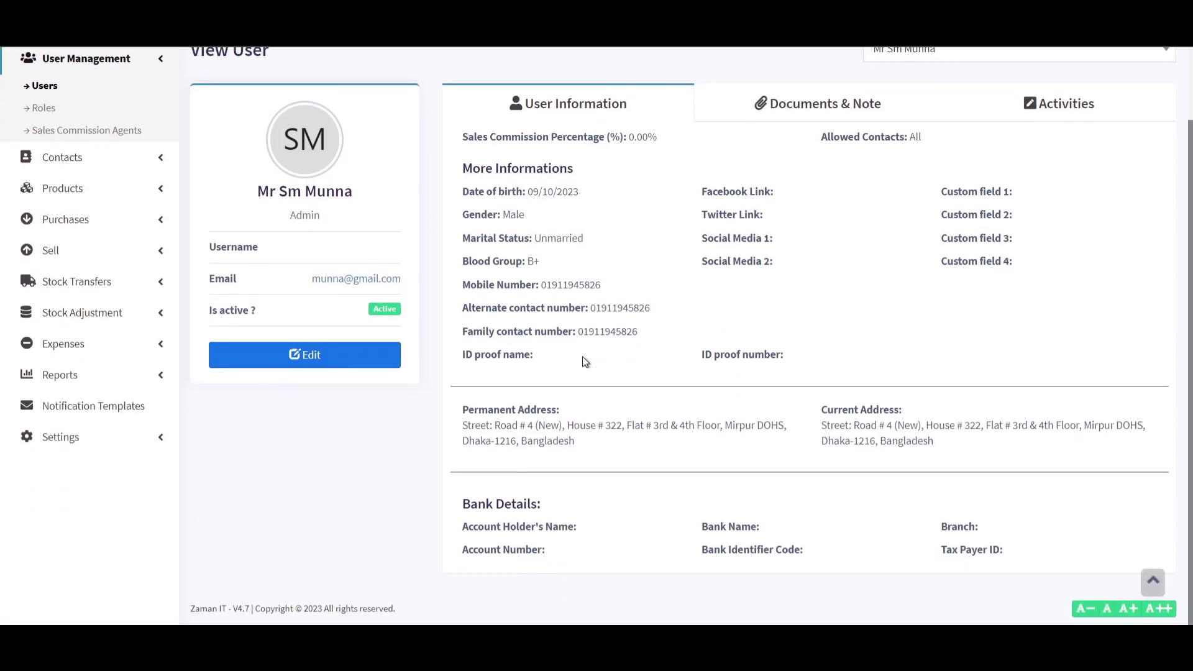
scroll(582, 361, up, 1)
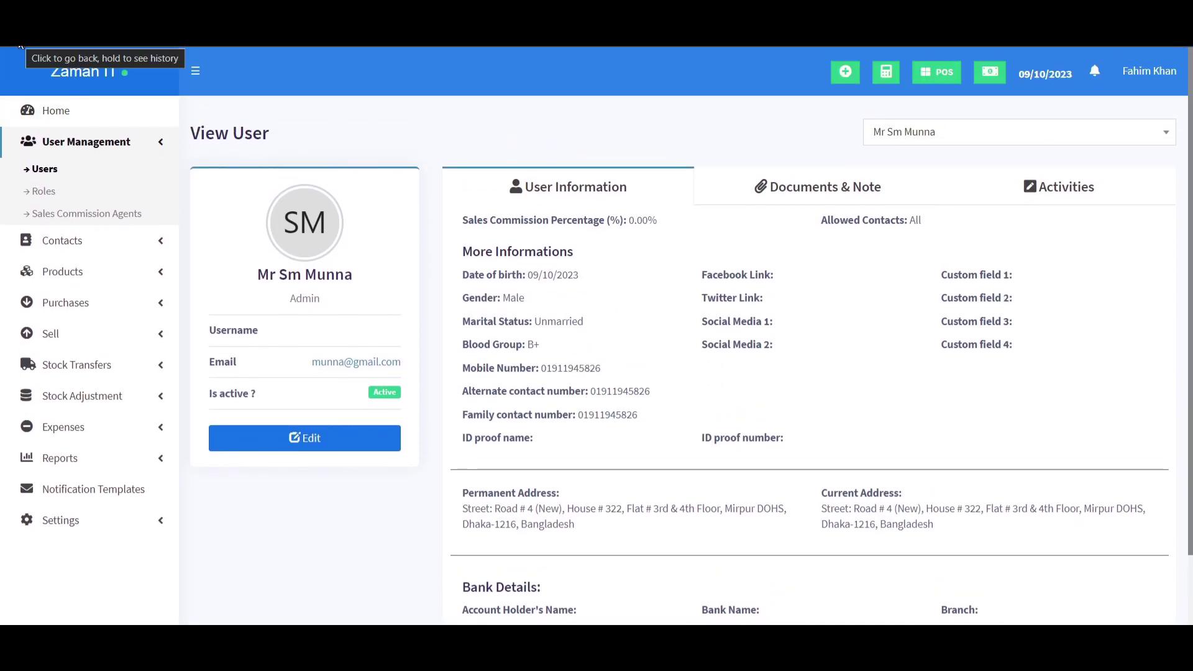
Open this user's record for editing and examine its name, role, location, contact and bank detail fields.
click(296, 438)
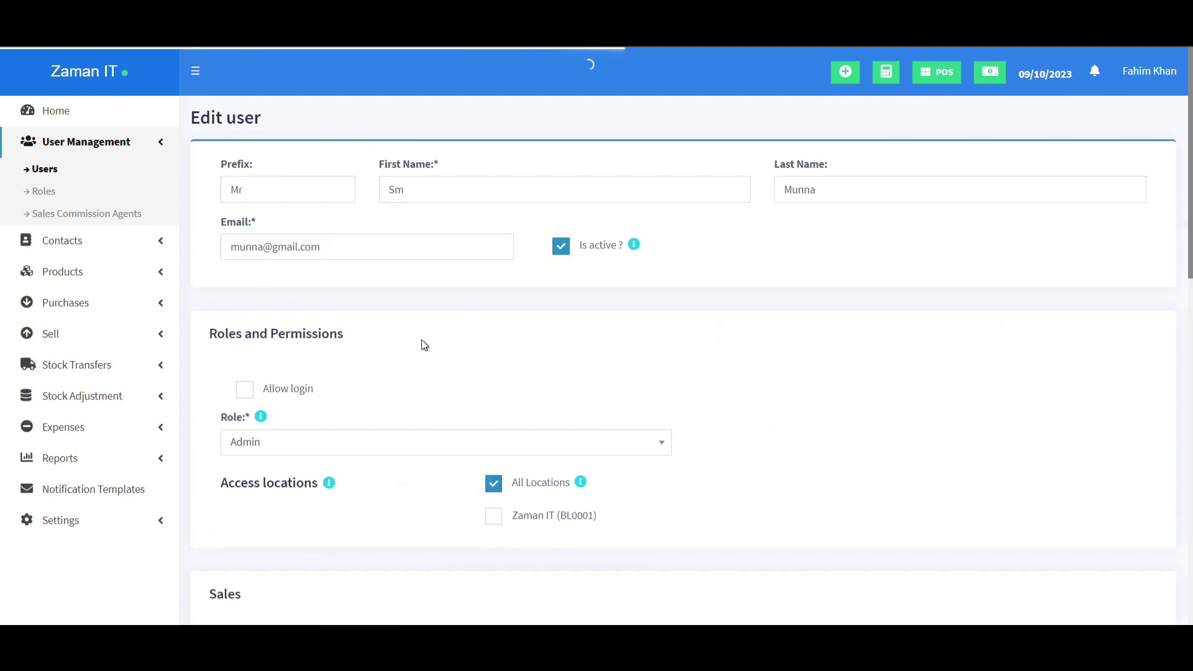
double_click(575, 197)
click(830, 186)
double_click(830, 187)
scroll(551, 352, down, 2)
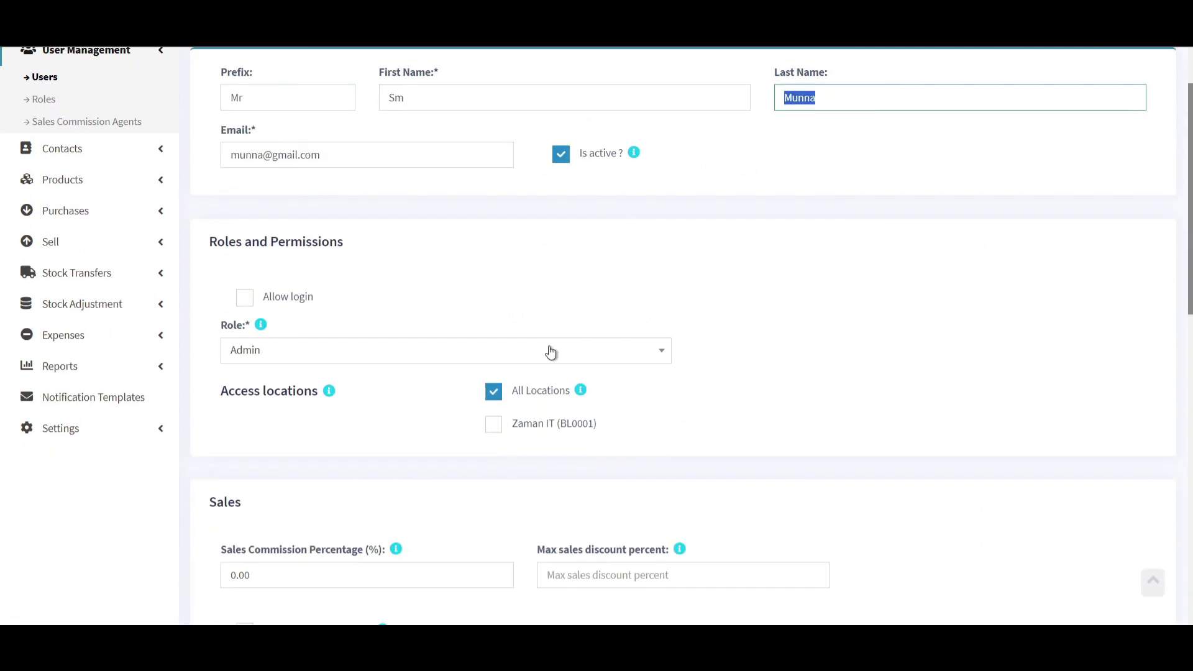
click(318, 310)
click(315, 311)
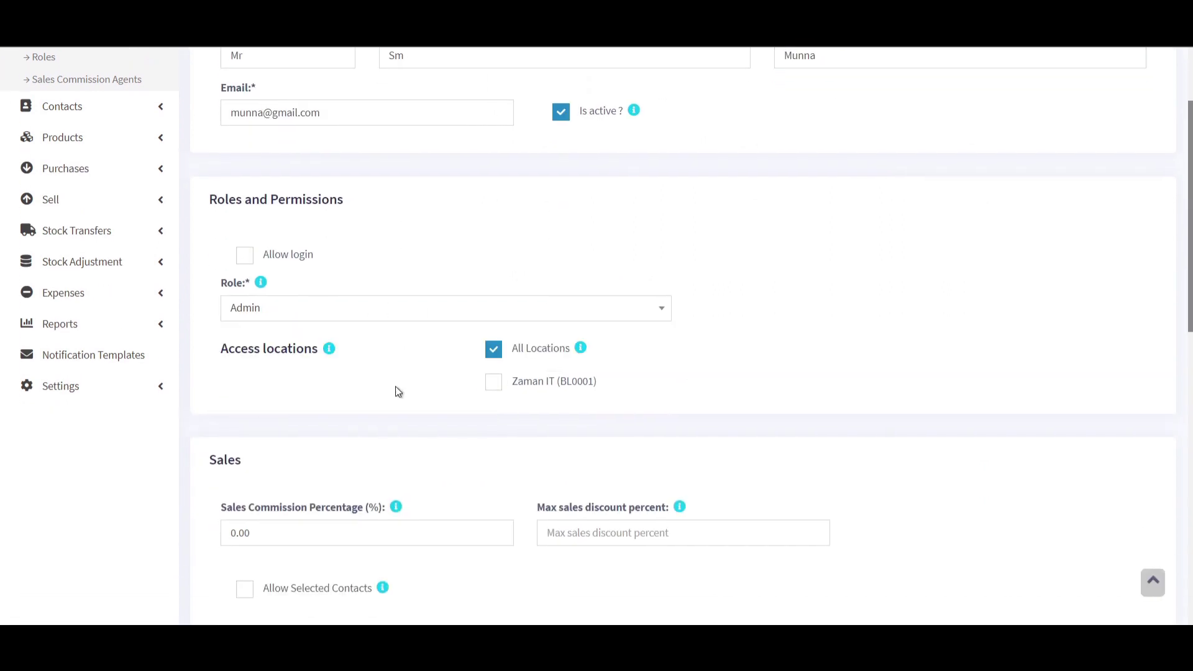
scroll(395, 386, down, 8)
scroll(381, 426, down, 3)
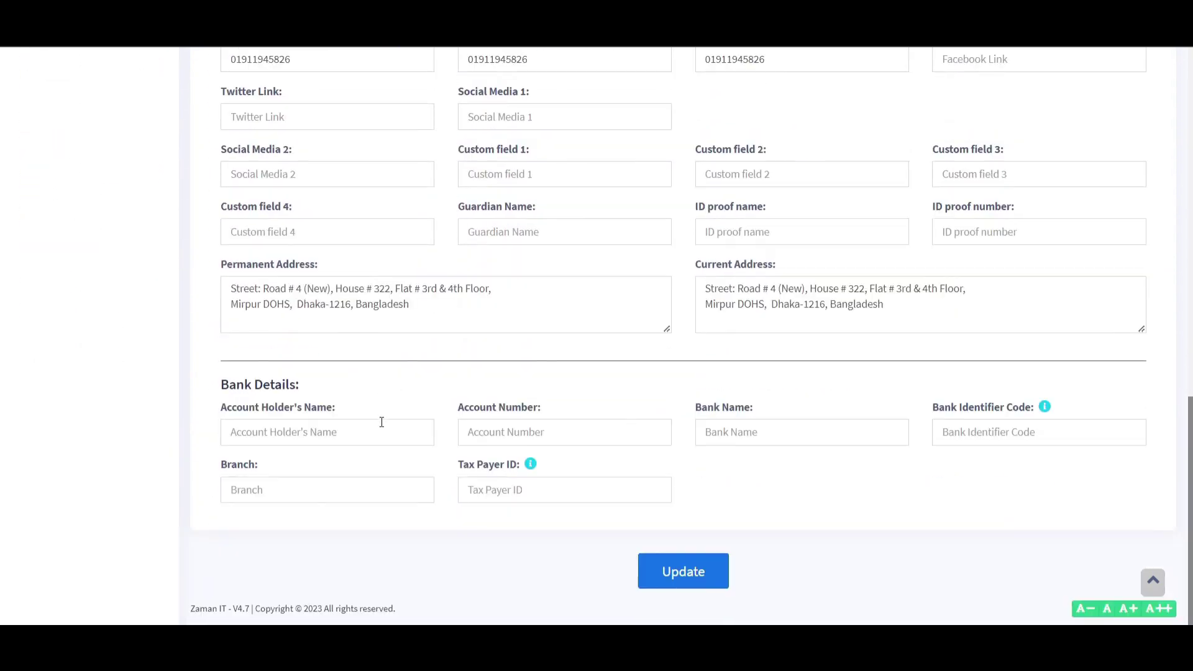
scroll(381, 426, up, 13)
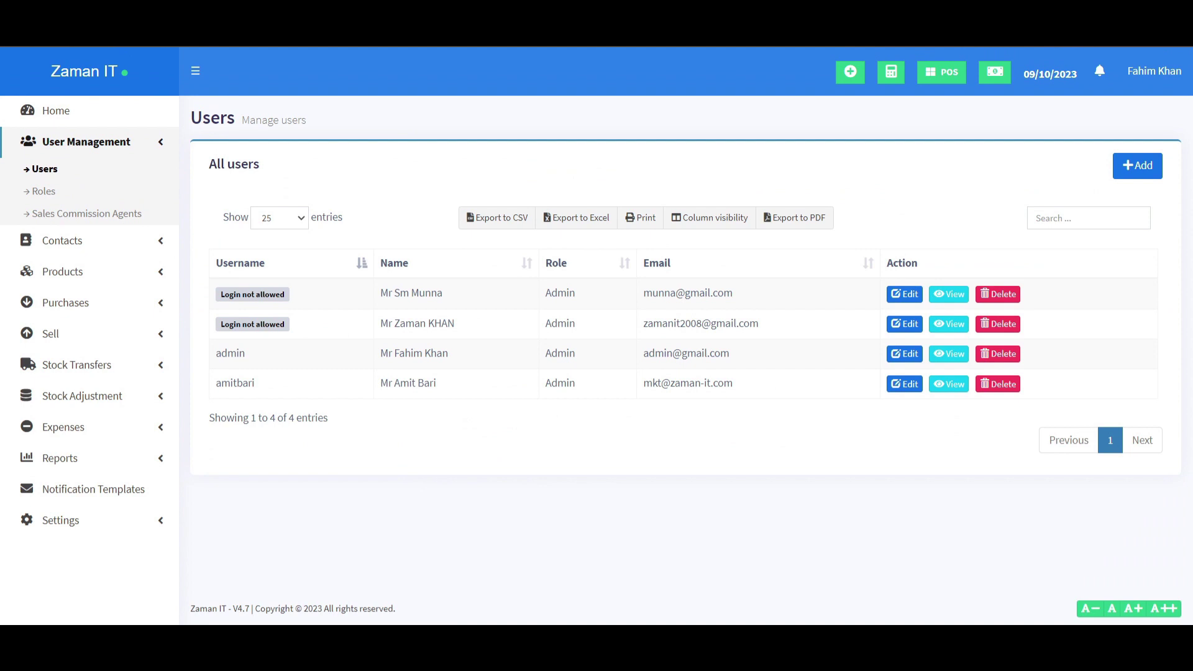
Open a blank form for adding a user and switch Allow login off and back on to compare the login fields.
click(1137, 165)
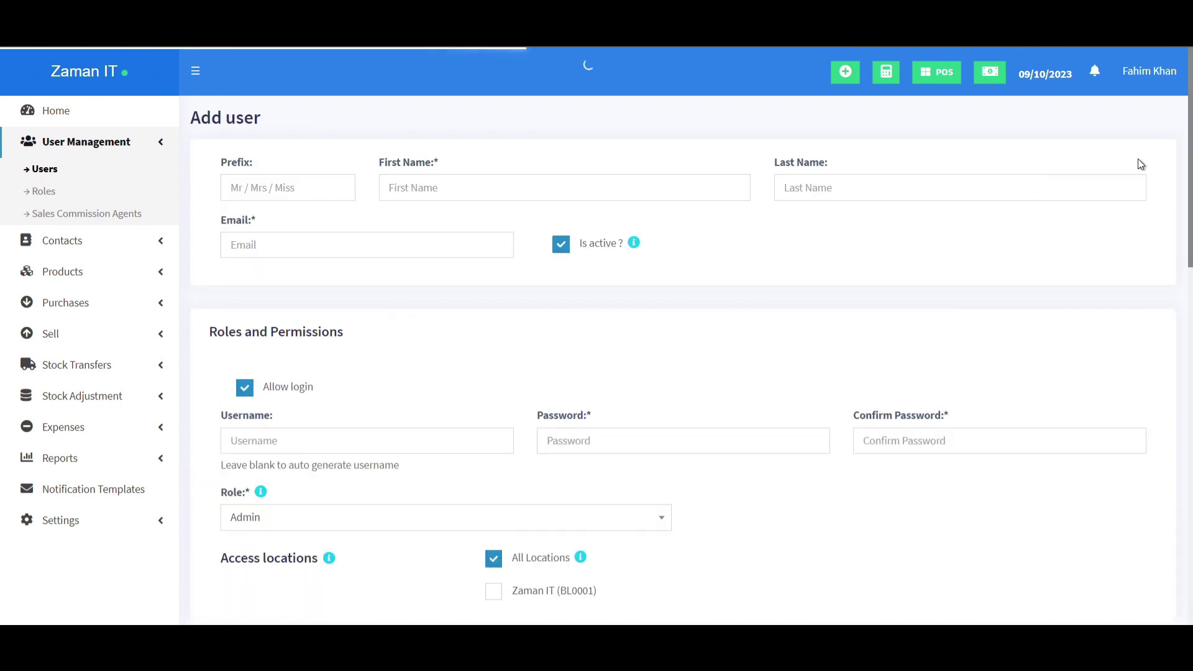
scroll(742, 287, down, 3)
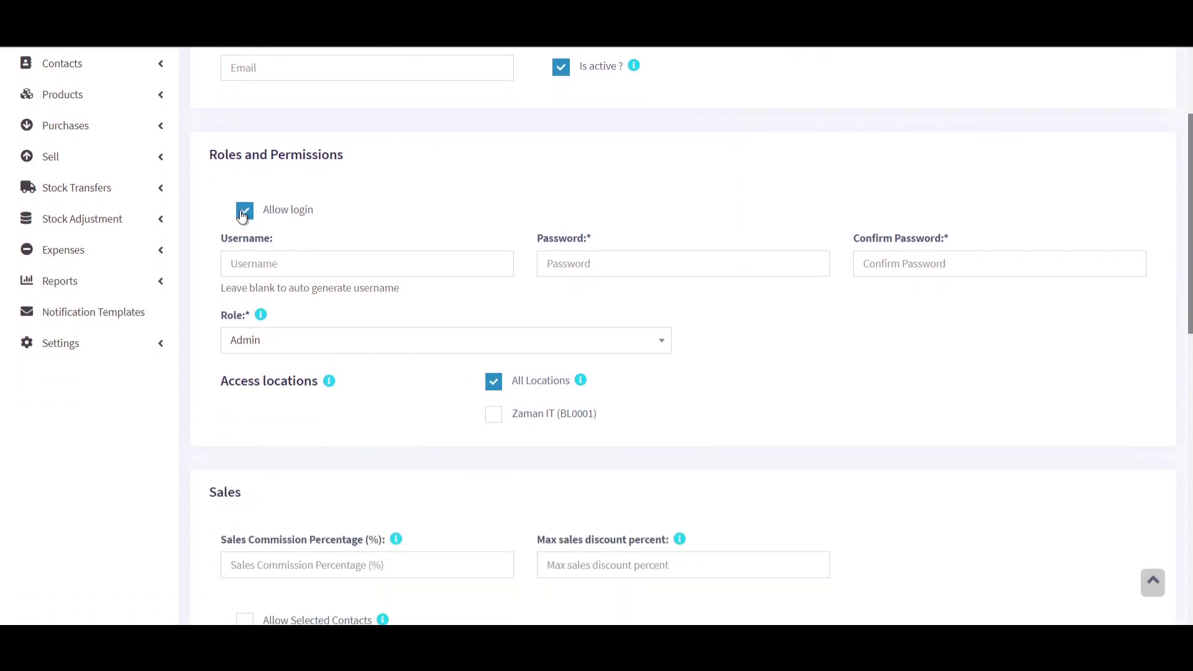
click(243, 213)
scroll(346, 315, down, 1)
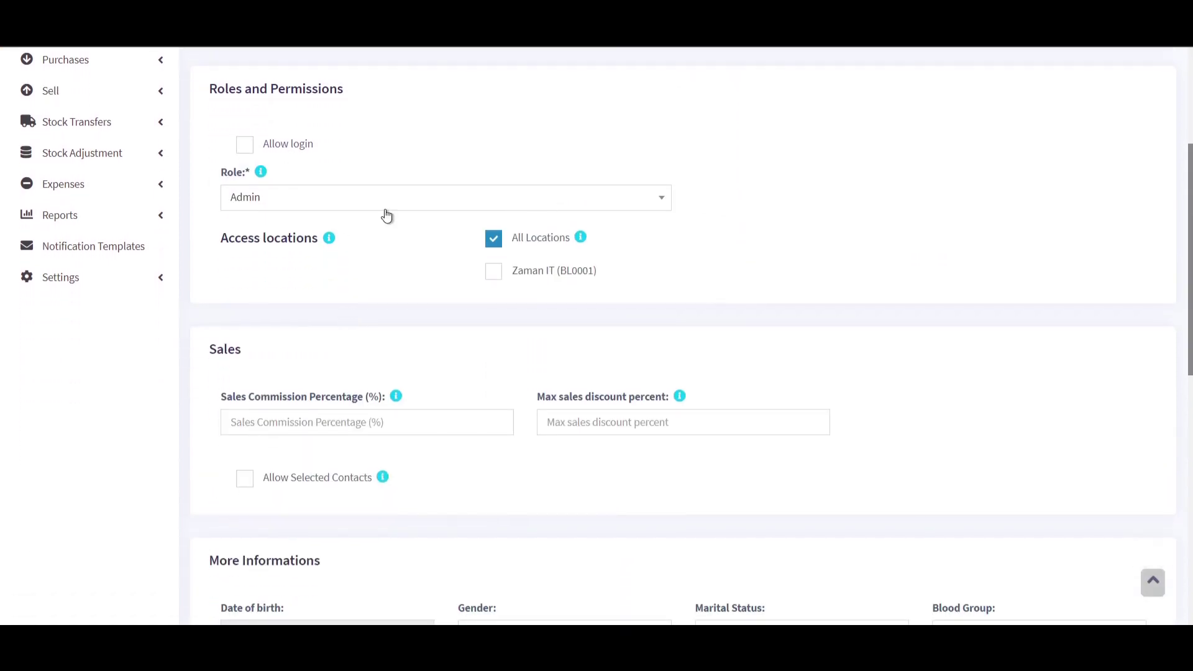
click(244, 145)
Examine the new-user form's sales, personal information, address and bank detail fields.
scroll(330, 291, down, 5)
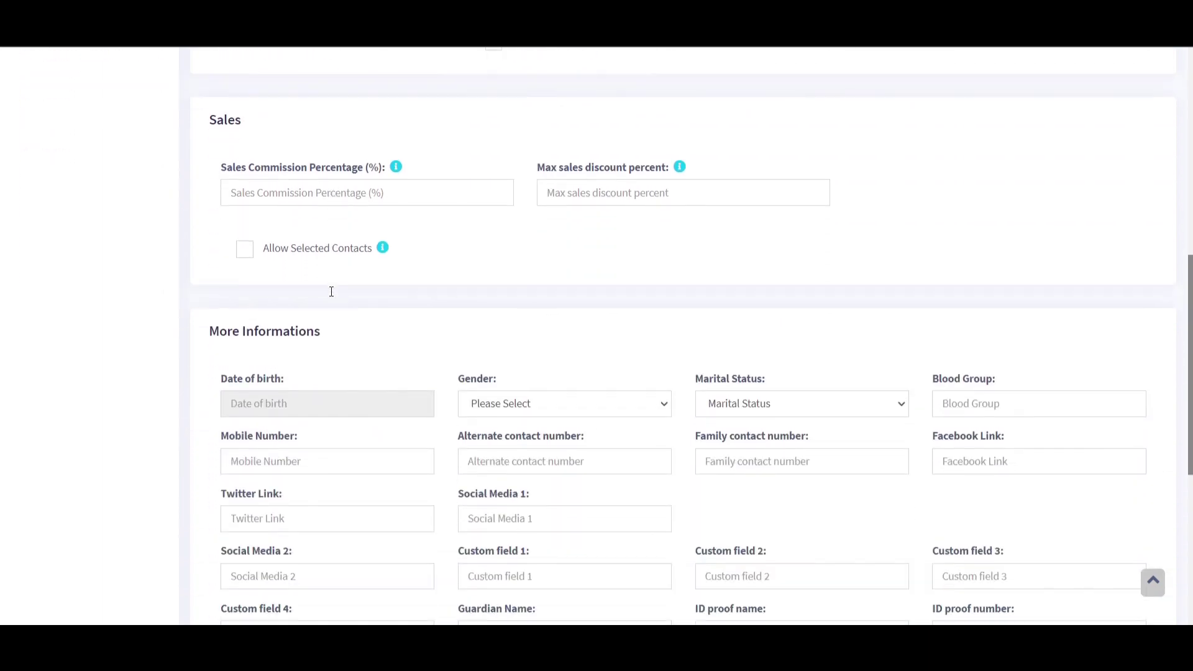
scroll(331, 291, down, 6)
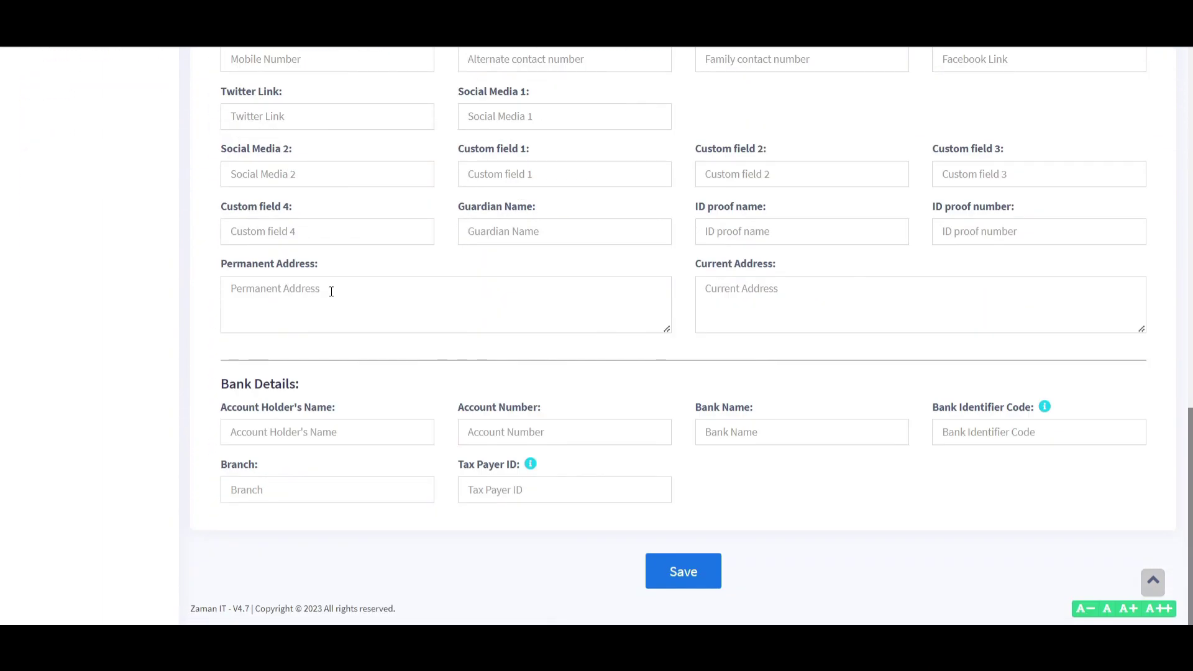
scroll(330, 291, up, 5)
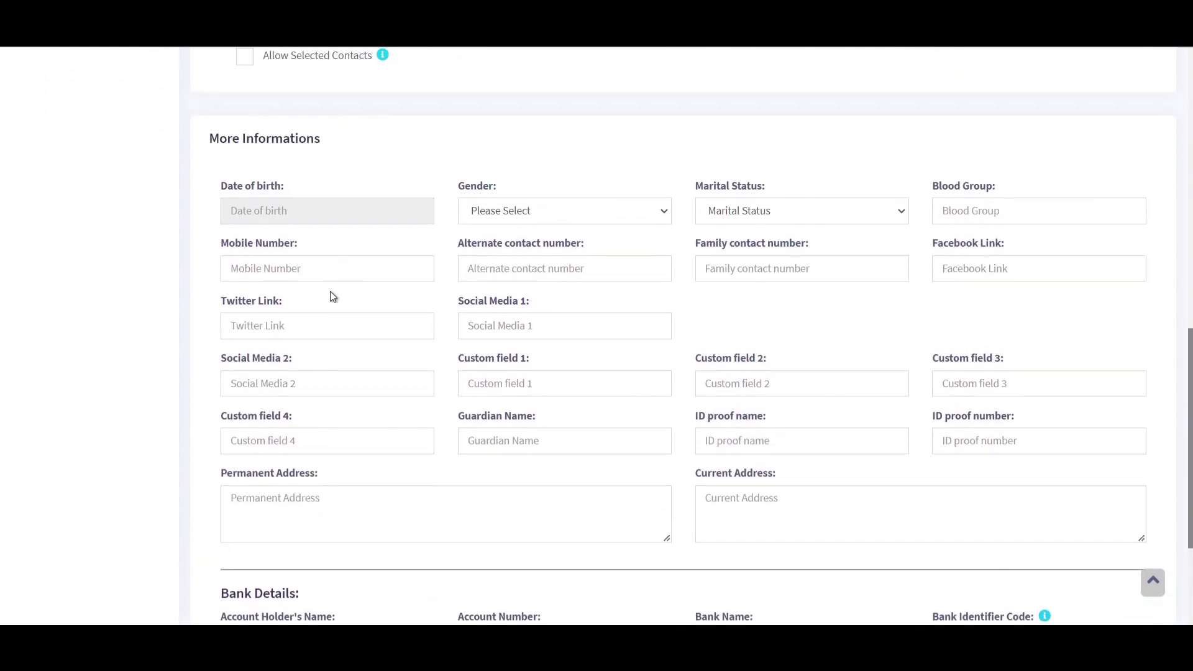
click(330, 293)
scroll(330, 292, up, 5)
scroll(330, 292, up, 5)
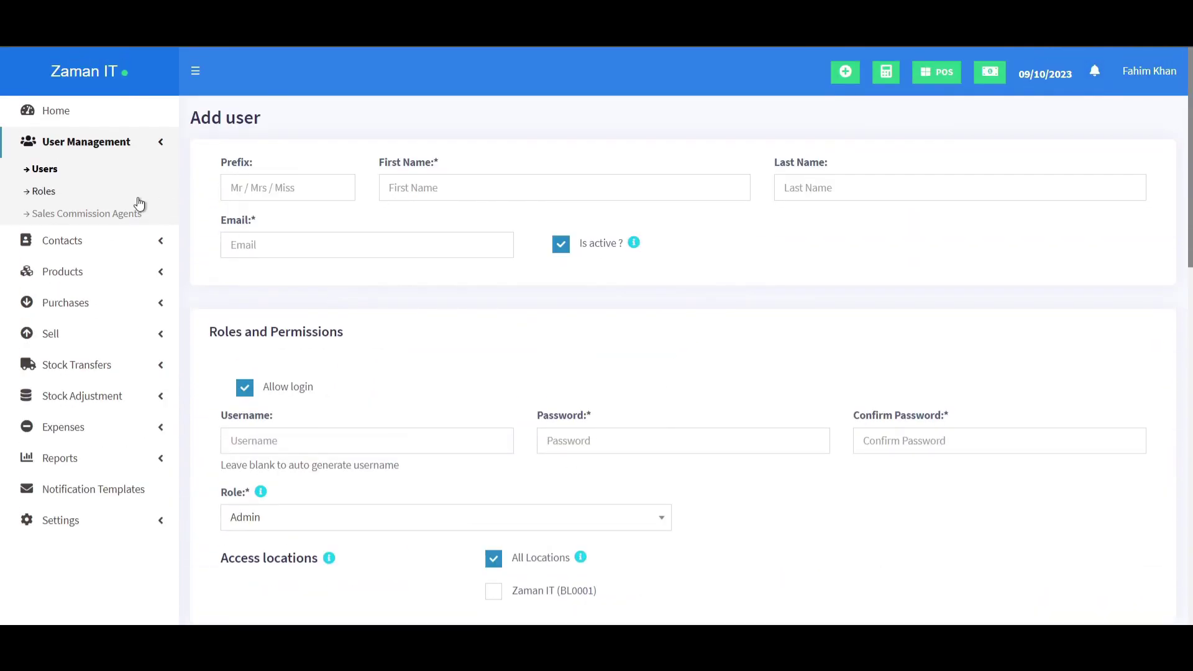
Open the Cashier role for editing and examine its permissions from Others through Access selling price groups.
click(48, 191)
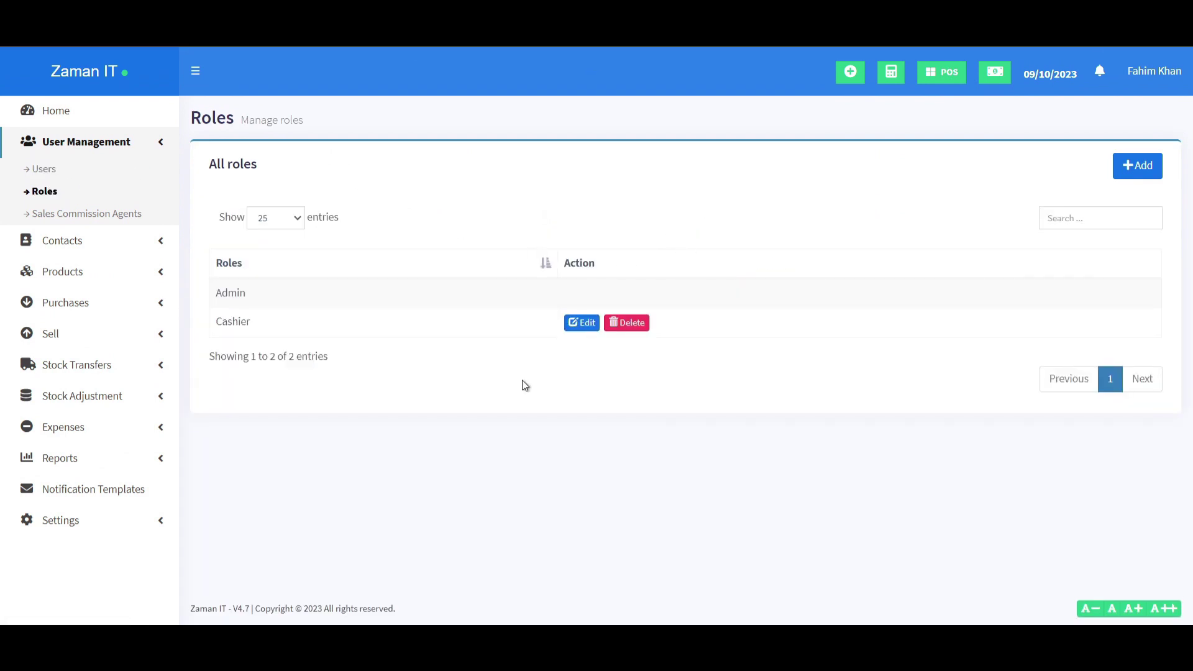
click(581, 323)
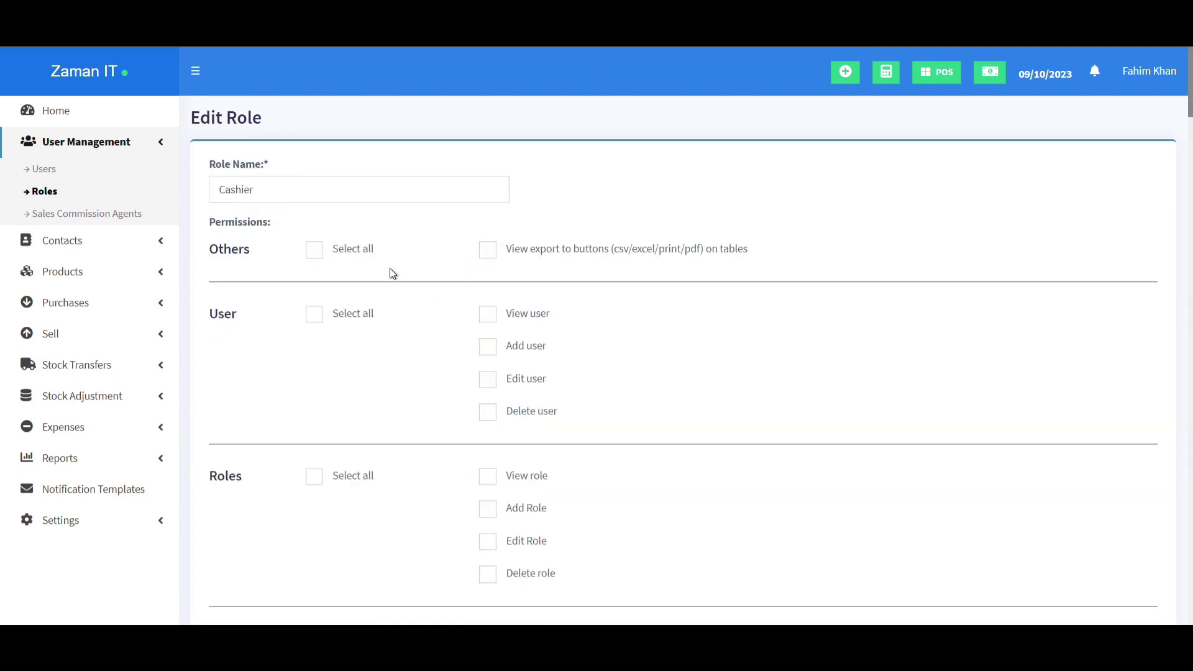
scroll(534, 282, down, 7)
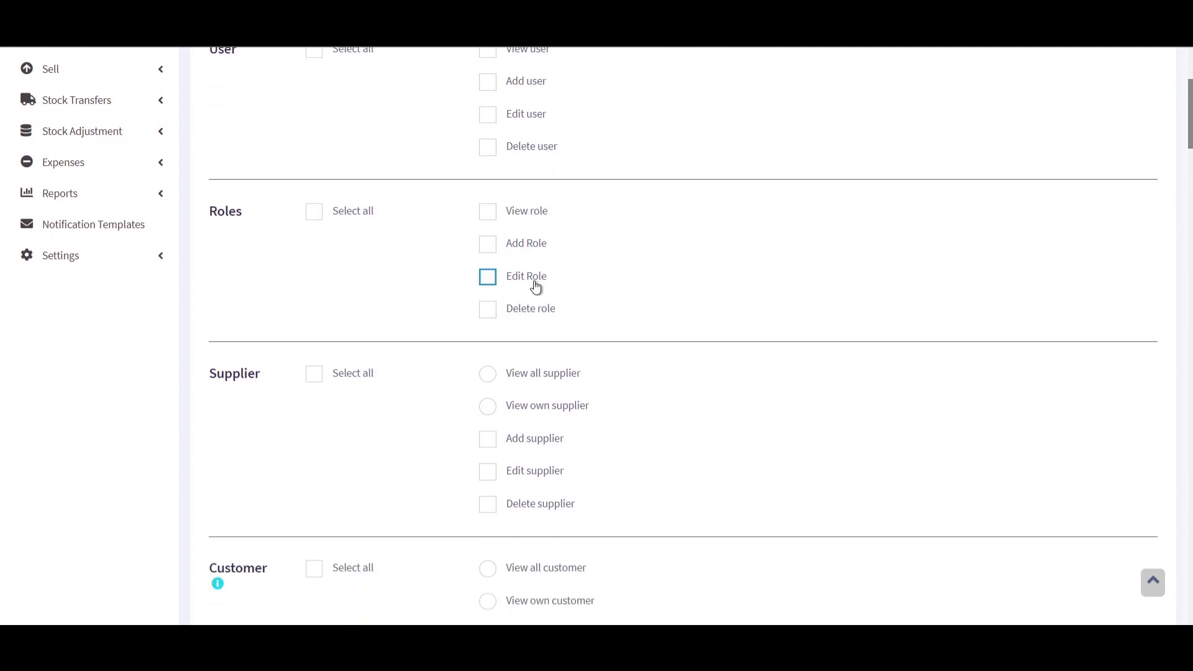
scroll(534, 282, down, 9)
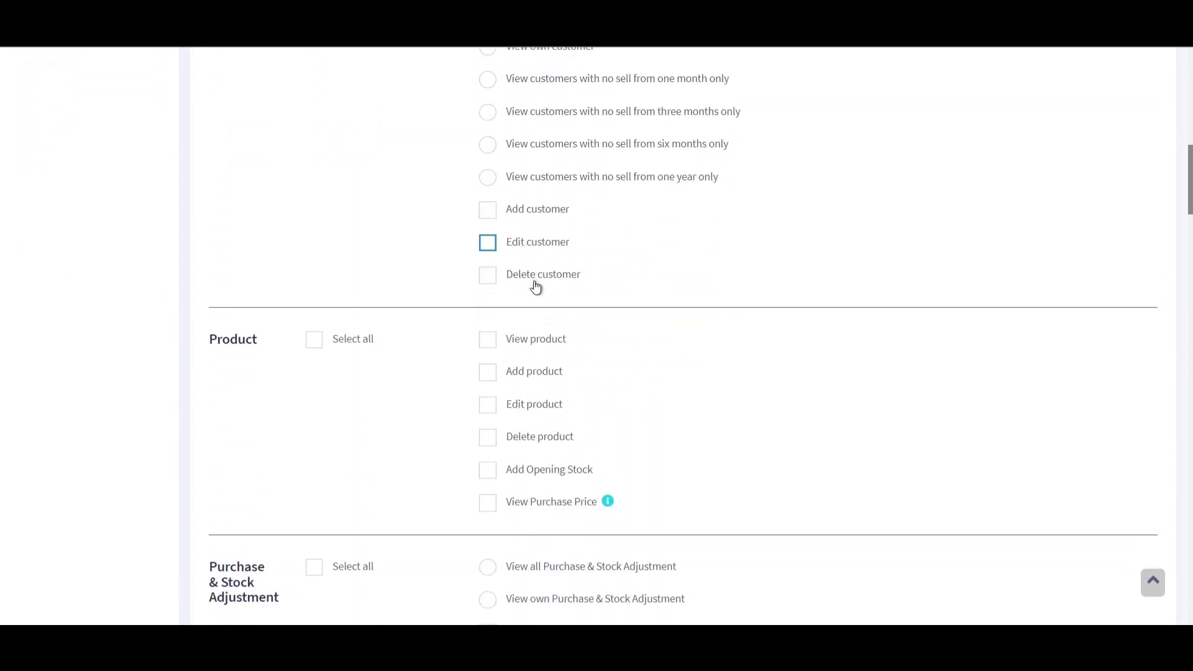
scroll(535, 286, down, 9)
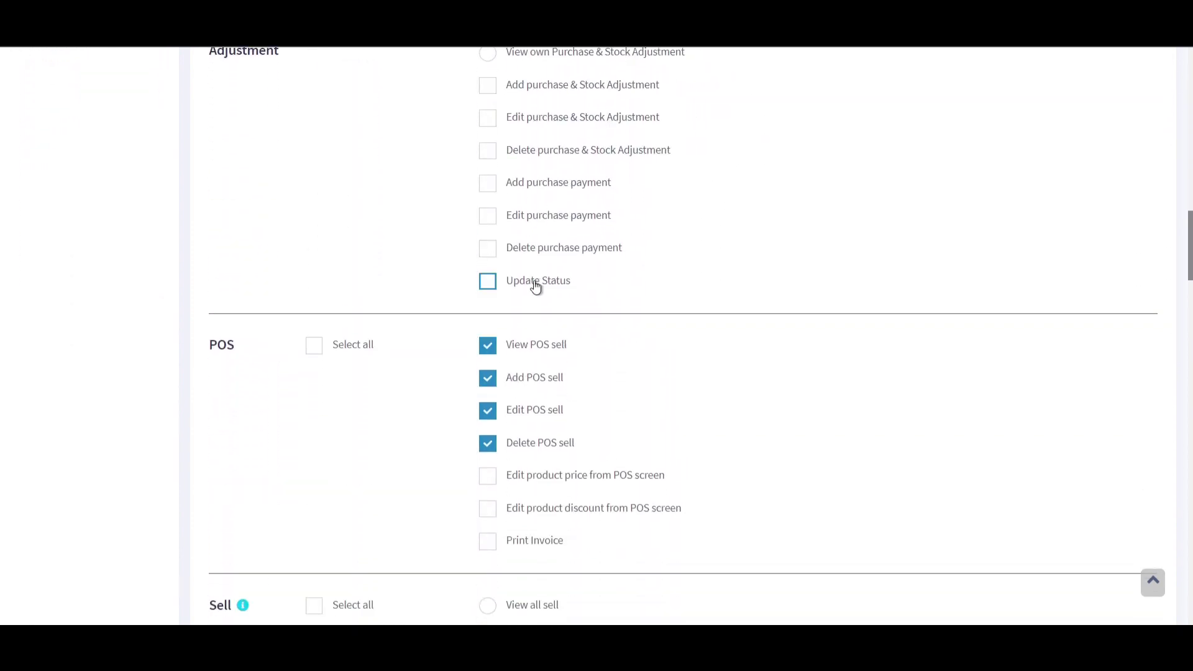
scroll(354, 407, down, 15)
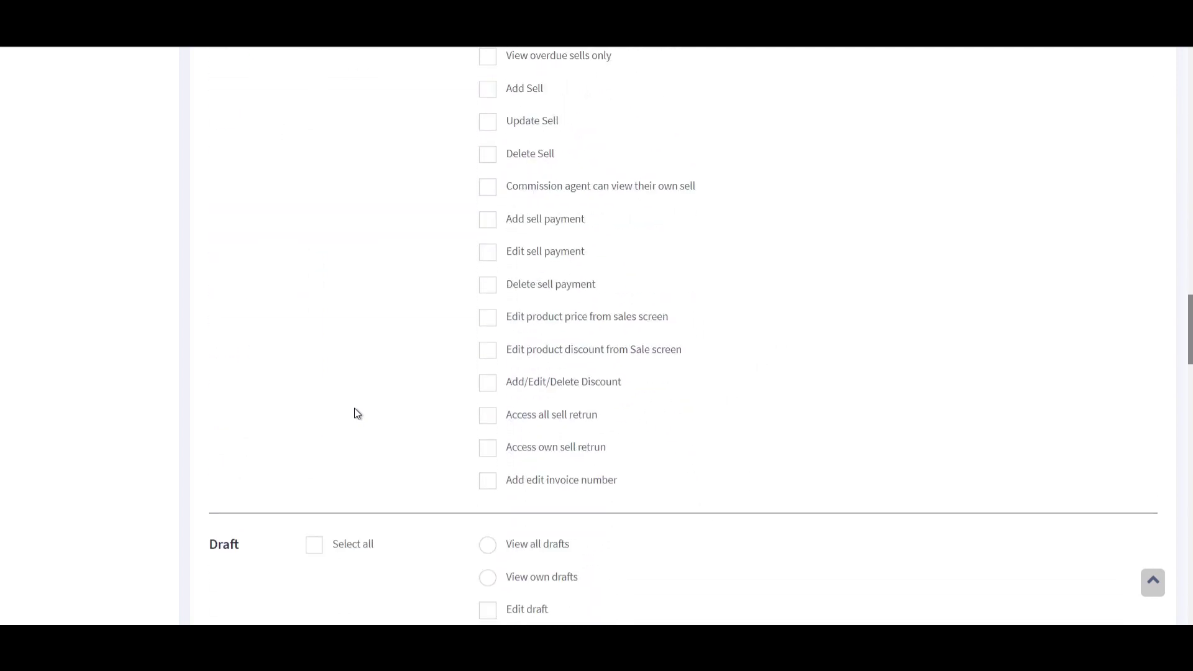
scroll(357, 413, down, 12)
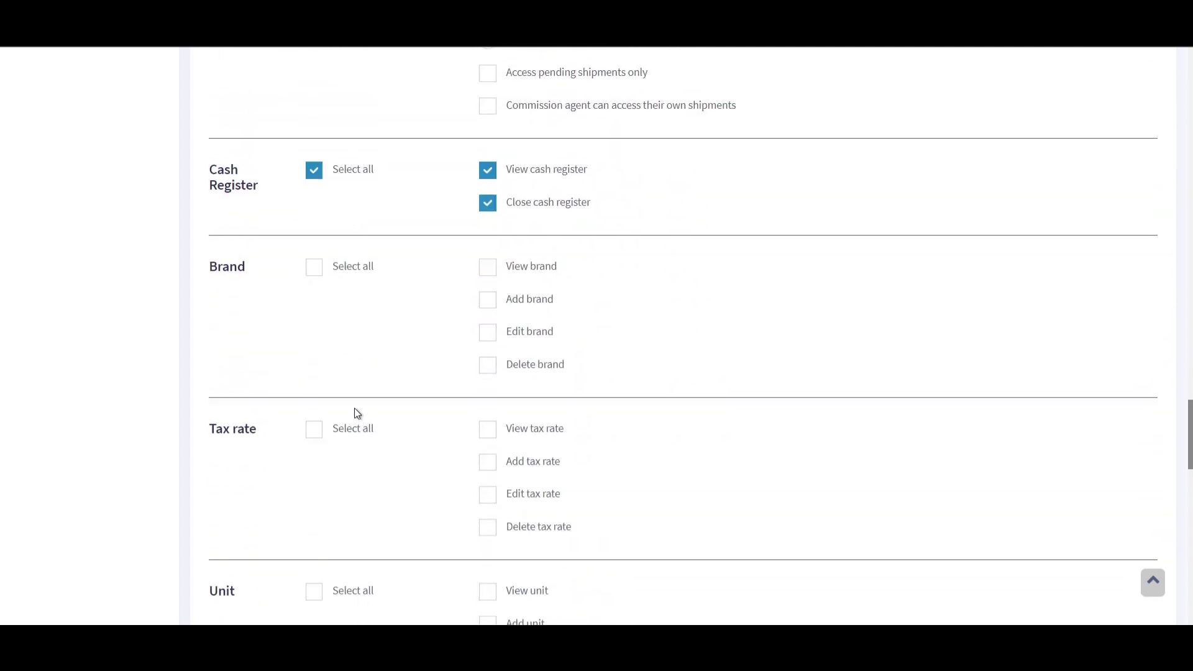
scroll(358, 413, down, 13)
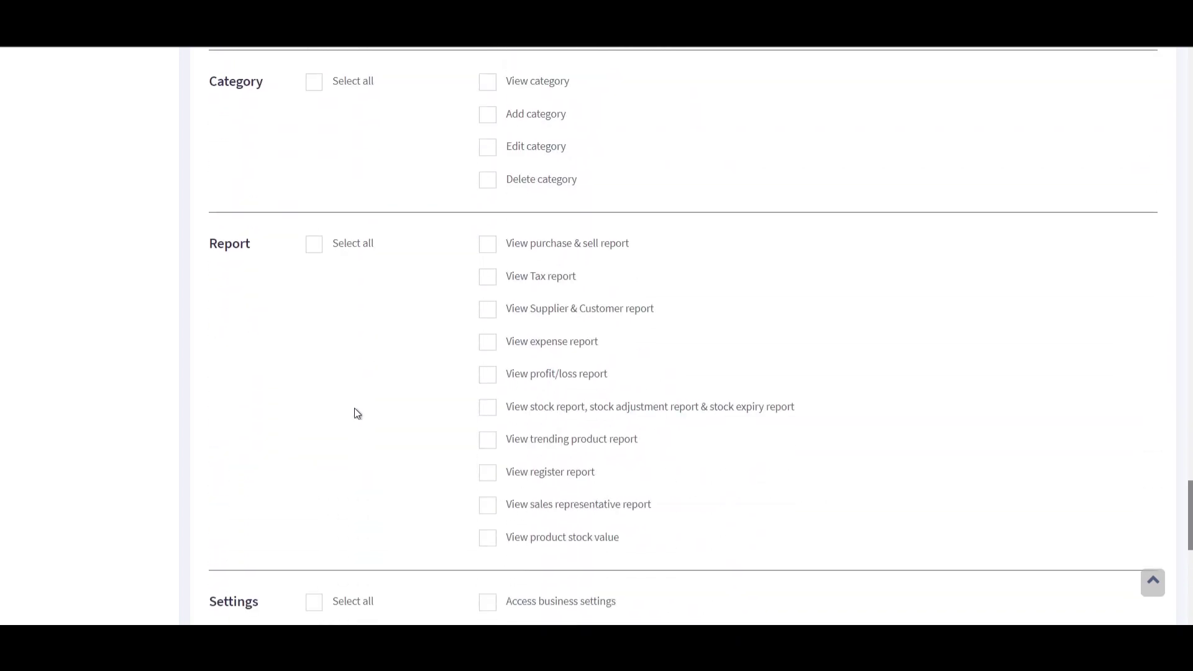
scroll(356, 413, down, 8)
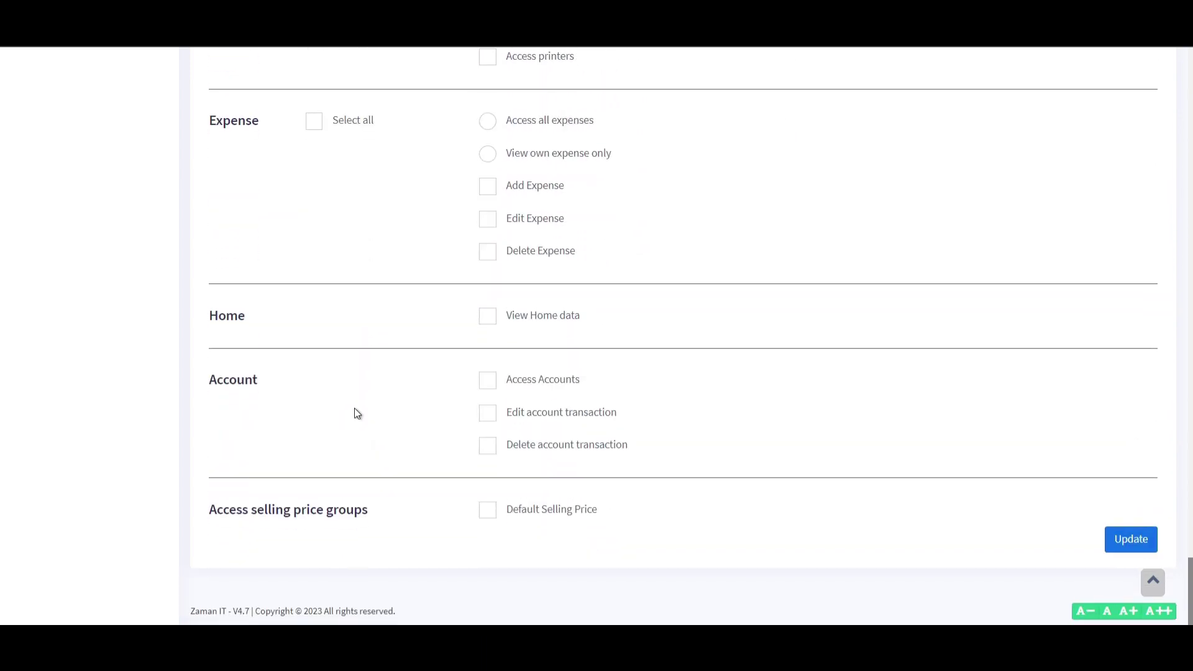
scroll(357, 414, up, 18)
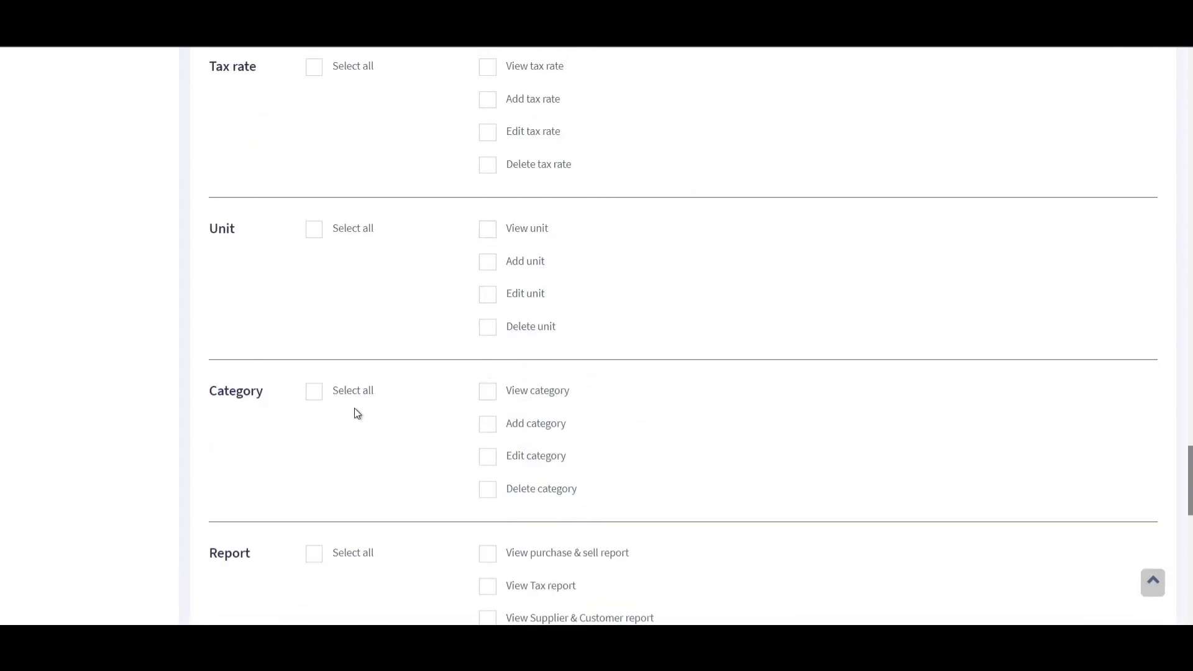
click(1150, 584)
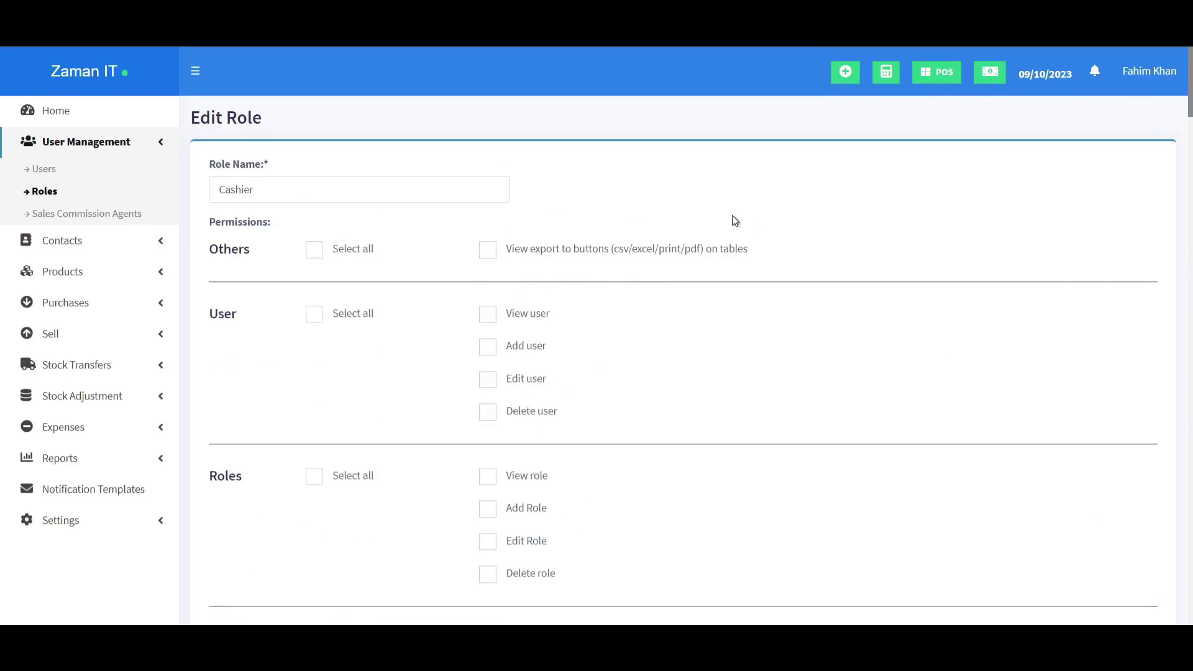
Check the header's calendar and application tour shortcuts, calculator and notifications, and close them again.
click(832, 76)
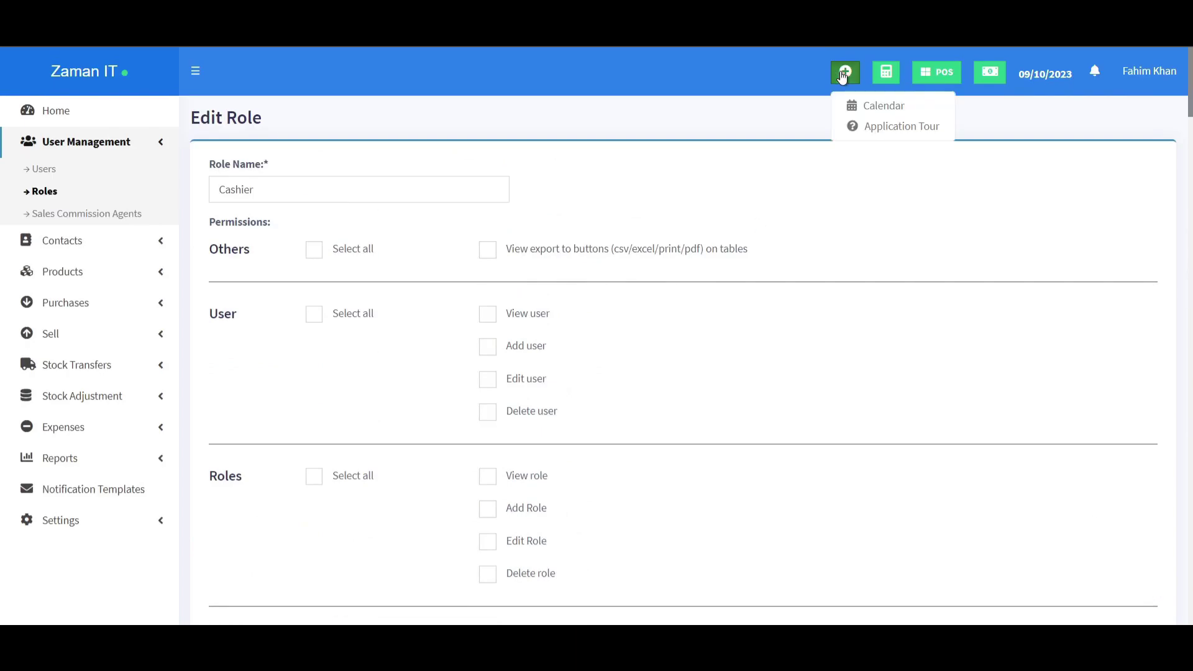
click(886, 76)
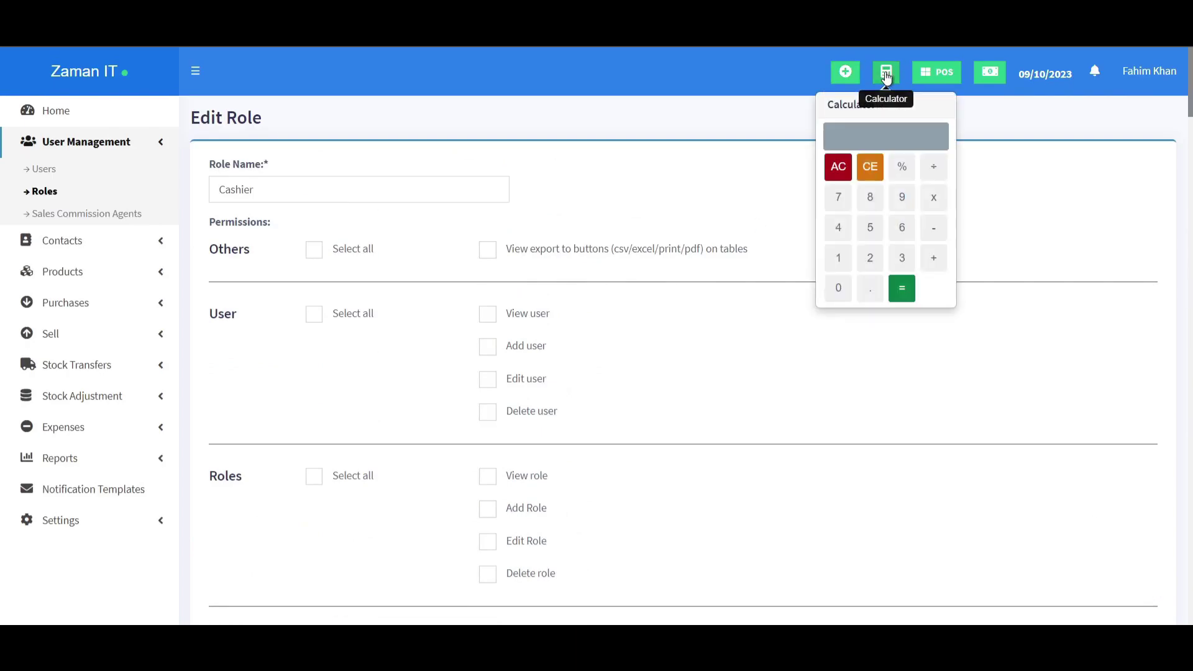
click(935, 75)
click(1097, 75)
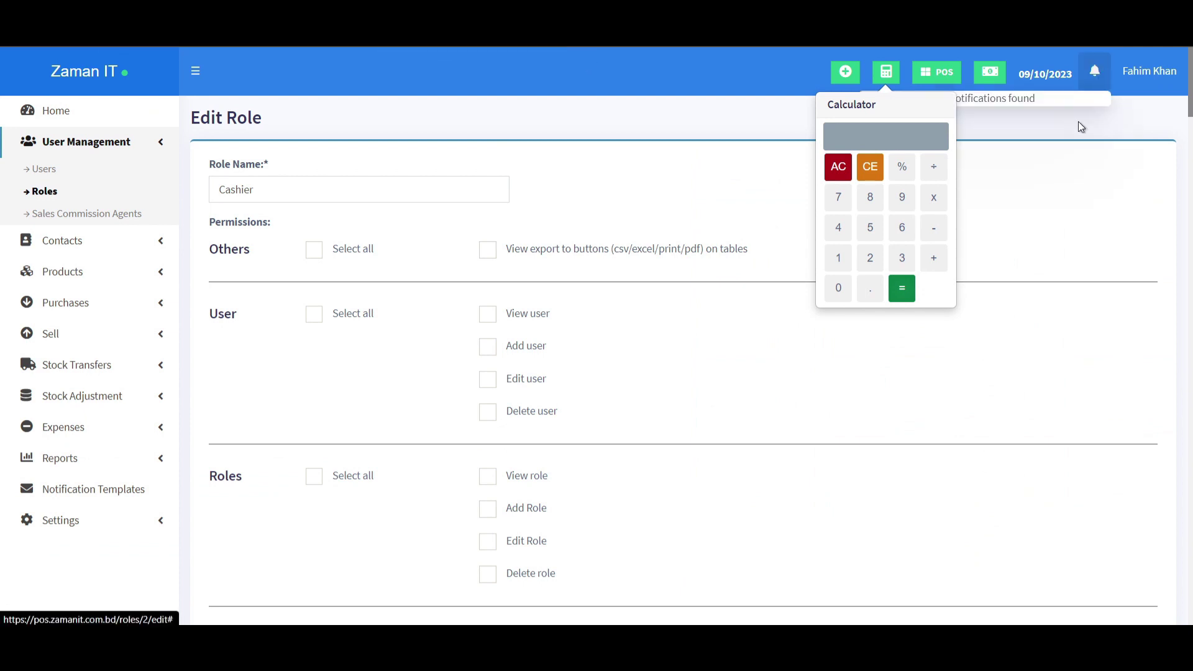
click(1053, 171)
click(886, 73)
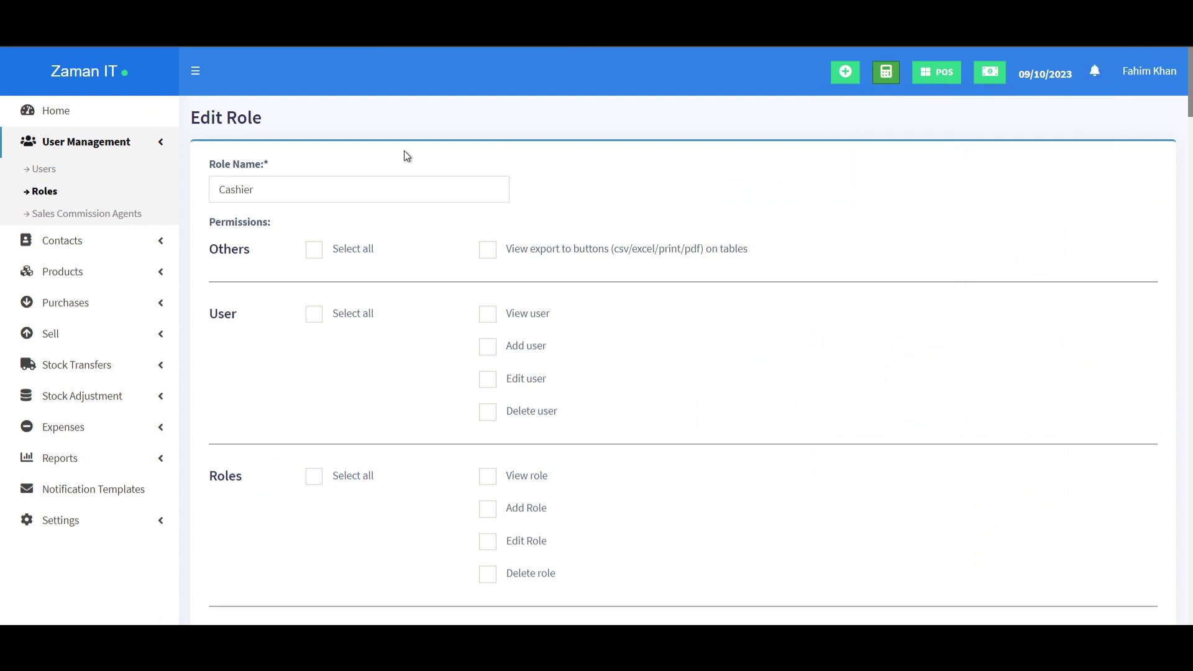
Start a new sales commission agent with the prefix Mr and enter the agent's first and last name.
click(98, 214)
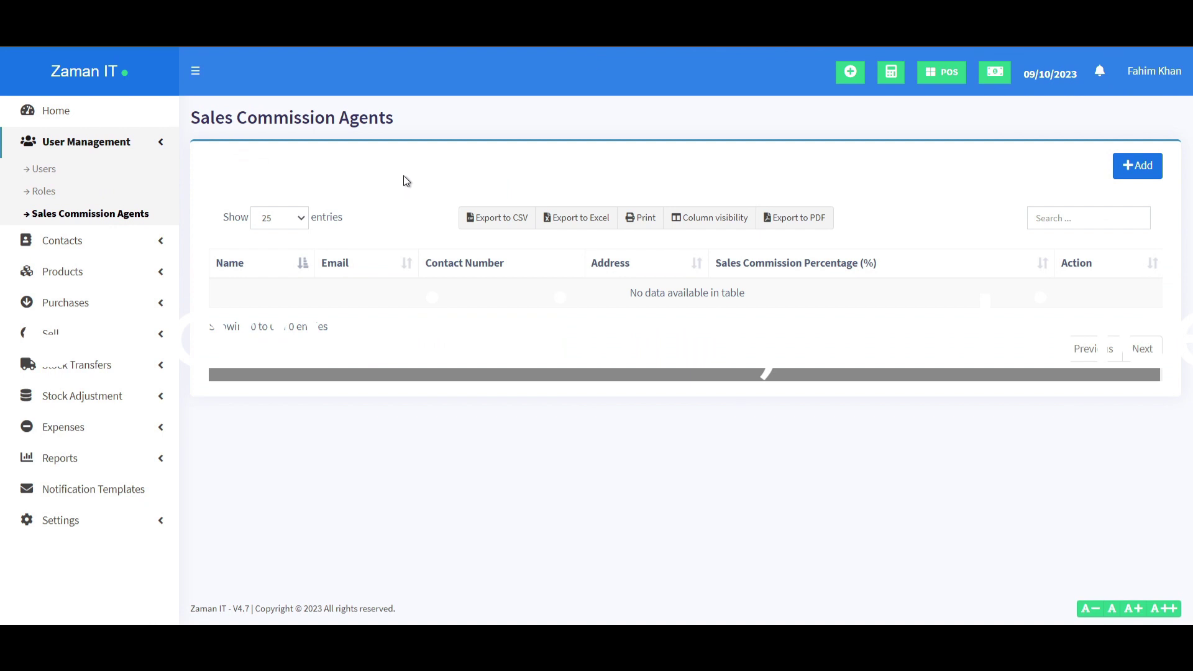
click(1152, 164)
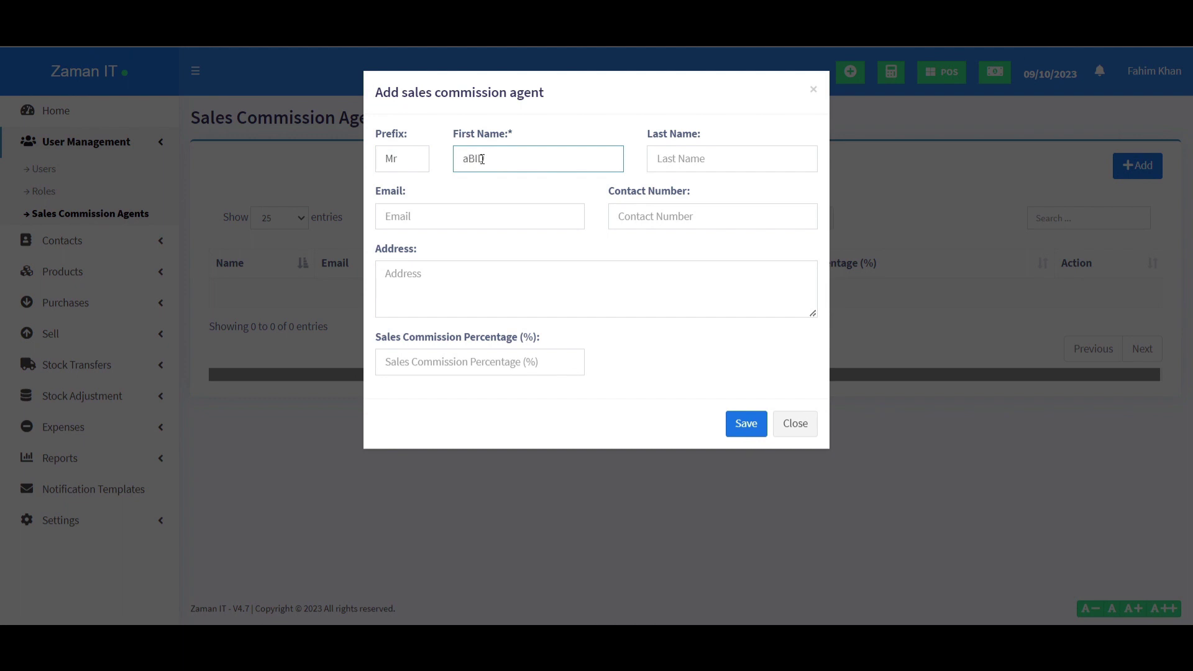
key(Tab)
text(ha)
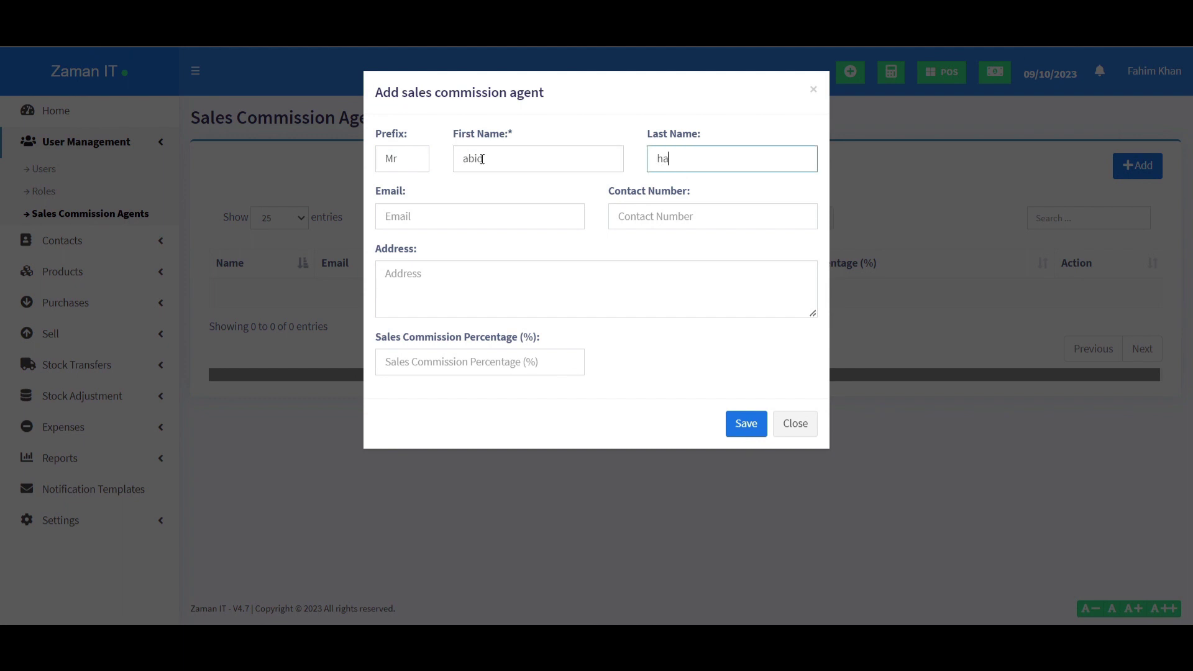
Fill in the agent's email, contact number and address, set the sales commission percentage to 20, and save the agent.
click(402, 218)
click(461, 248)
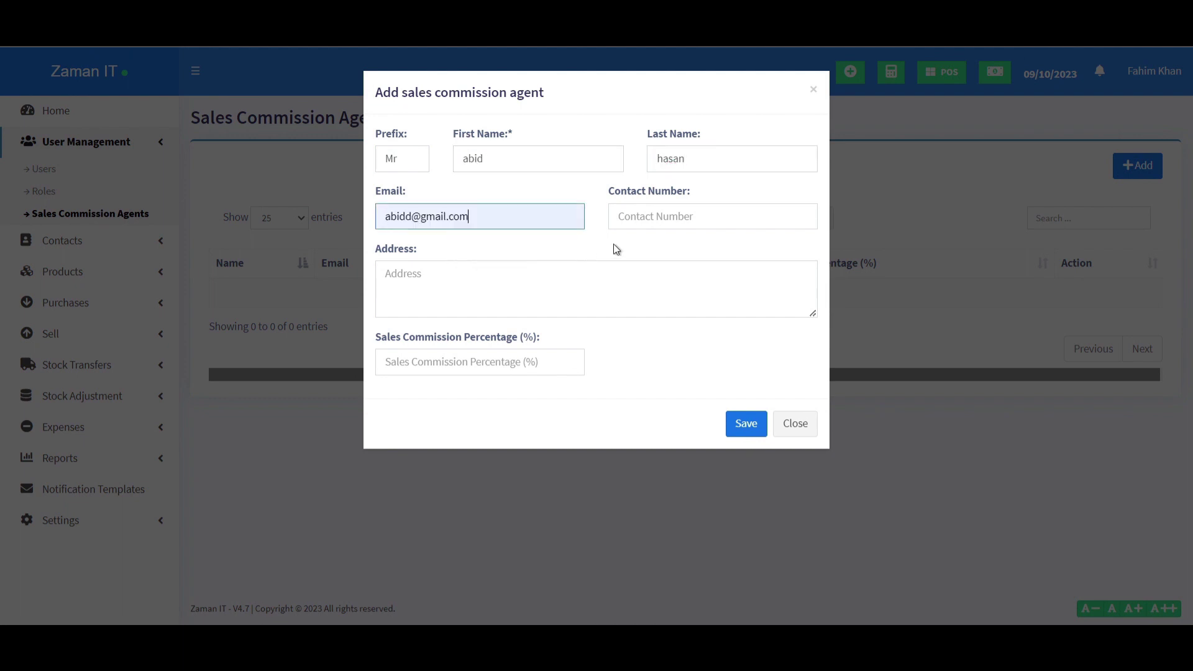
click(652, 211)
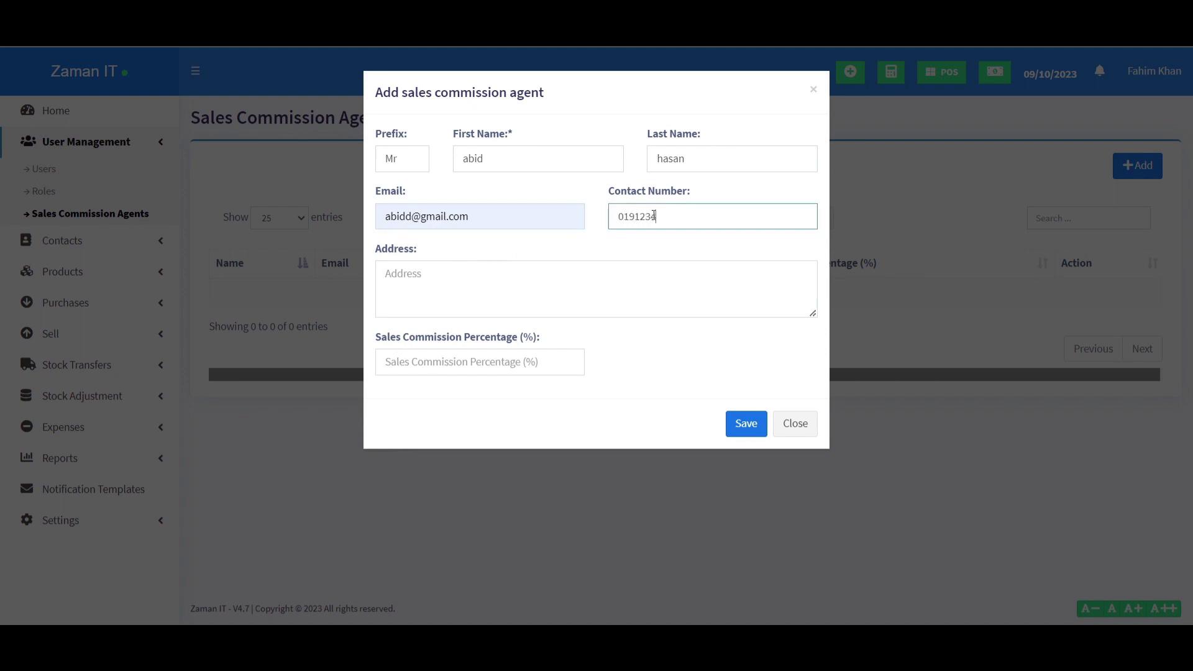
click(493, 274)
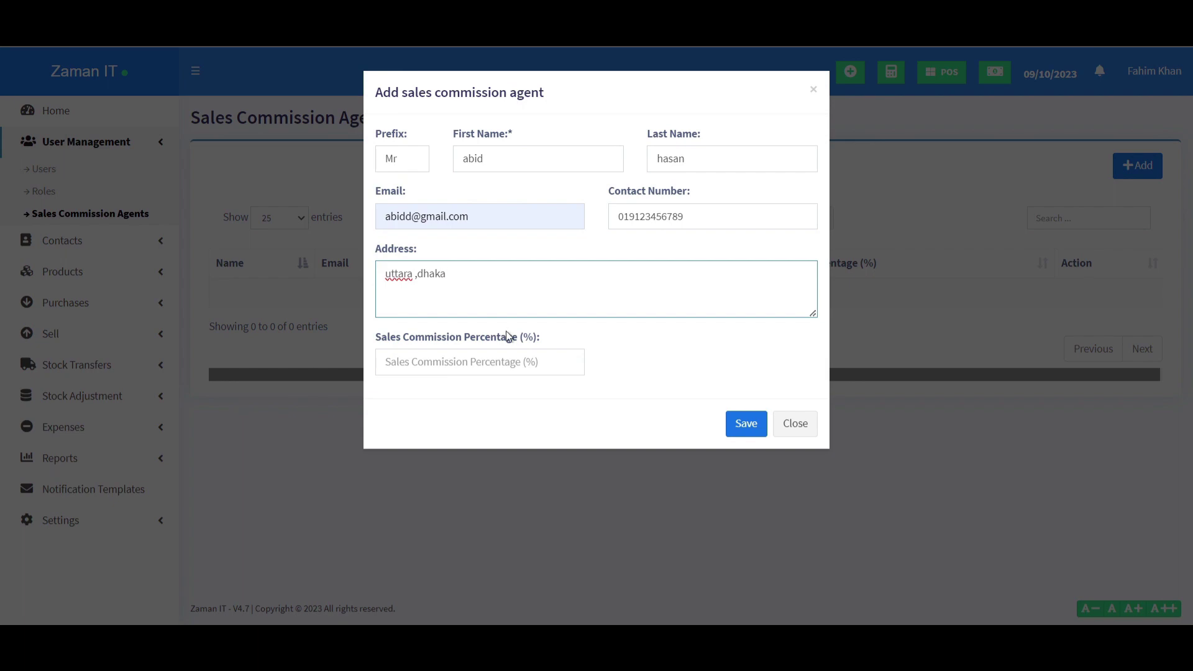
click(507, 363)
click(747, 435)
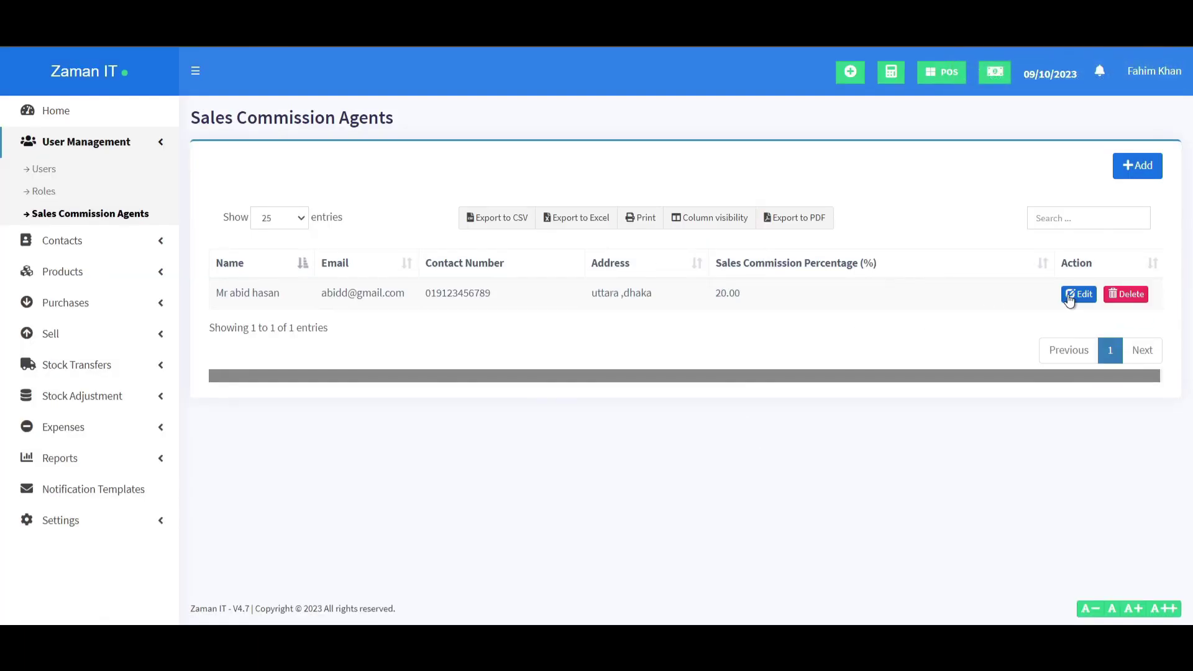
Open the saved commission agent for editing and close the form without changing it.
click(1073, 297)
click(789, 427)
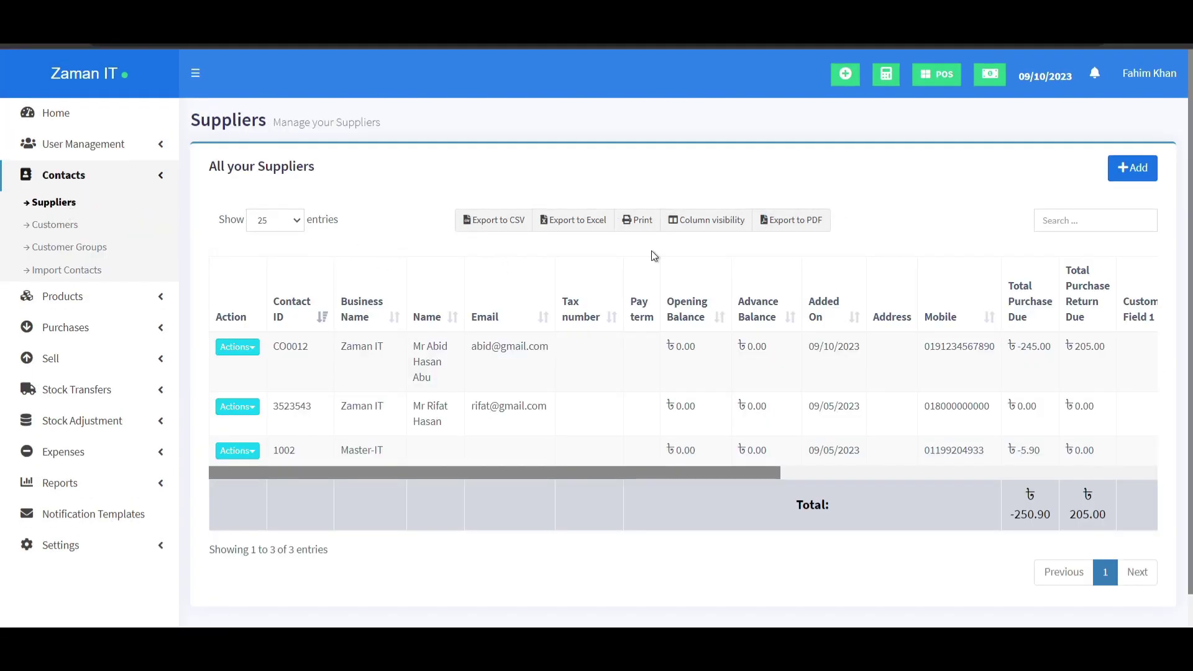
Check the first supplier's available actions, sort the suppliers by business name and by name, and examine the list's columns.
click(254, 352)
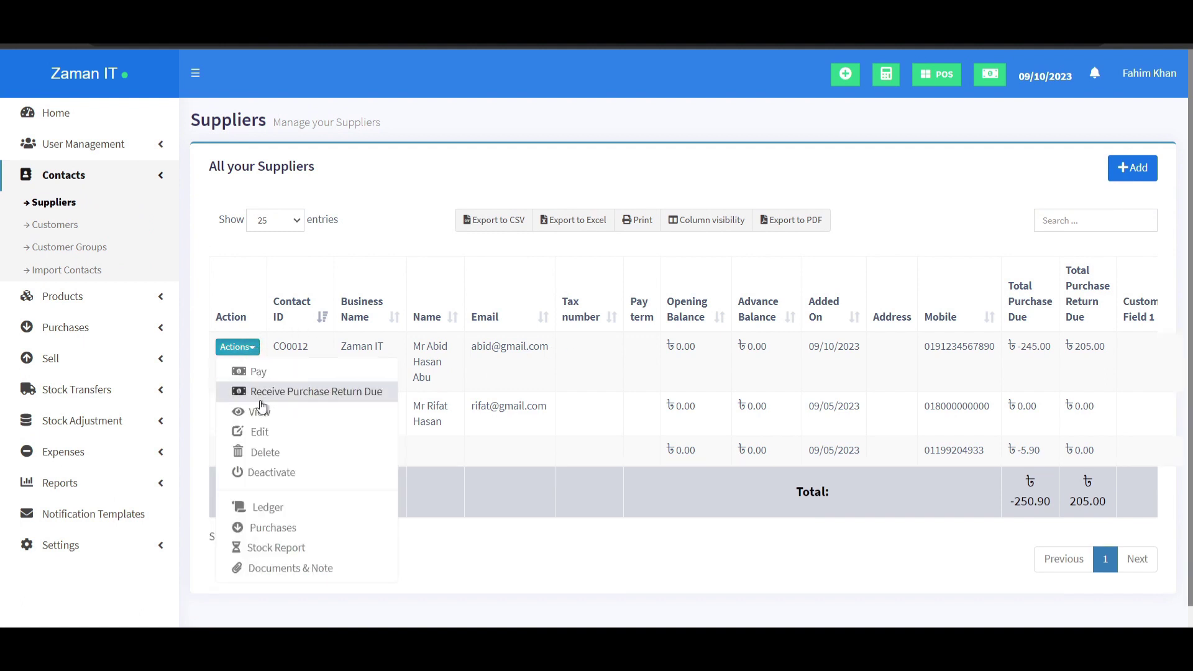
click(360, 281)
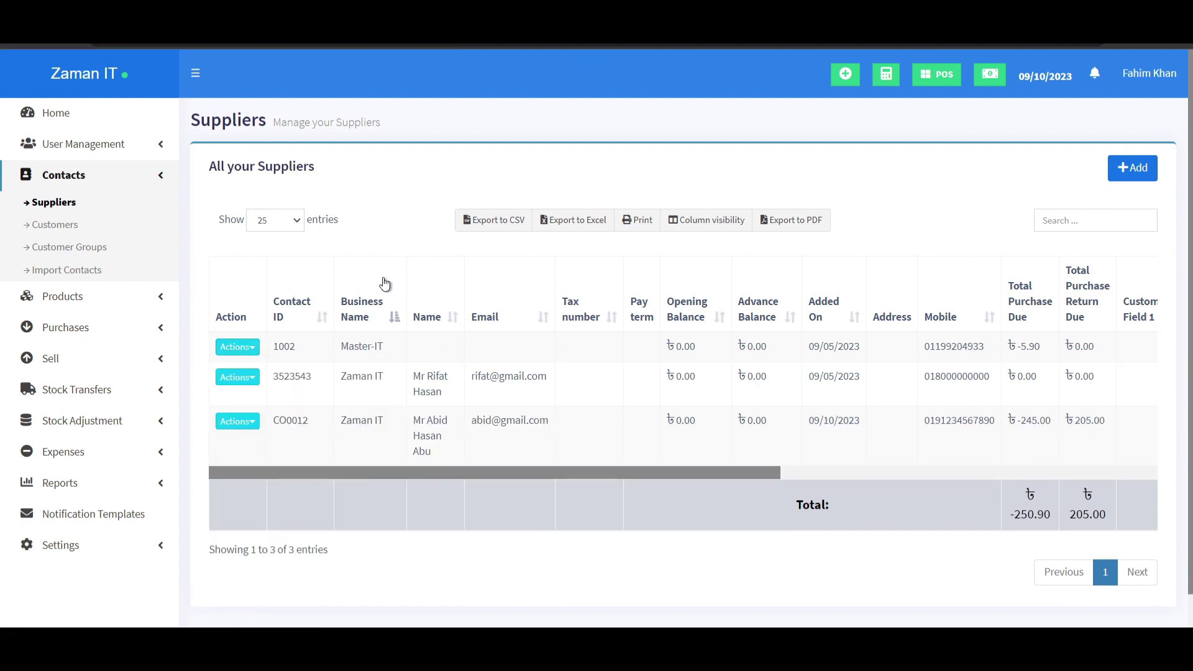
click(435, 292)
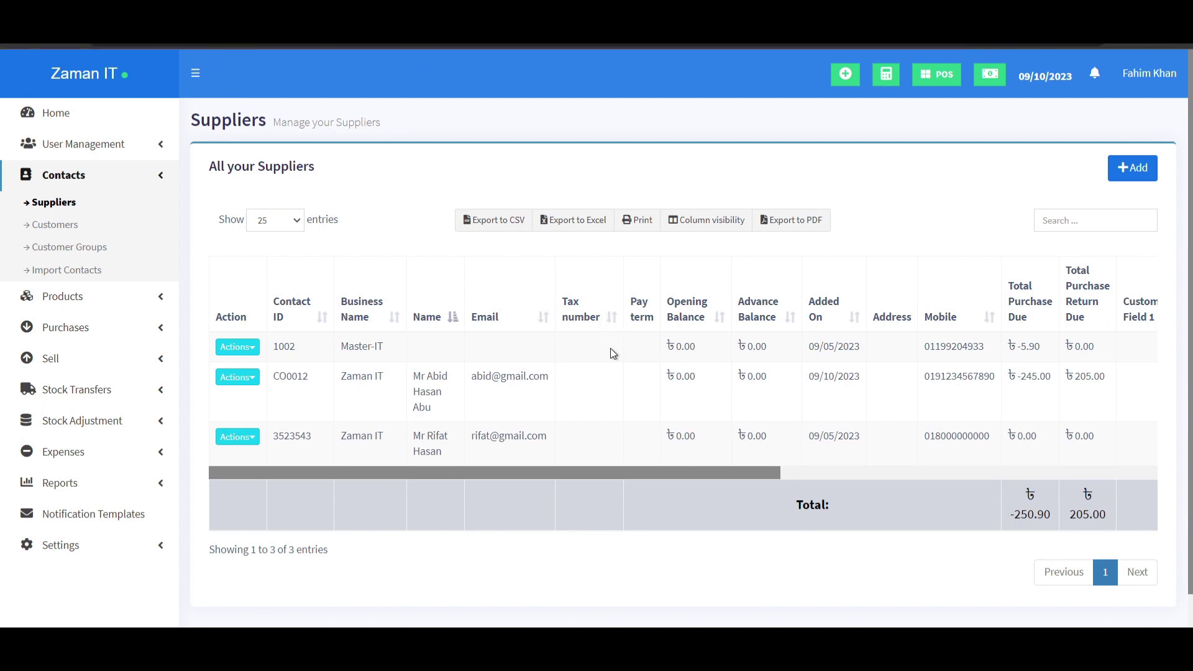
scroll(597, 373, down, 1)
scroll(994, 367, right, 8)
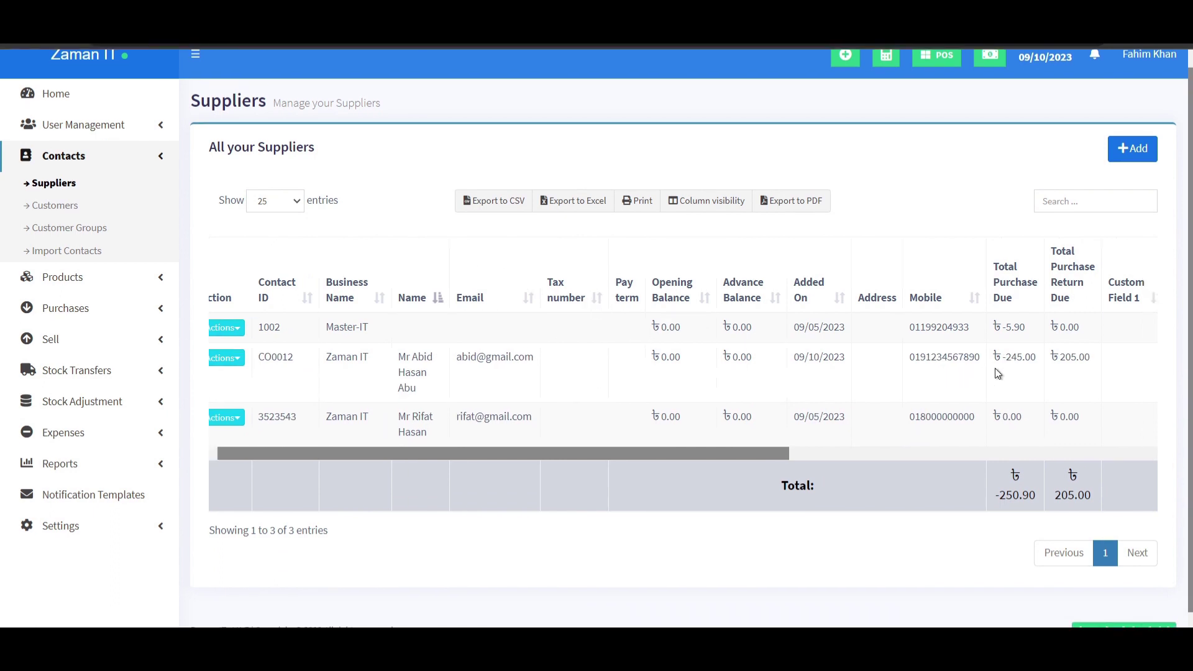
scroll(993, 368, left, 8)
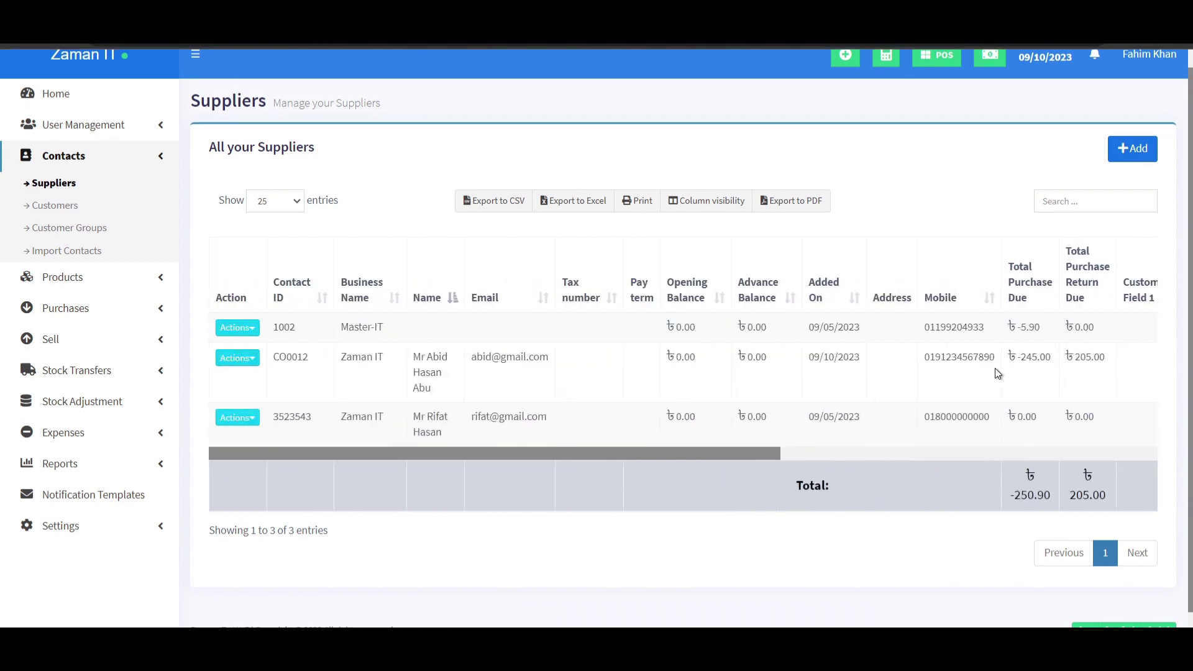
Open a blank contact form from the suppliers list, check the contact type options, and close the form unsaved.
click(1062, 200)
click(1125, 154)
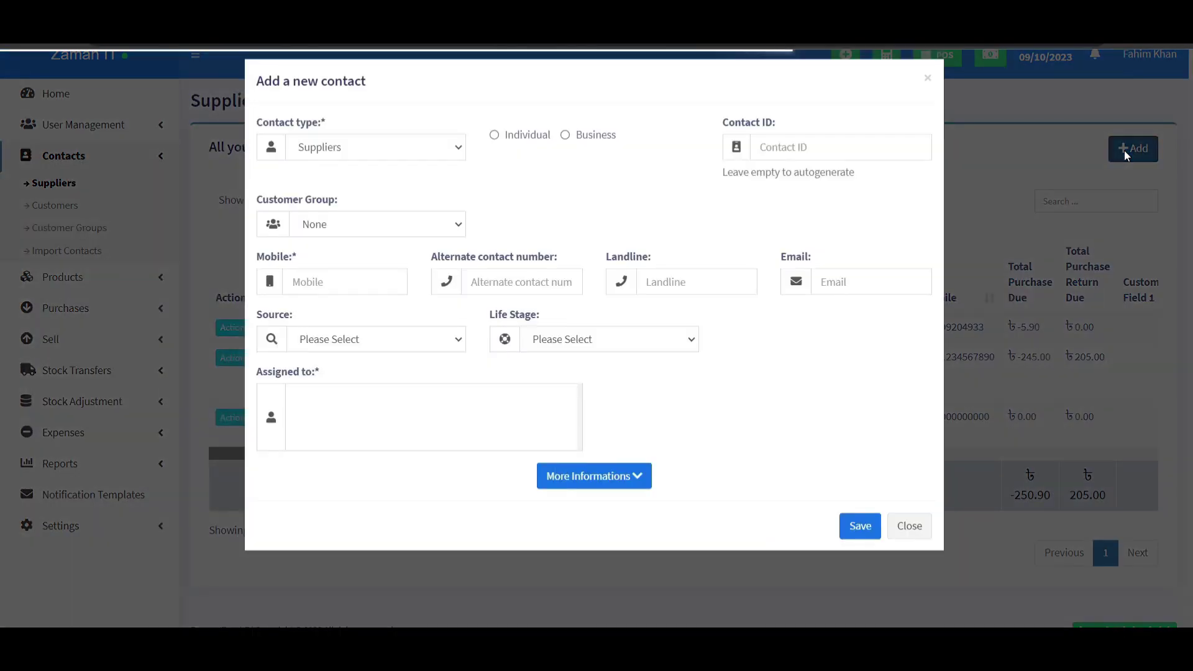
click(431, 160)
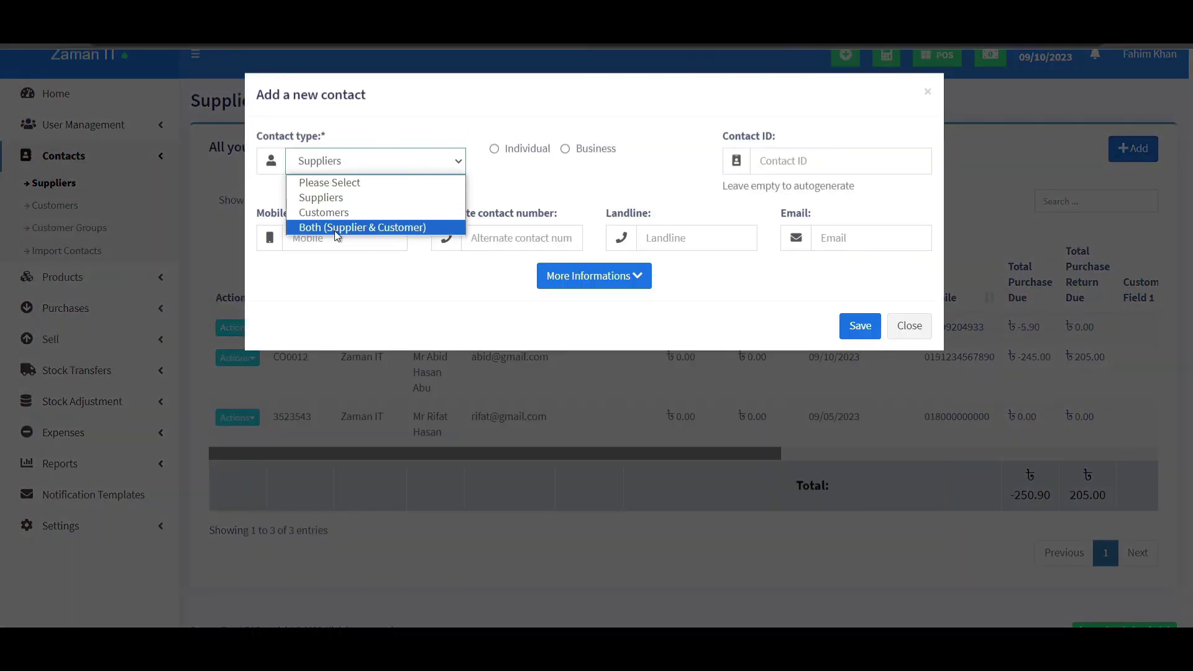
click(452, 136)
click(909, 326)
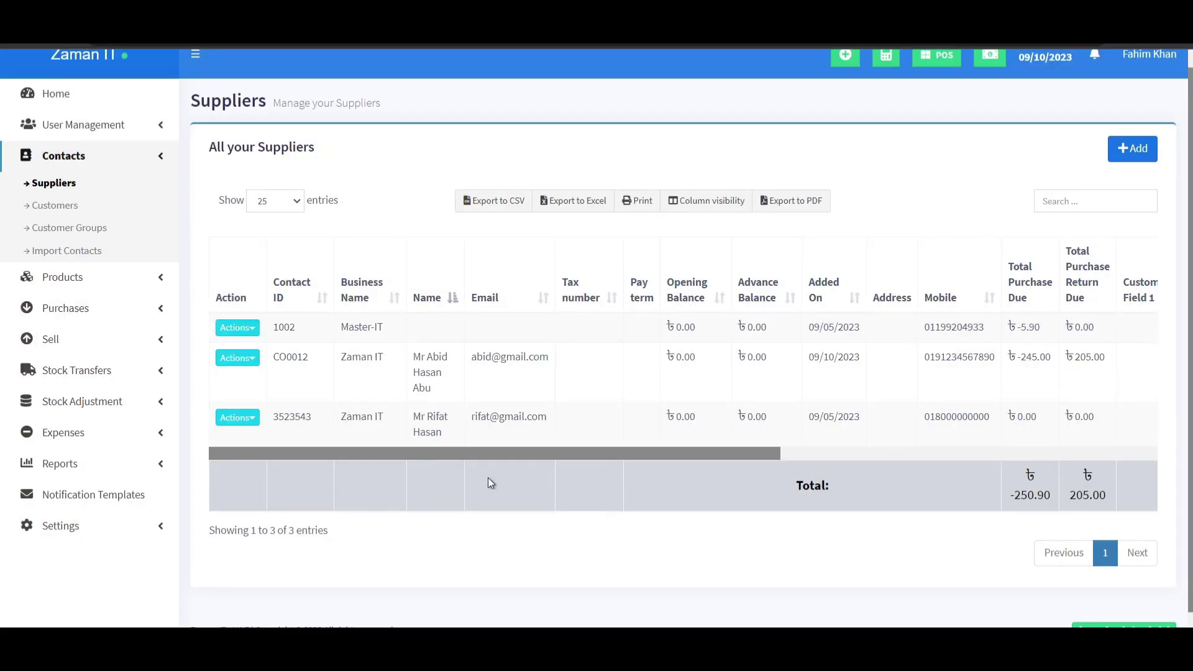
Open the customers list, examine its columns, and check the actions available for the first customer.
click(70, 210)
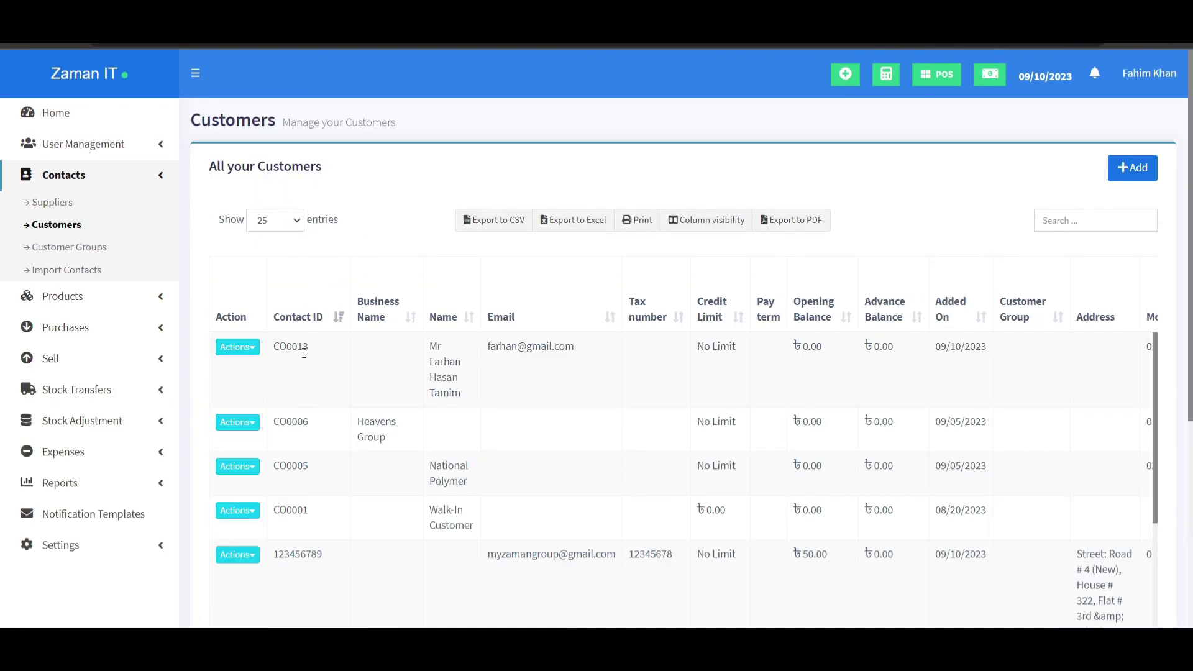
scroll(993, 368, right, 5)
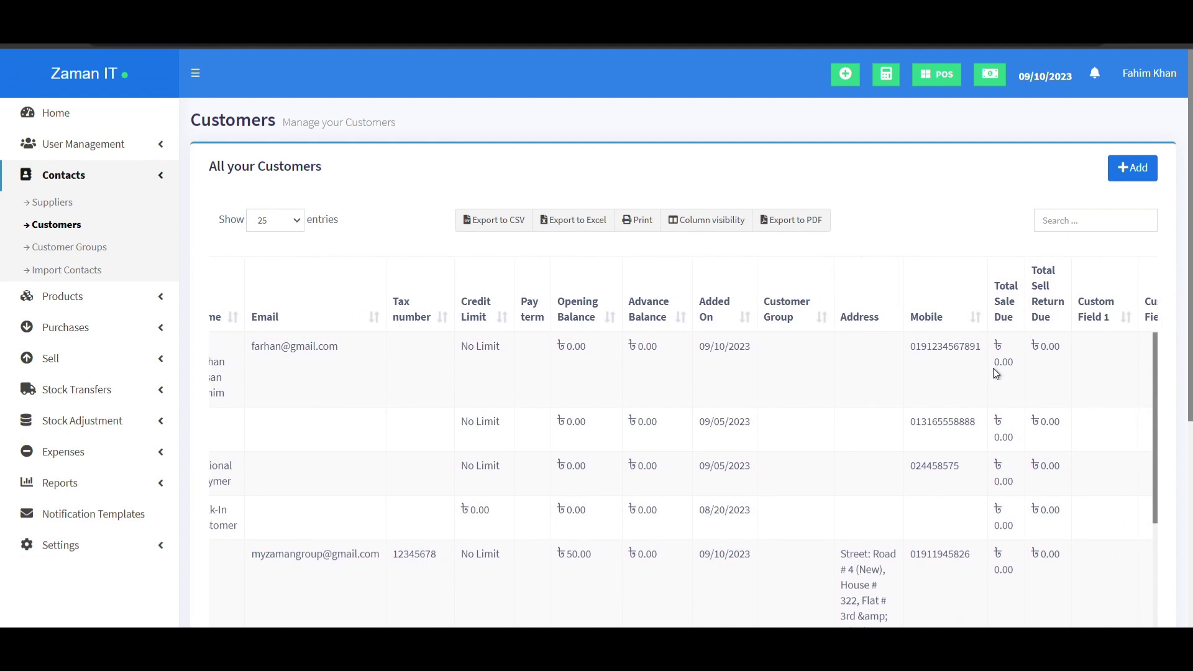
scroll(992, 368, left, 5)
click(253, 349)
click(252, 349)
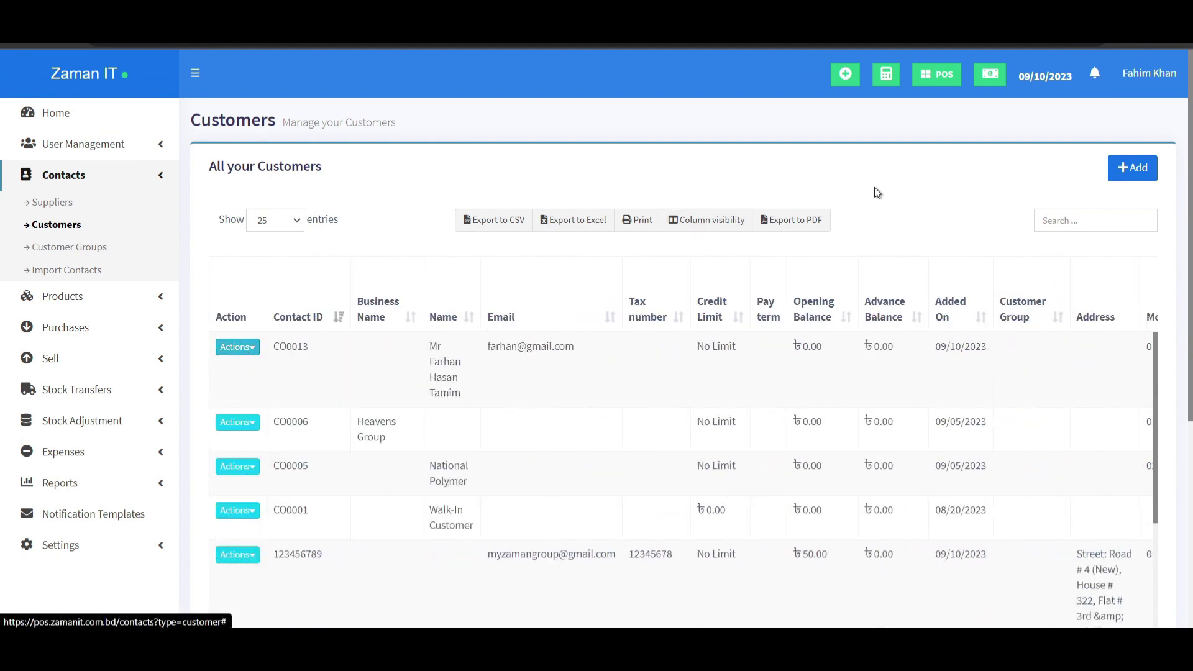
Open a blank customer form, compare the Individual and Business fields, and close it without saving.
click(1127, 176)
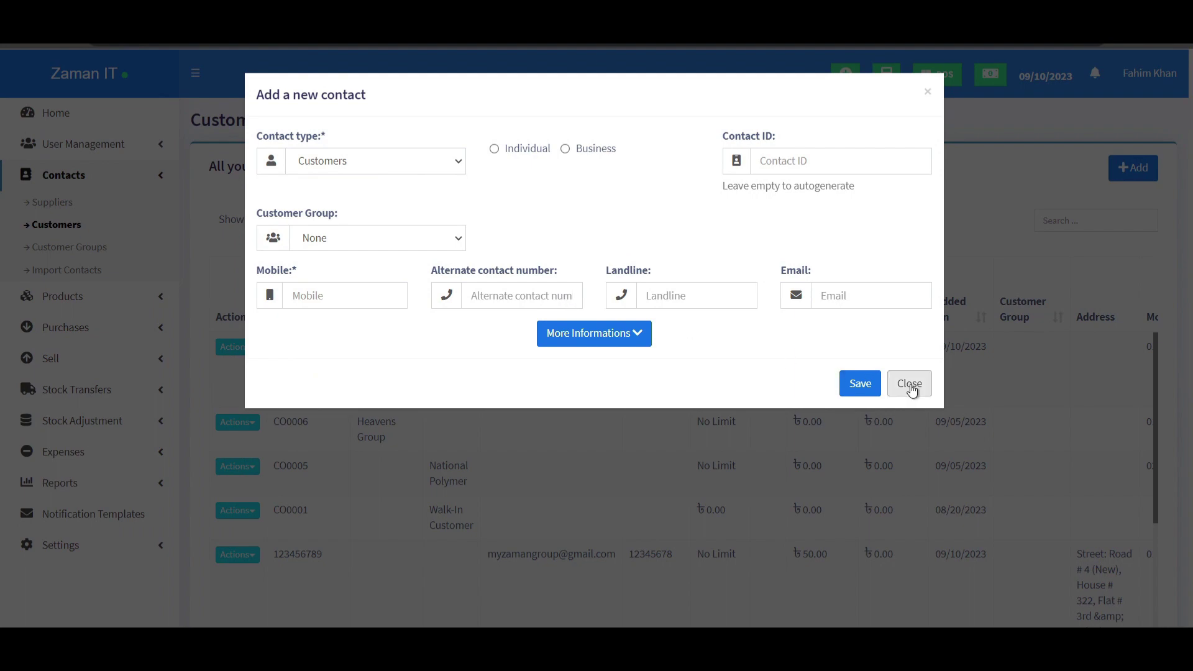
click(496, 149)
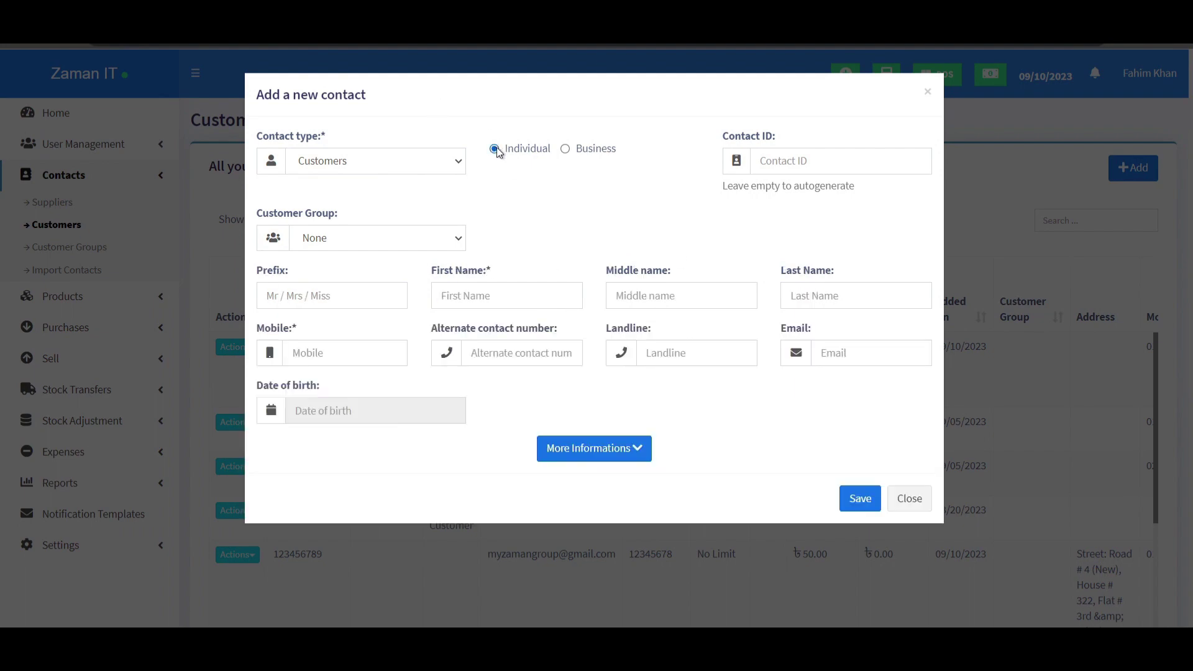
click(567, 150)
click(906, 442)
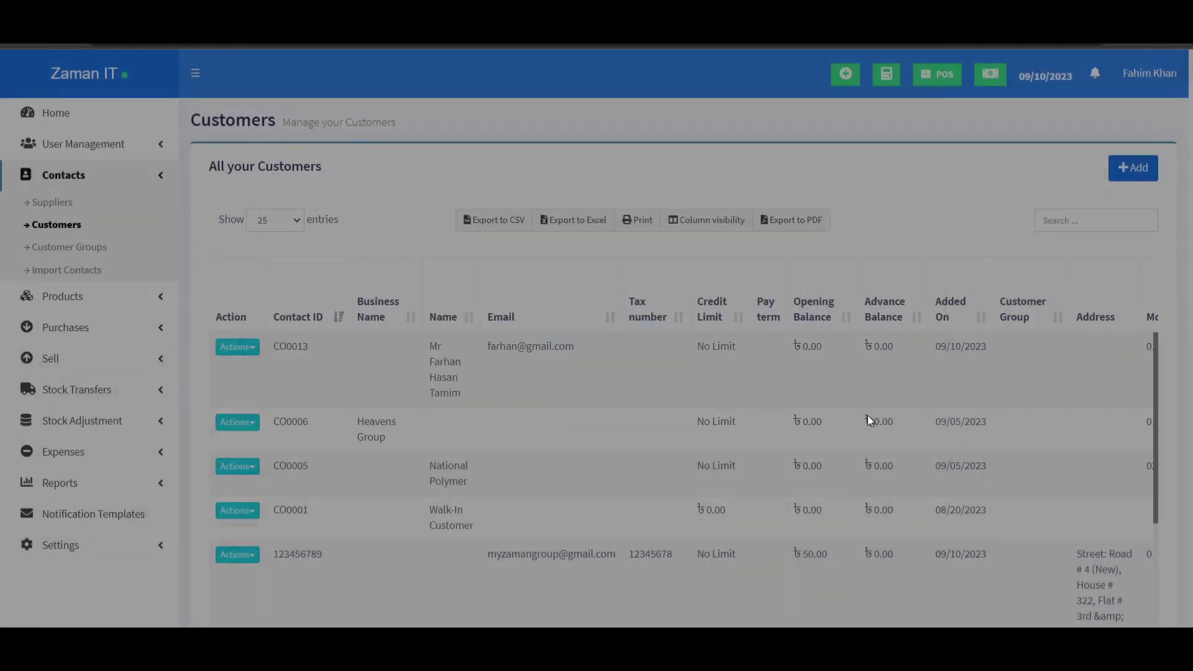
Go to the customer groups, look over the blank form for adding a group, and close it.
click(103, 248)
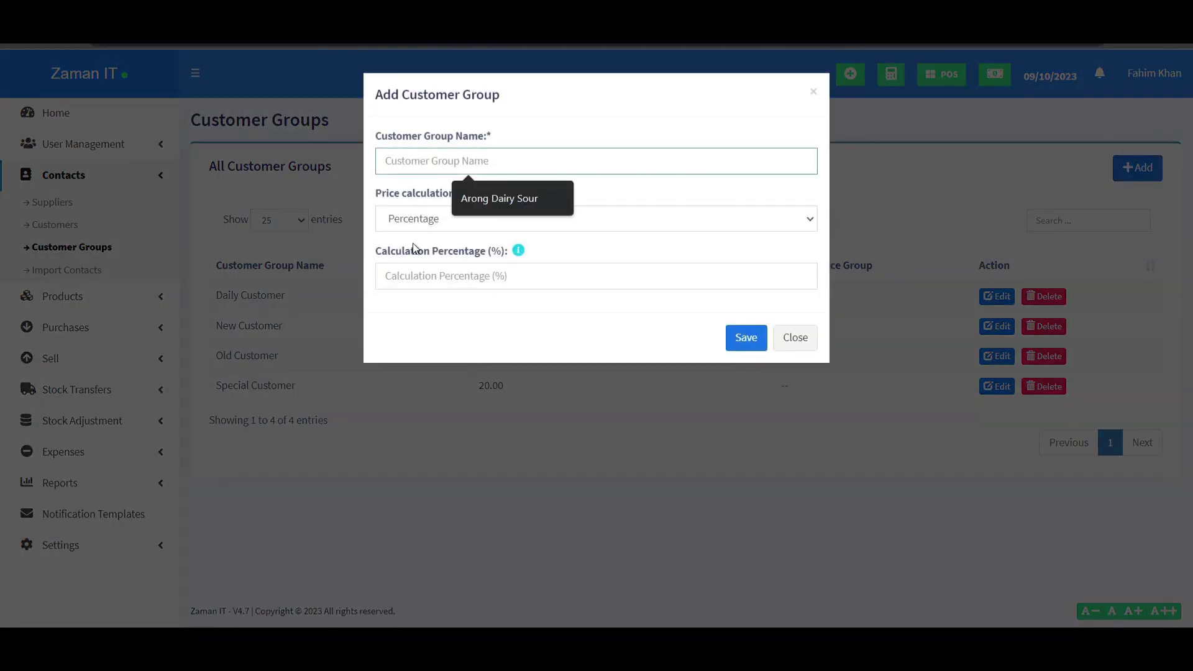
click(418, 278)
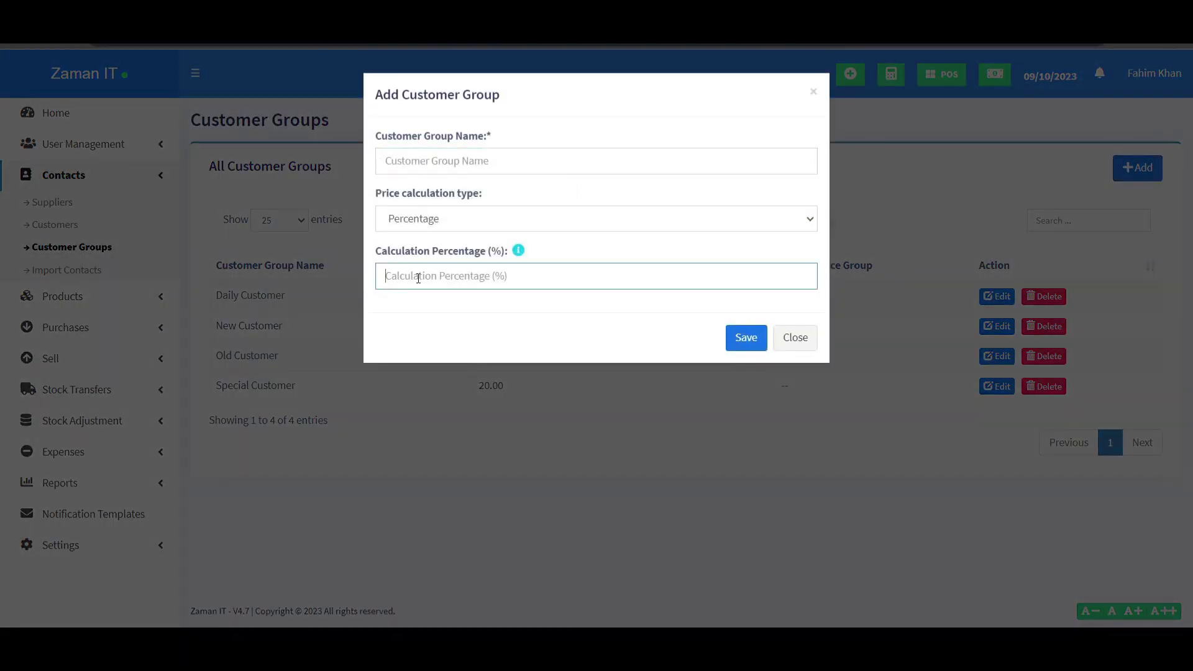
click(793, 339)
Open the contact import page and read through the column instructions for the import file.
click(78, 271)
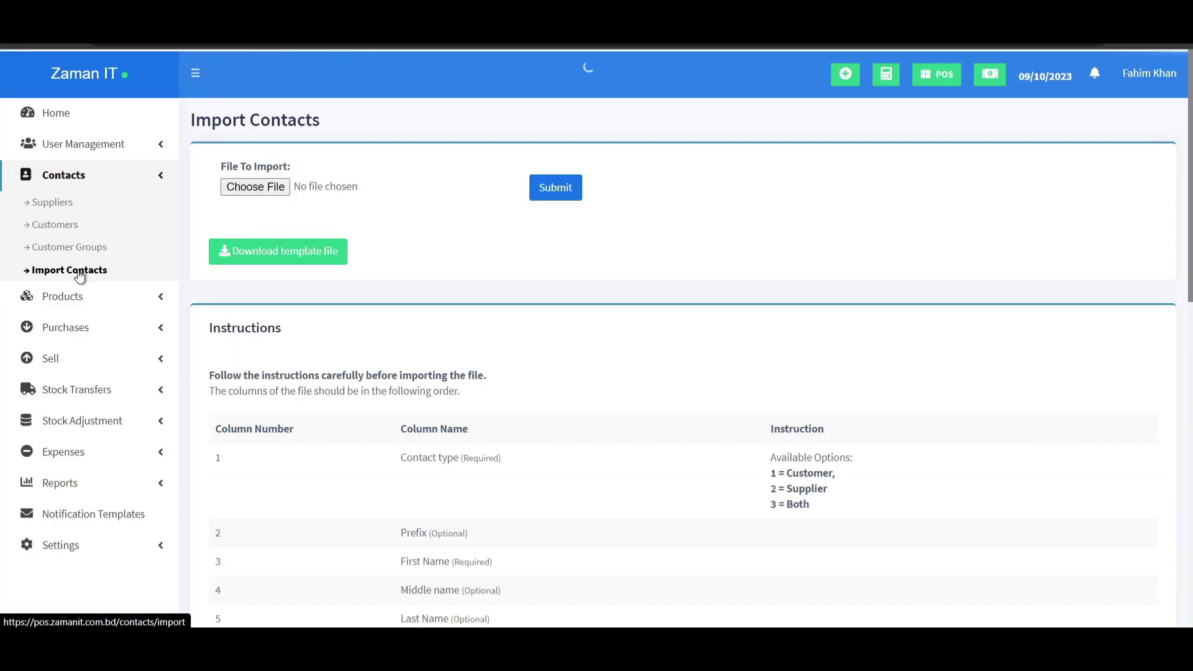
scroll(282, 458, down, 5)
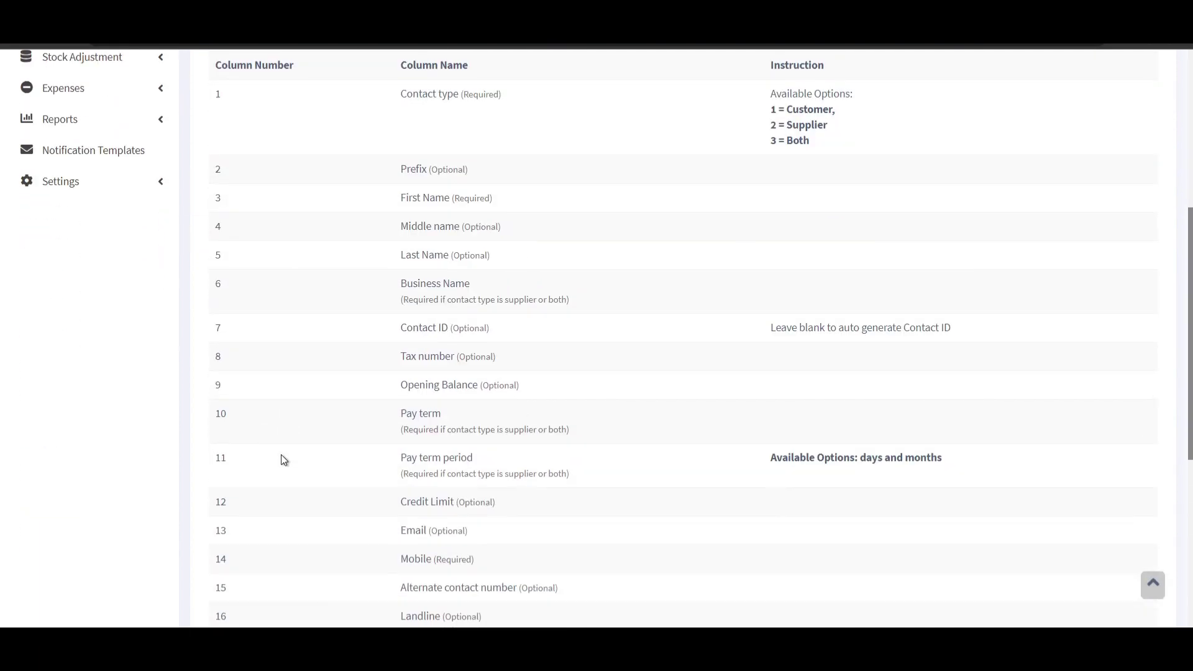
scroll(280, 457, down, 5)
scroll(280, 458, up, 10)
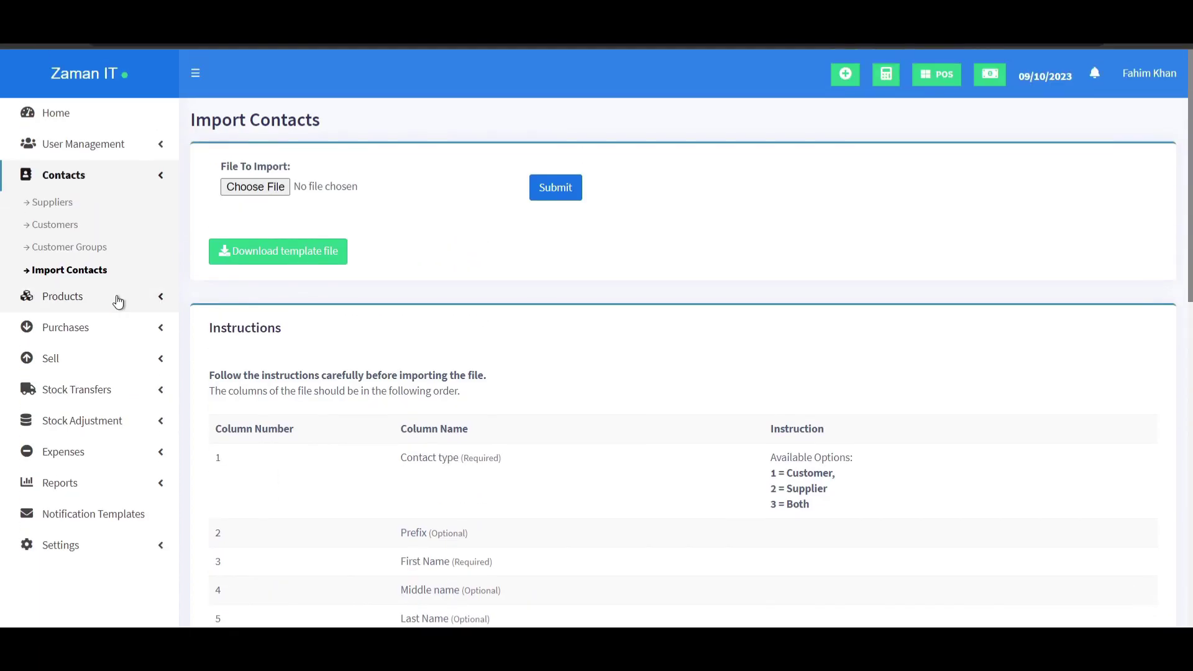
Open the product list, look over its filters and rows, and view the details of Aarong Dairy Pure Ghee.
click(118, 301)
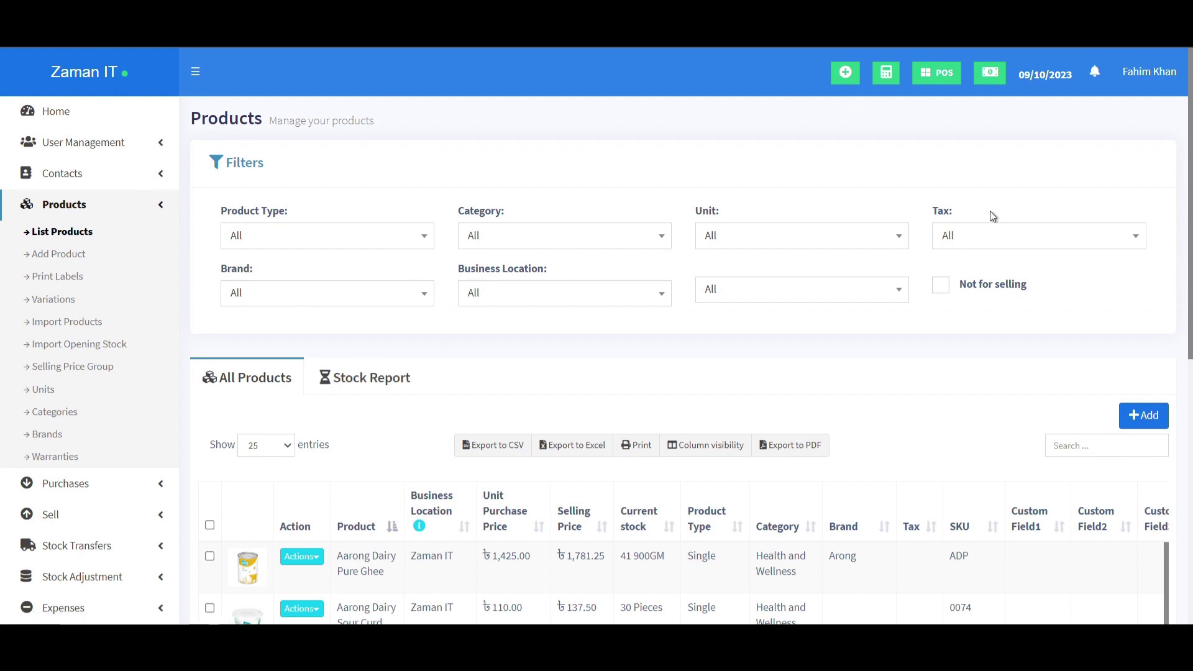
scroll(869, 311, down, 4)
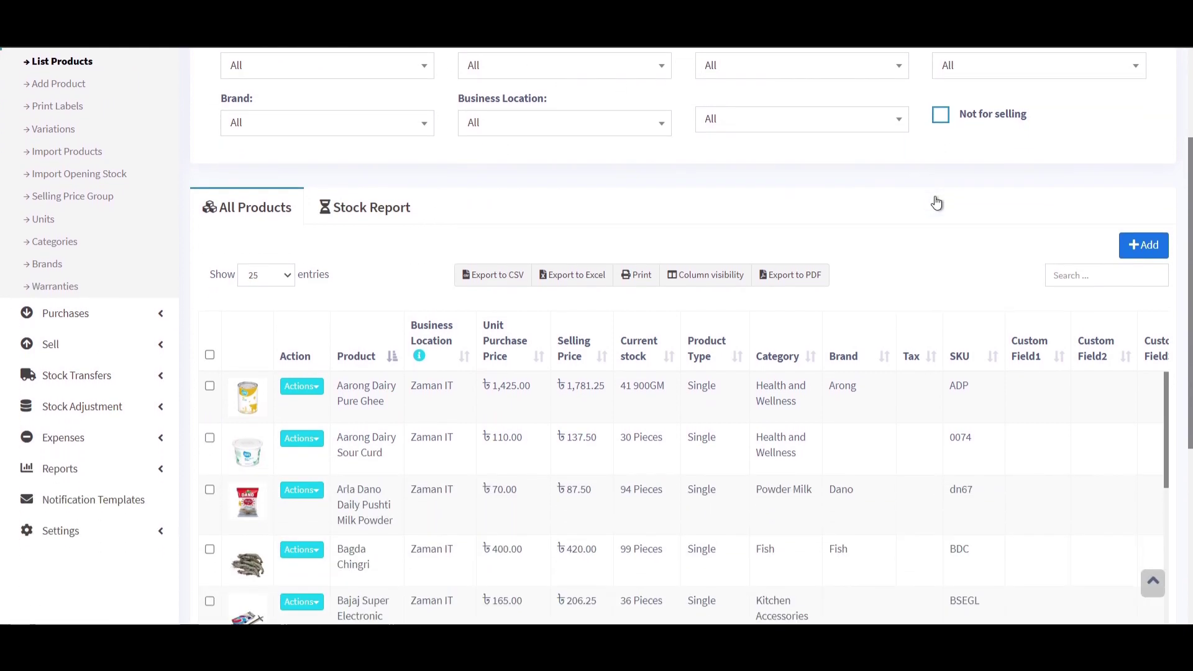
scroll(937, 202, down, 1)
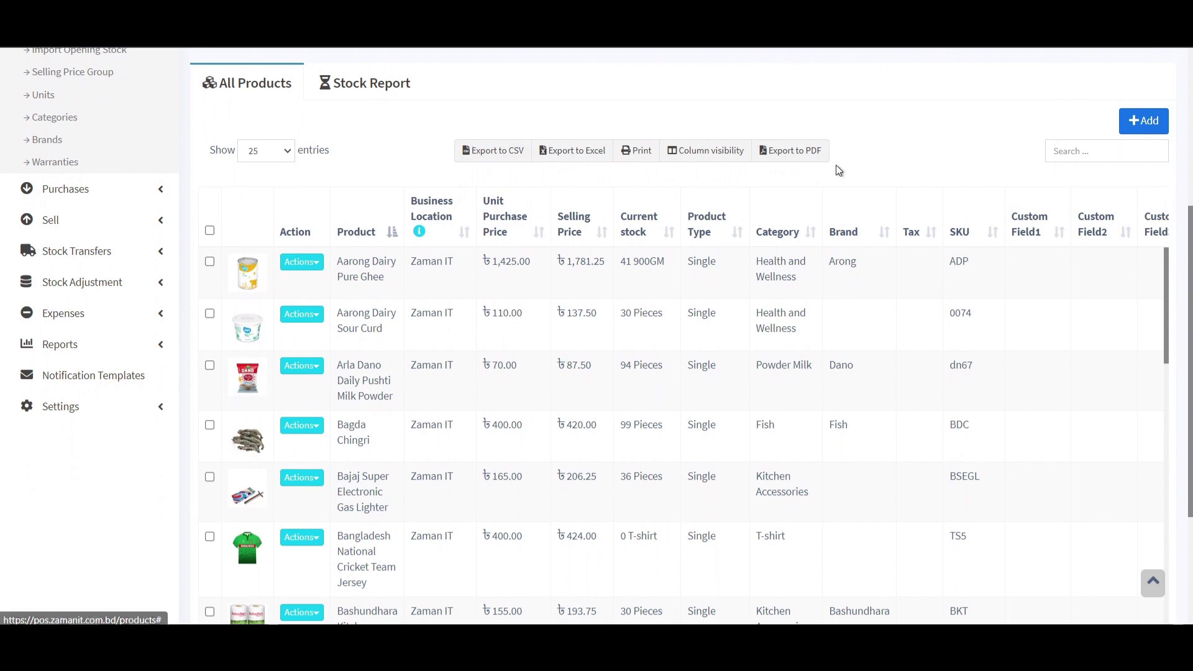
scroll(752, 234, down, 1)
scroll(643, 352, down, 7)
scroll(643, 353, up, 7)
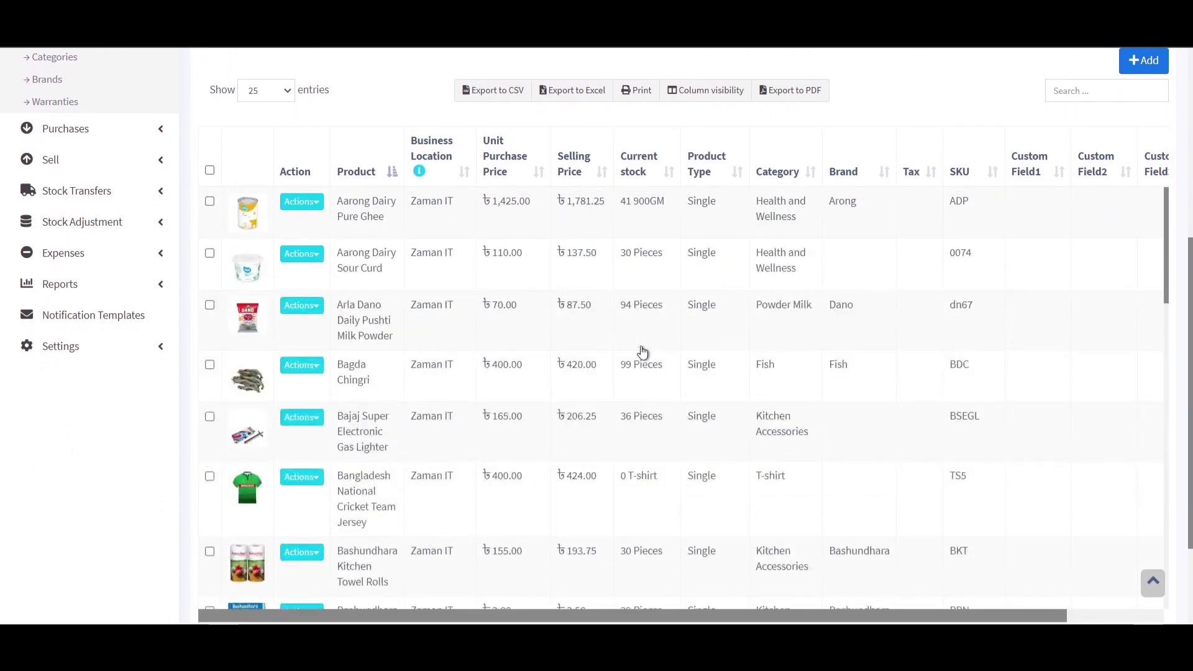
click(375, 205)
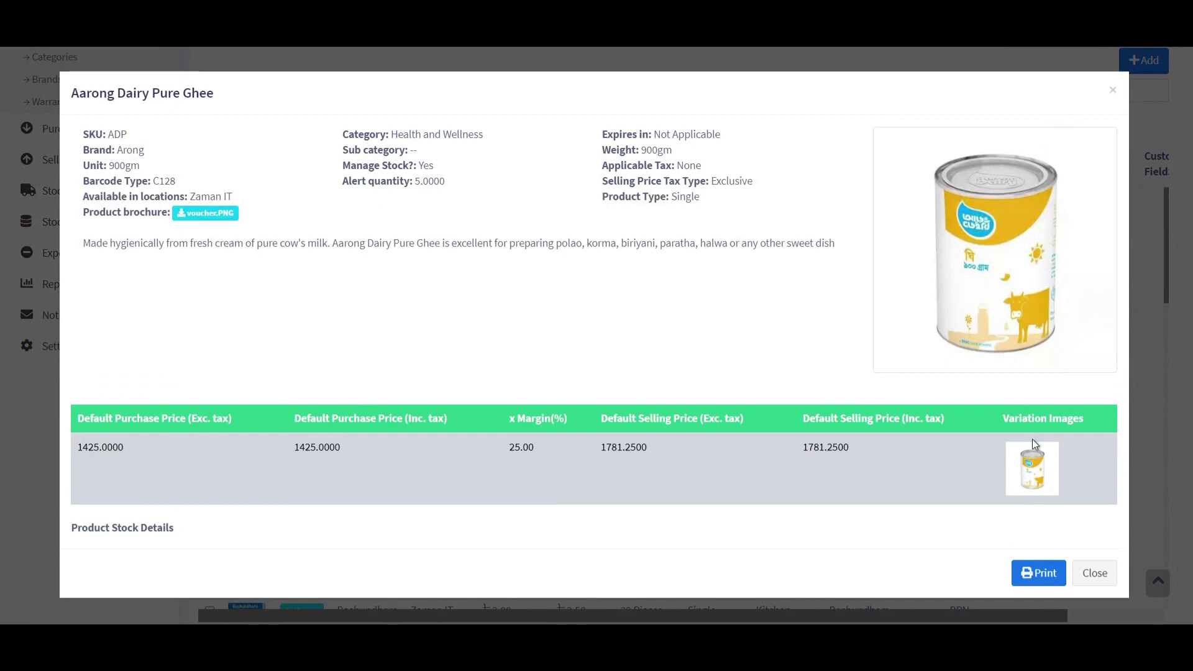
click(1113, 89)
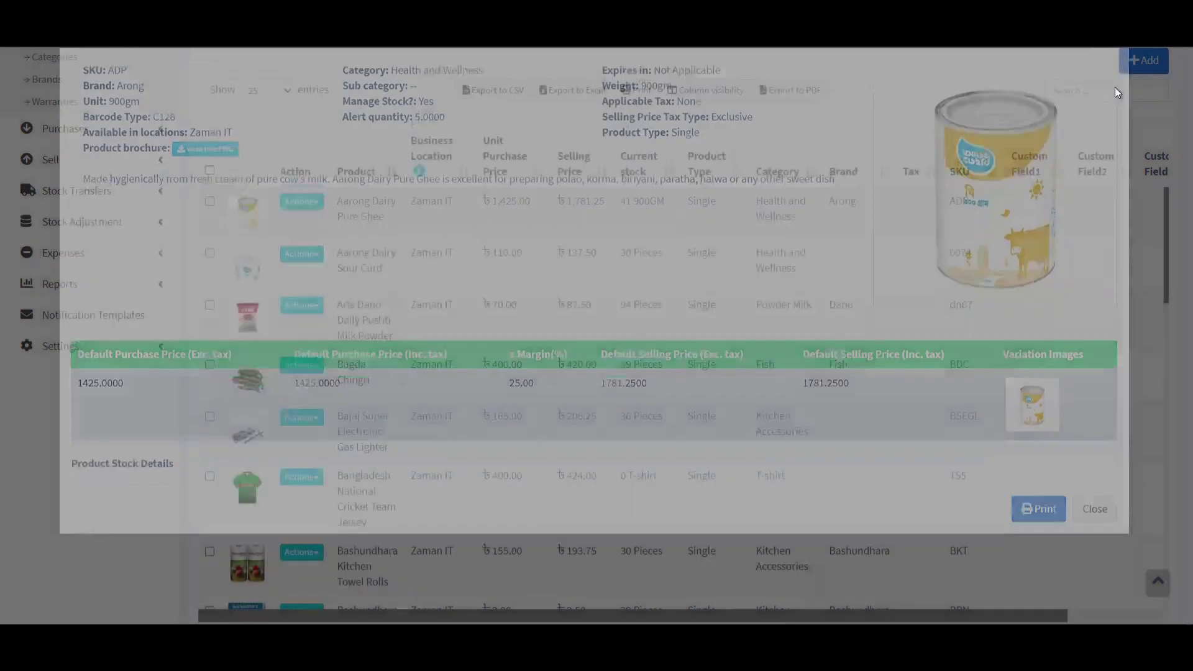
Open a blank form for adding a product and look over its fields.
scroll(1047, 287, up, 3)
click(1139, 262)
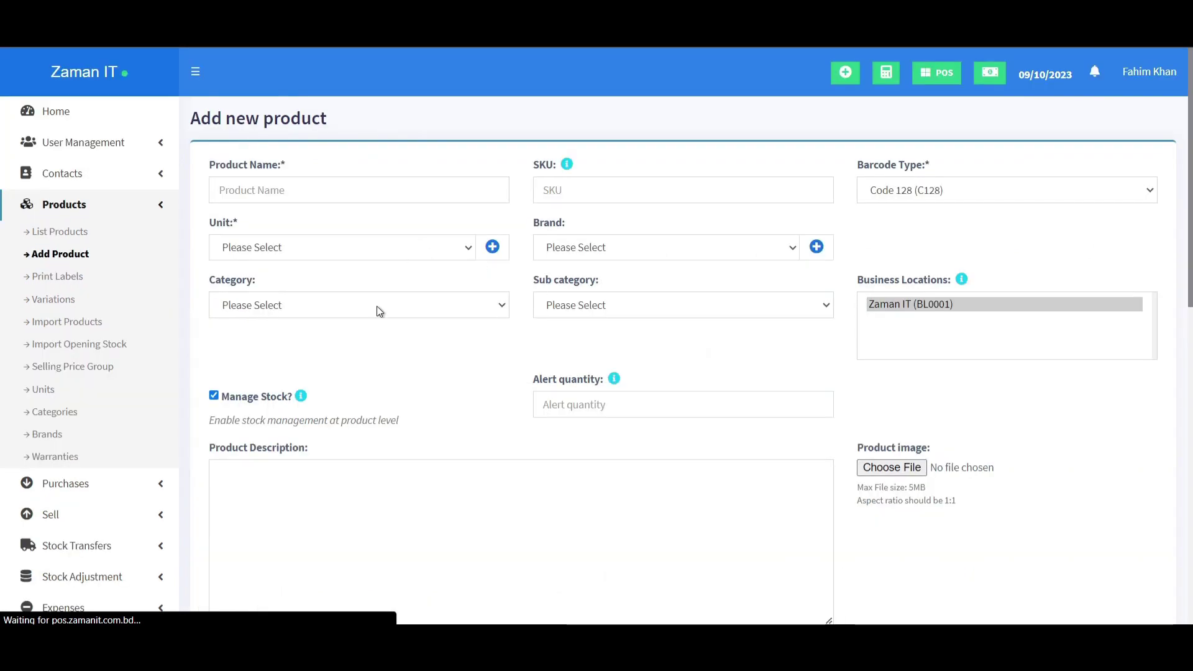
scroll(376, 360, down, 3)
scroll(377, 361, up, 3)
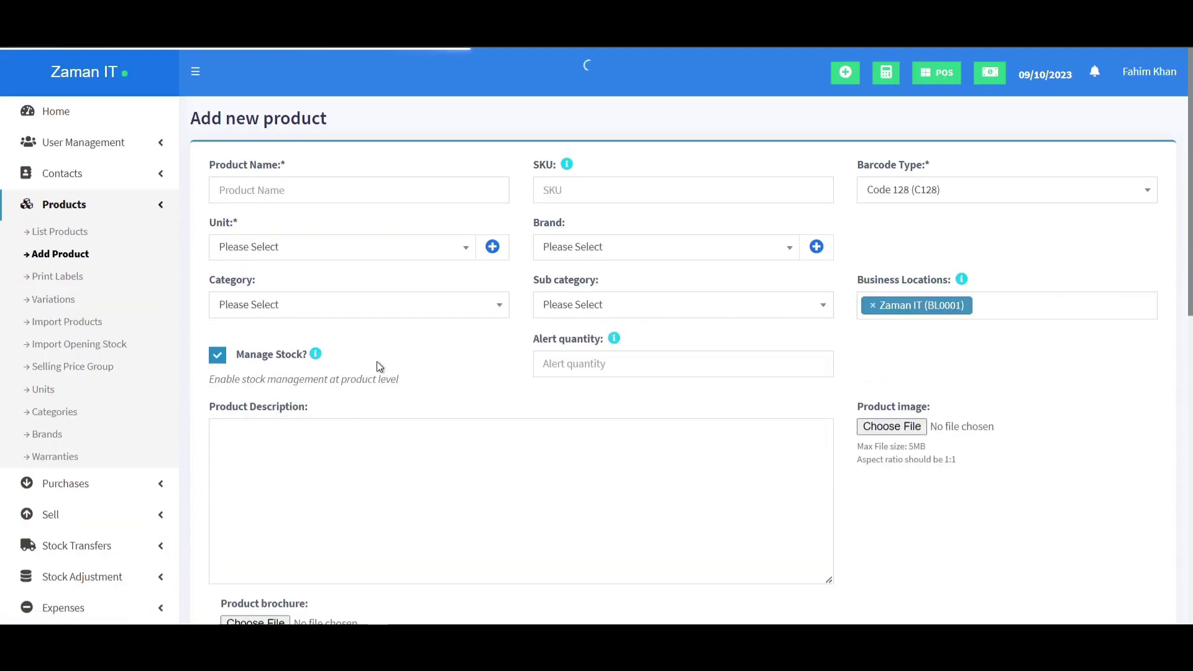
Look through the rest of the product form, from the description and brochure to the custom fields, tax and pricing.
scroll(377, 360, down, 3)
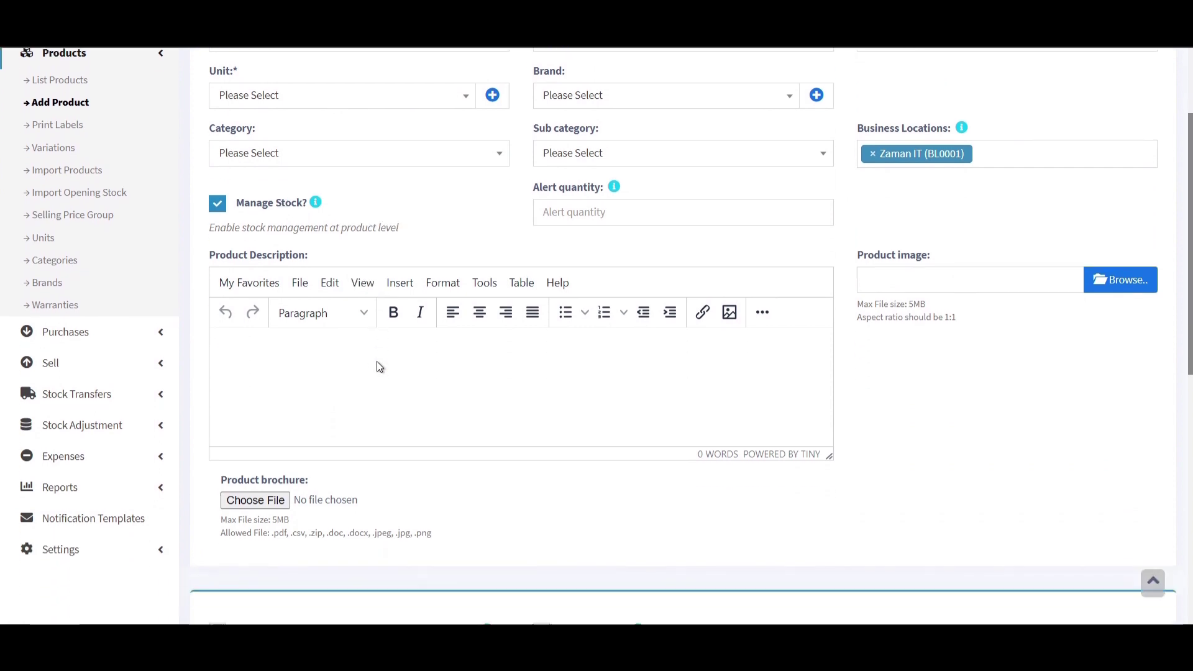
scroll(377, 363, down, 4)
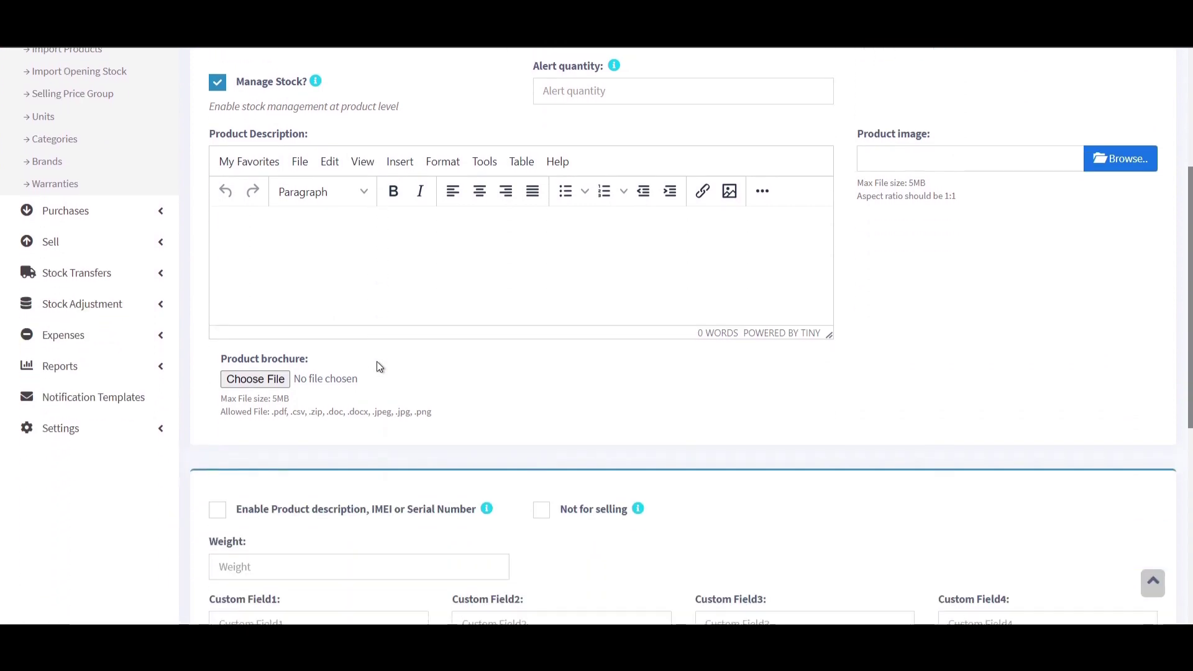
scroll(379, 366, down, 4)
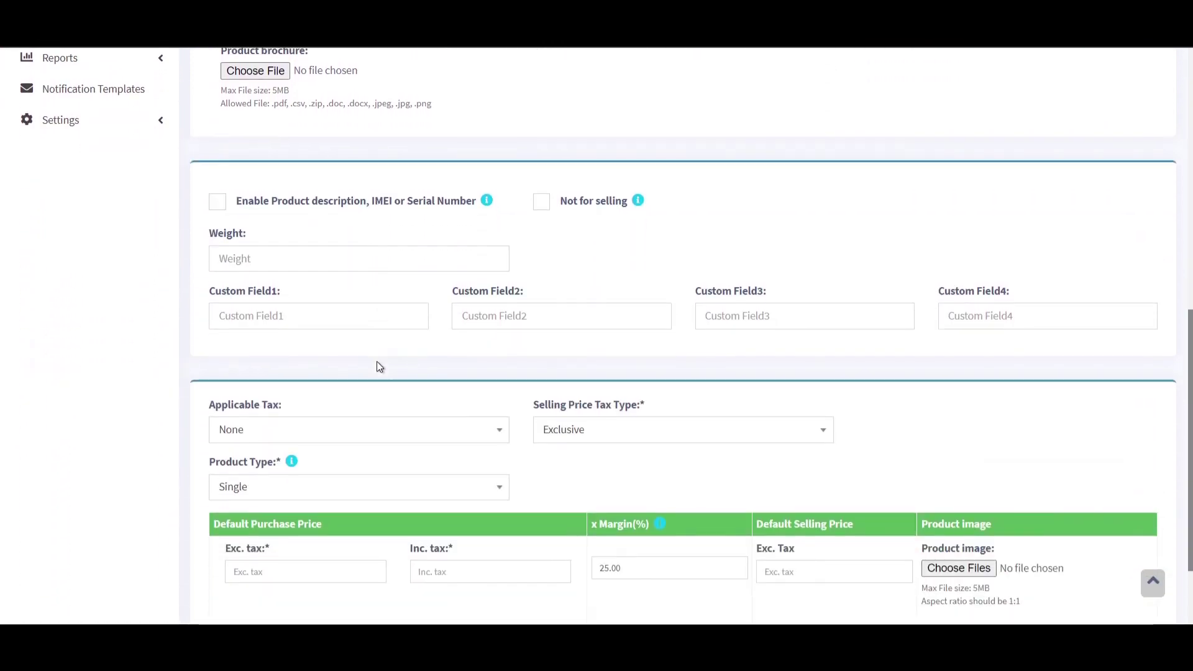
scroll(379, 368, up, 10)
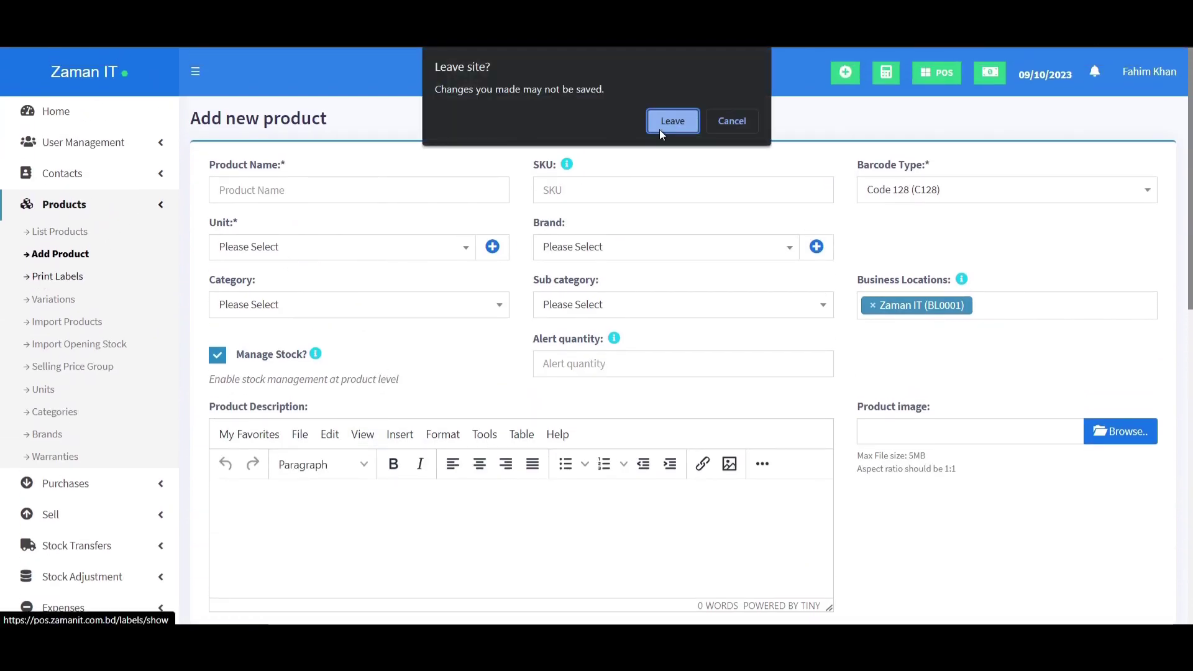
Leave the product form without saving, go to label printing, and add Beautiful Full Of Fashion Fun Set (brb3) to the label list.
click(662, 130)
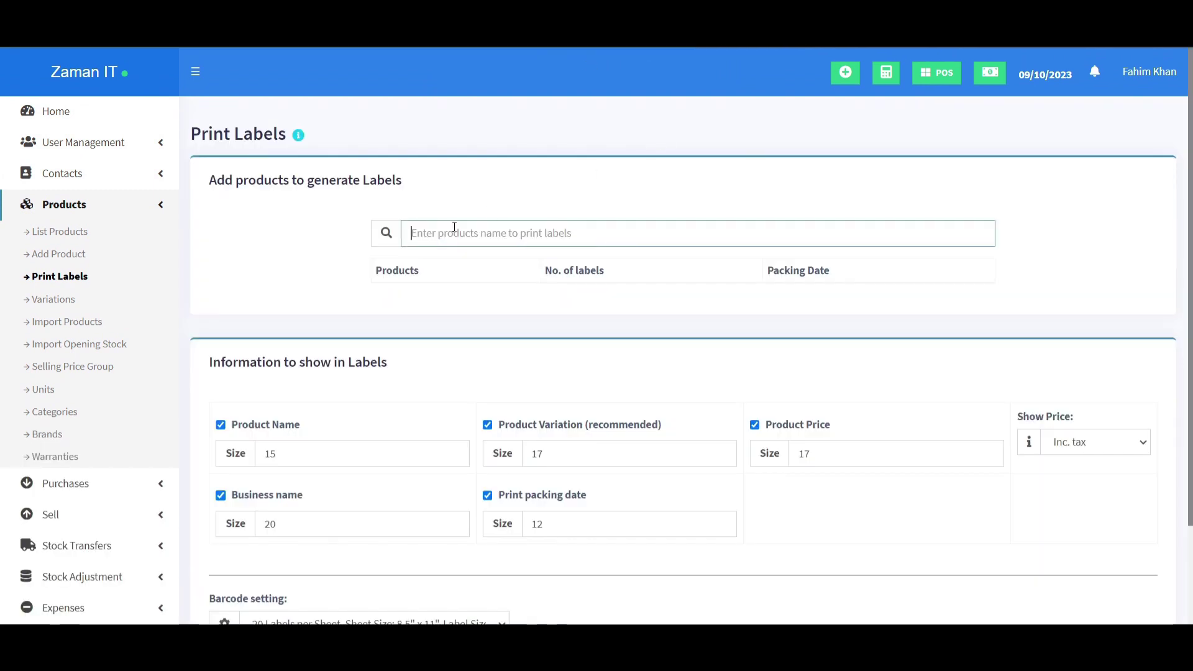
scroll(334, 296, down, 3)
scroll(427, 216, up, 2)
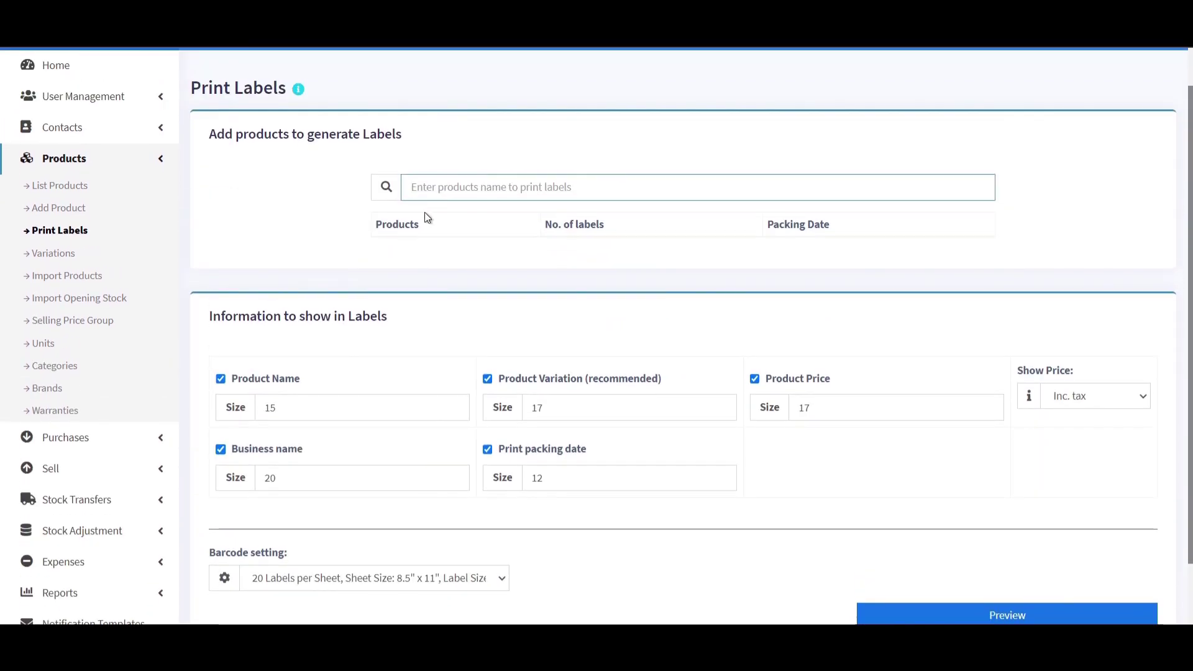
text(a)
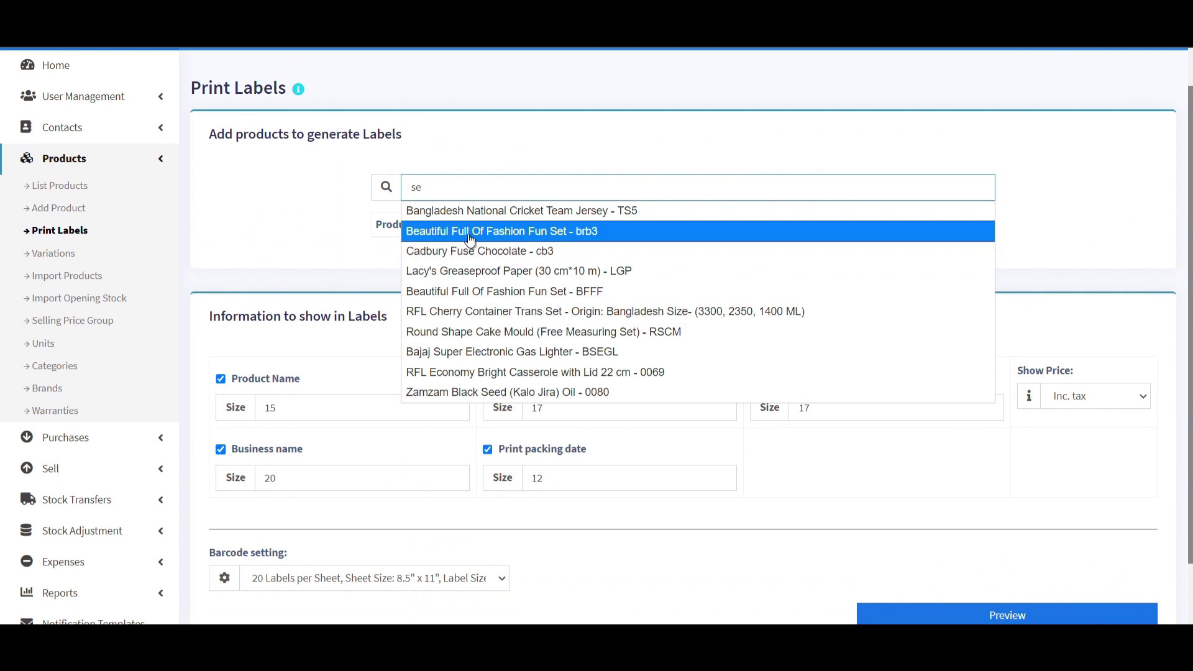
click(467, 233)
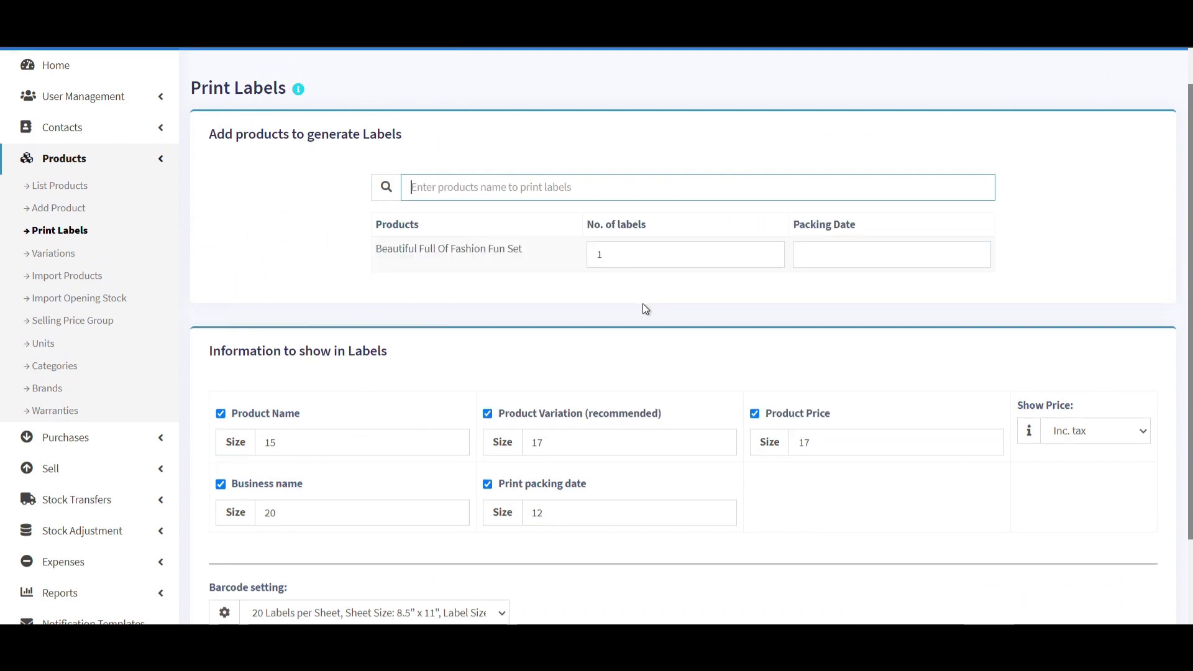
Set the label's packing date to 09/10/2023 and preview the label without printing or saving it.
scroll(645, 309, down, 2)
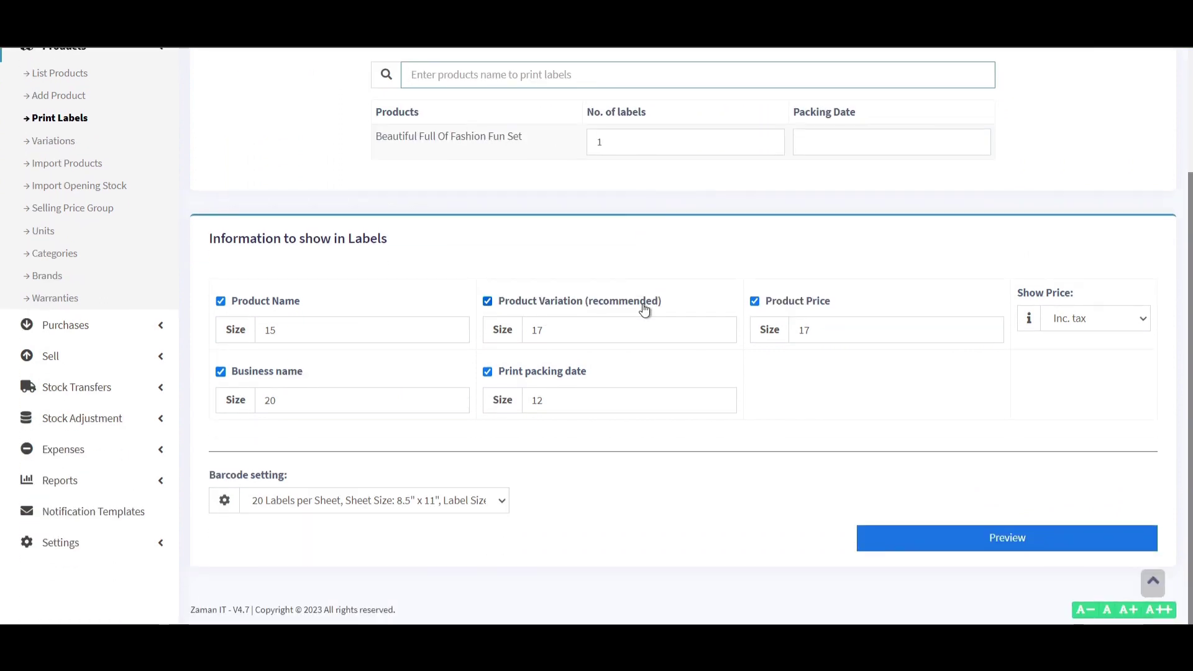
click(833, 148)
click(806, 267)
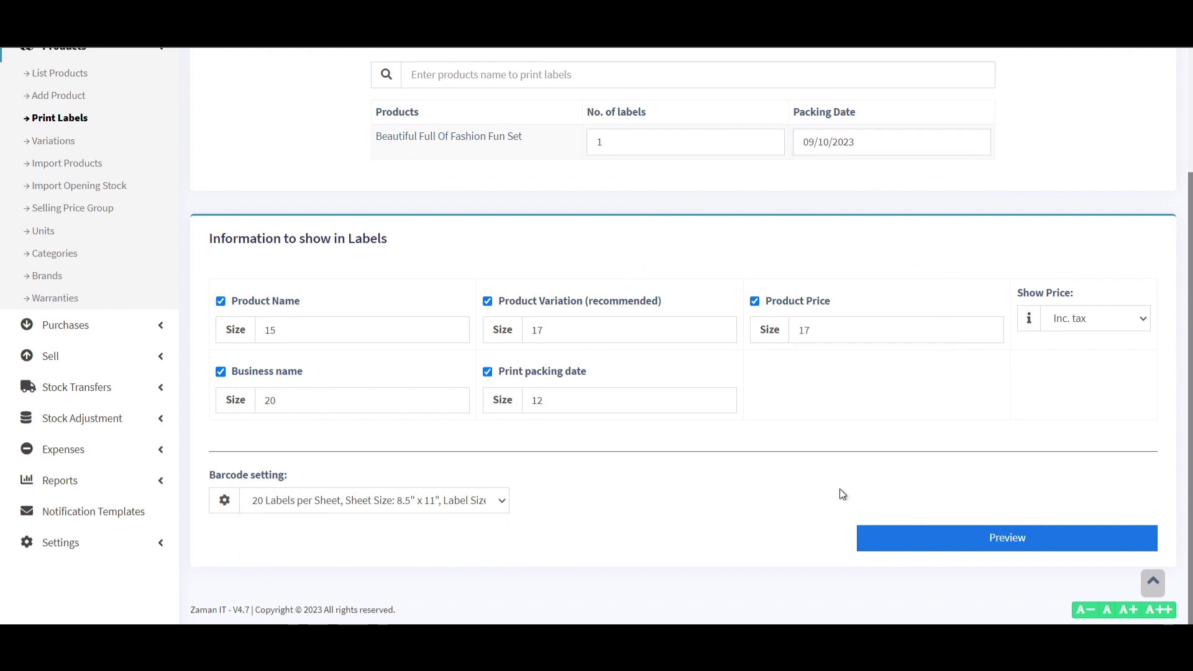
click(923, 534)
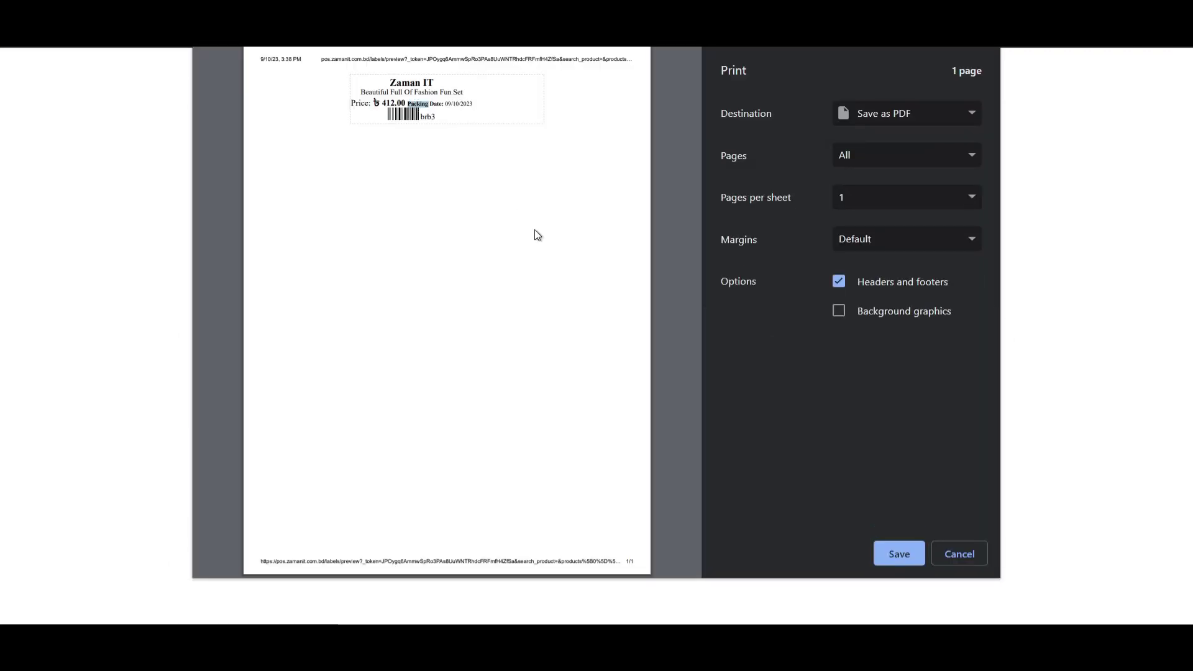
click(959, 553)
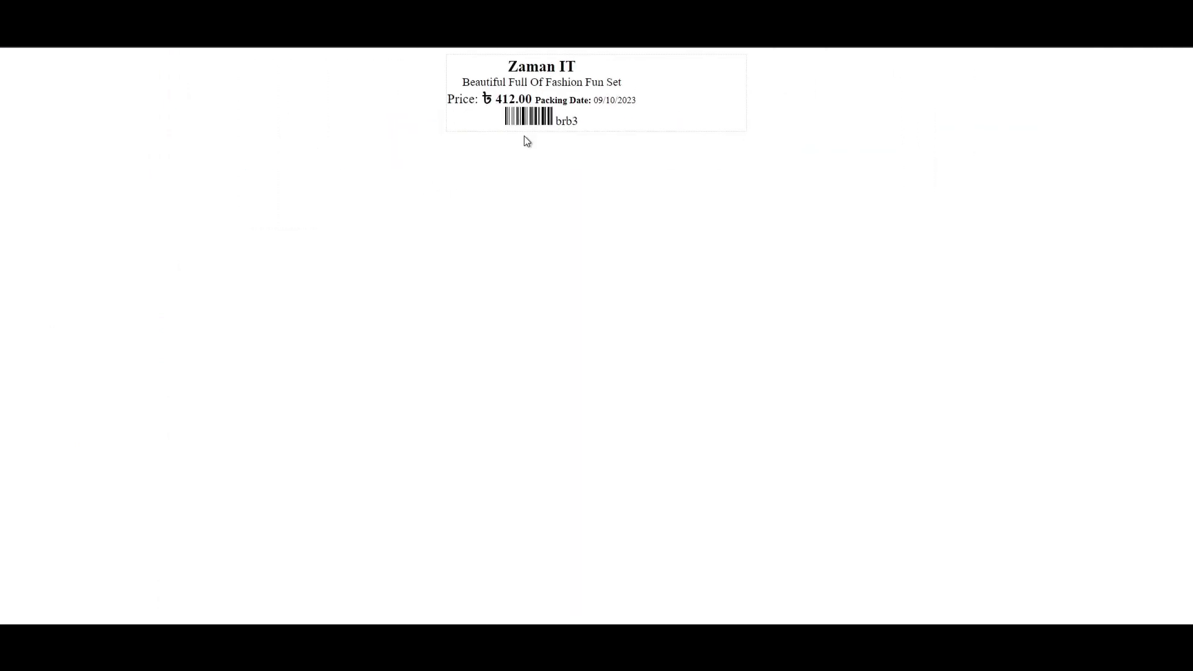
scroll(364, 235, up, 3)
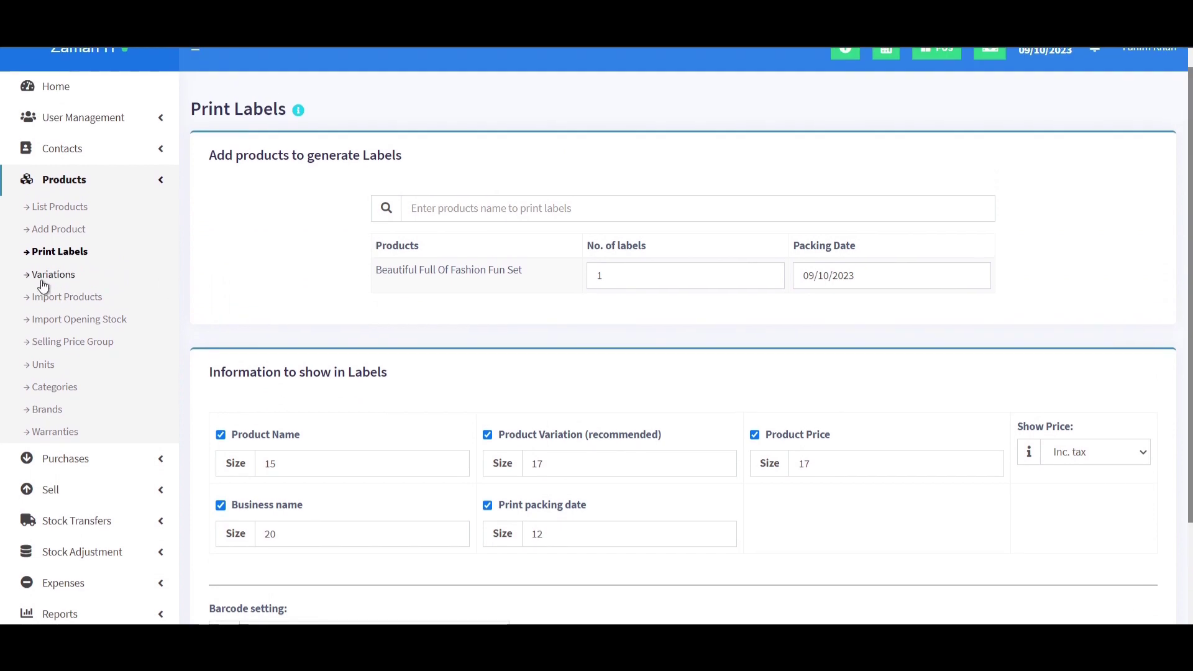
Go to the product variations, look over the blank form for adding a variation, and close it.
click(41, 280)
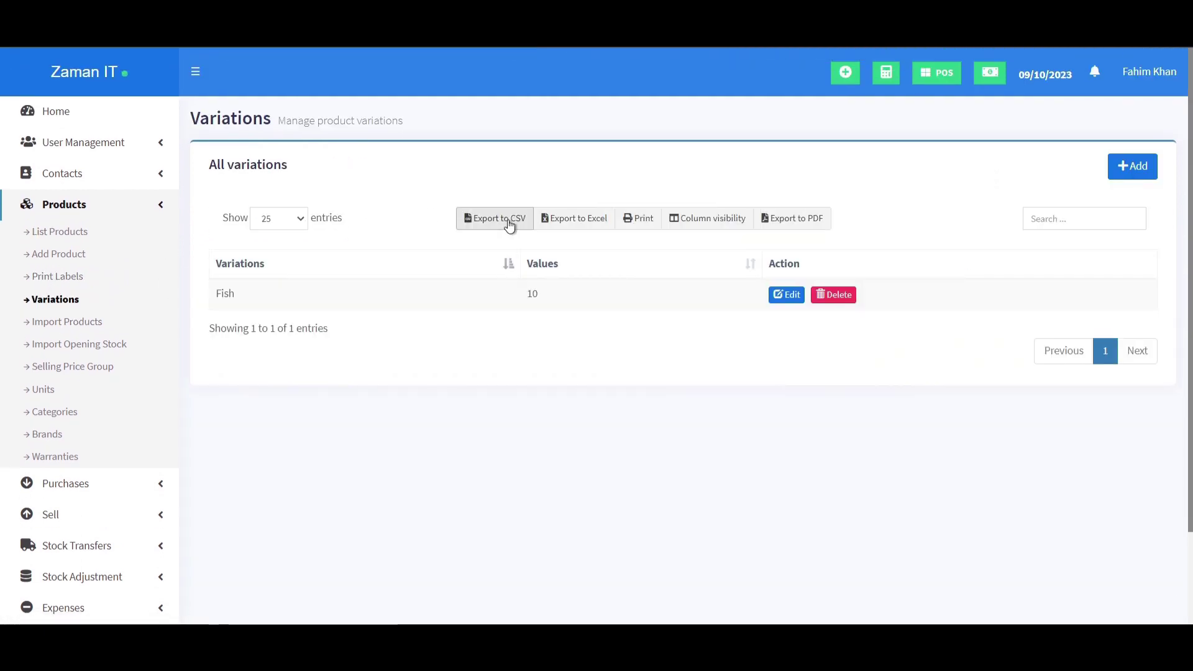
click(1140, 167)
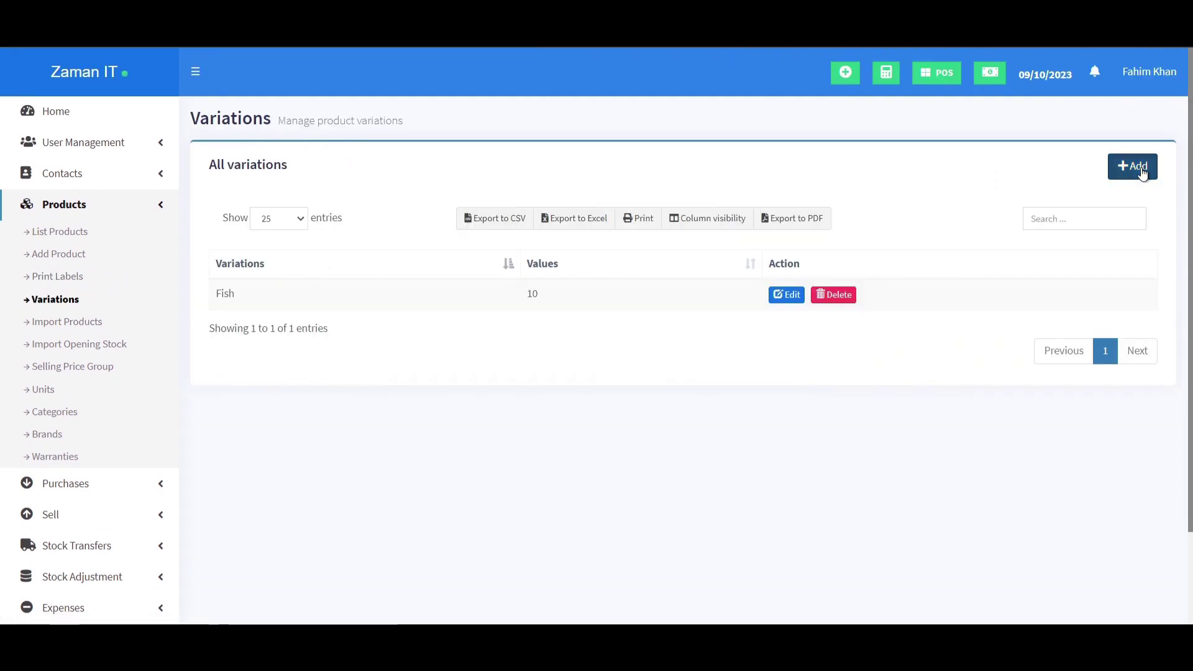
click(540, 139)
click(529, 174)
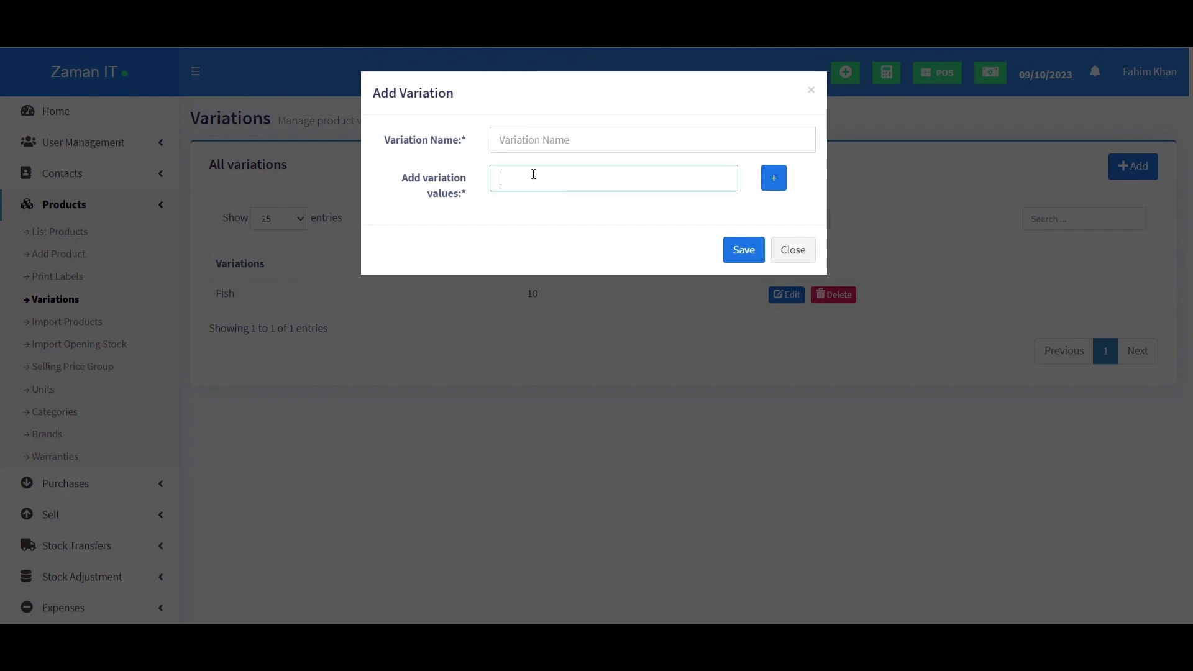
click(793, 249)
Open the product import page and read through the column instructions for the import file.
click(78, 322)
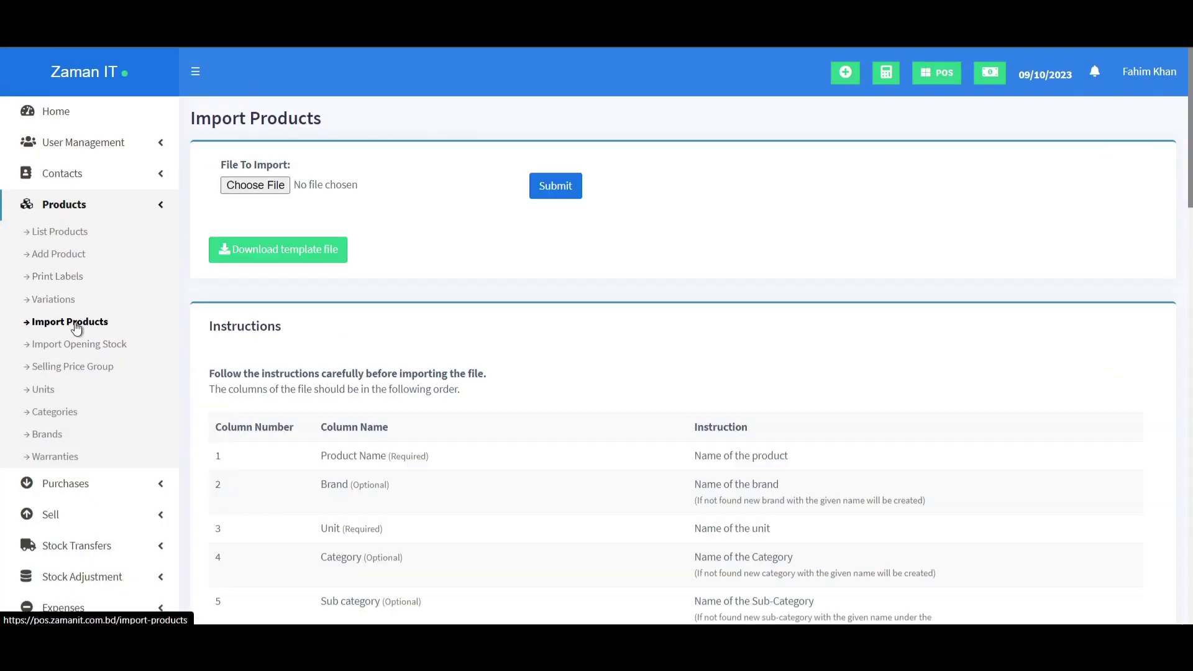
scroll(479, 313, down, 13)
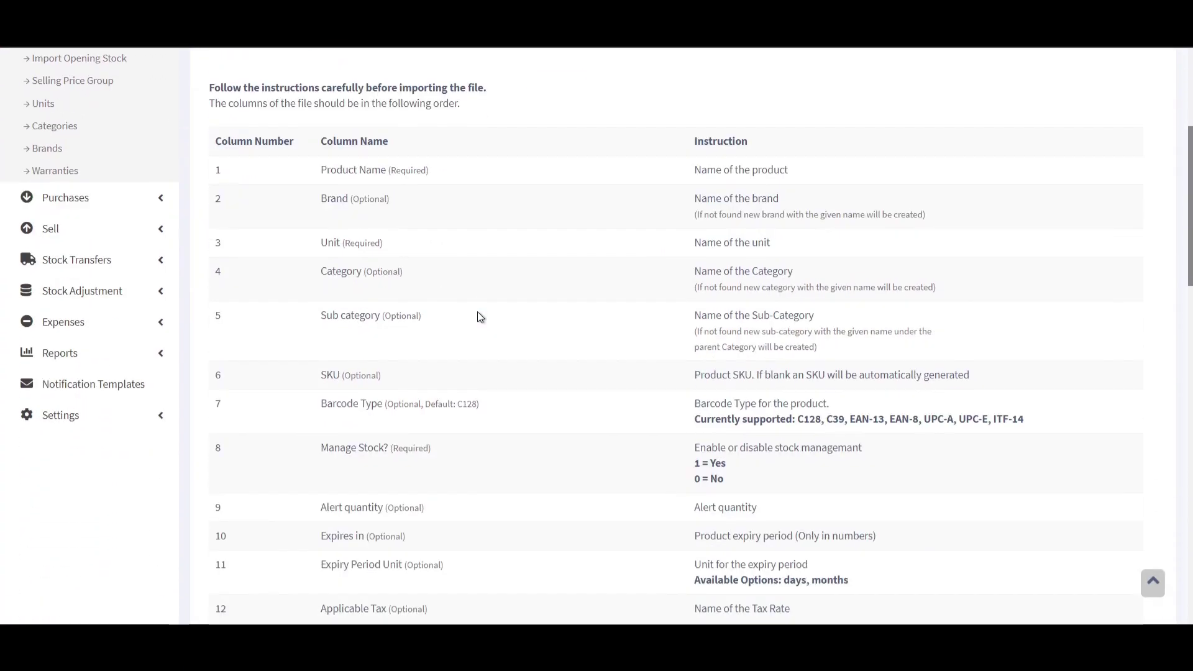
scroll(478, 312, down, 10)
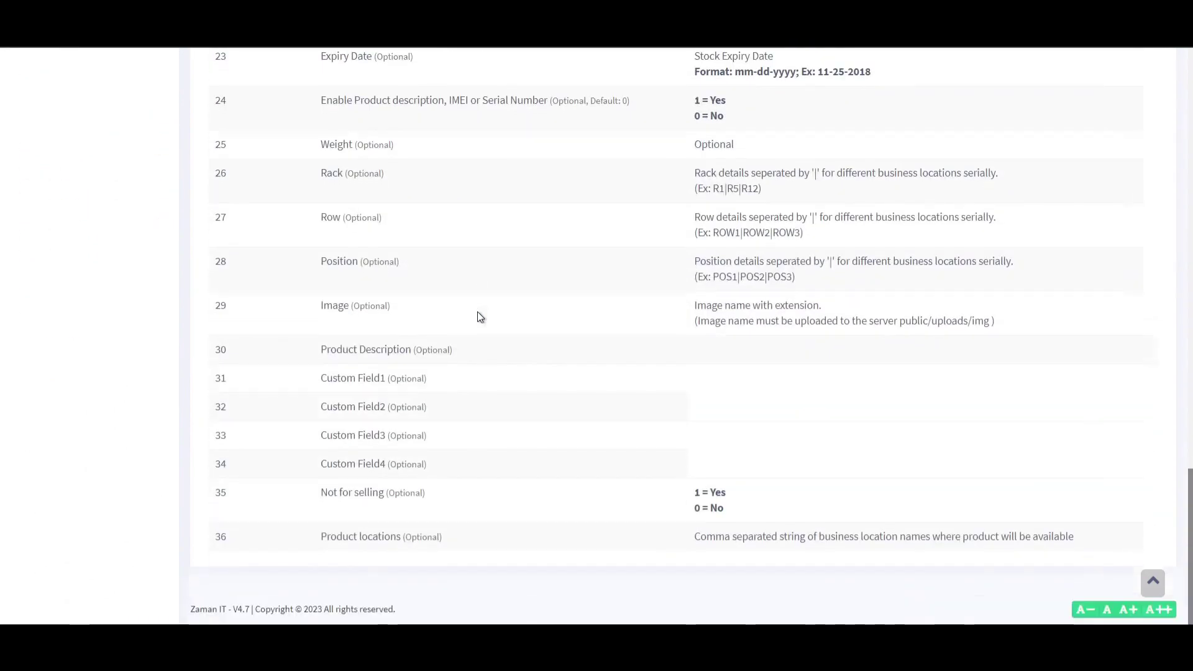
scroll(477, 312, up, 13)
scroll(479, 317, up, 10)
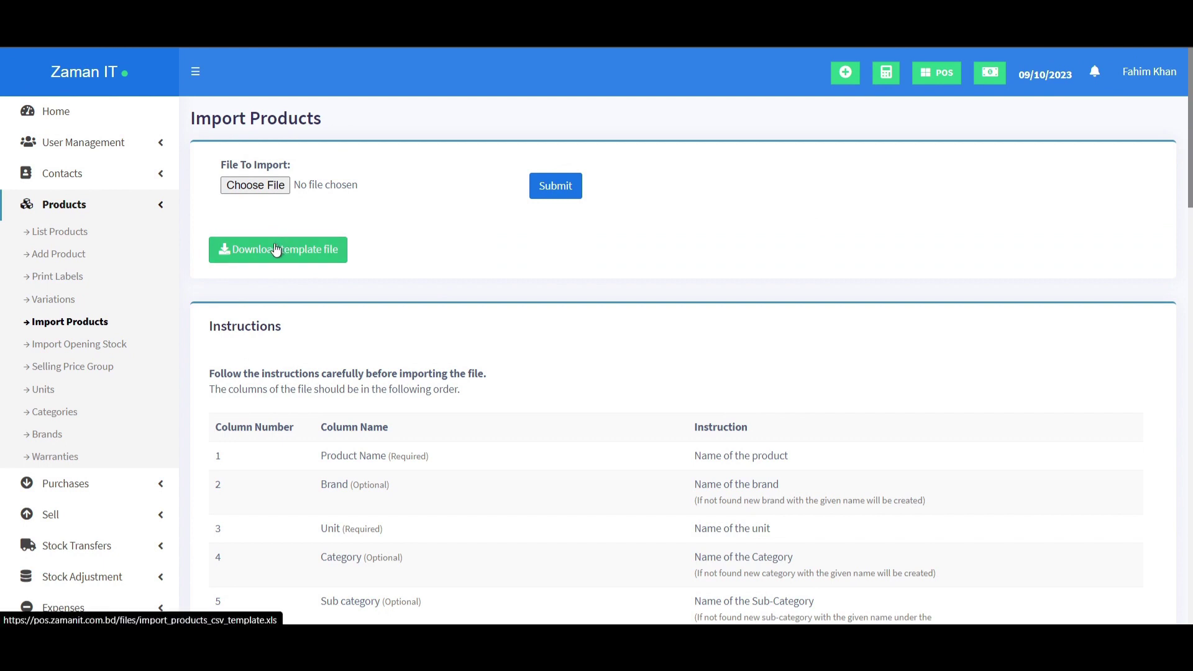
Open the opening stock import page and read its column instructions.
click(76, 344)
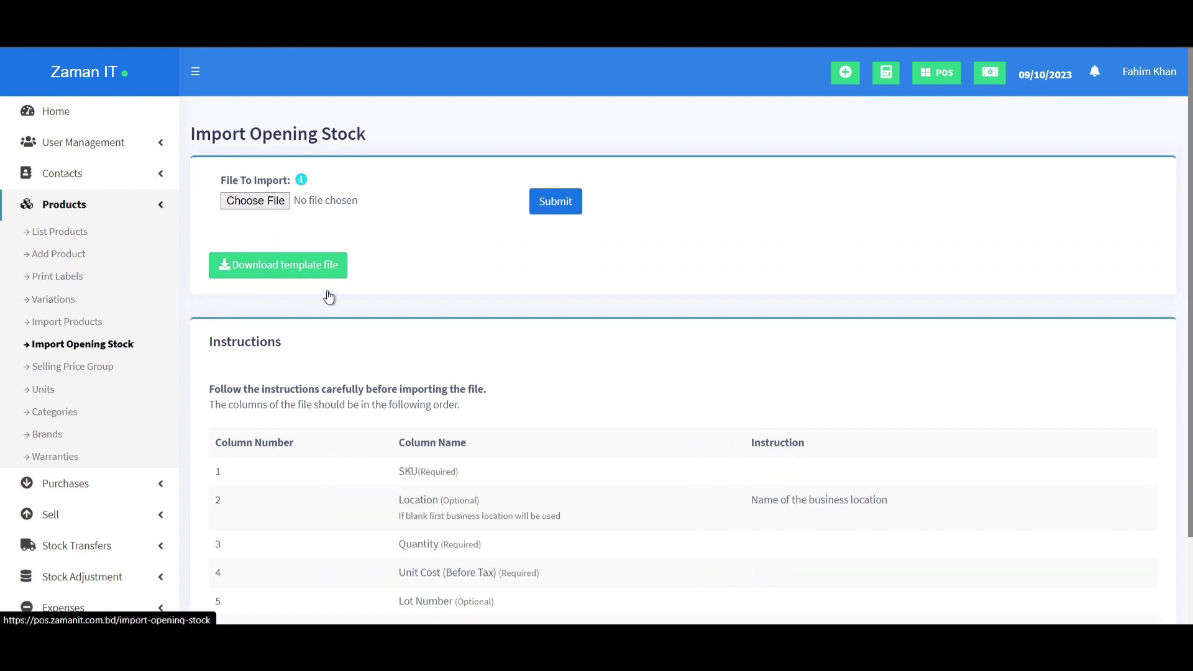
scroll(409, 493, down, 3)
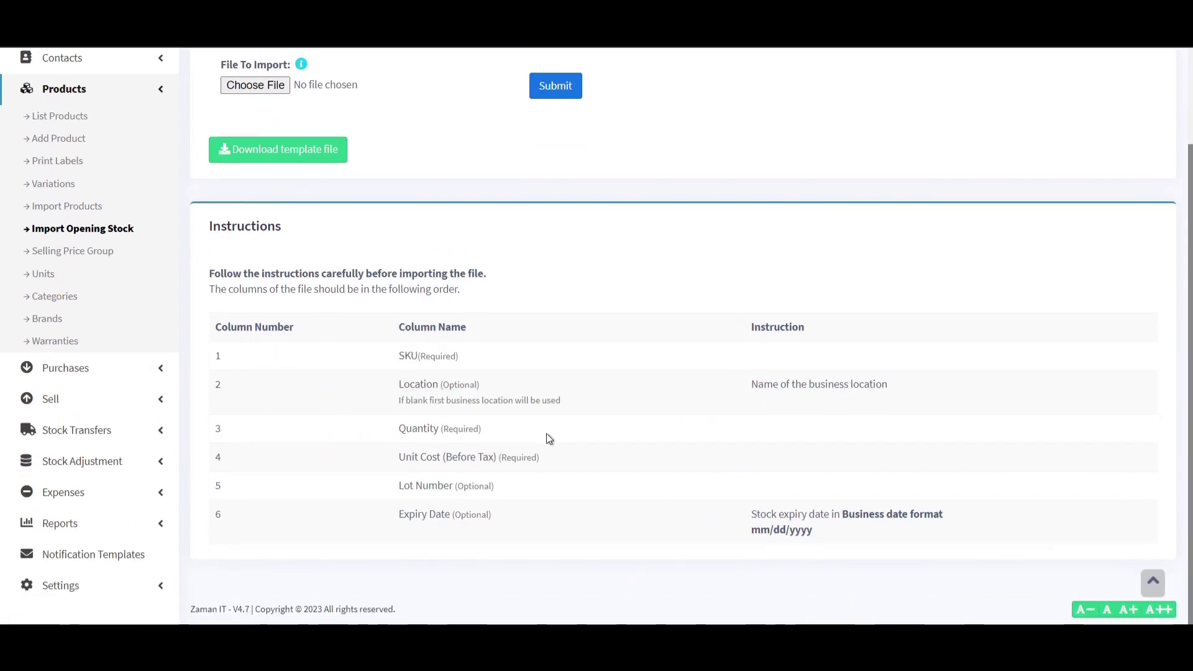
scroll(510, 415, up, 3)
Go to the selling price groups, look over the page and the blank form for adding a group, and close the form.
click(87, 366)
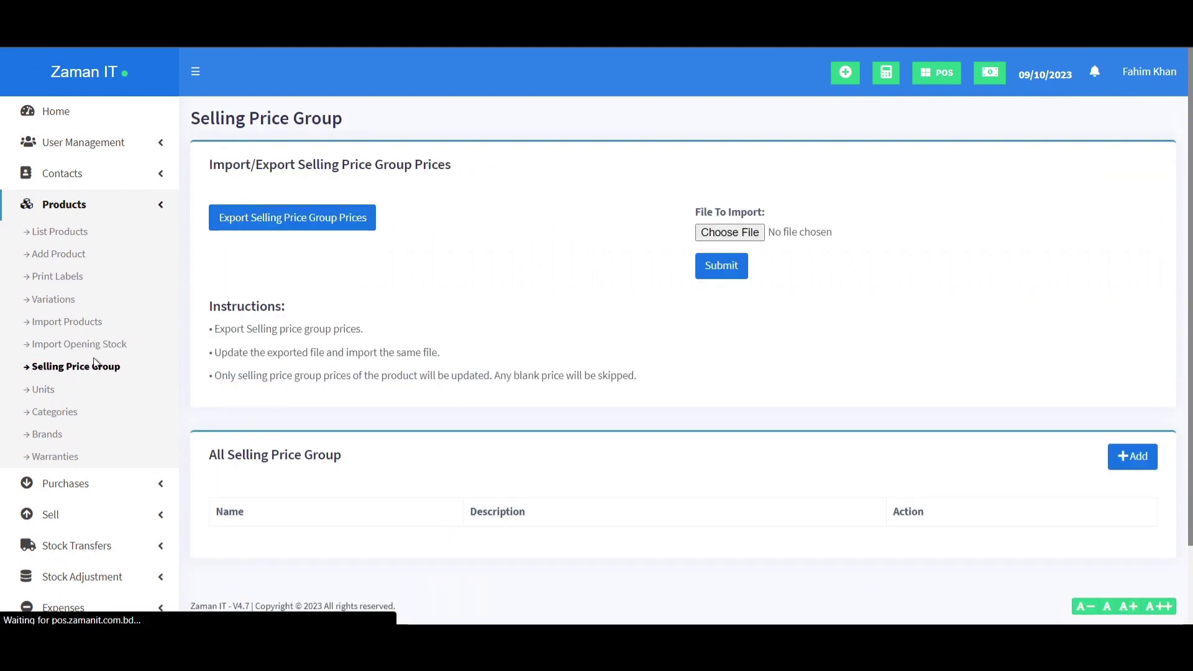
scroll(408, 341, down, 3)
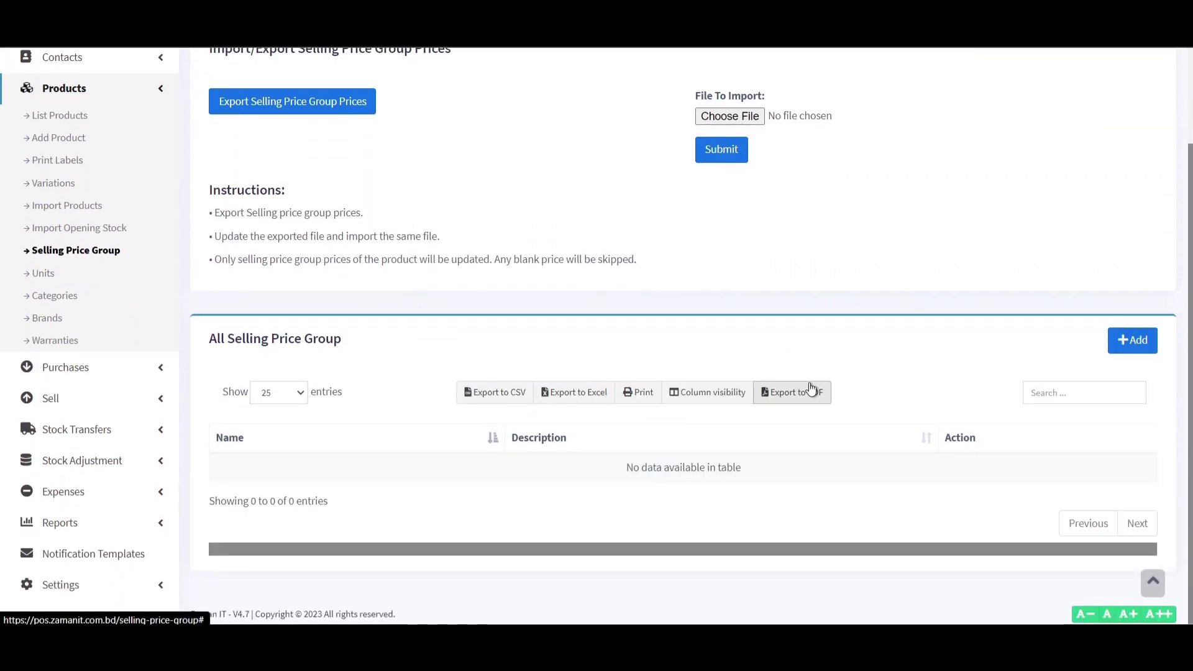
click(1126, 335)
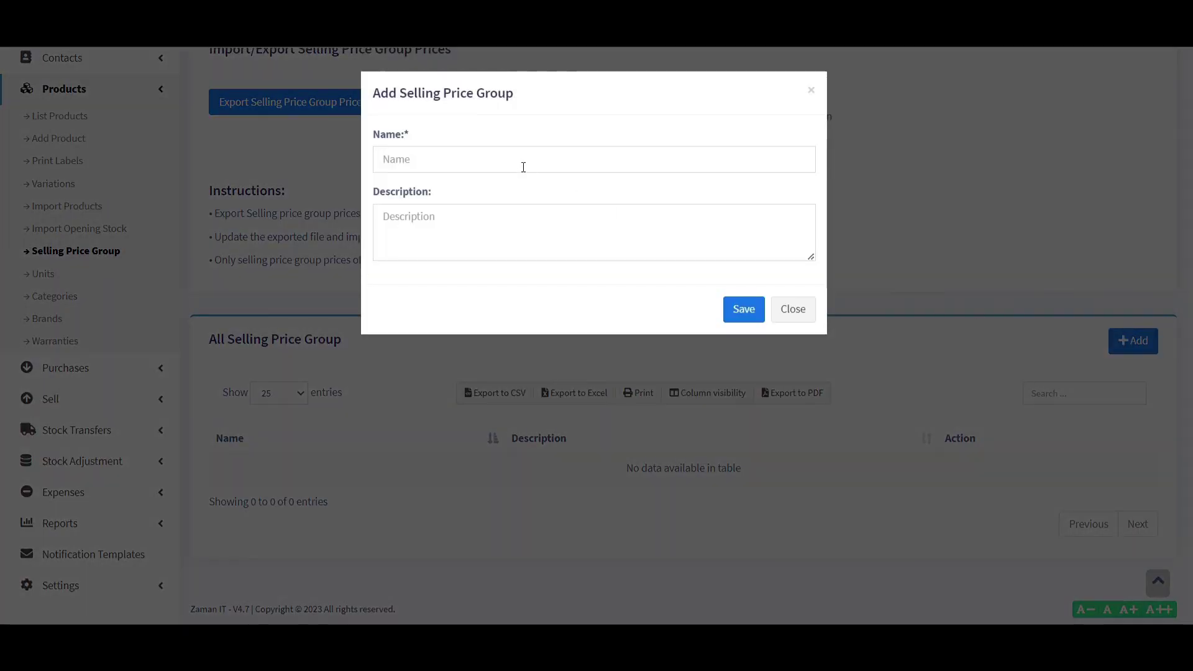
click(523, 166)
click(447, 220)
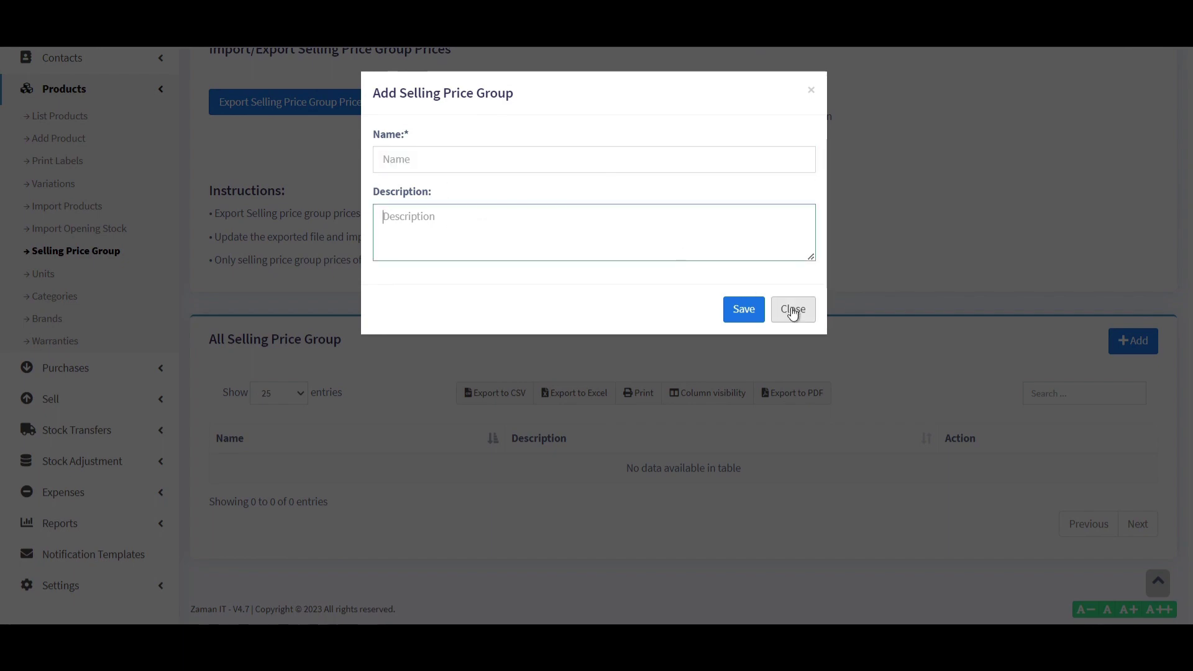
click(793, 309)
Open the units list, look over its rows and the blank form for adding a unit, and close the form.
click(53, 271)
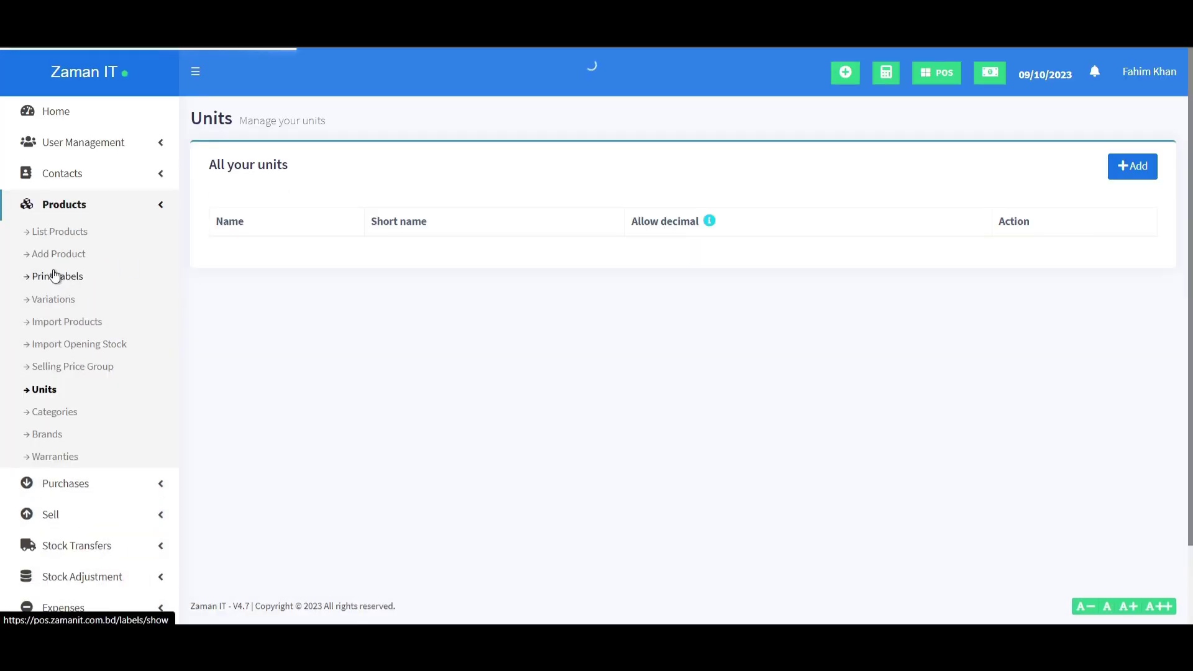
scroll(513, 375, down, 2)
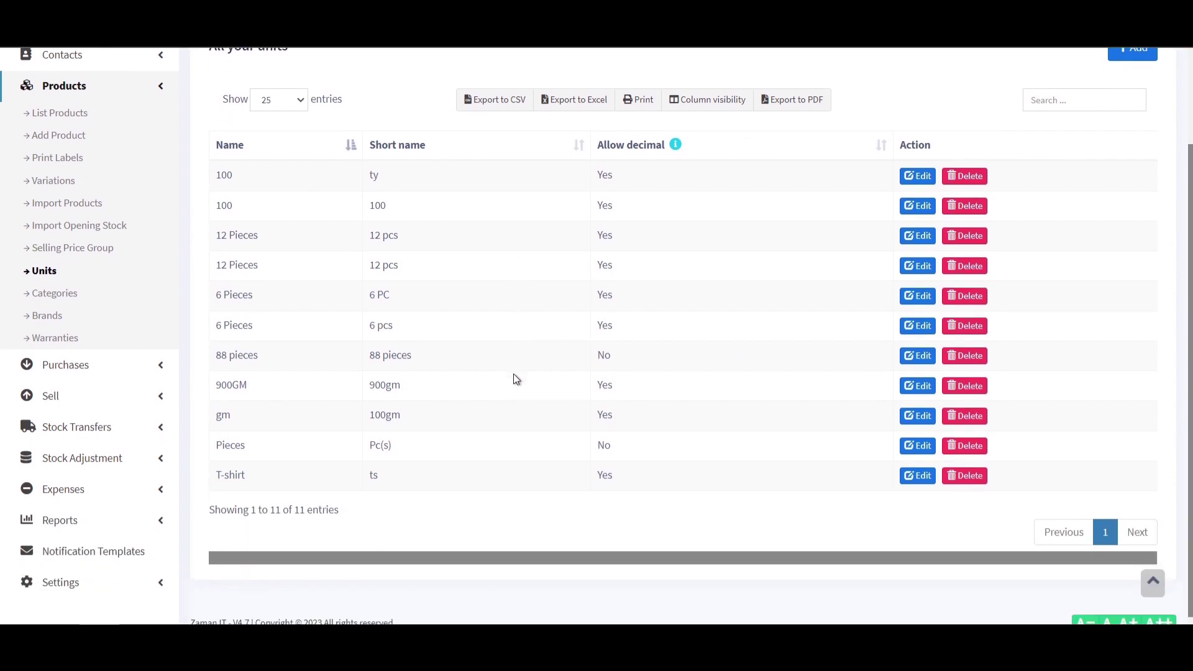
scroll(513, 378, up, 2)
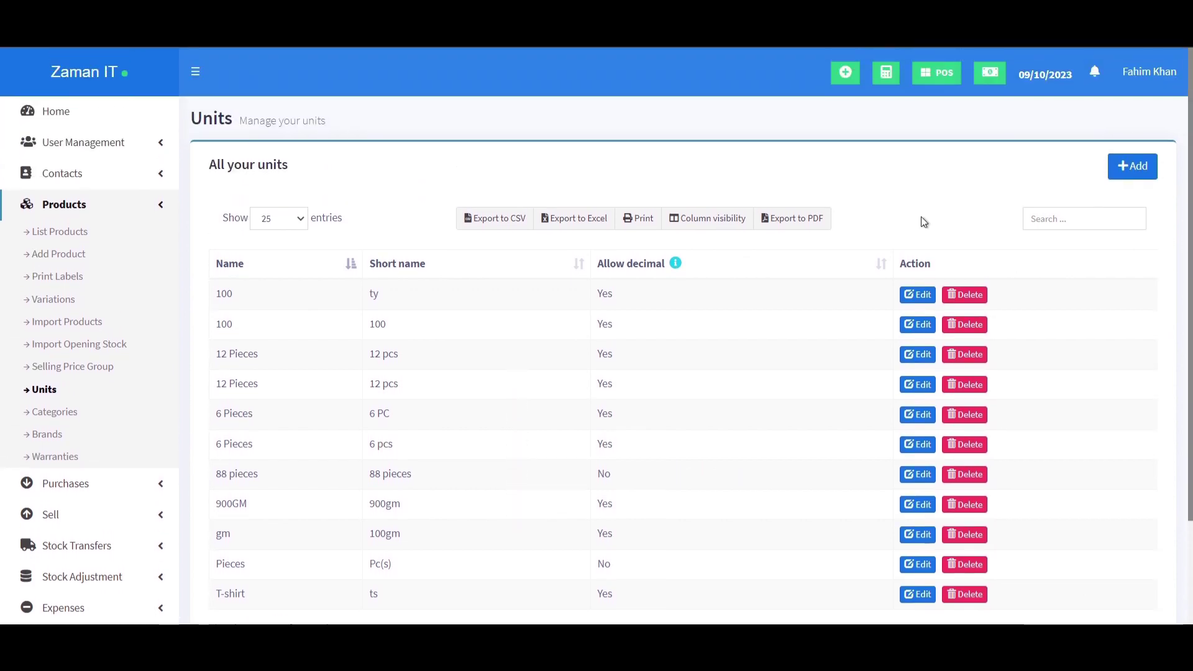
click(1130, 168)
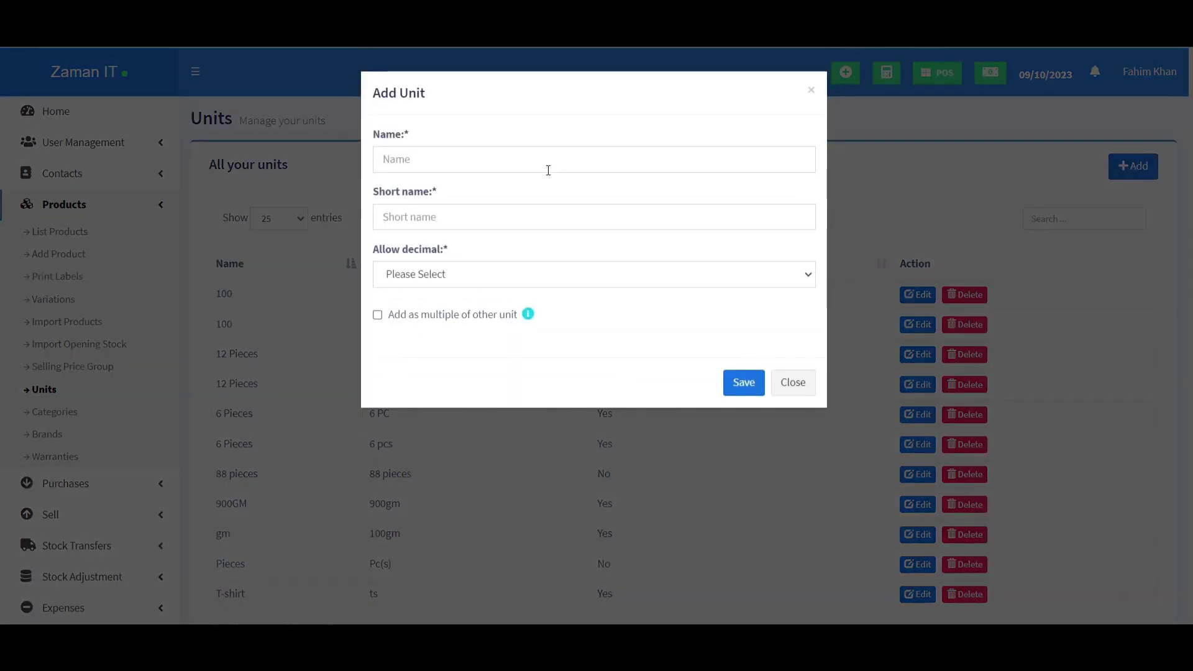
click(483, 215)
click(536, 274)
click(537, 274)
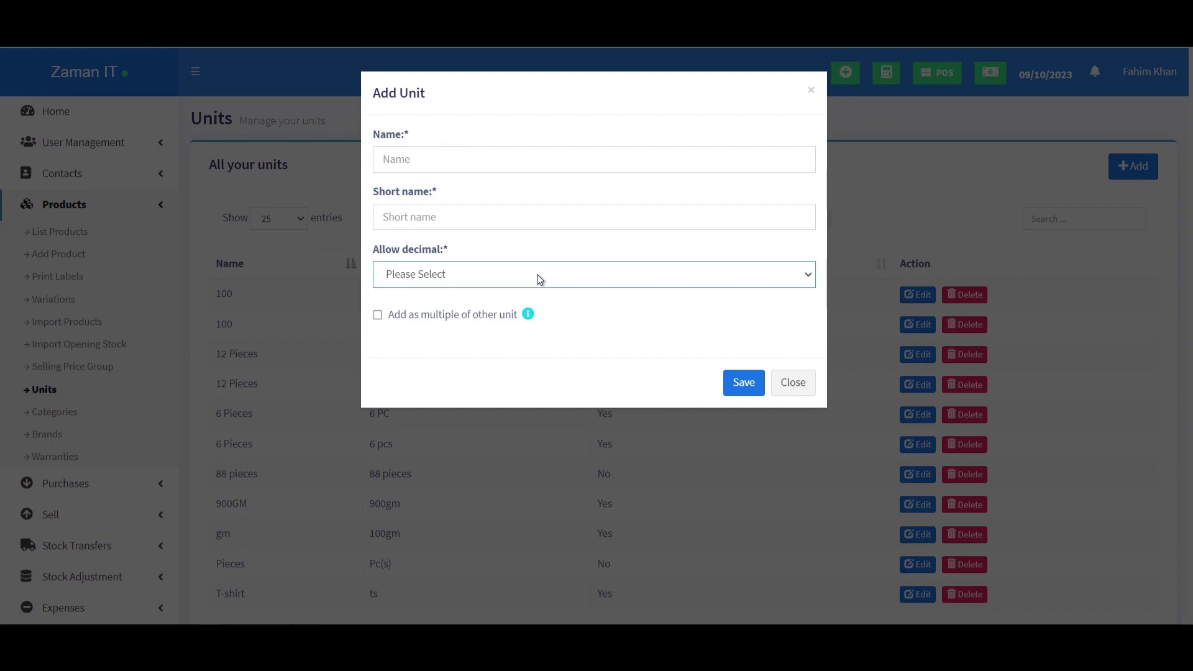
click(793, 384)
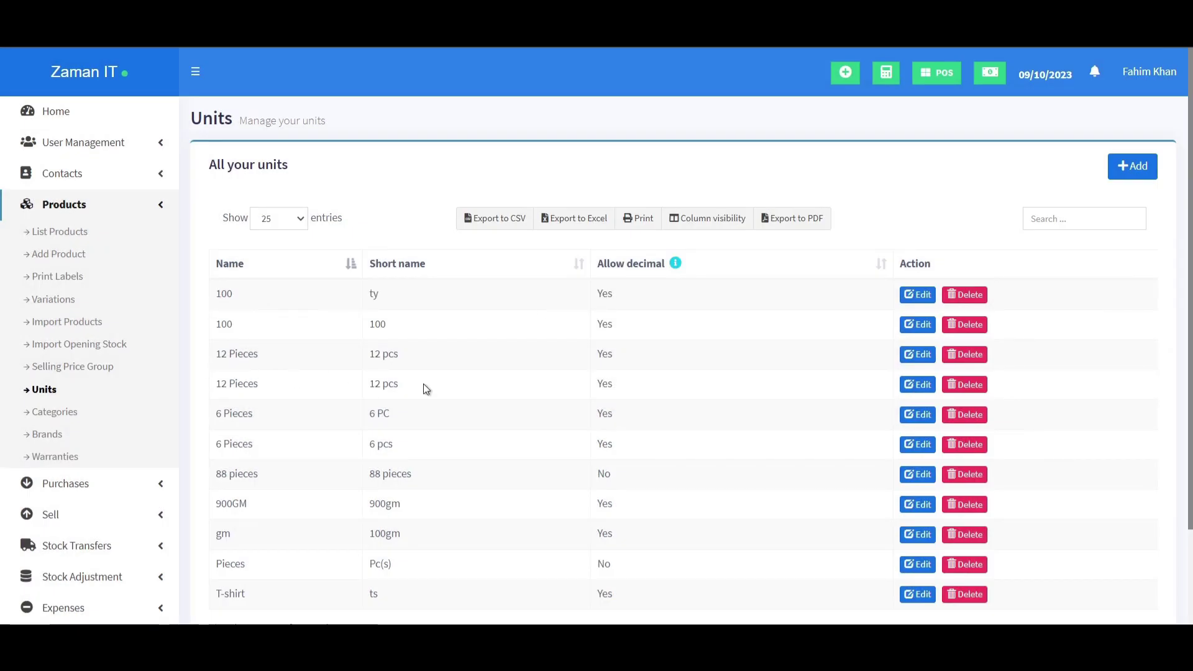
scroll(642, 375, down, 2)
scroll(642, 375, up, 2)
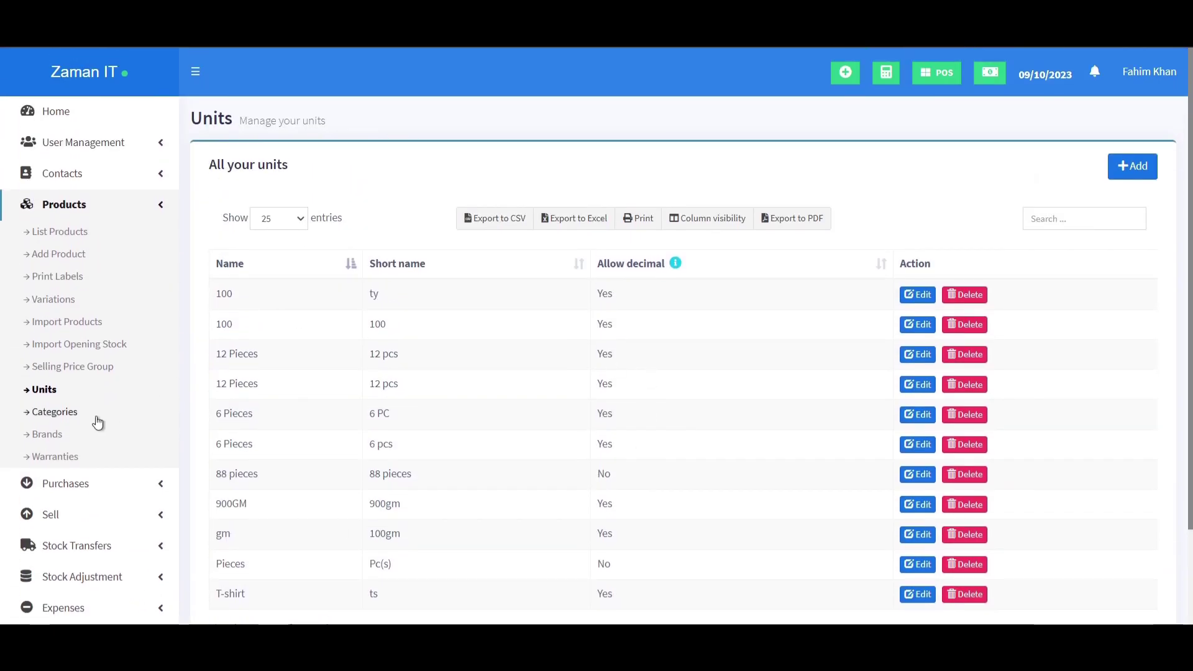
Open the product categories list and look over its rows.
click(79, 417)
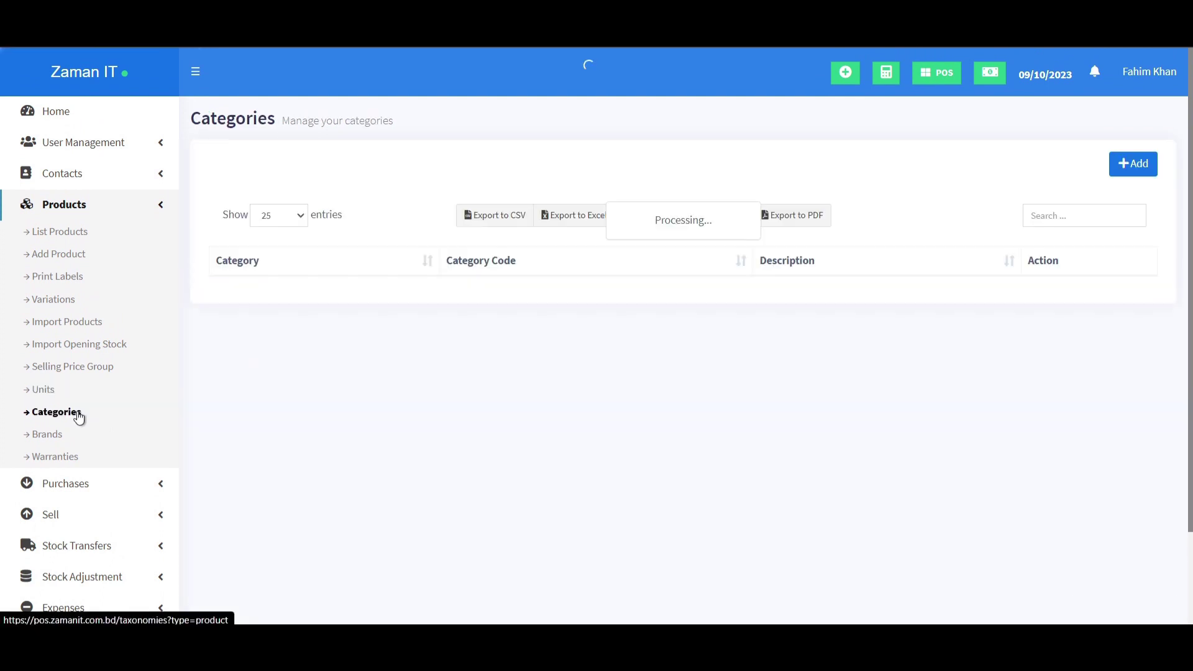
scroll(323, 376, down, 2)
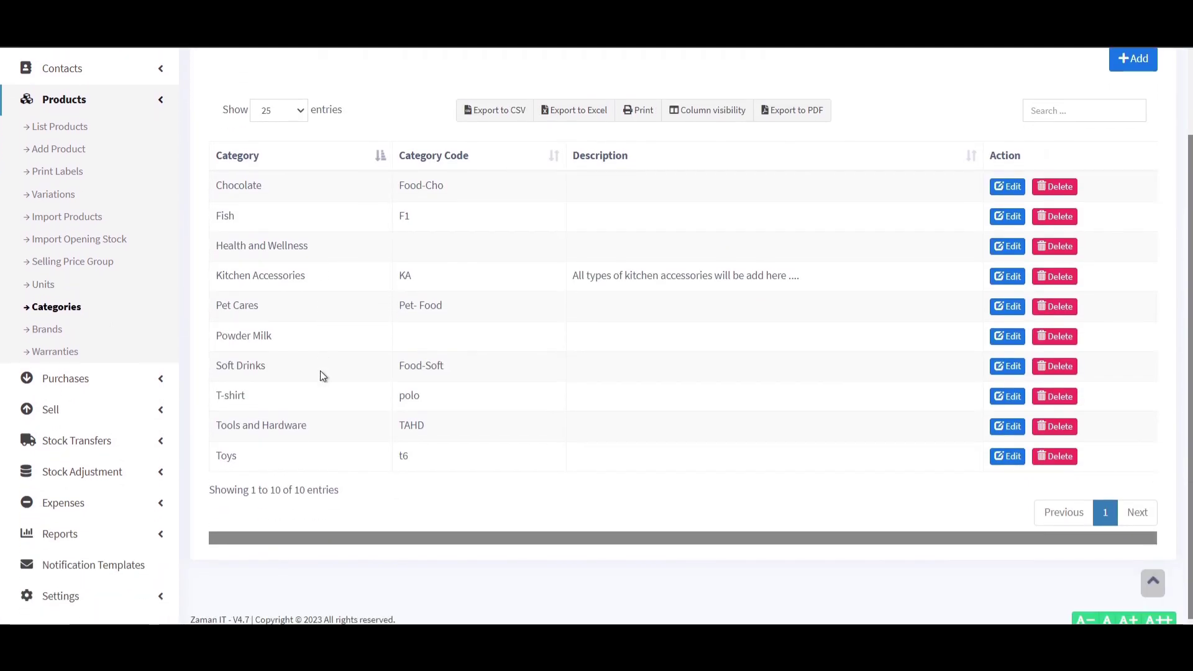
scroll(323, 376, up, 2)
Open the brands list, look over its rows and the blank form for adding a brand, and close the form.
click(38, 433)
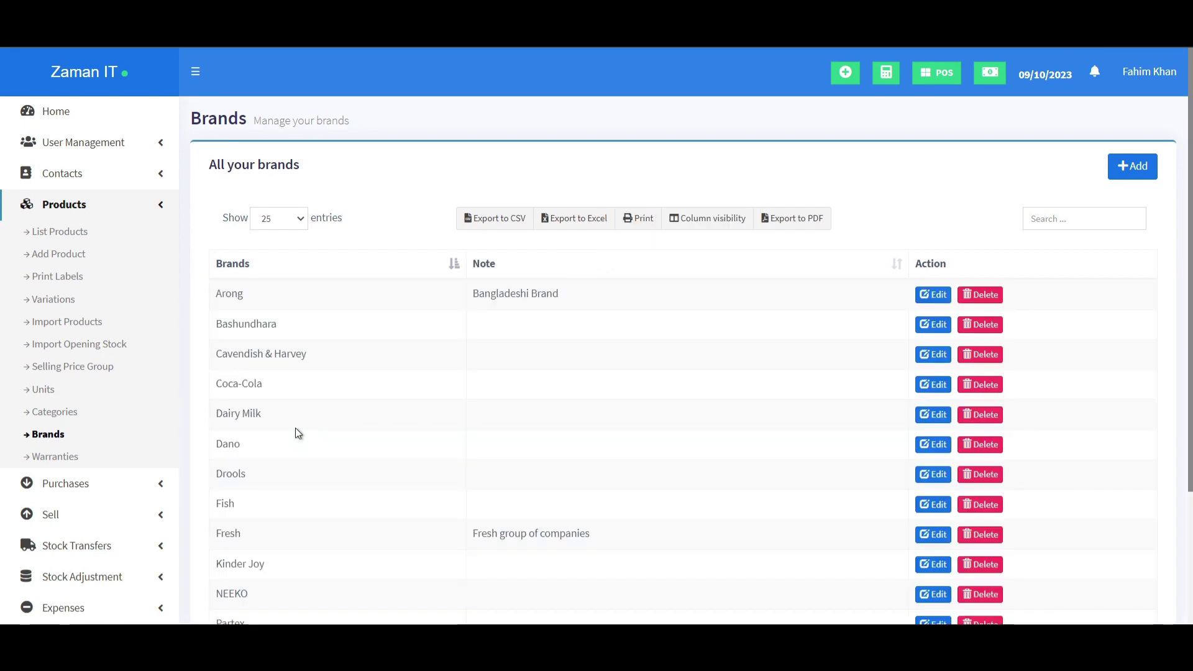
scroll(296, 431, down, 3)
scroll(297, 433, up, 1)
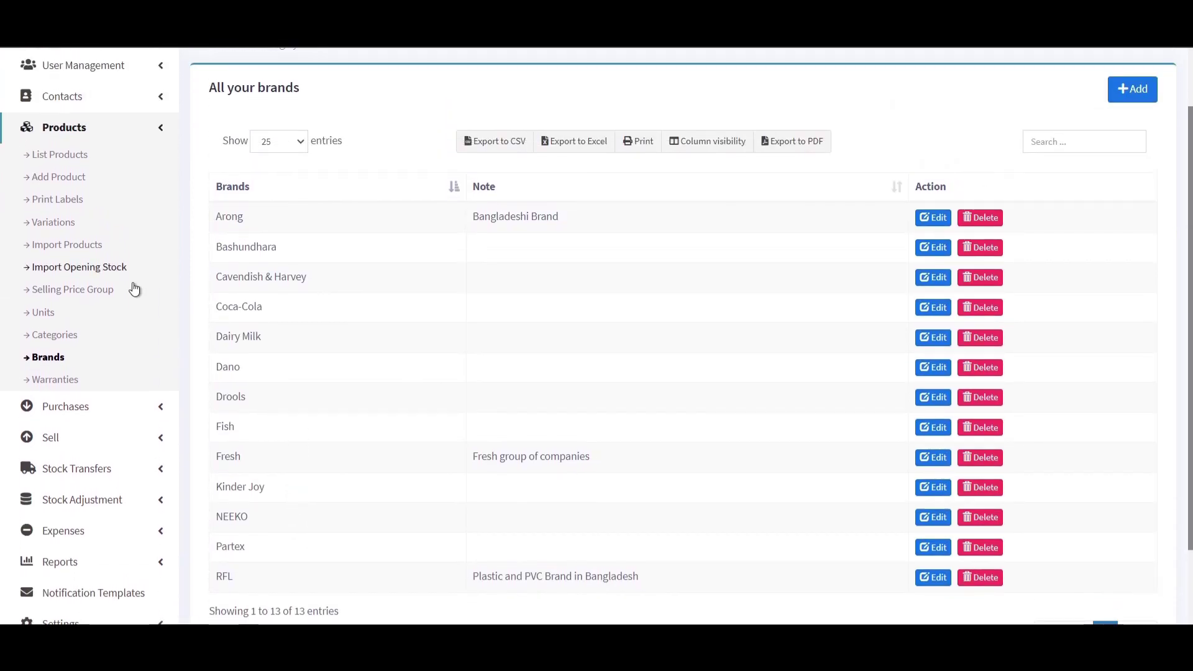
click(1142, 90)
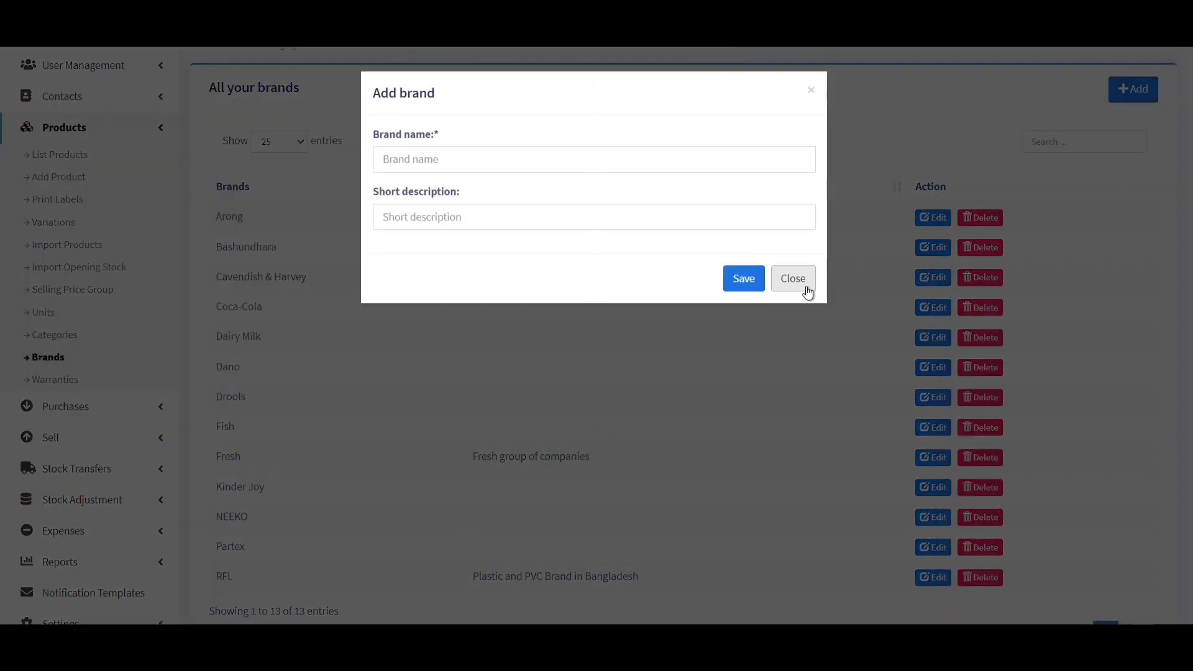
click(801, 280)
Open the warranties list, look over the blank form for adding a warranty with its duration options, and close the form.
click(87, 377)
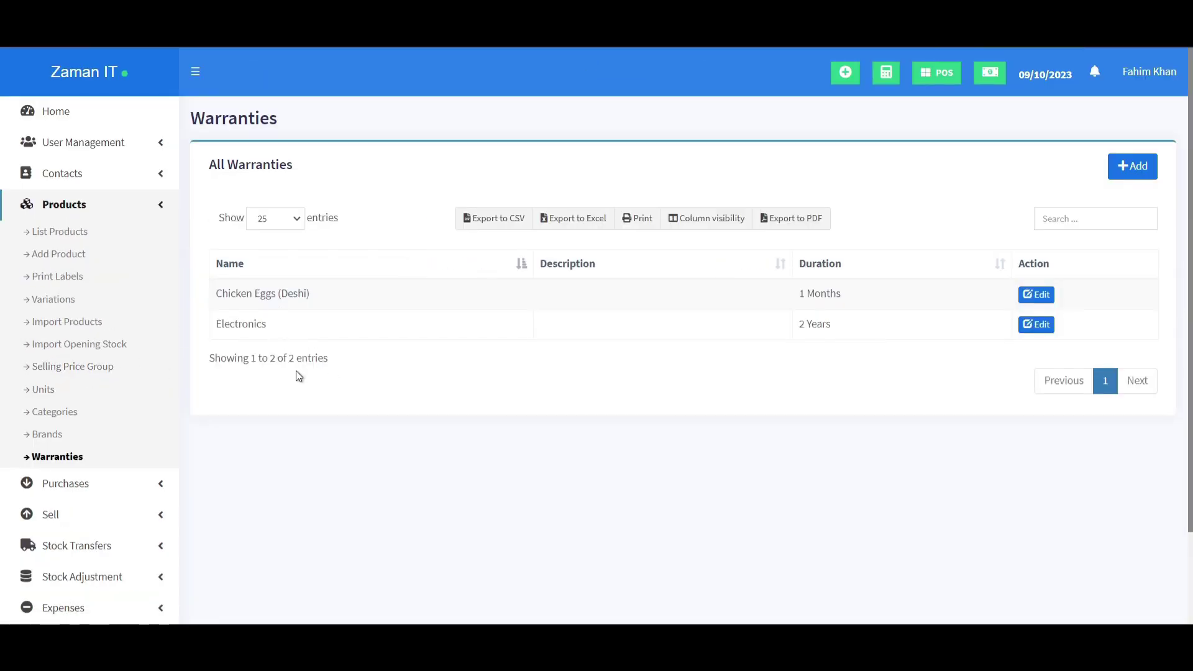
click(133, 205)
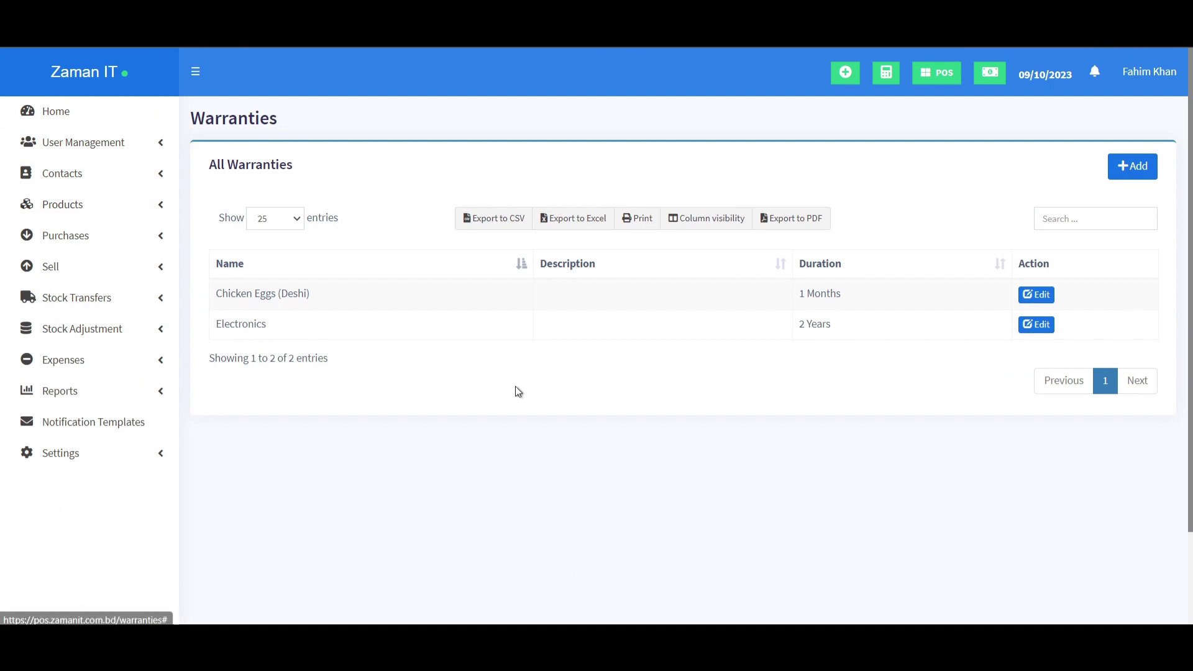
click(1132, 167)
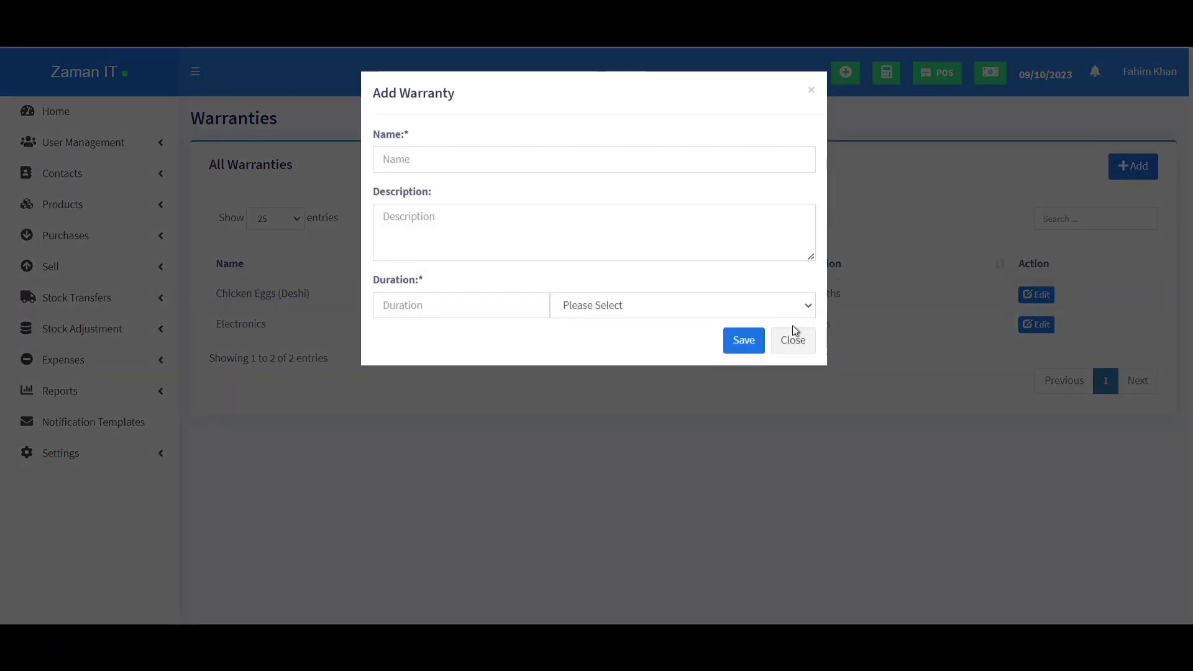
click(790, 313)
click(788, 314)
click(790, 341)
Open the list of purchases and look over its rows and filters.
click(94, 235)
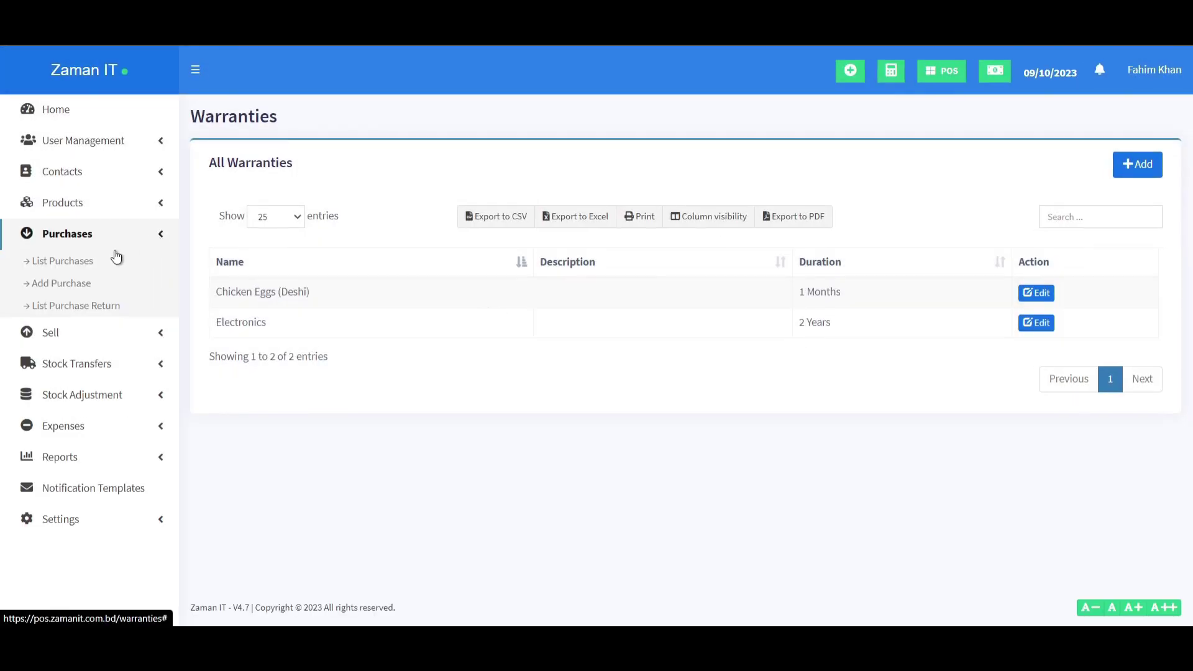
click(96, 268)
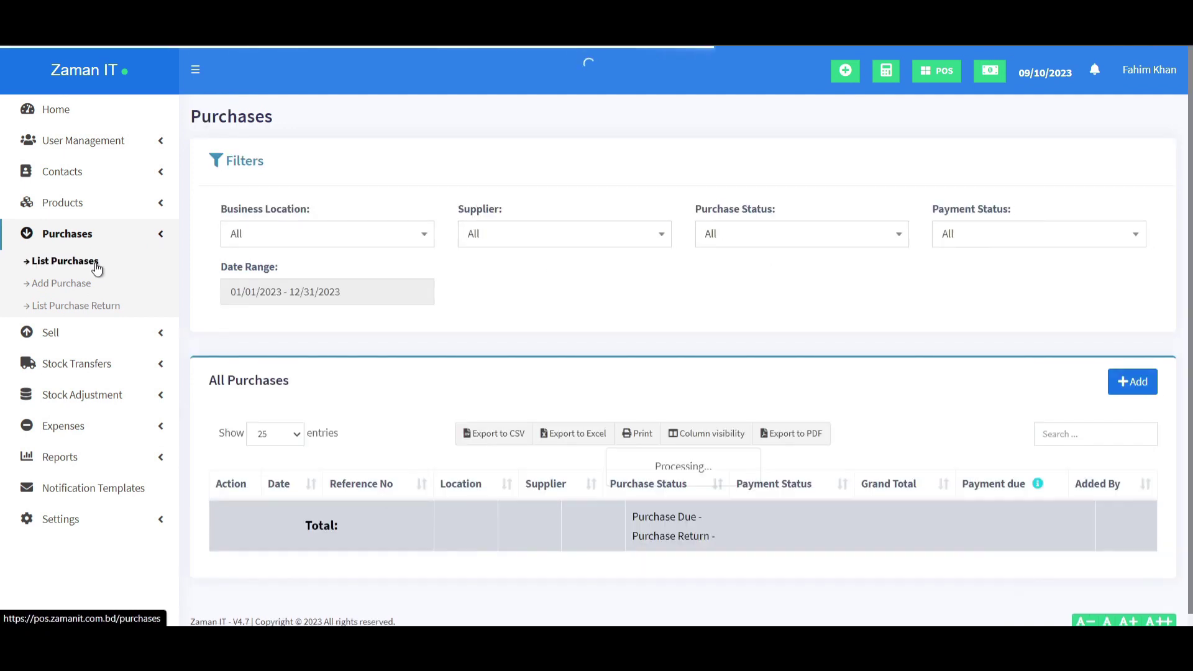
scroll(225, 289, down, 4)
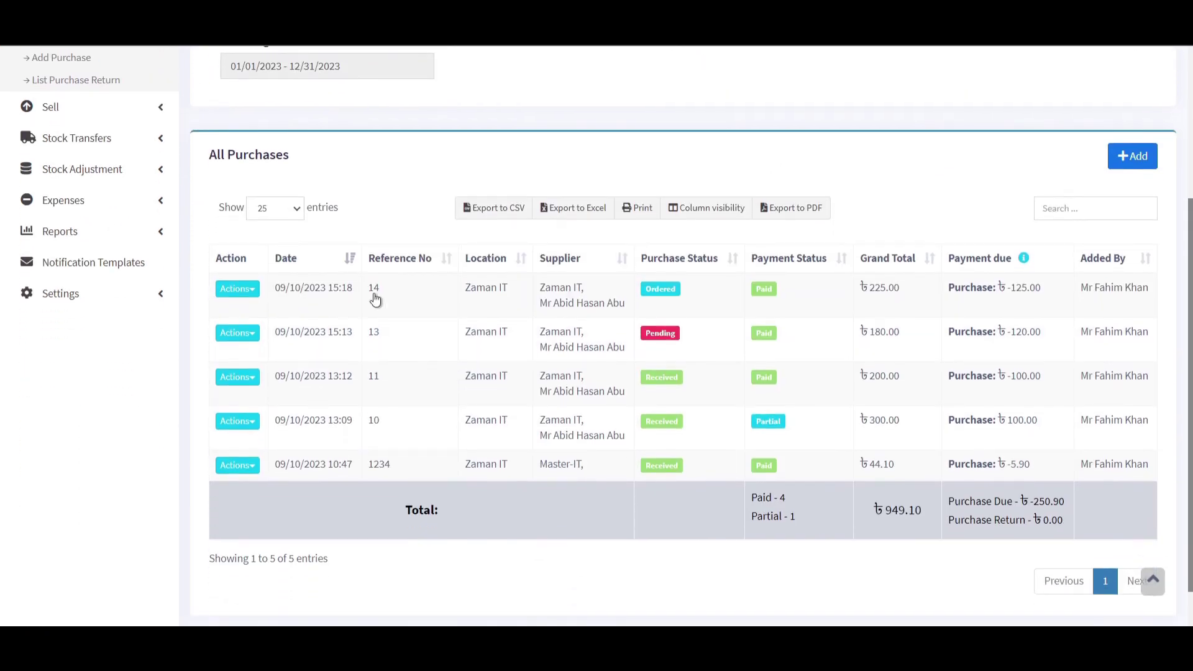
scroll(373, 299, up, 1)
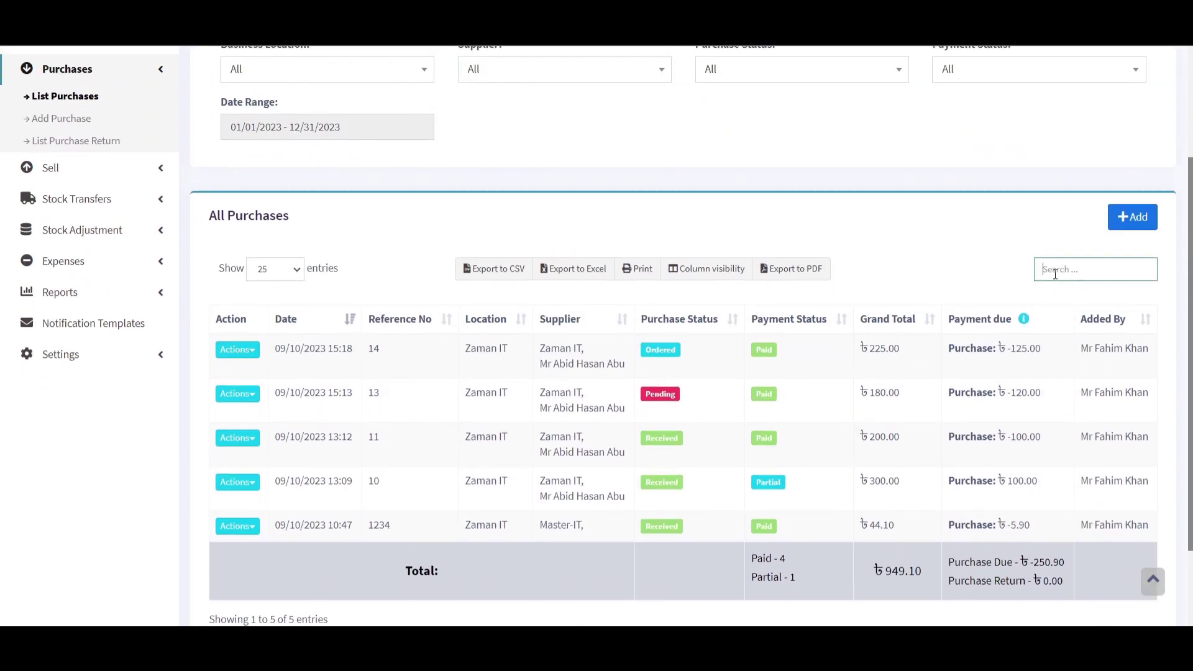
scroll(915, 249, up, 2)
Filter the purchase list by each supplier in turn, from the last listed up to Master-IT, and reset the supplier filter to All.
click(618, 182)
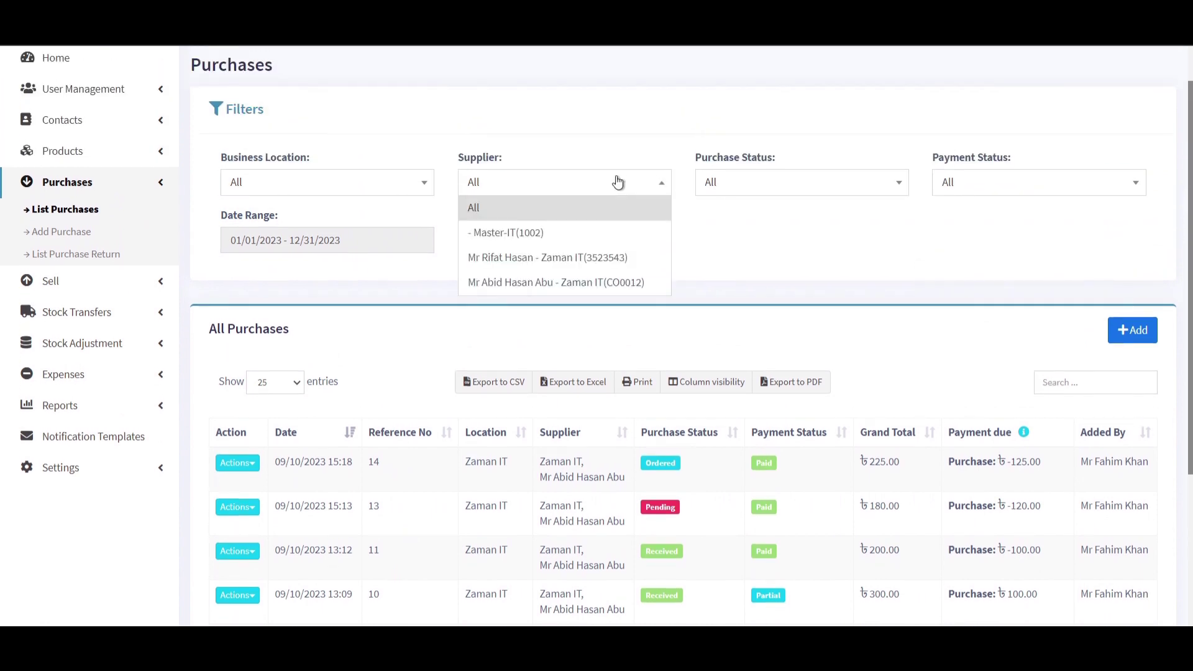
click(583, 283)
scroll(721, 254, down, 1)
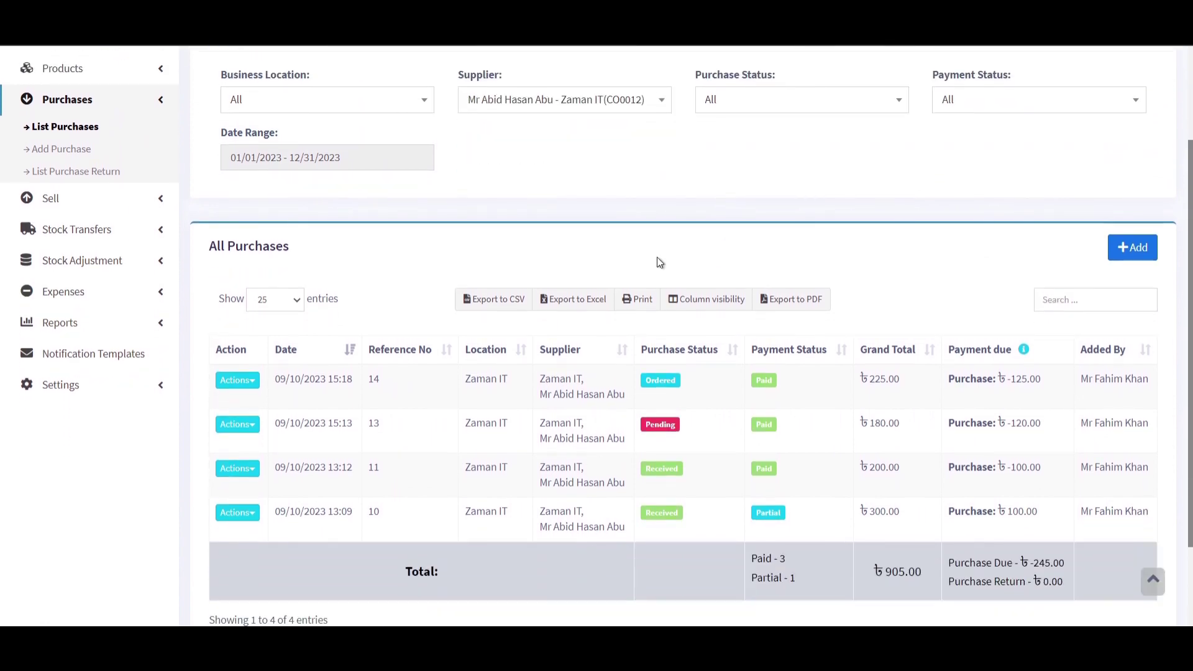
scroll(657, 261, up, 1)
click(596, 147)
click(549, 214)
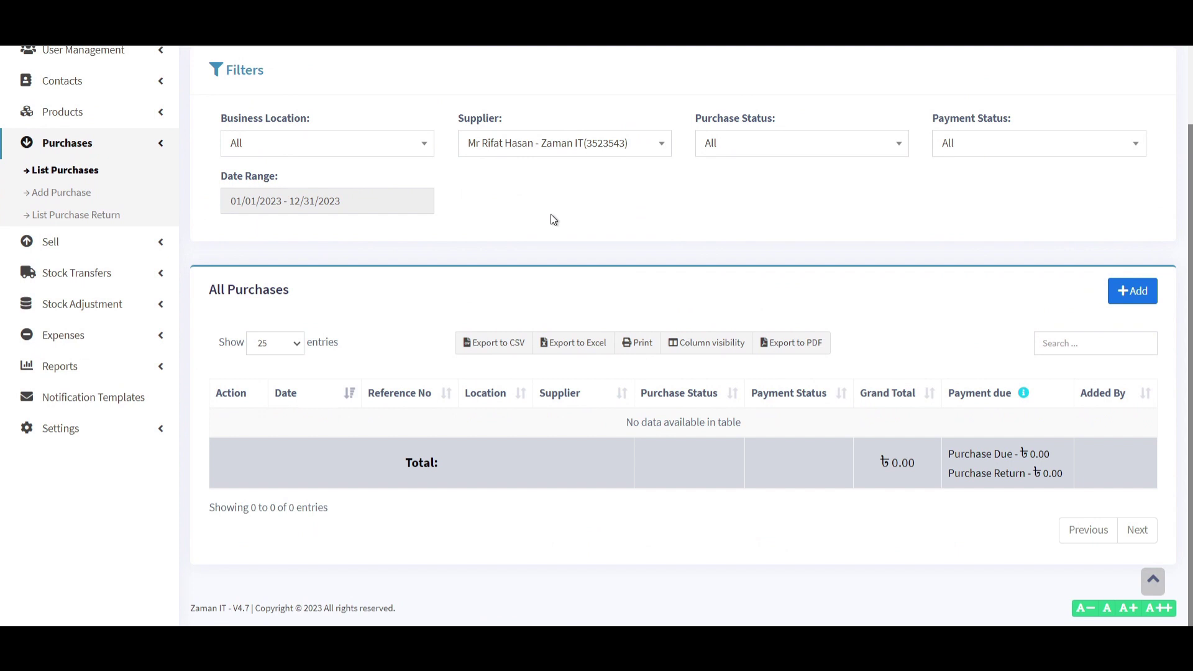
click(545, 155)
click(524, 192)
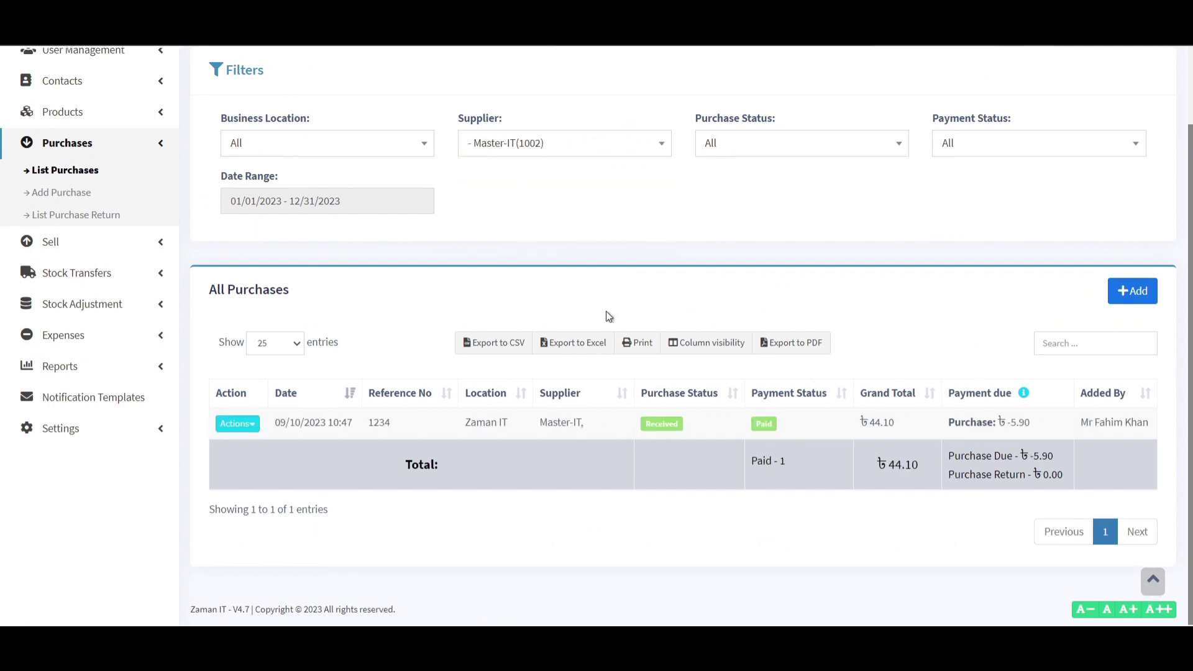
click(547, 149)
click(501, 167)
scroll(501, 165, up, 1)
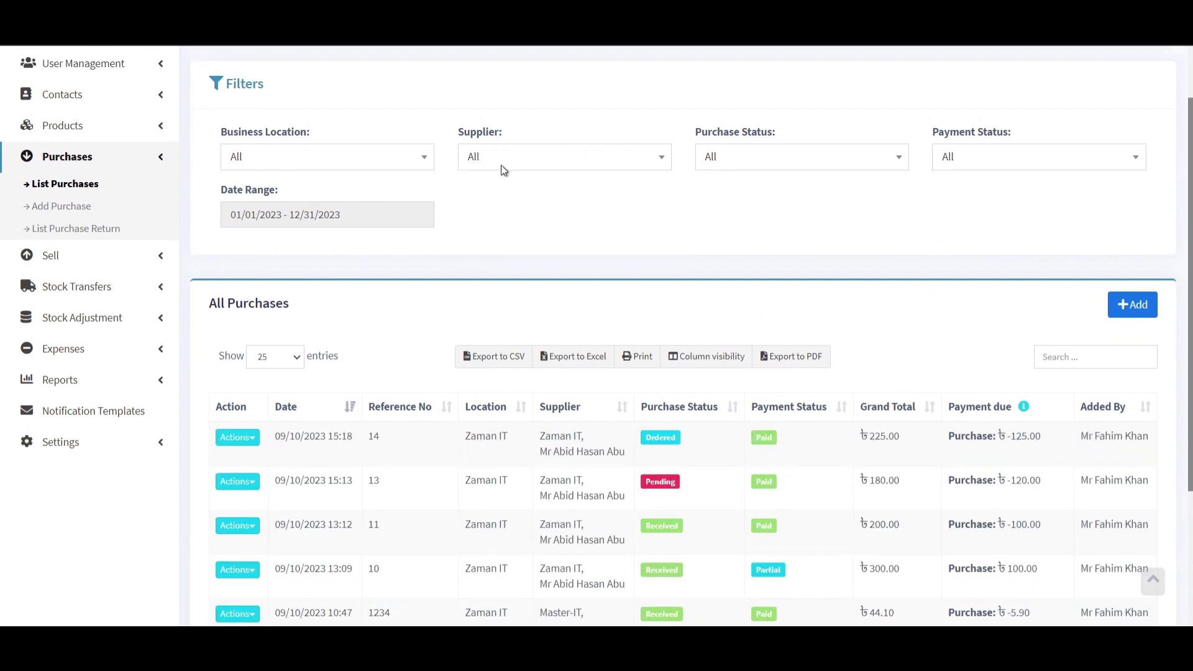
Filter the purchase list by purchase status Pending and payment status Due.
click(753, 163)
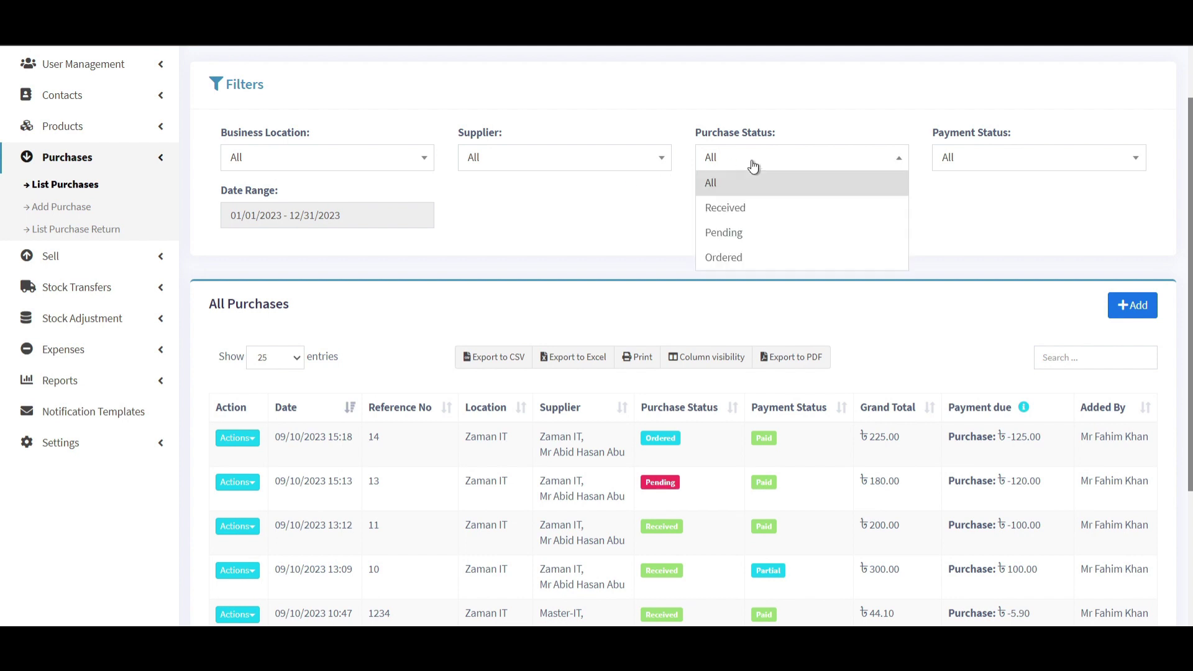
click(743, 234)
click(963, 159)
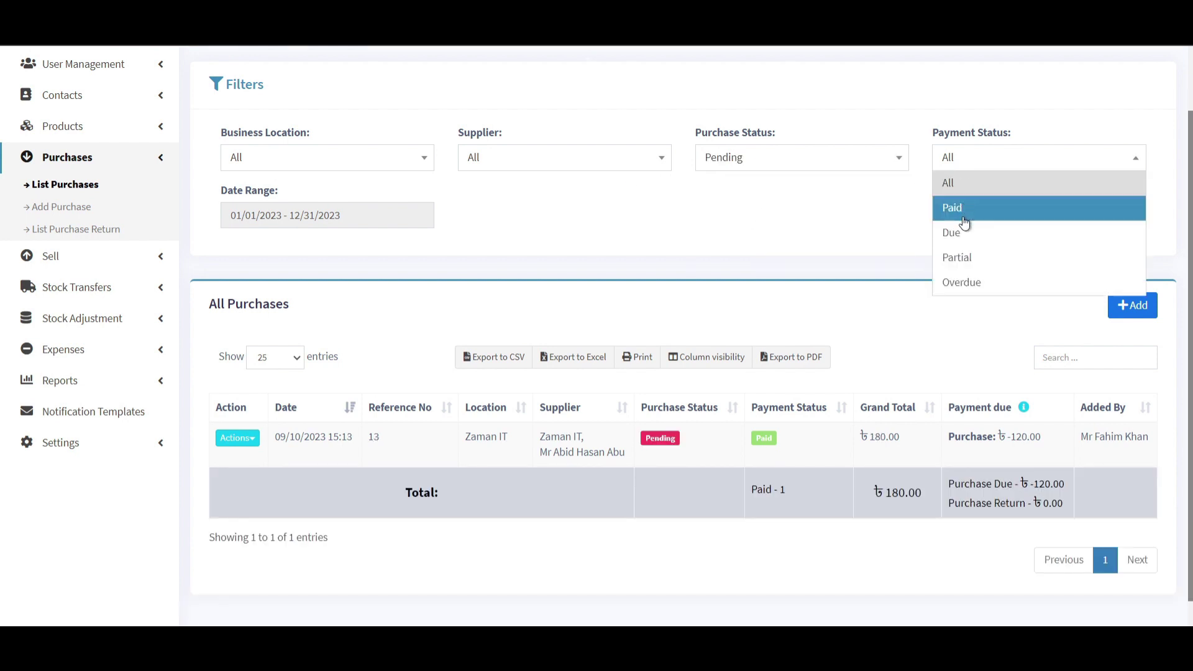
click(956, 232)
Reset the purchase status filter to All and filter the purchase list by payment status Paid.
click(808, 157)
click(731, 193)
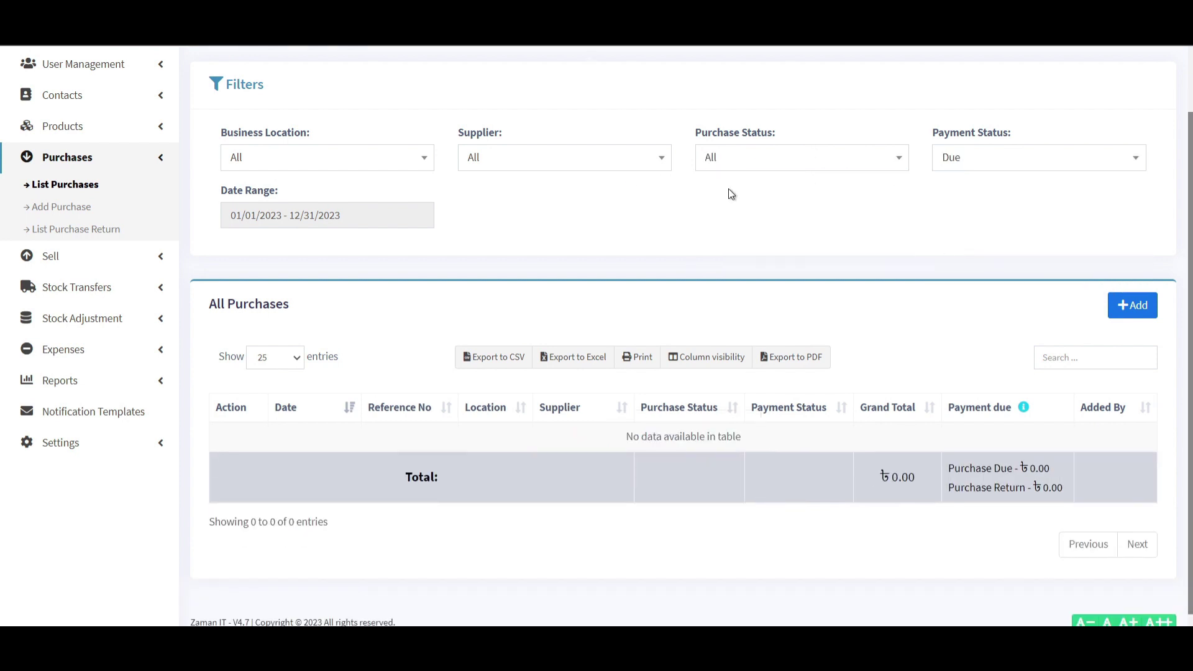
click(963, 163)
click(952, 207)
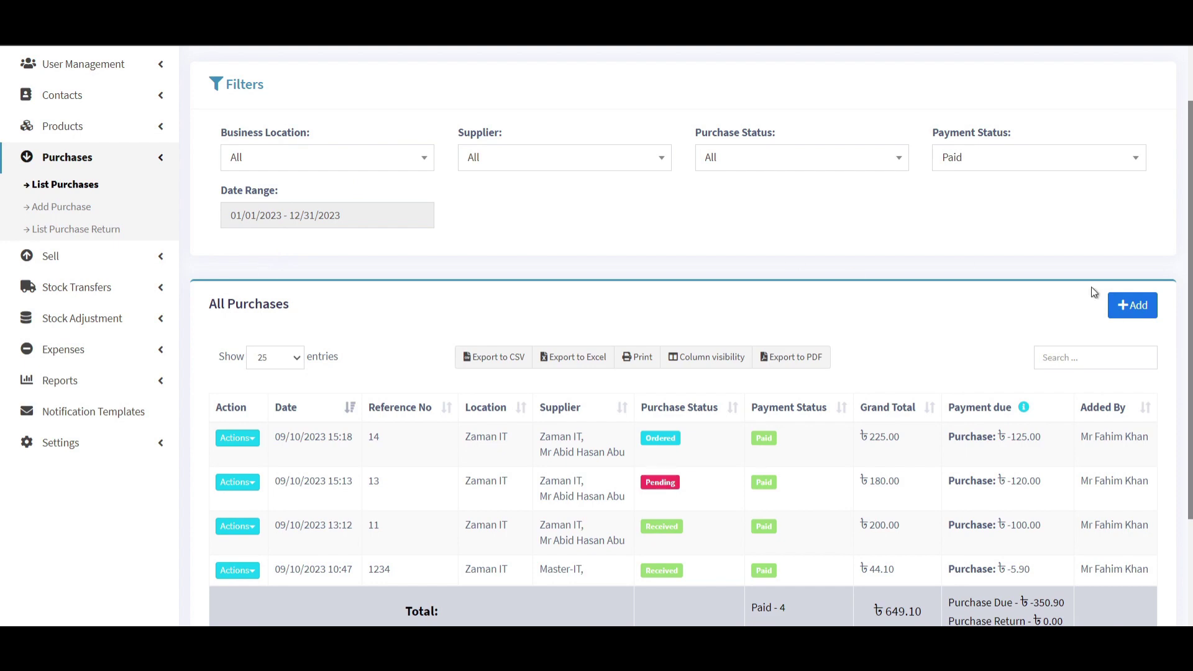
Open the blank form for adding a purchase and read through its supplier, product, discount, shipping and payment sections.
click(1113, 302)
scroll(700, 339, down, 2)
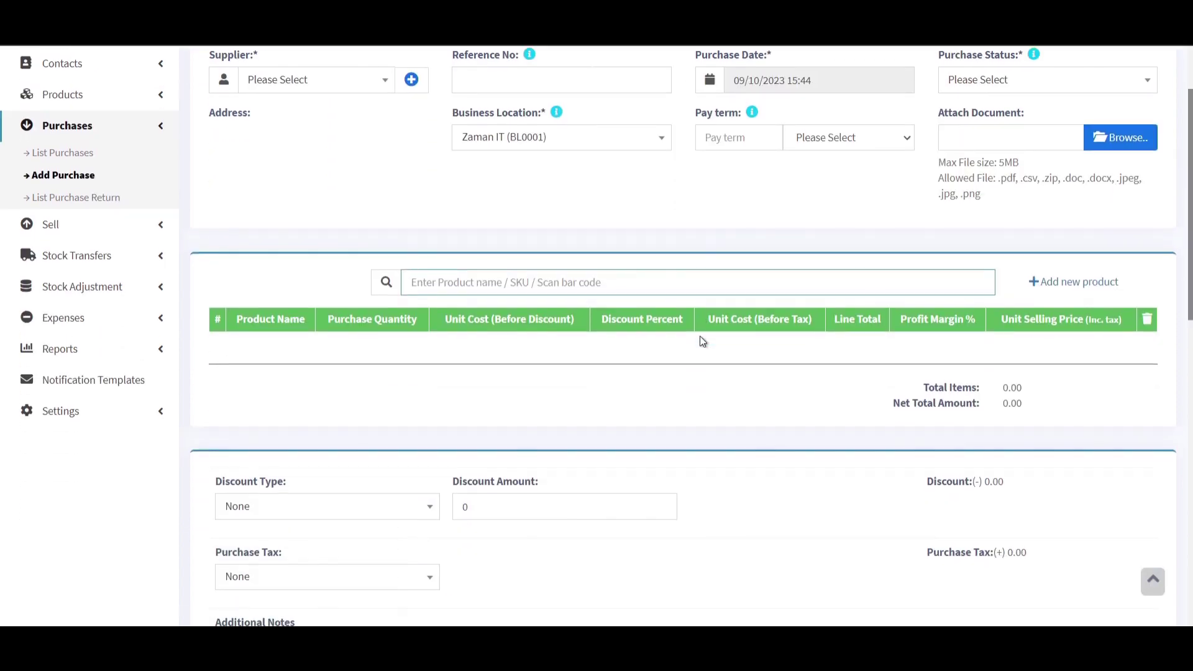
scroll(701, 341, down, 8)
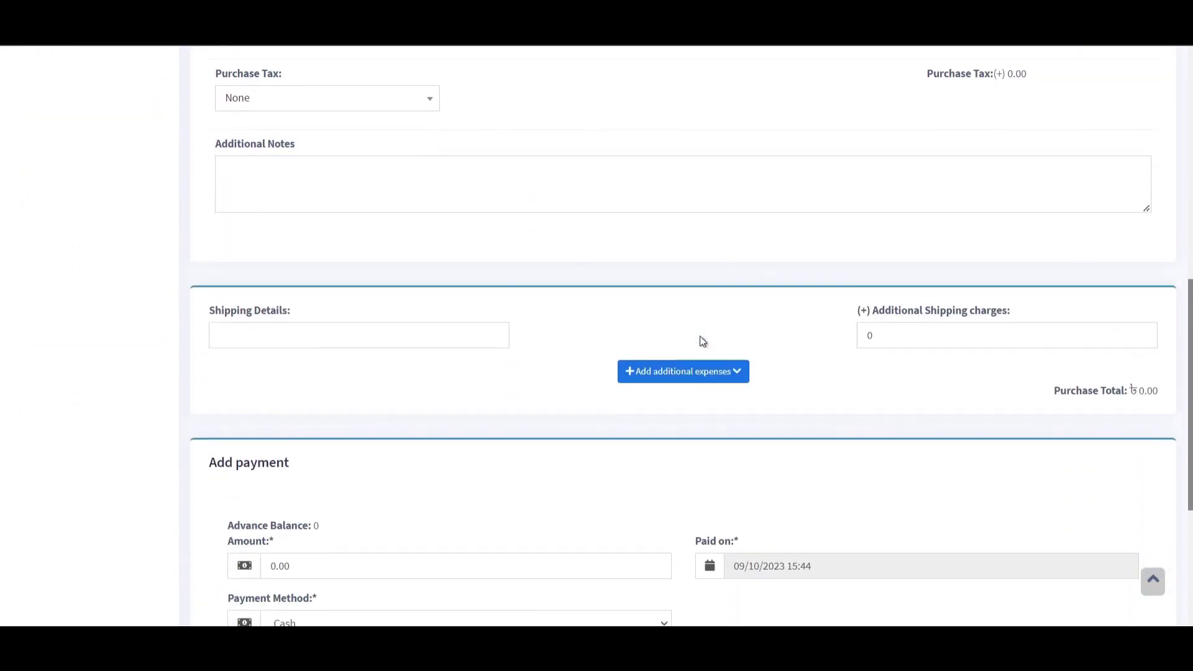
scroll(699, 337, down, 5)
scroll(699, 337, up, 13)
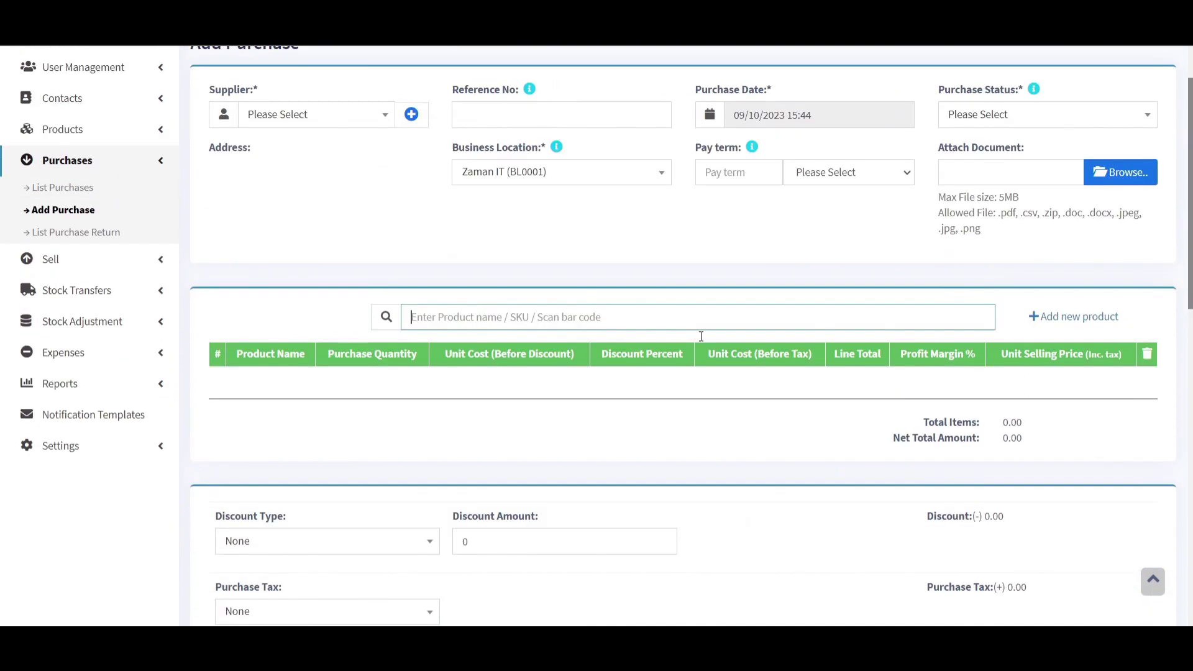
scroll(701, 336, up, 1)
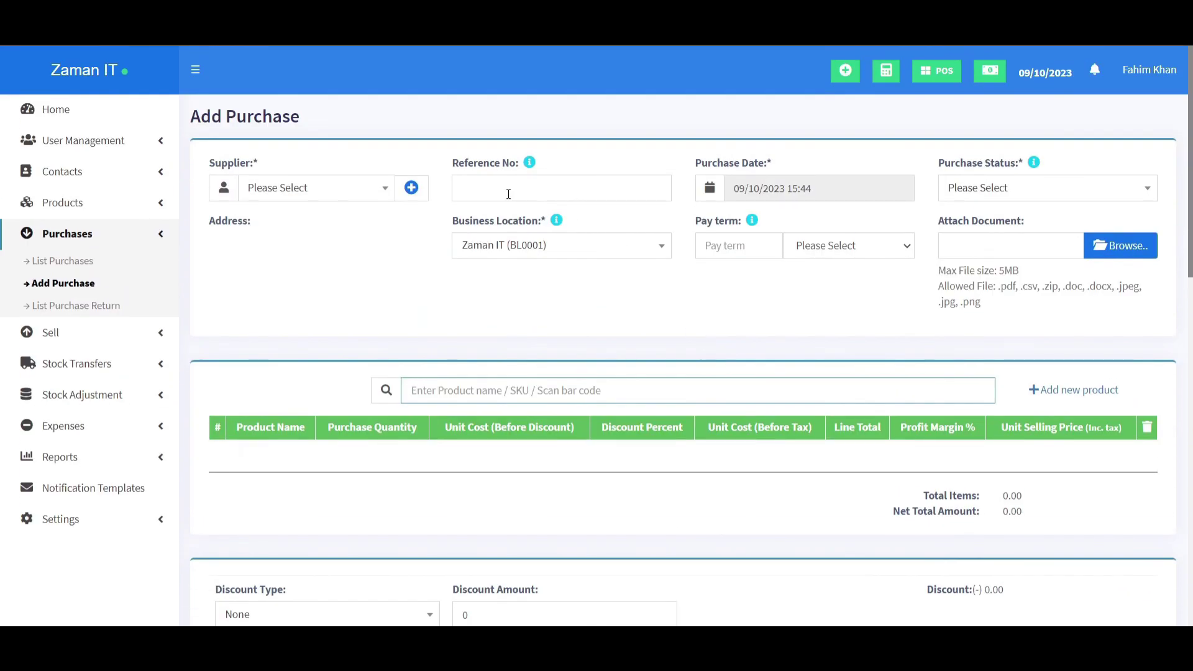
Open the purchase return list and look over its filters, rows and totals.
click(88, 306)
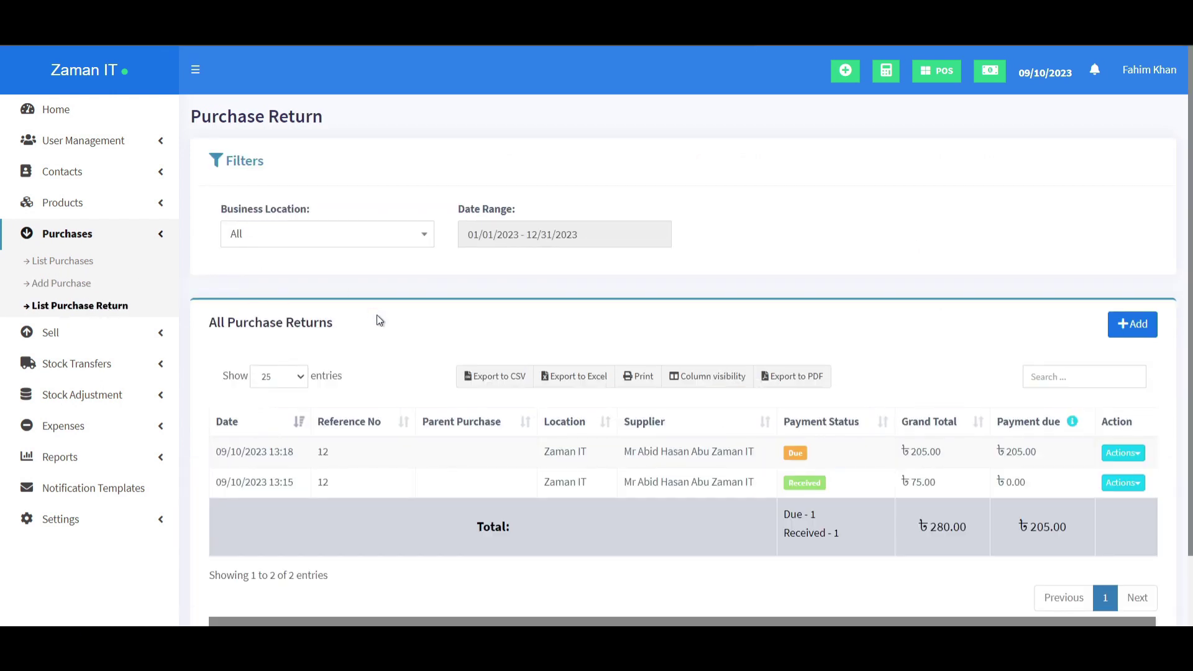
scroll(332, 326, down, 1)
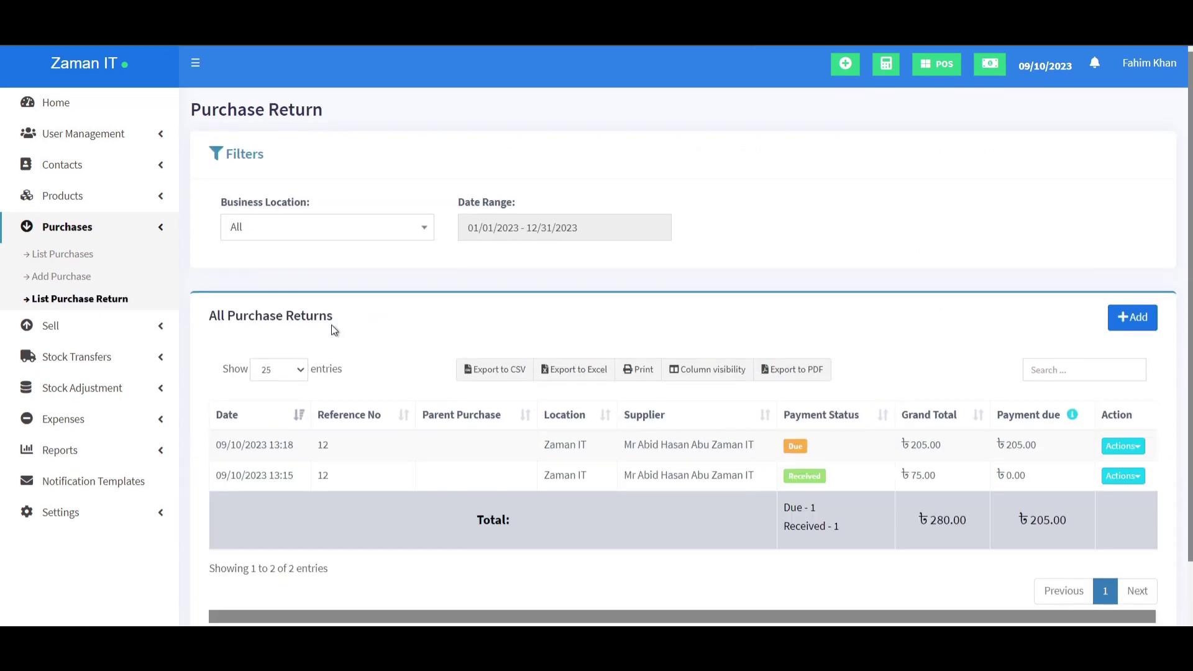
scroll(400, 337, down, 2)
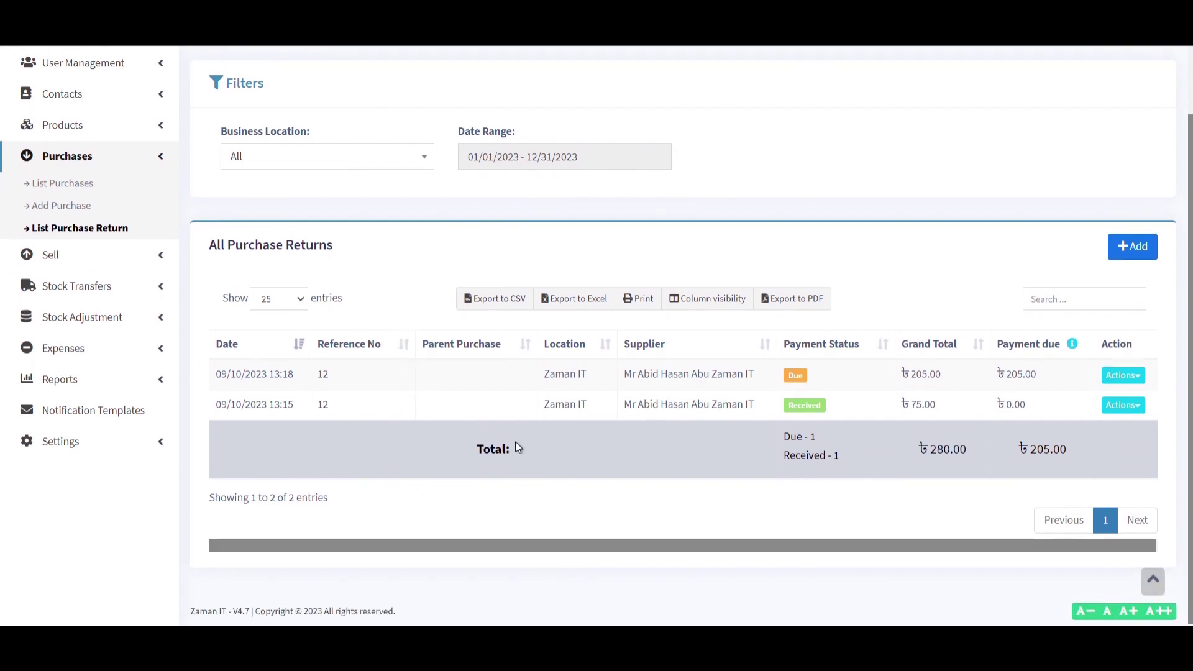
scroll(517, 444, up, 2)
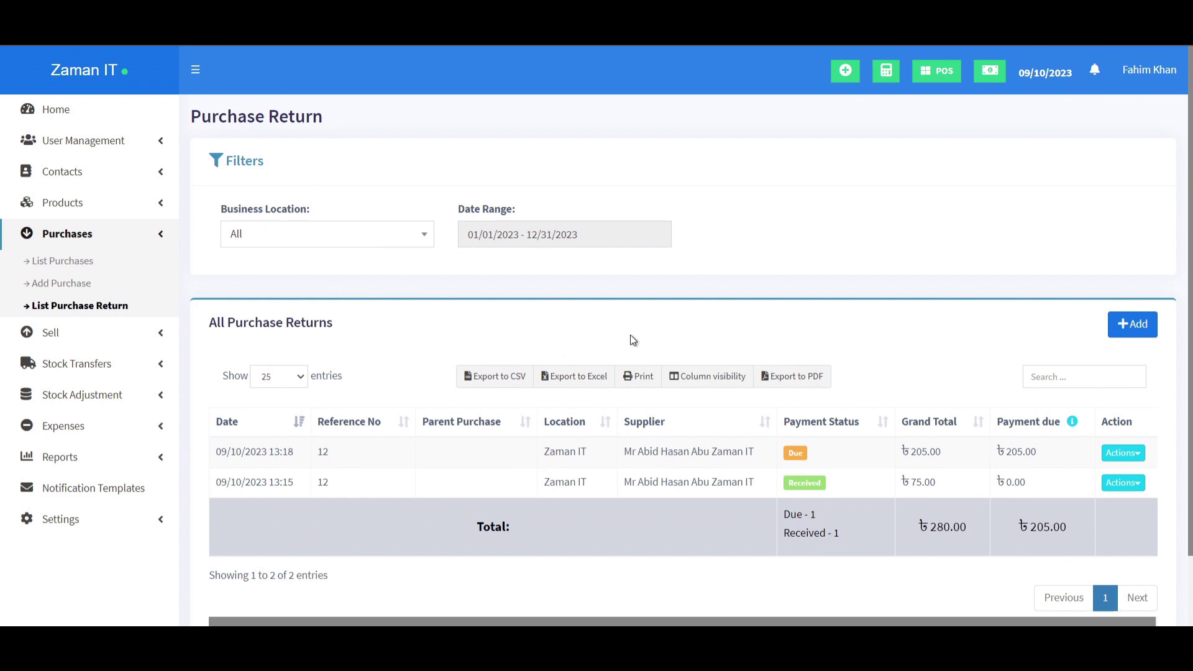
scroll(601, 321, down, 1)
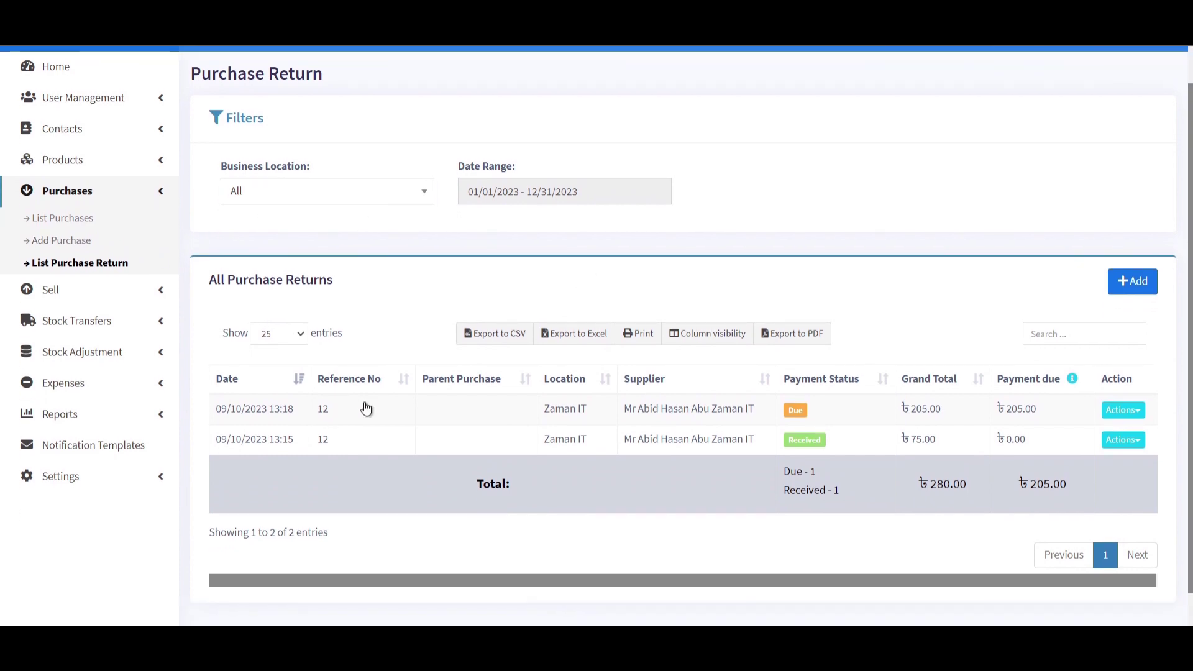
View the due return's payments, check the payment methods in the add payment form keeping Cash, and close the form without saving.
click(801, 409)
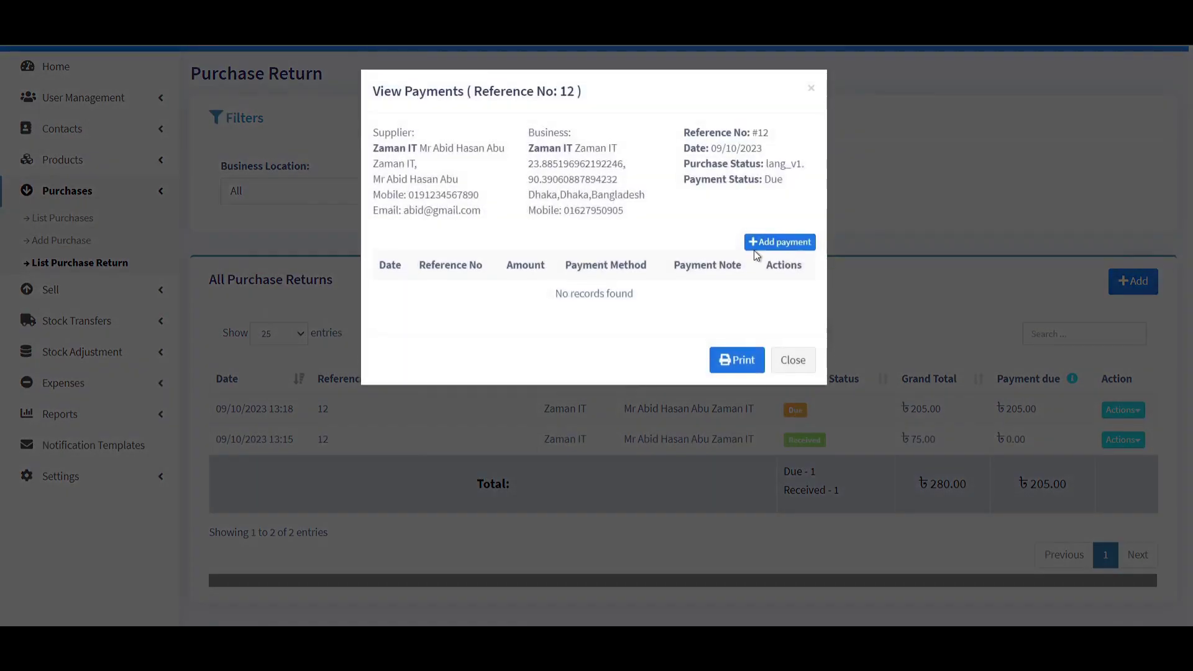
click(764, 248)
click(798, 266)
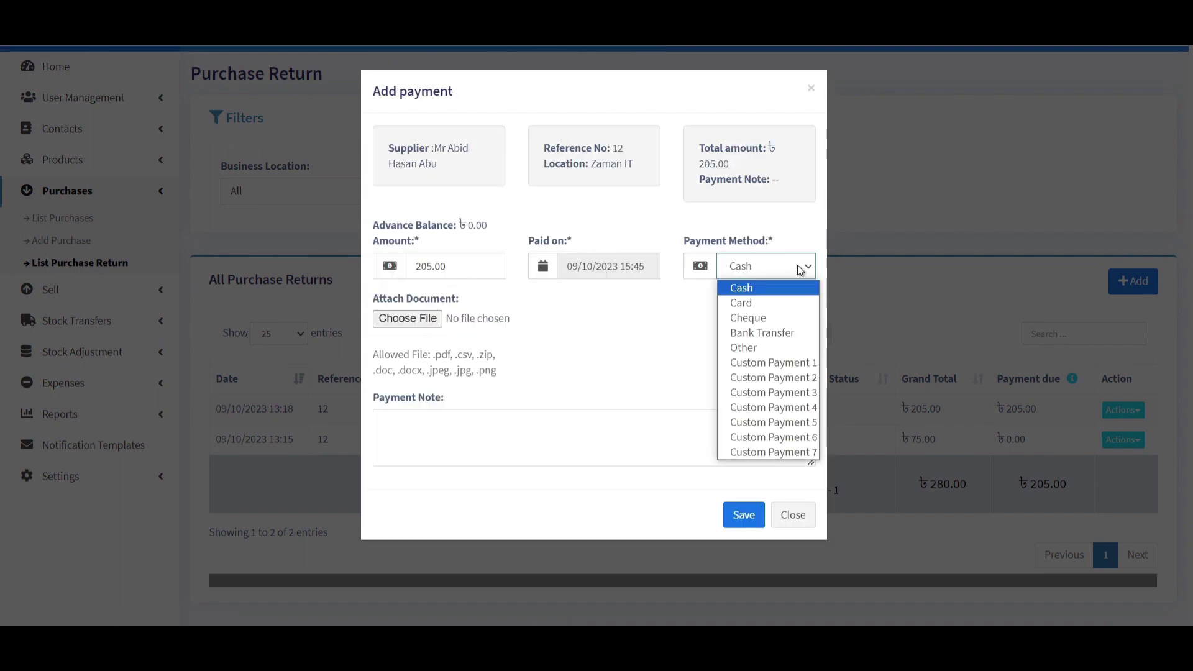
click(746, 284)
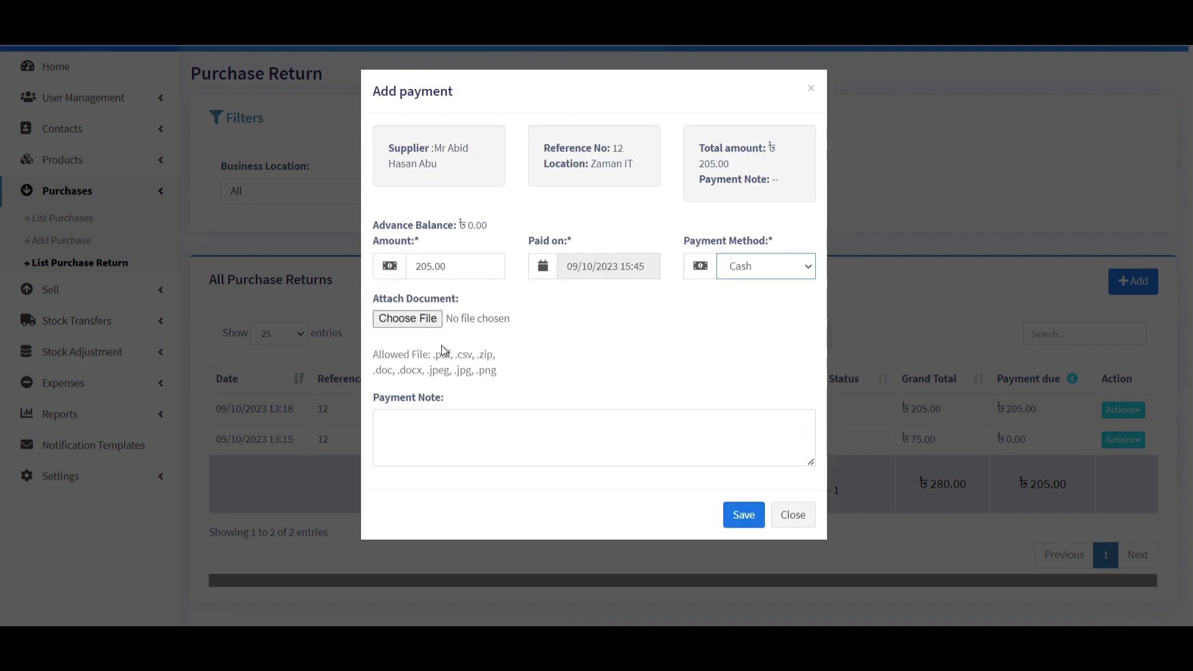
click(793, 515)
View the payments of the purchase return marked Received and open the details of its cash payment.
click(803, 439)
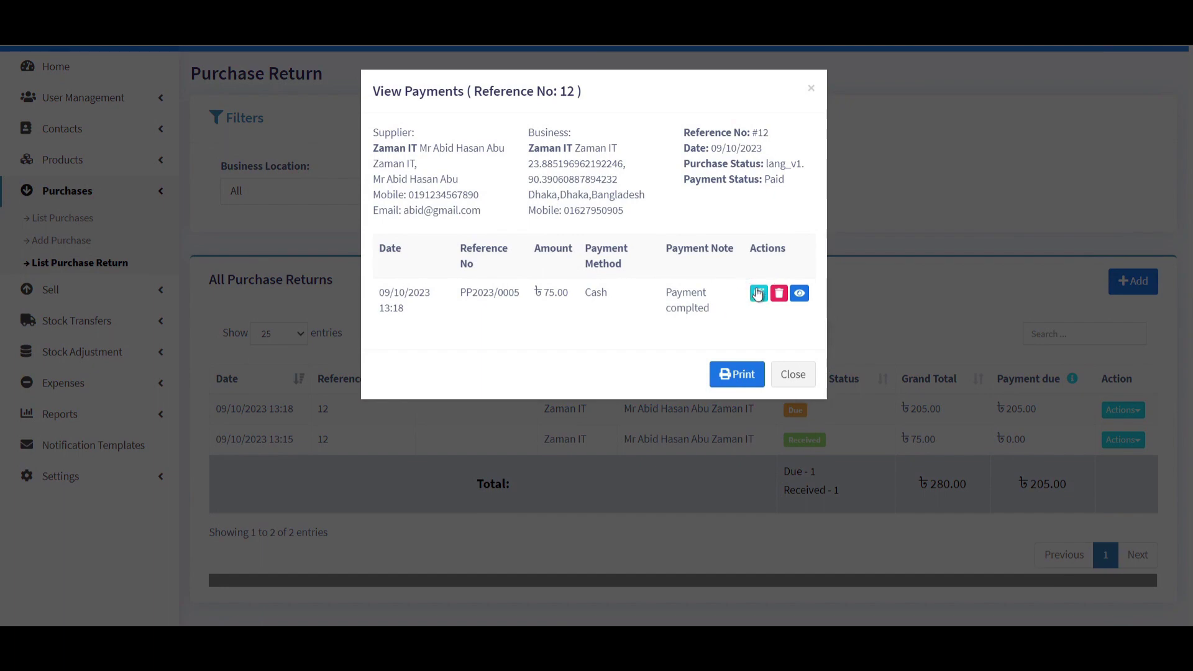
click(799, 293)
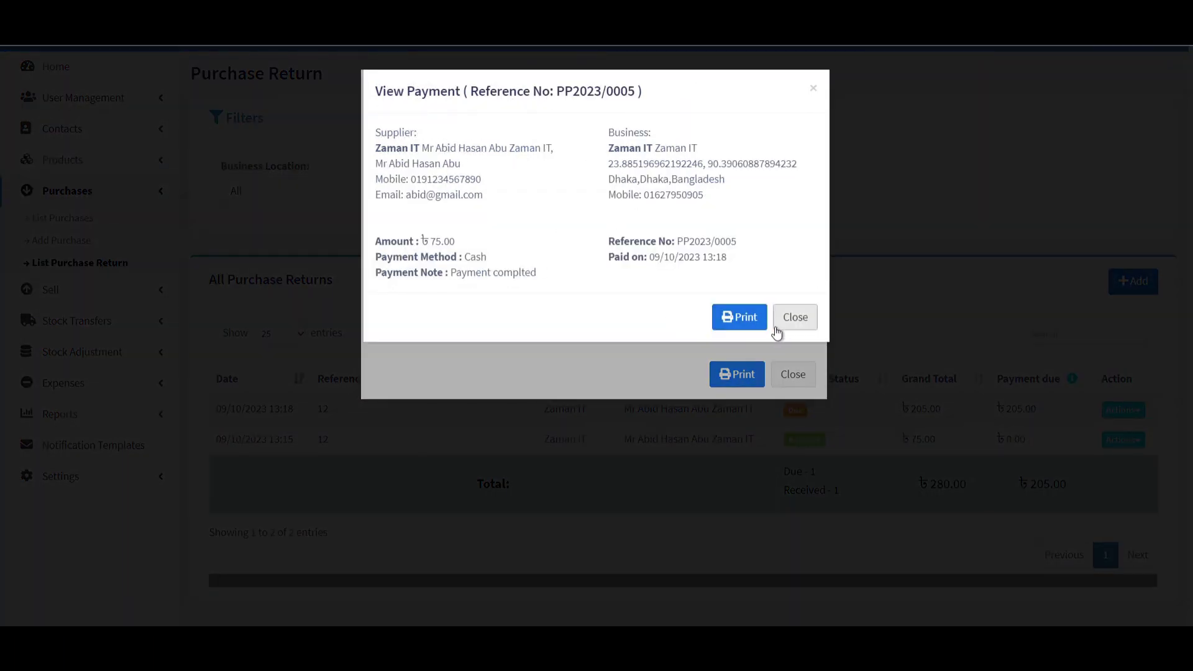
Close the payment details and the payments window, and look over the purchase return list and its totals.
click(793, 318)
click(792, 374)
scroll(717, 473, down, 1)
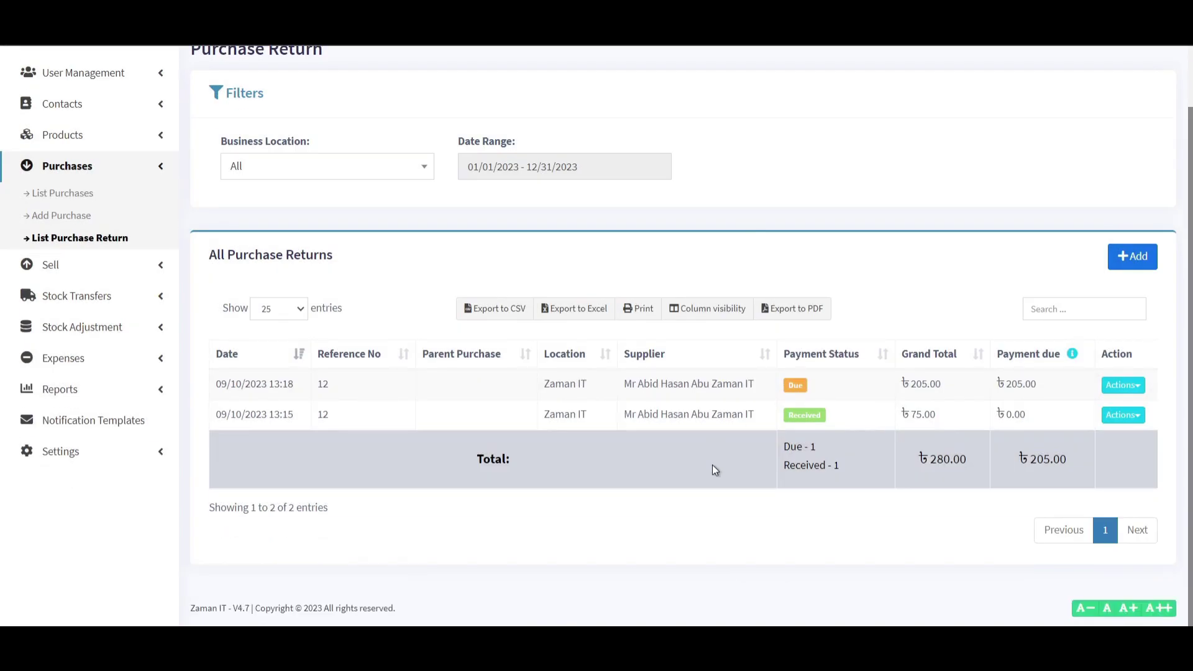
scroll(503, 505, up, 2)
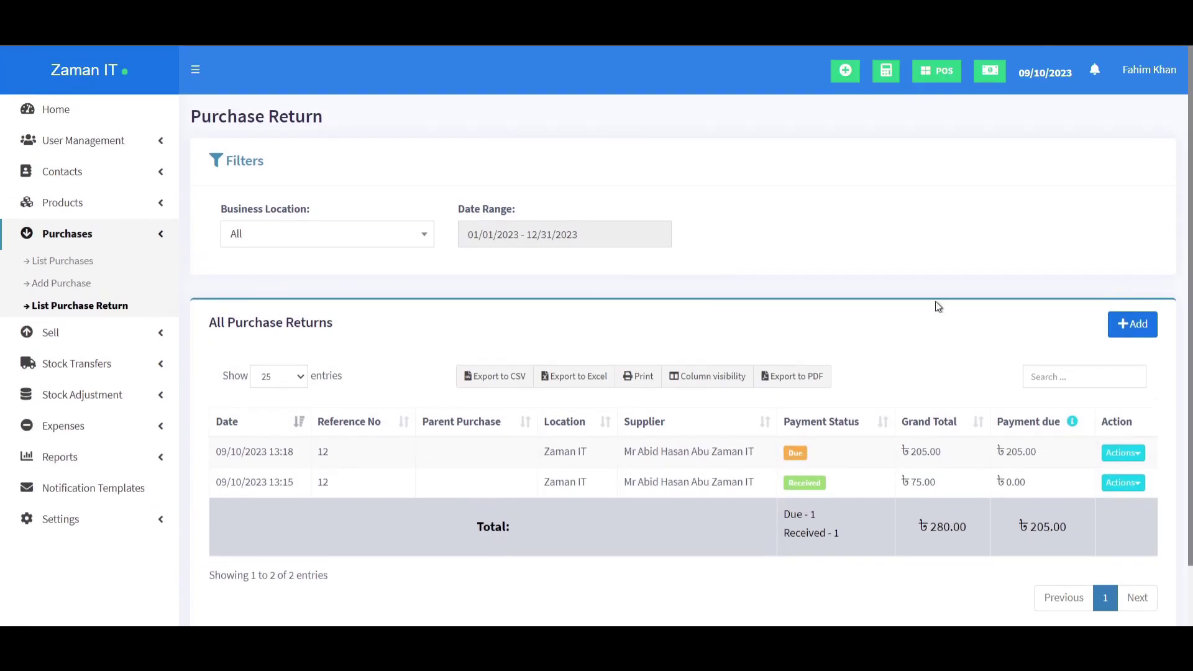
Start a new purchase return with the Zaman IT supplier, business location Zaman IT (BL0001) and reference number 14, keeping the preset date.
click(1131, 324)
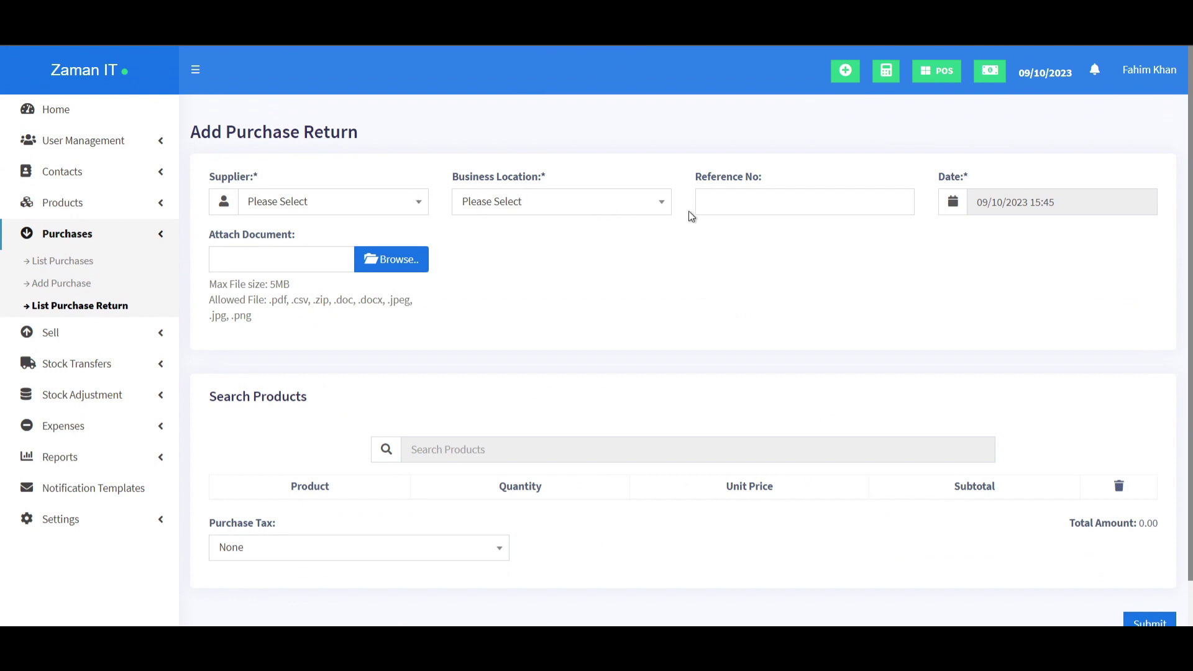
click(372, 208)
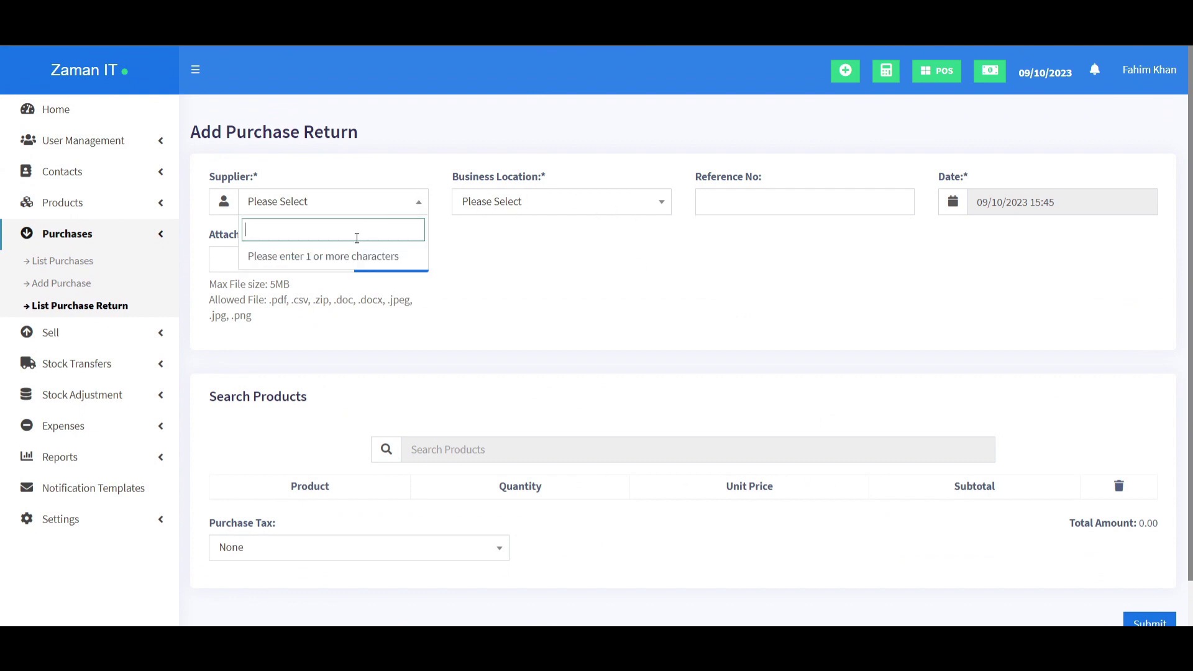
text(ab)
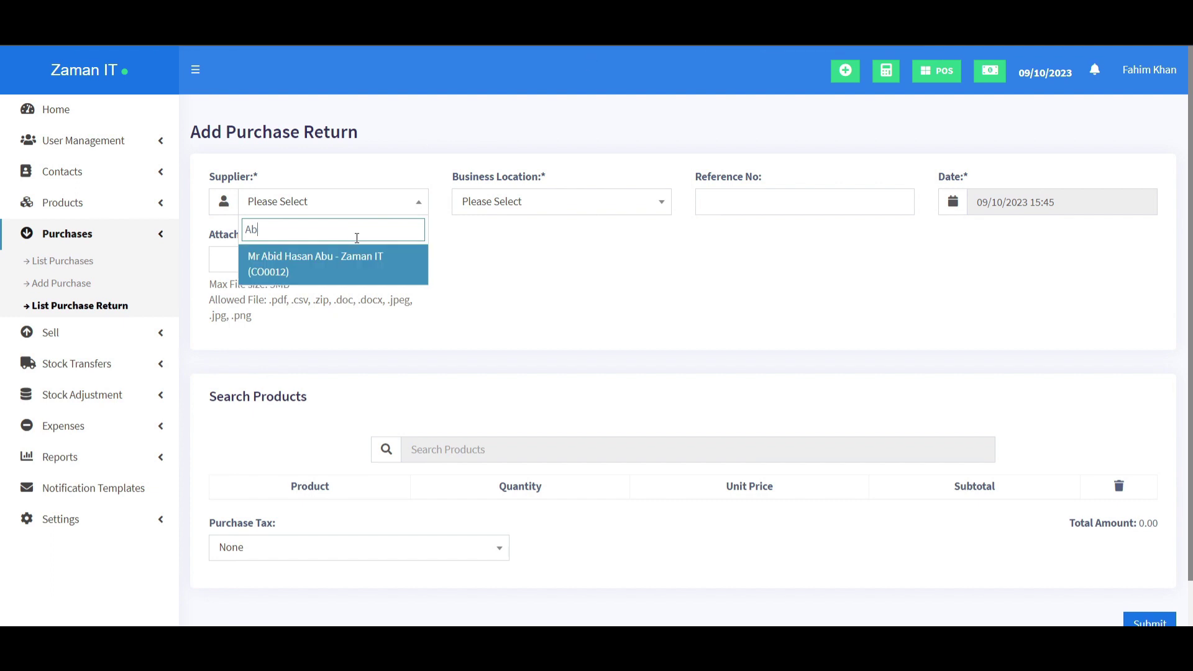
click(355, 264)
click(534, 201)
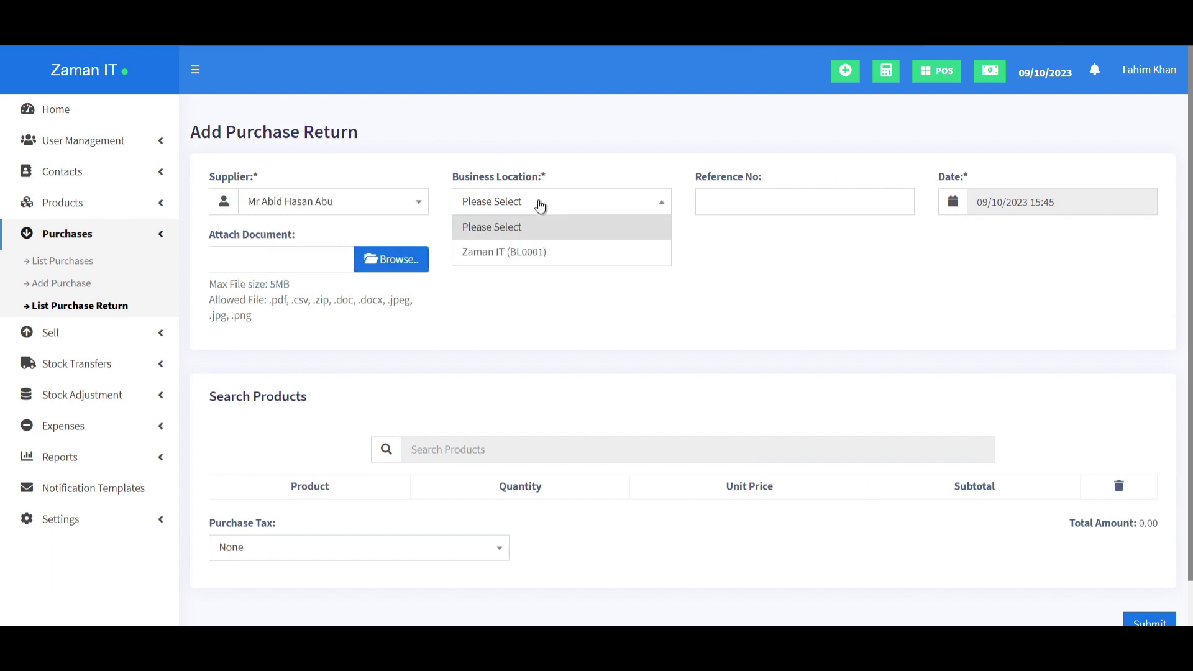
click(541, 252)
click(775, 204)
click(804, 271)
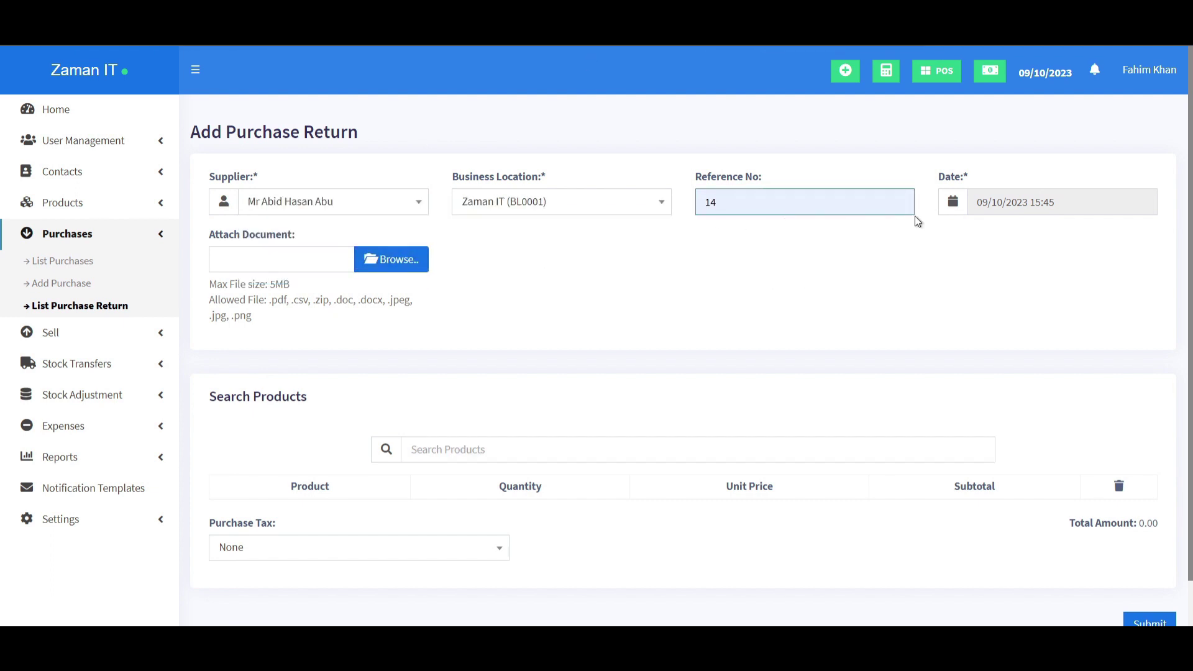
click(1028, 201)
click(986, 330)
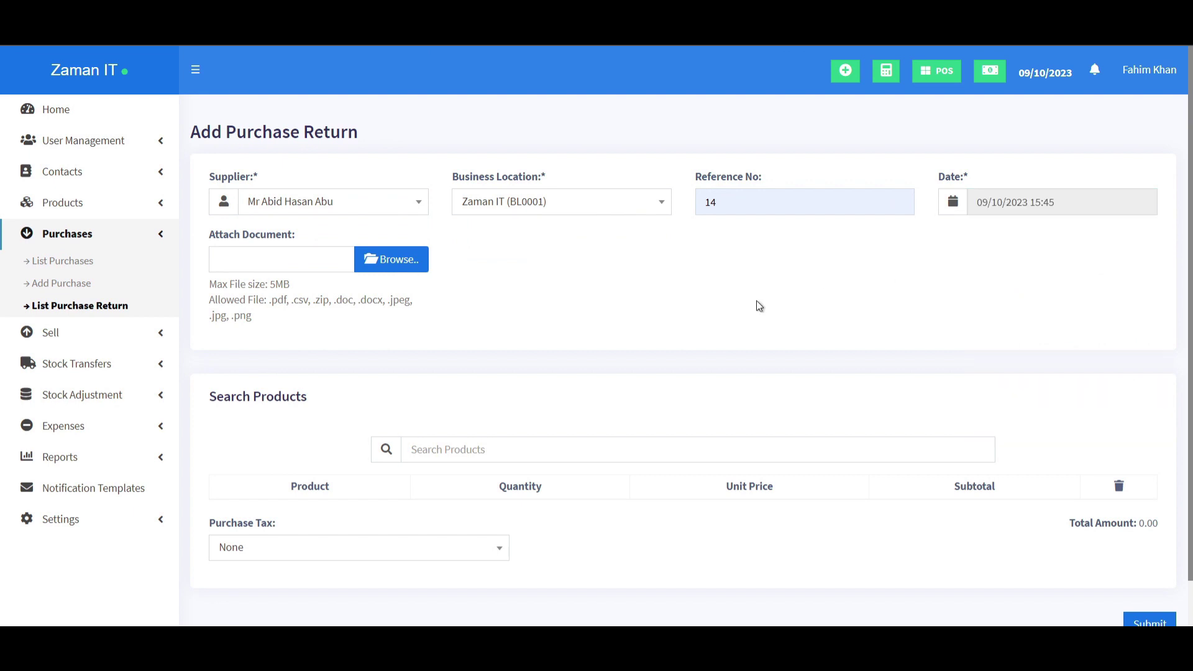
Add the RFL Cherry Container Trans Set to the purchase return without purchase tax and submit it.
scroll(372, 379, down, 2)
click(458, 397)
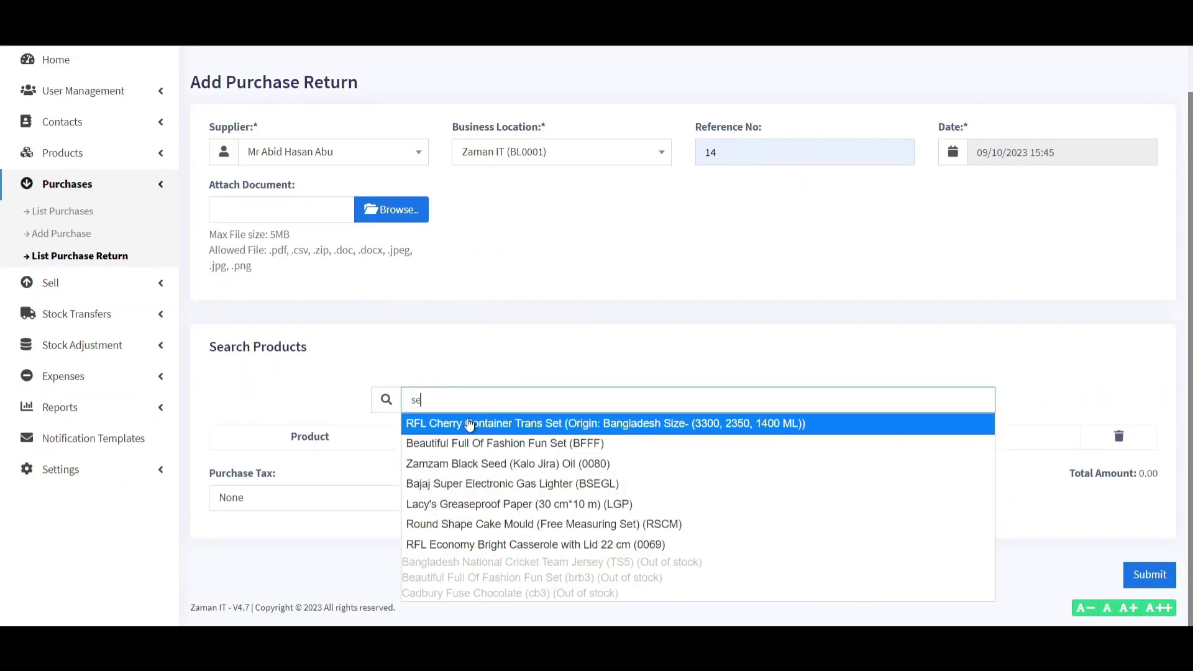
click(469, 423)
scroll(469, 420, down, 1)
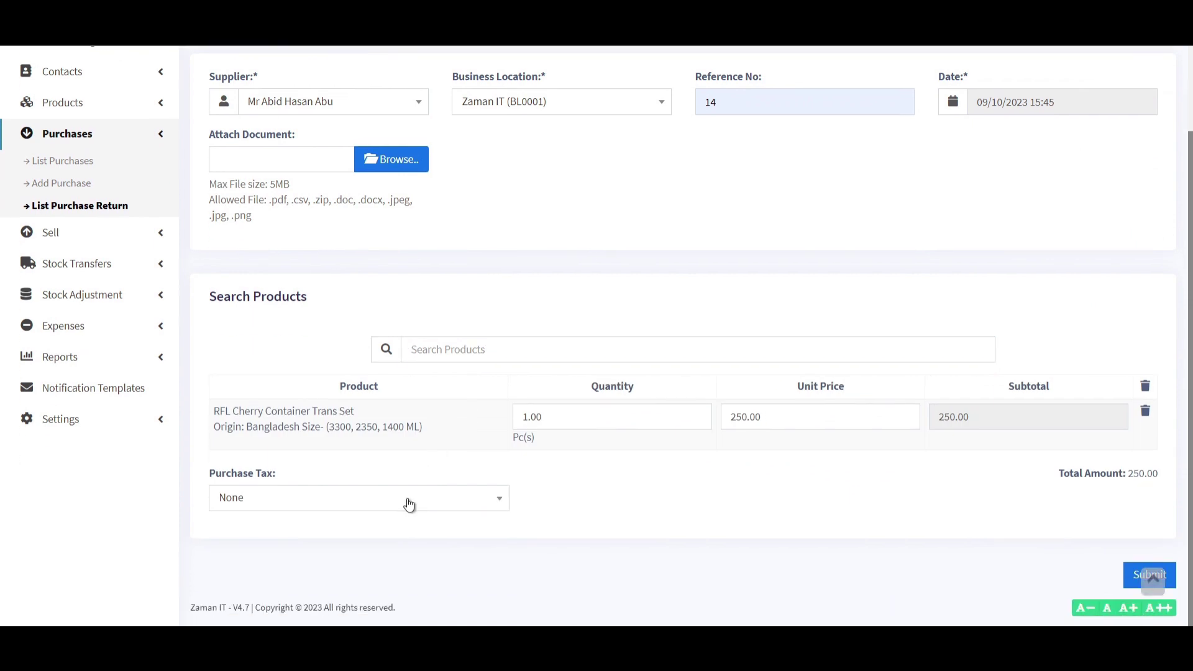
click(1130, 577)
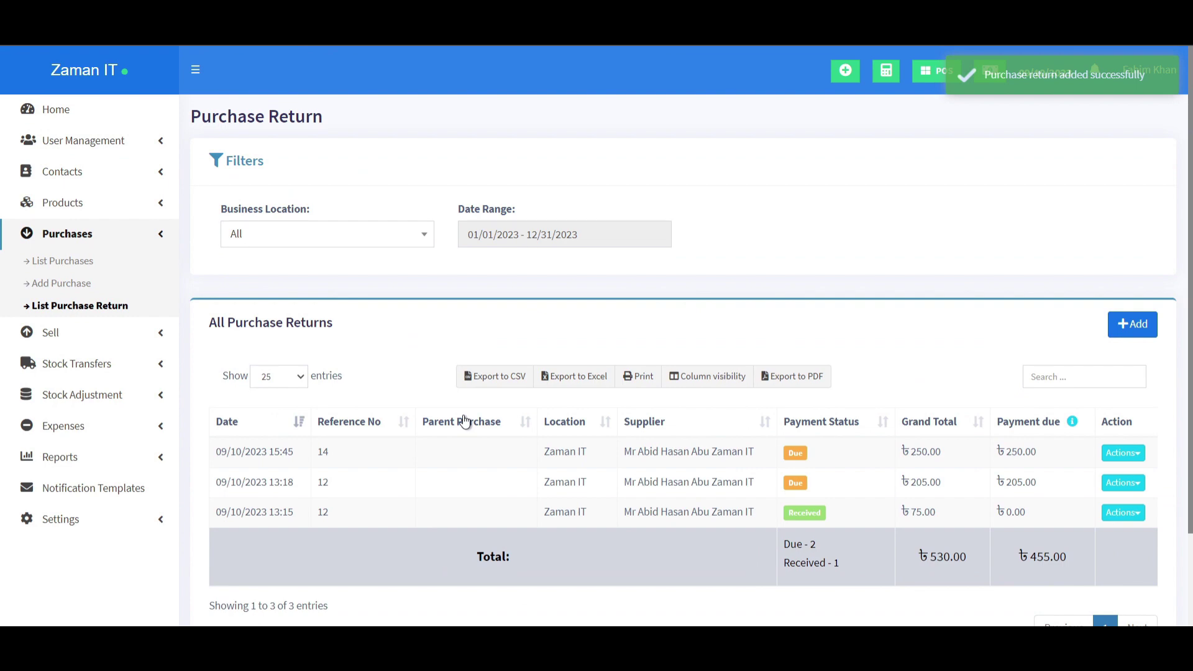
Open the list of all sales and read through the details of the most recent walk-in customer sale.
scroll(464, 421, down, 1)
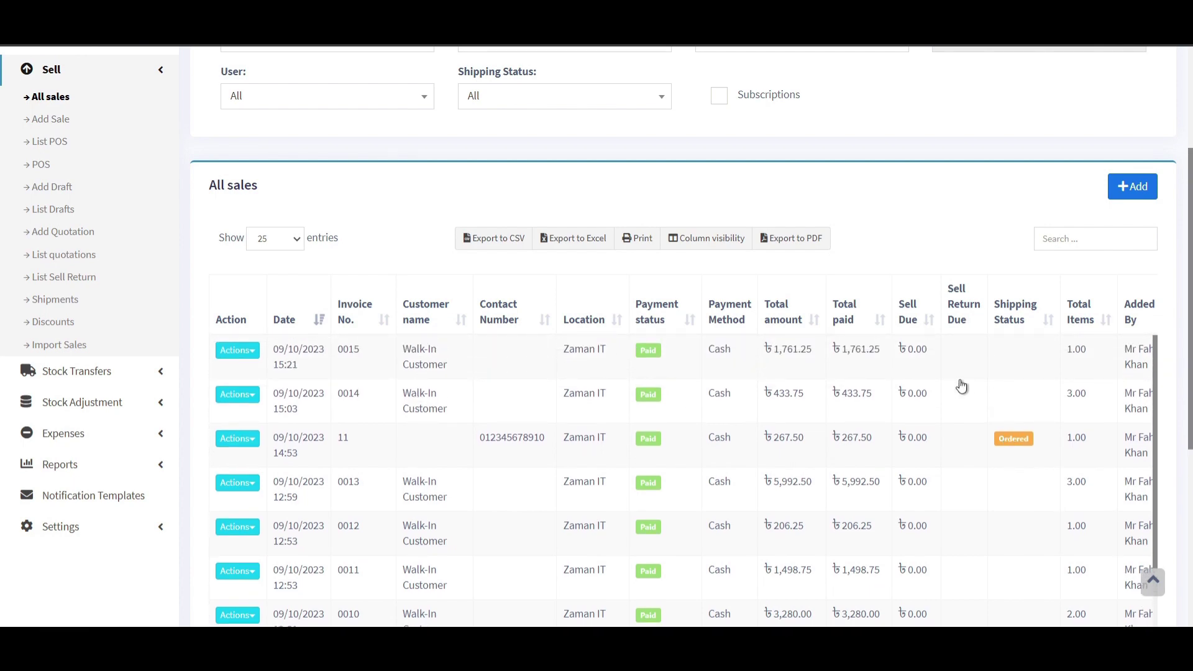
click(959, 360)
scroll(960, 359, down, 4)
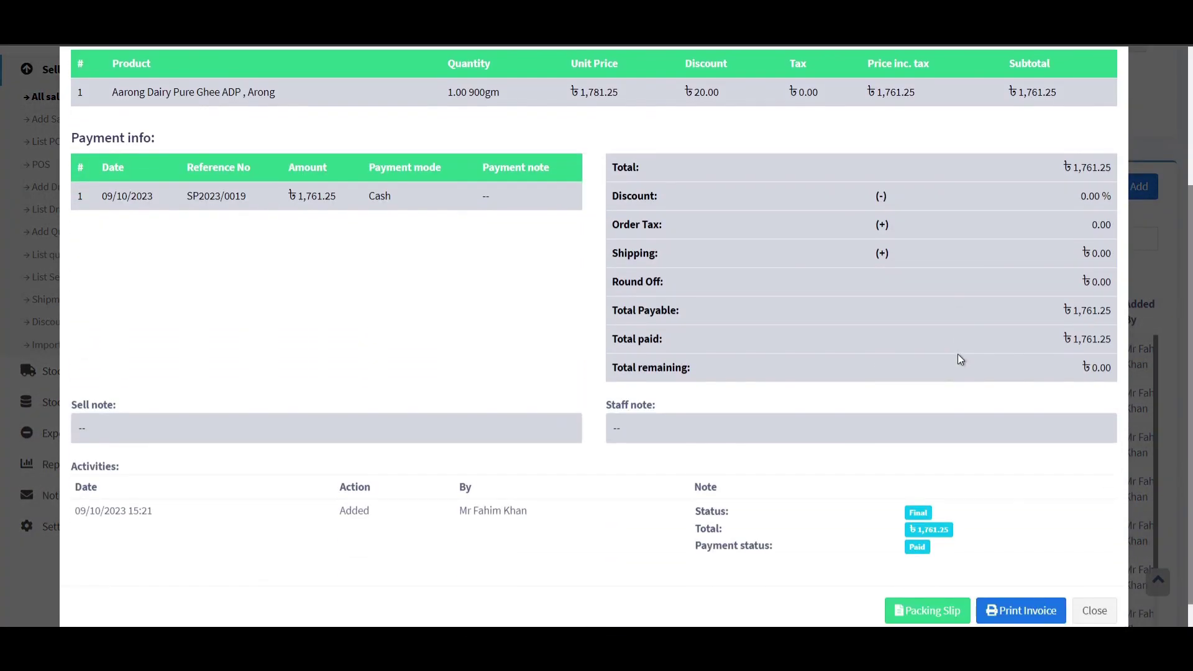
Preview the sale's packing slip and its invoice for printing, cancelling both, and close the sale details.
click(933, 575)
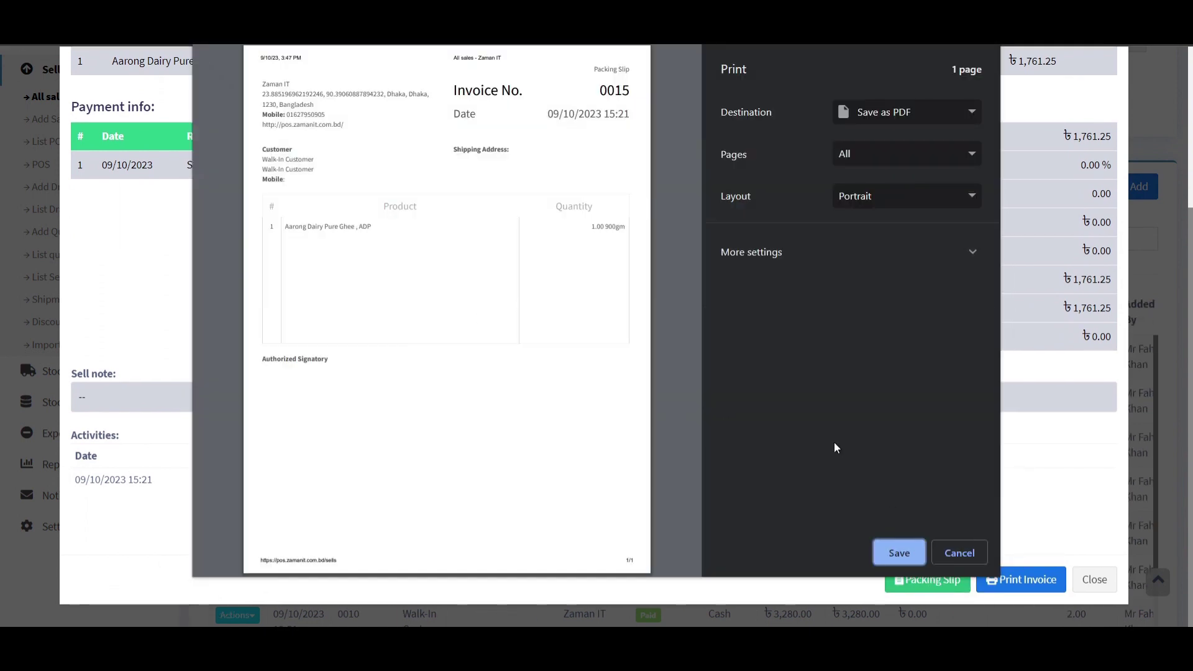
click(959, 552)
click(1008, 580)
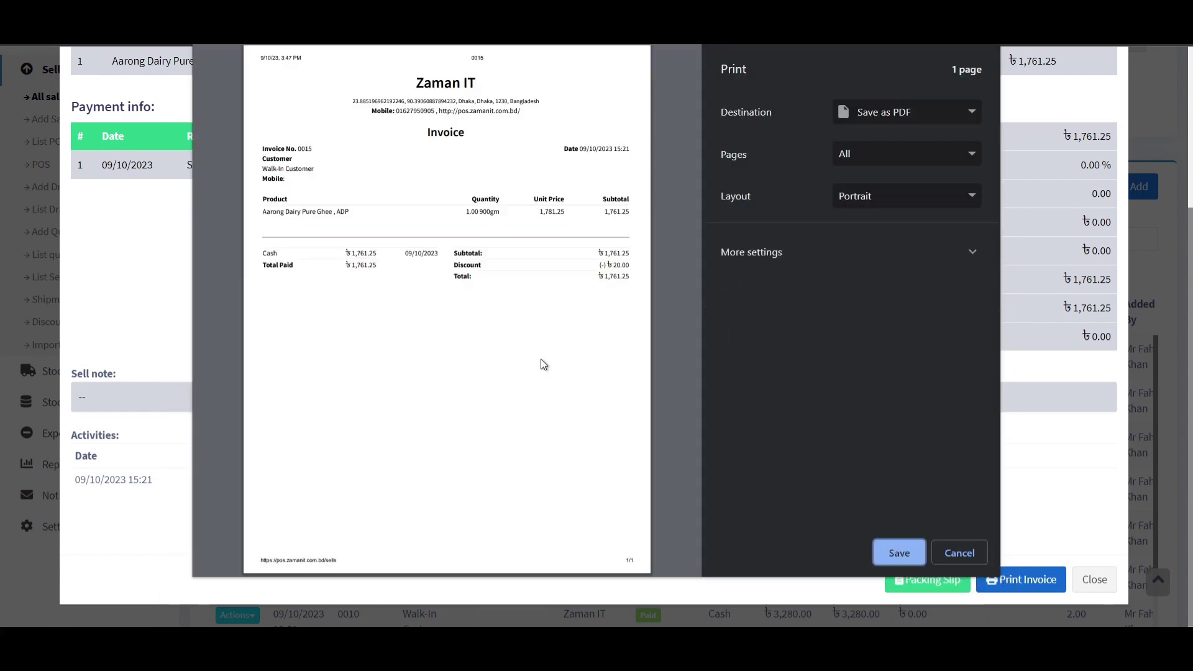
click(959, 553)
click(1091, 564)
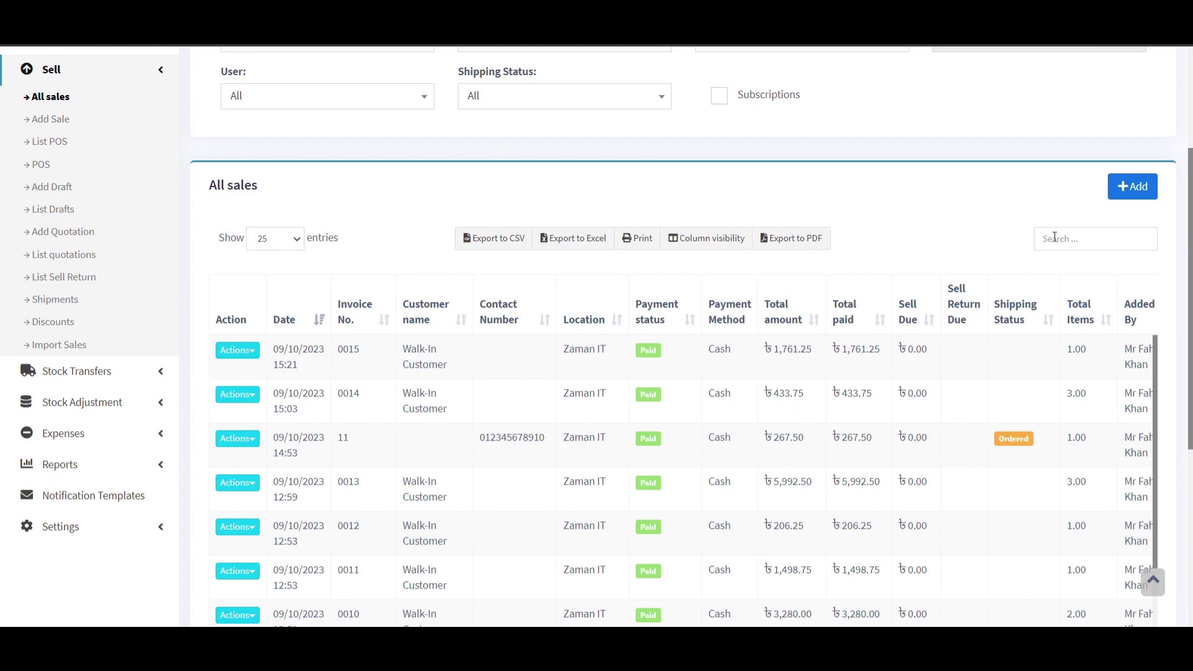
Open the blank form for adding a sale and read through its customer, product, discount, shipping and payment sections.
click(1122, 194)
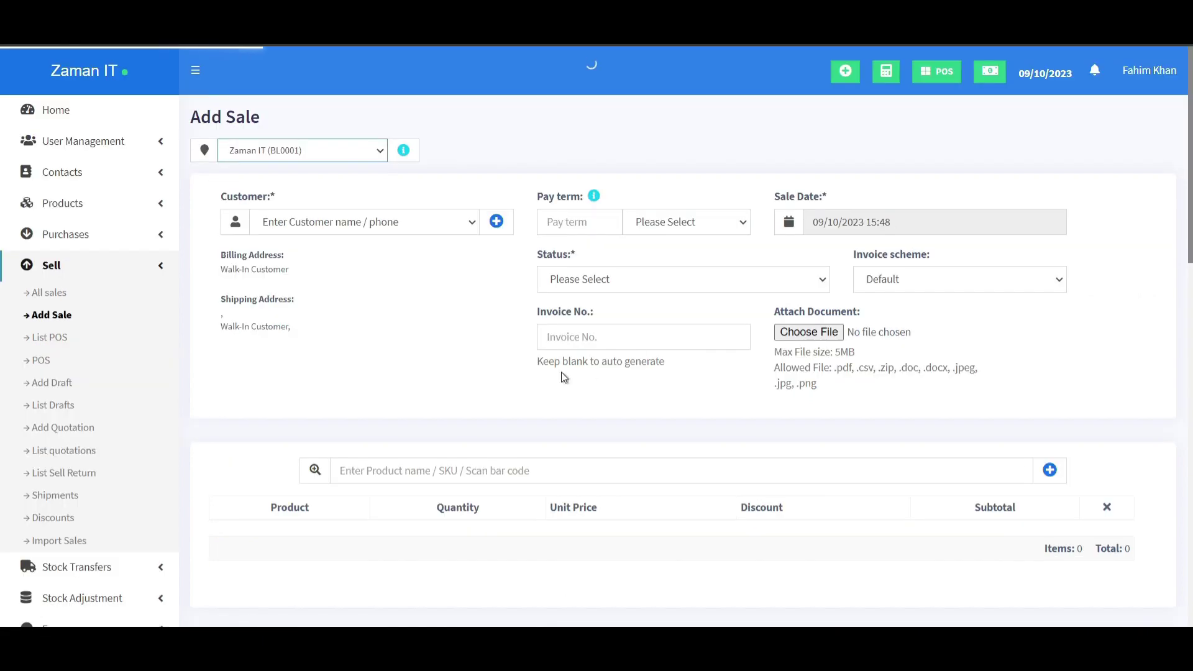
scroll(564, 377, down, 8)
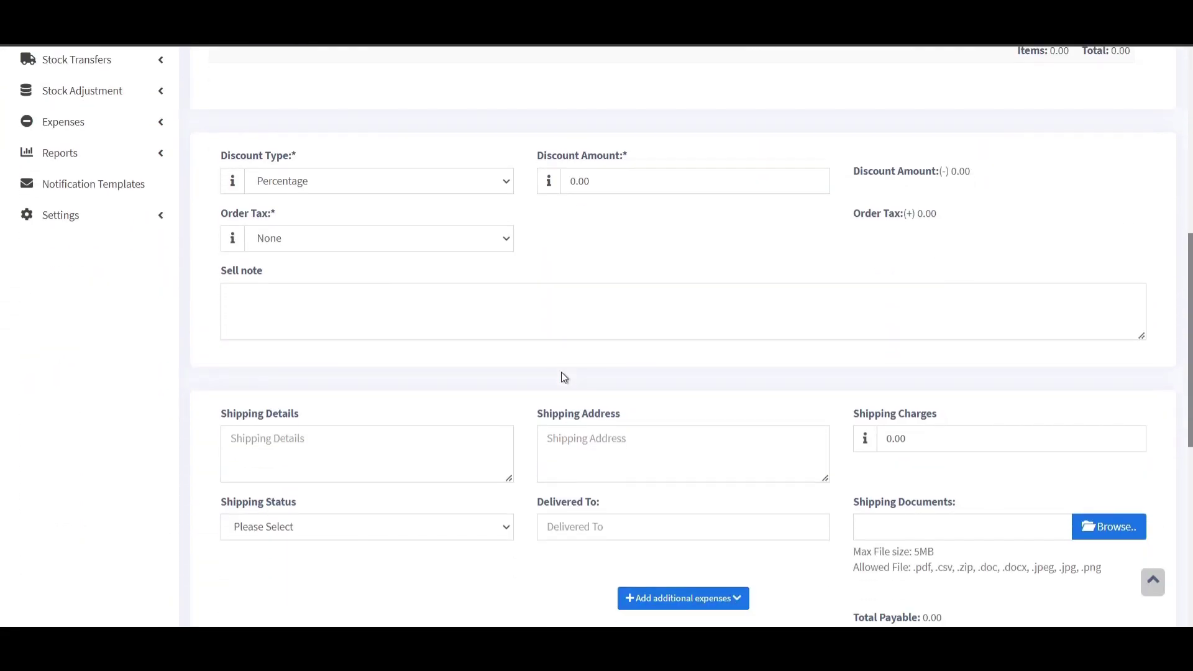
scroll(564, 377, down, 7)
scroll(564, 377, up, 8)
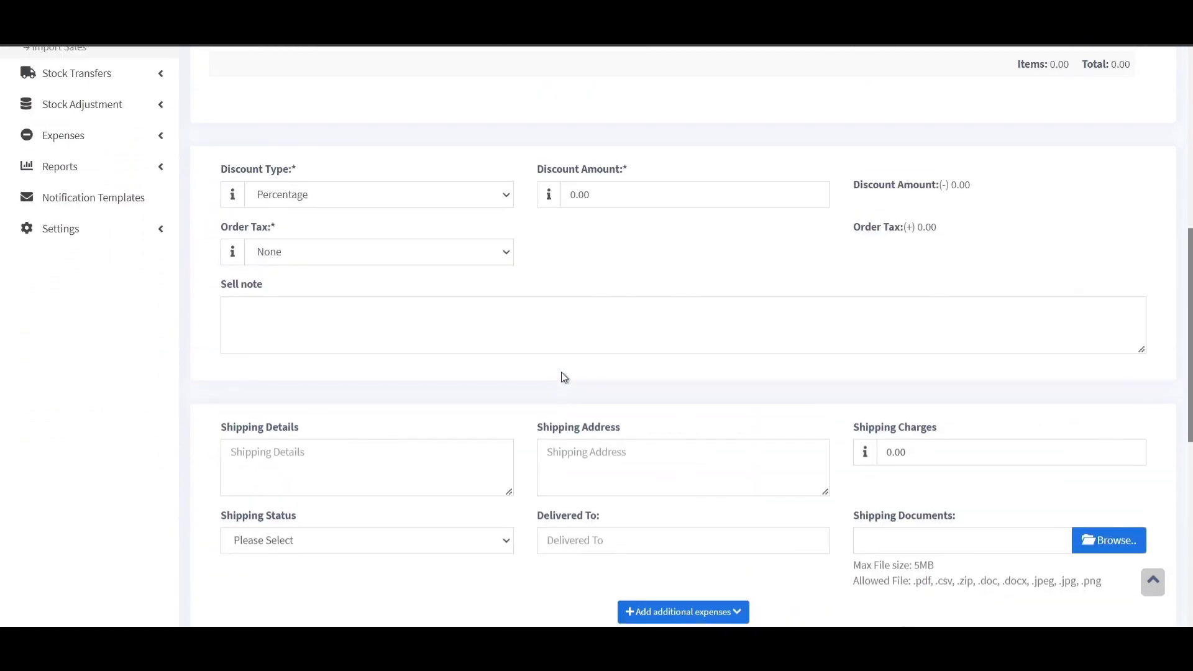
scroll(564, 377, up, 8)
Search the customers by the start of a mobile number and select the individual customer for the sale.
click(412, 222)
text(A)
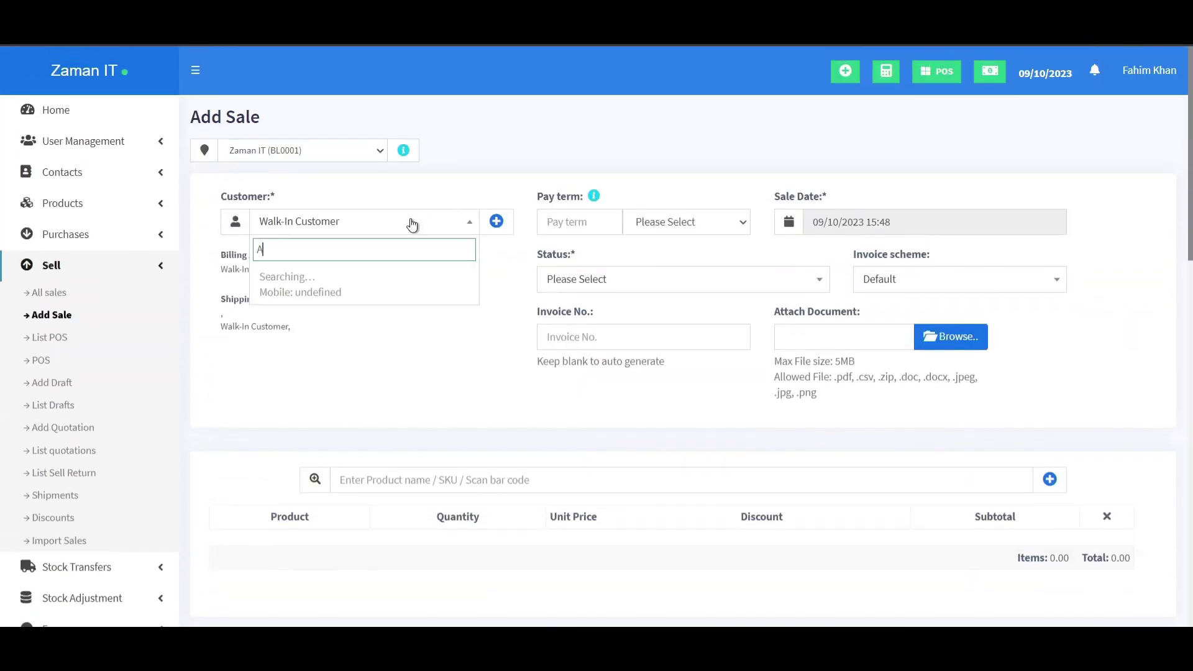
key(BackSpace)
text(019)
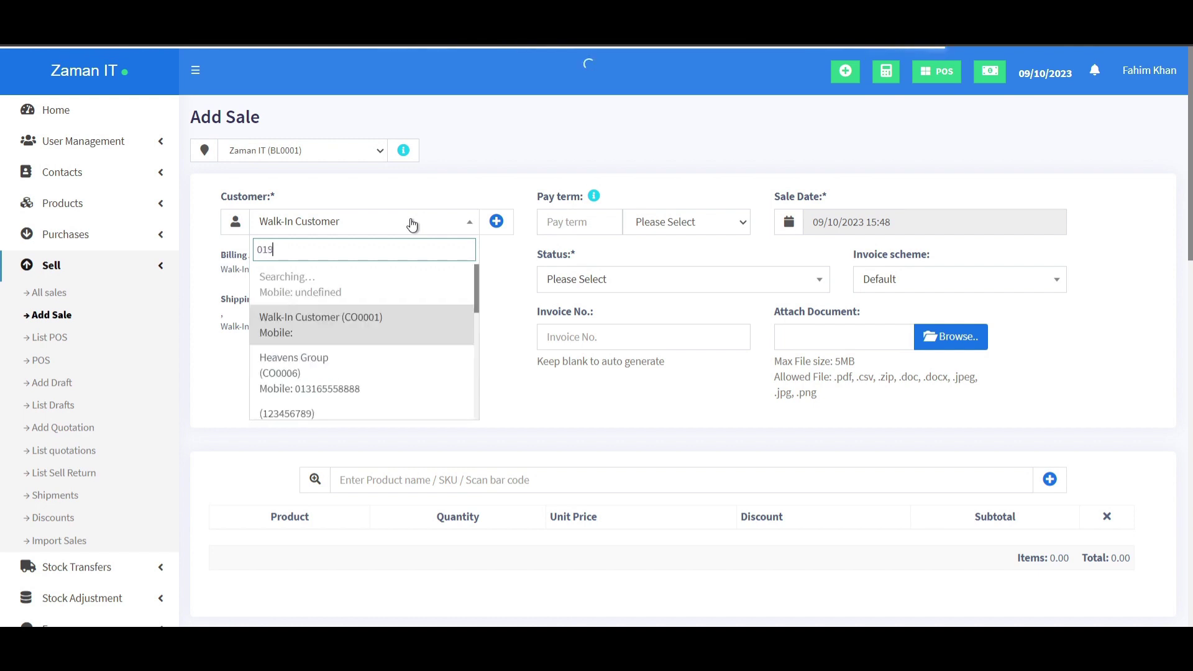
scroll(341, 397, down, 3)
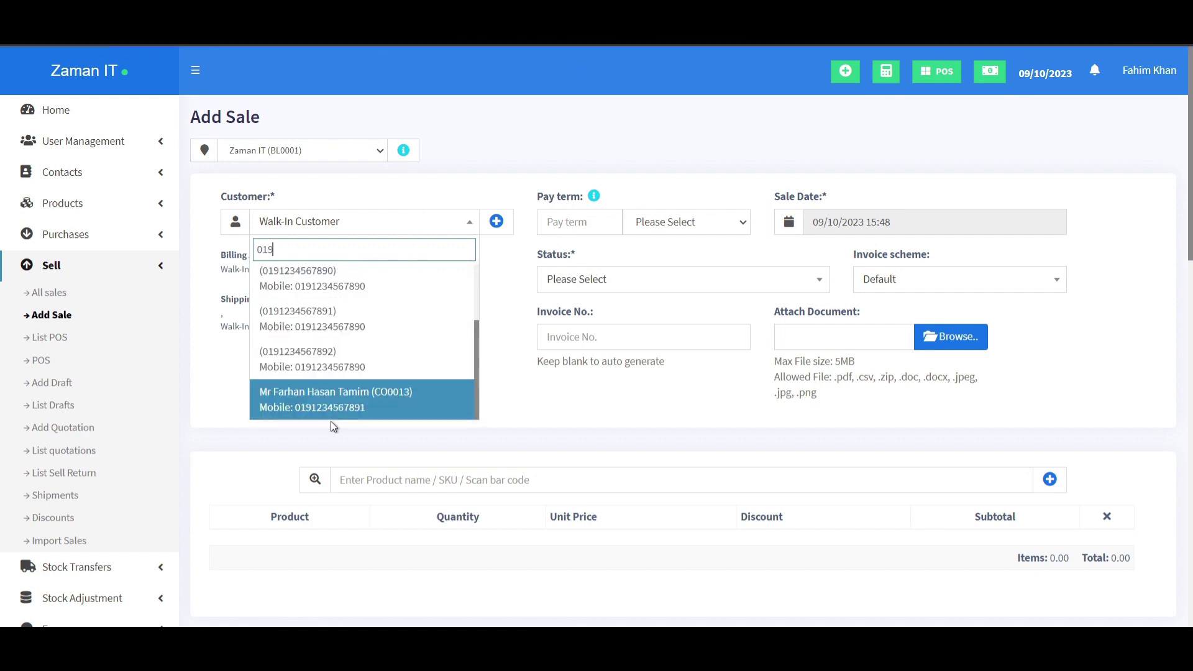
click(337, 408)
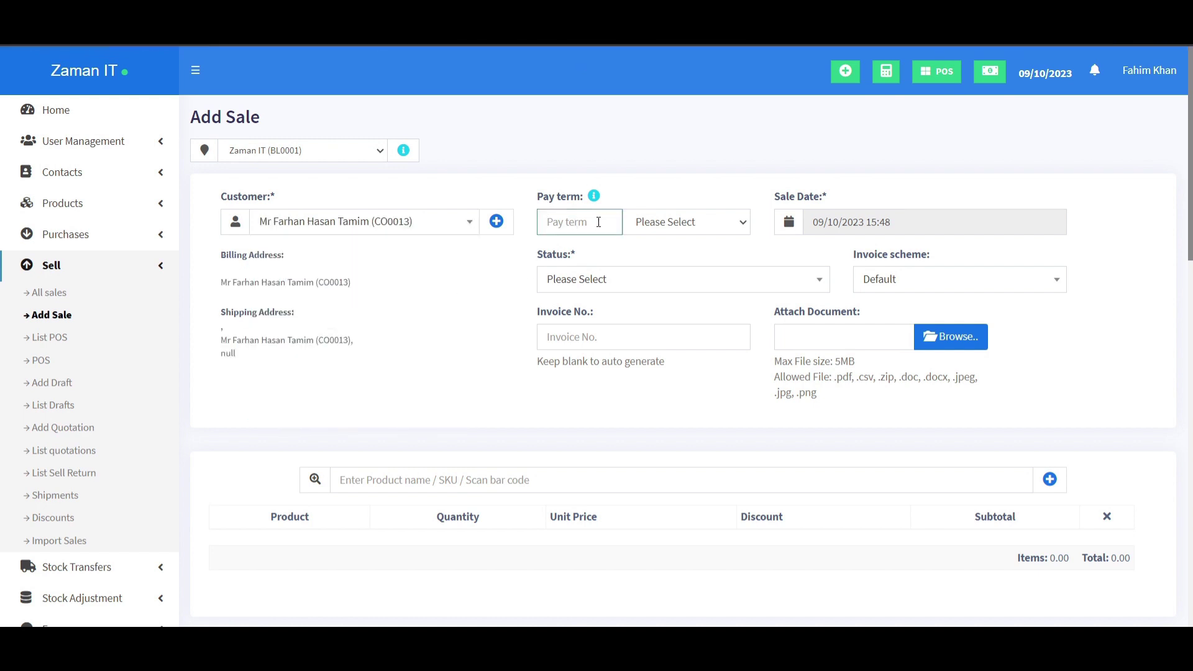
Set the sale's pay term unit to Months and its status to Final.
click(630, 221)
click(656, 257)
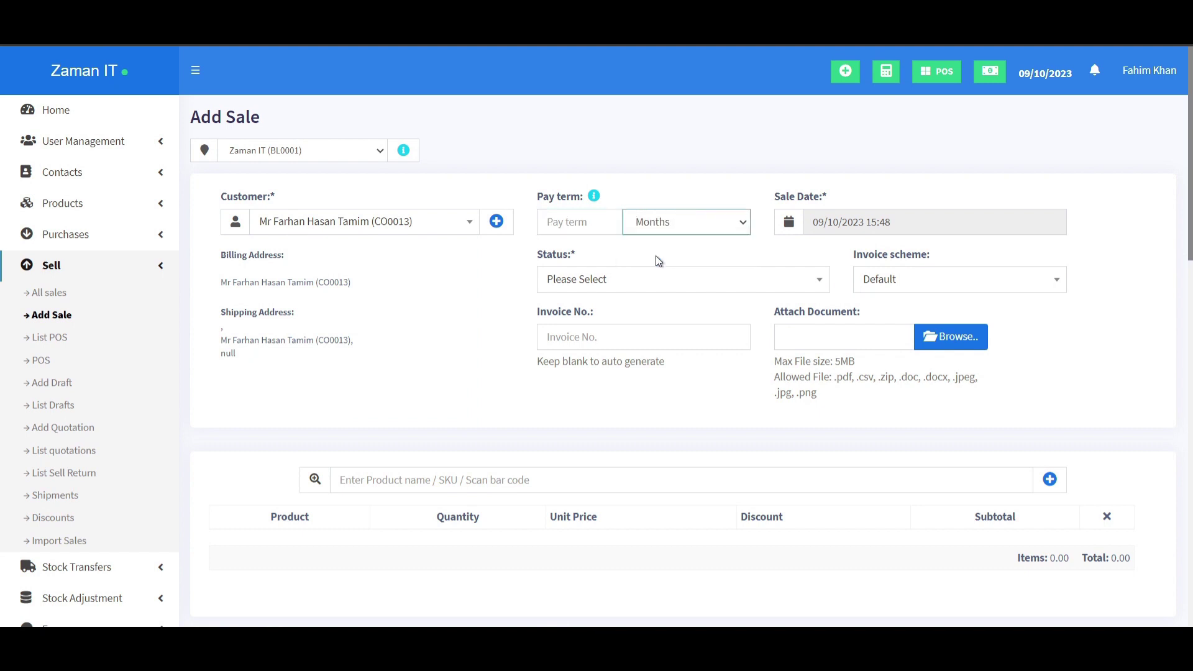
click(720, 281)
click(713, 283)
click(731, 283)
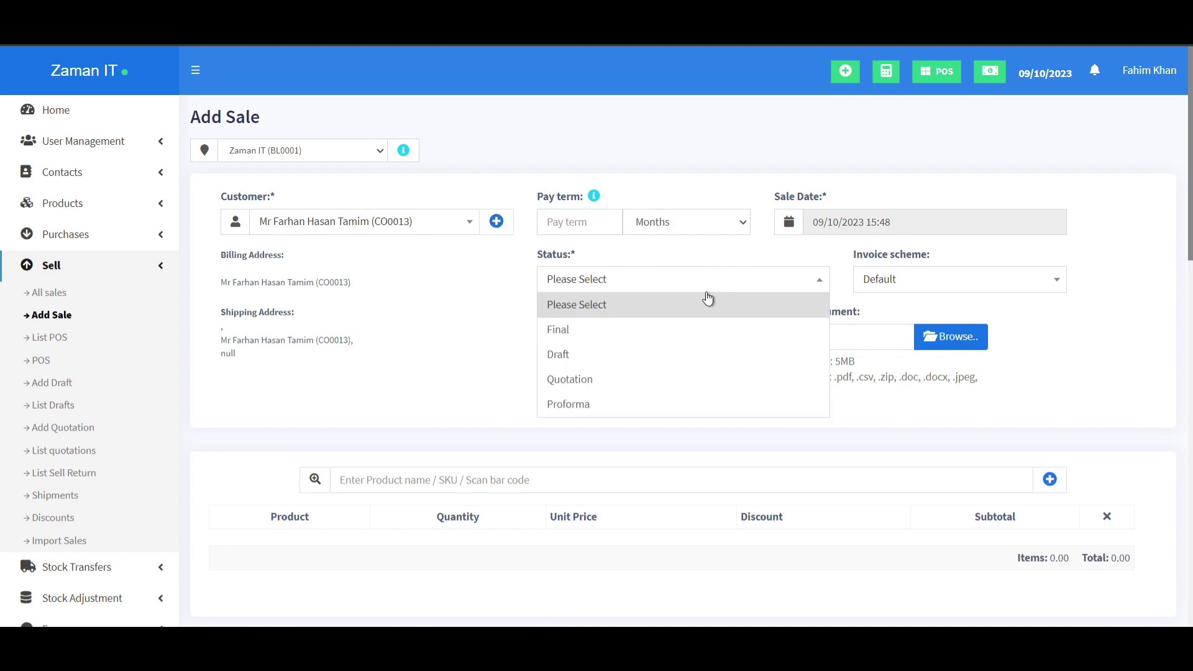
click(610, 332)
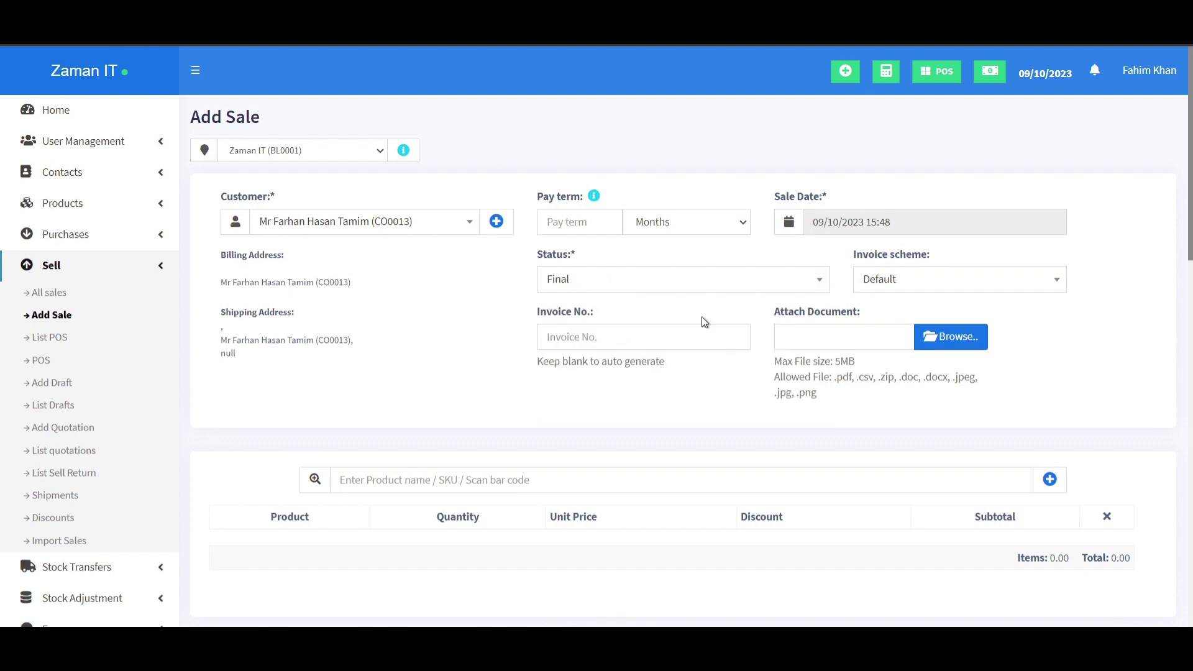
Search for "se" and add the Beautiful Full Of Fashion Fun Set (BFFF) to the sale, keeping Pieces as its unit.
scroll(913, 273, down, 2)
click(444, 392)
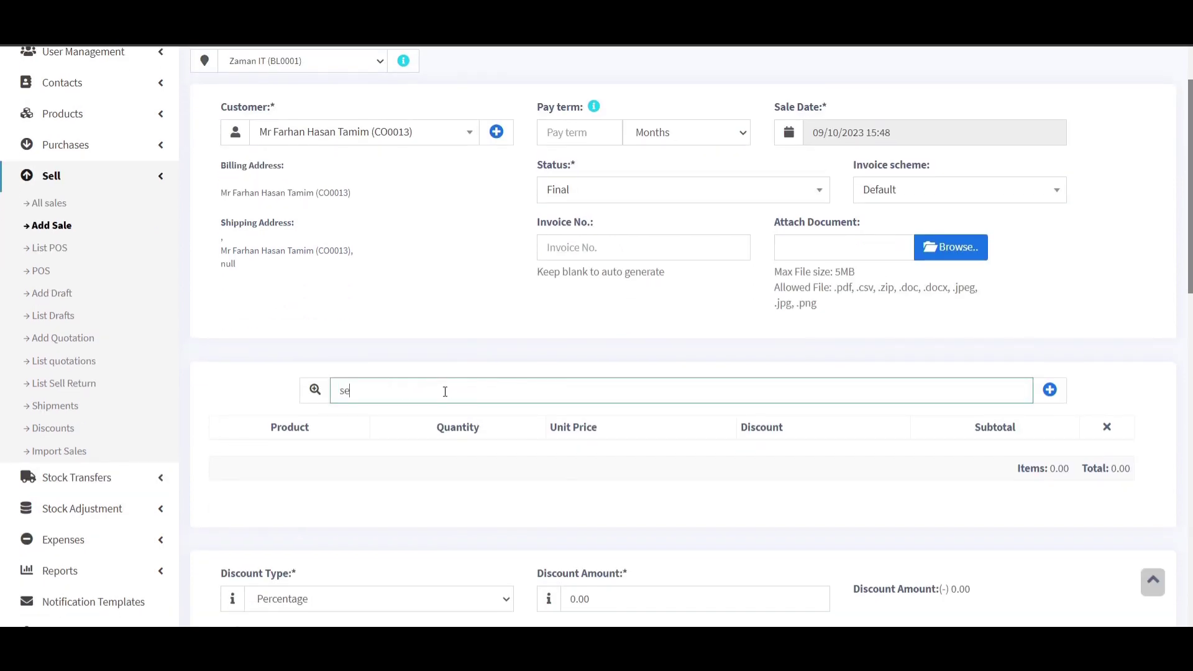
text(se)
scroll(444, 392, down, 3)
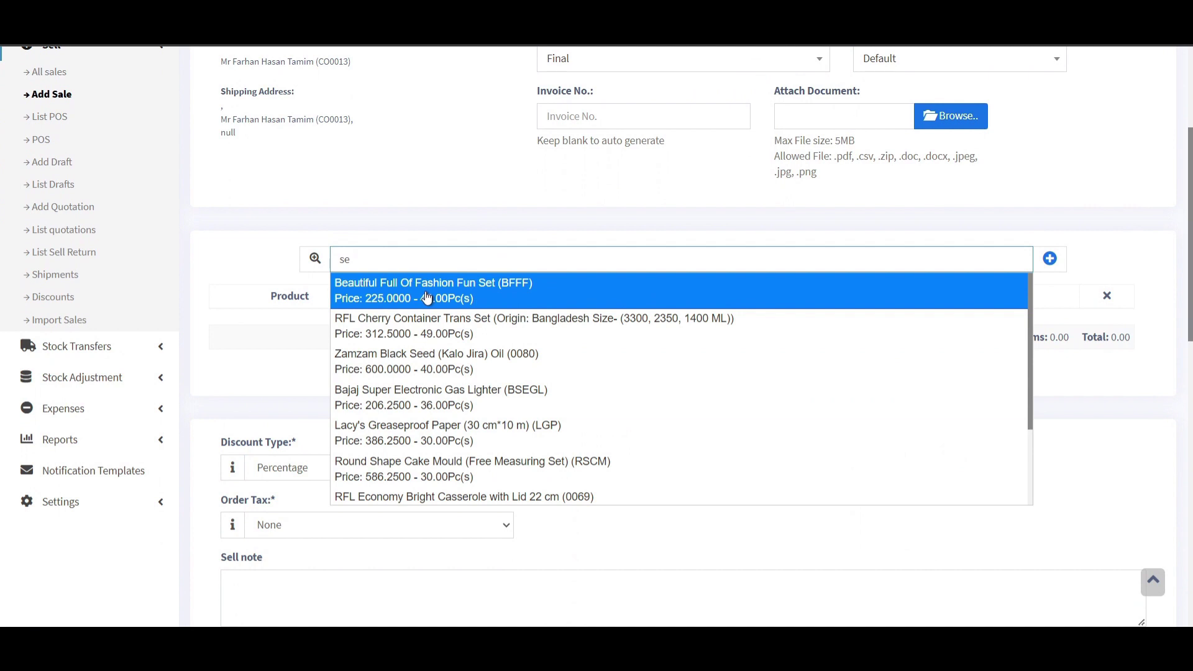
click(427, 298)
click(562, 369)
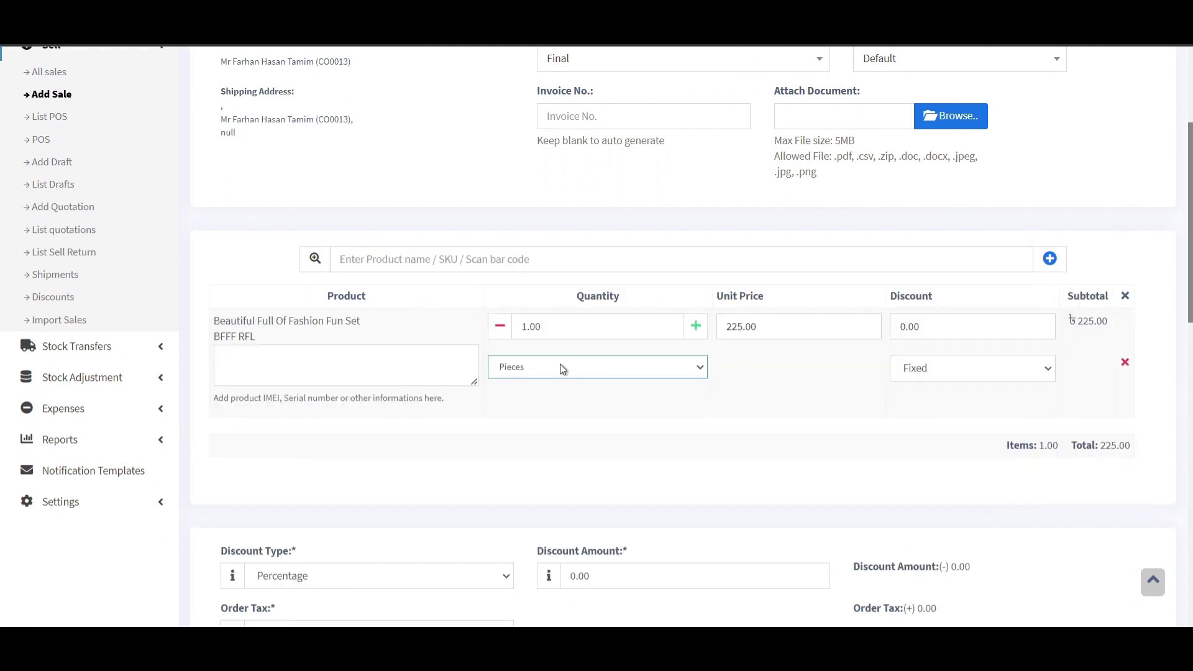
click(383, 379)
Look over the sale's discount, tax and shipping sections and check the shipping status options without choosing one.
scroll(383, 379, down, 6)
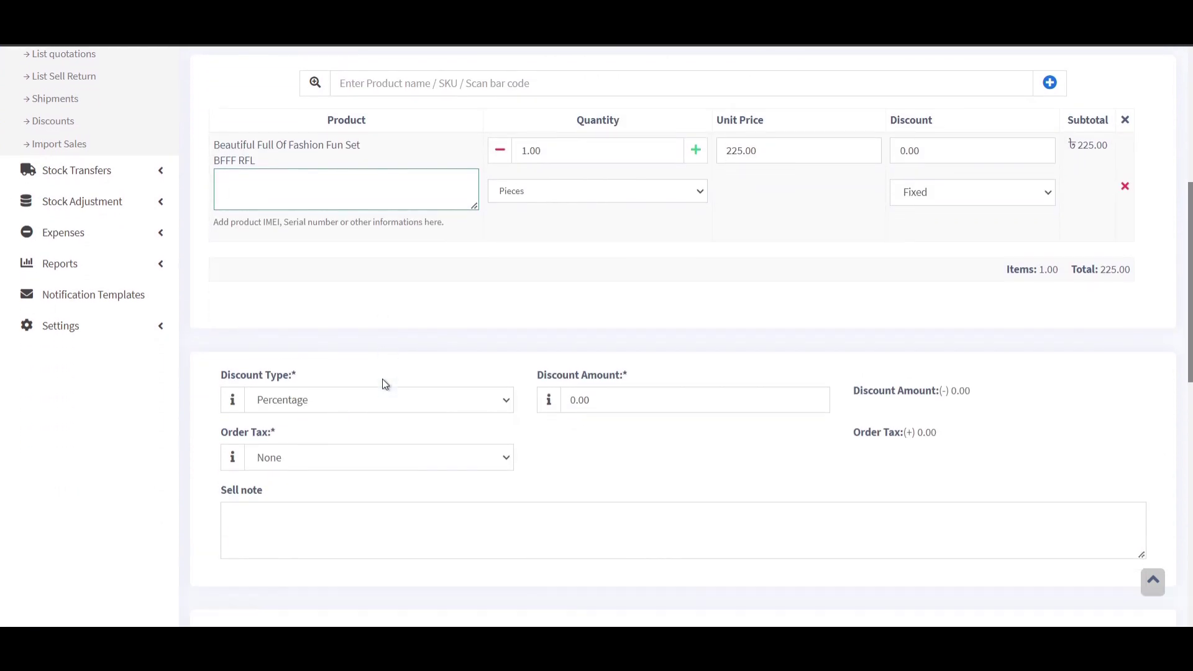
scroll(384, 379, down, 2)
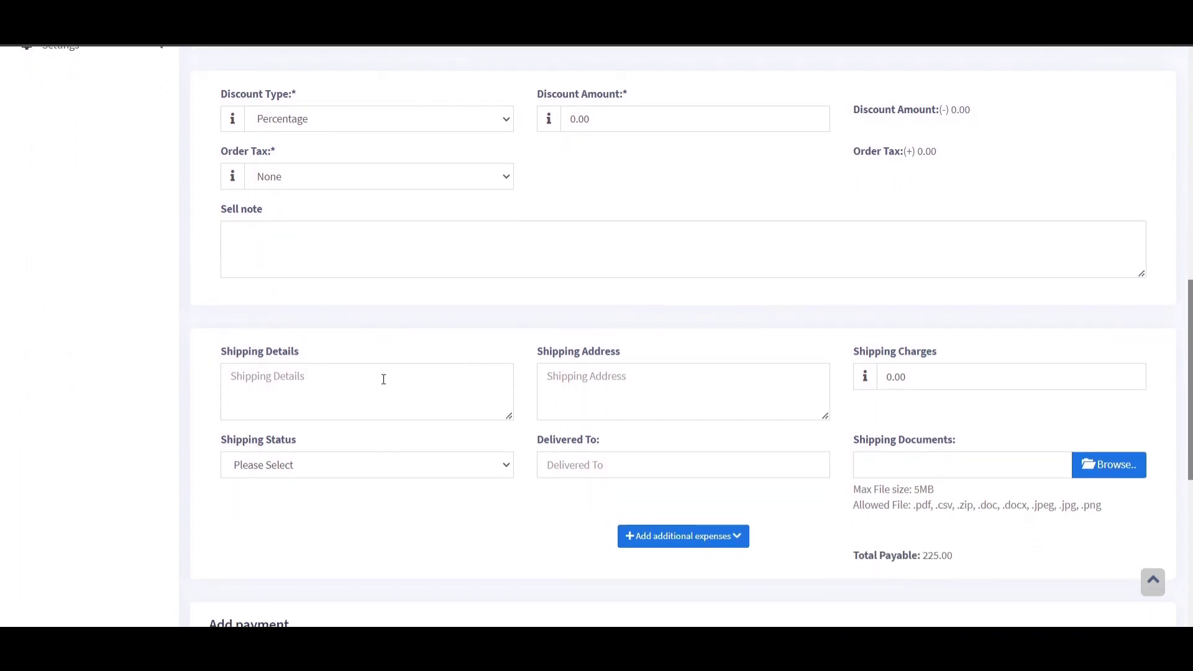
click(448, 472)
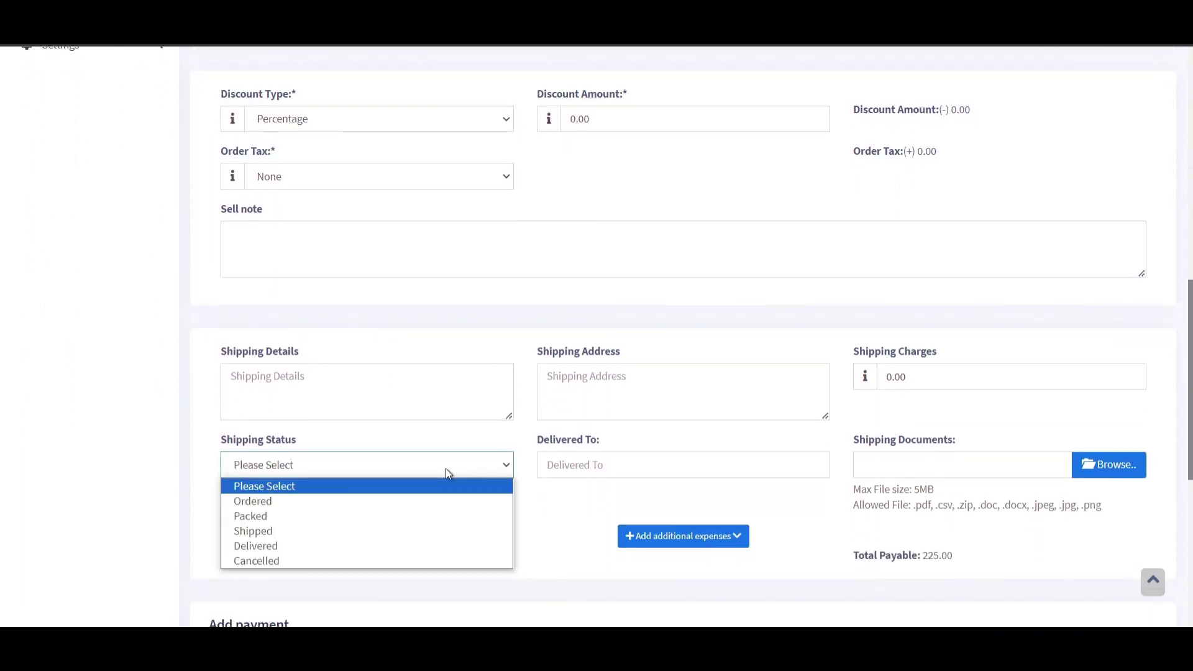
click(446, 472)
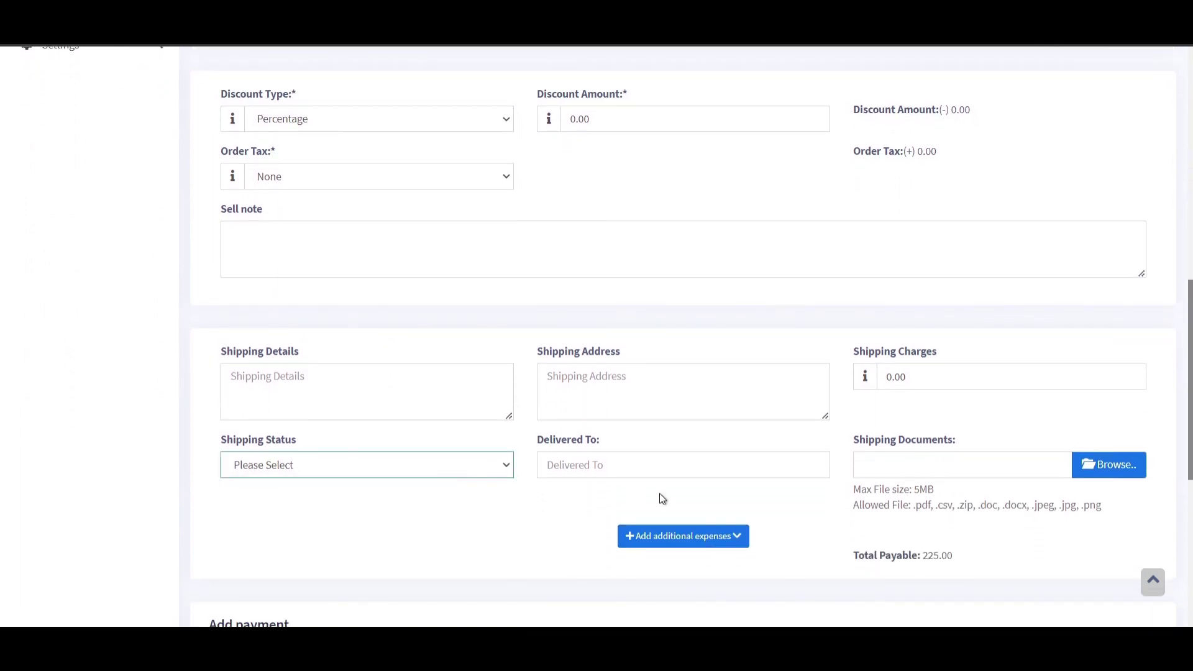
Clear the prefilled amount in the sale's payment section, leaving Cash as the payment method.
scroll(785, 482, down, 5)
click(492, 419)
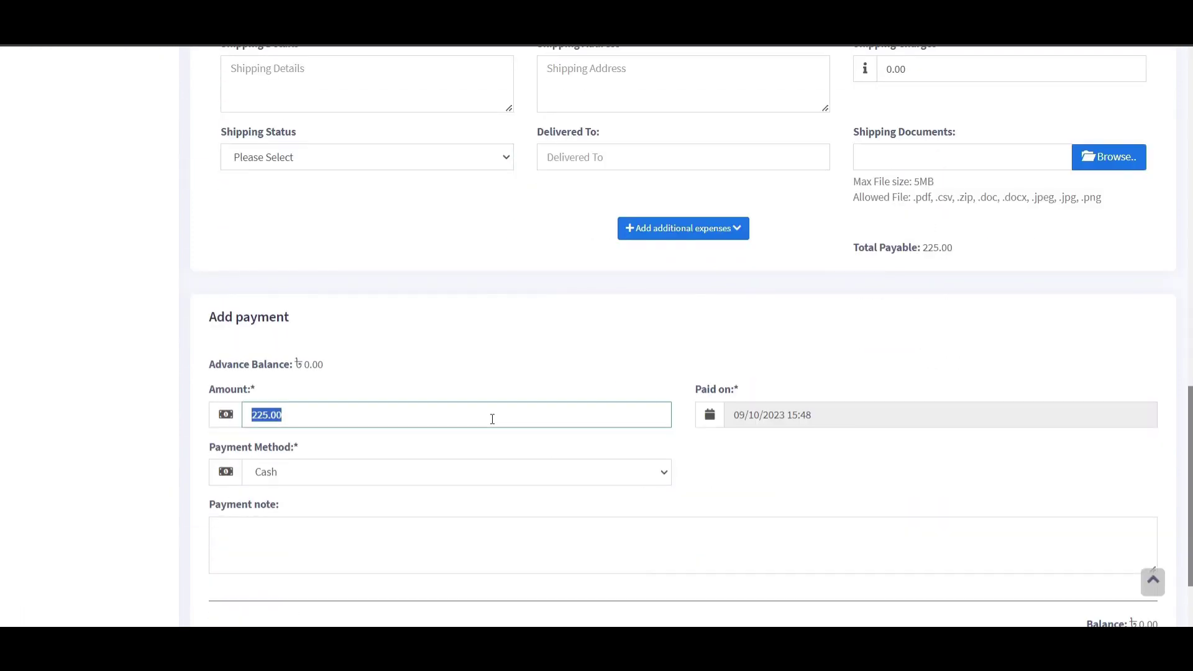
click(547, 369)
scroll(547, 370, down, 1)
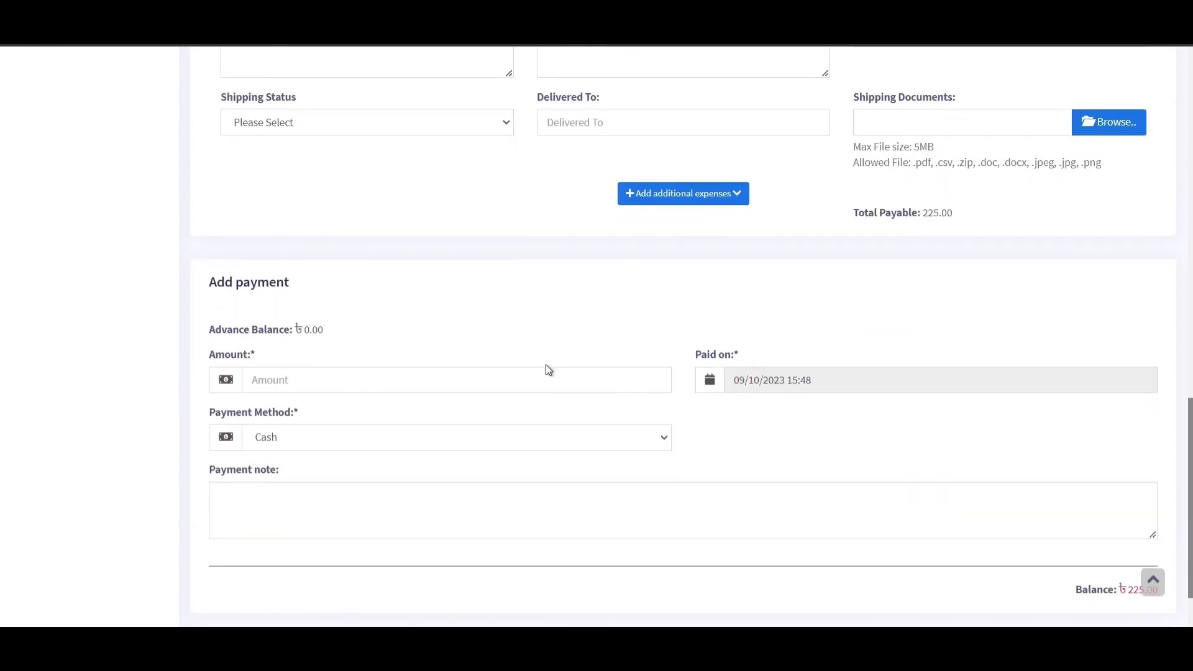
Enter a payment amount of 40 for the sale, leave the payment note empty and save the sale.
scroll(545, 366, down, 1)
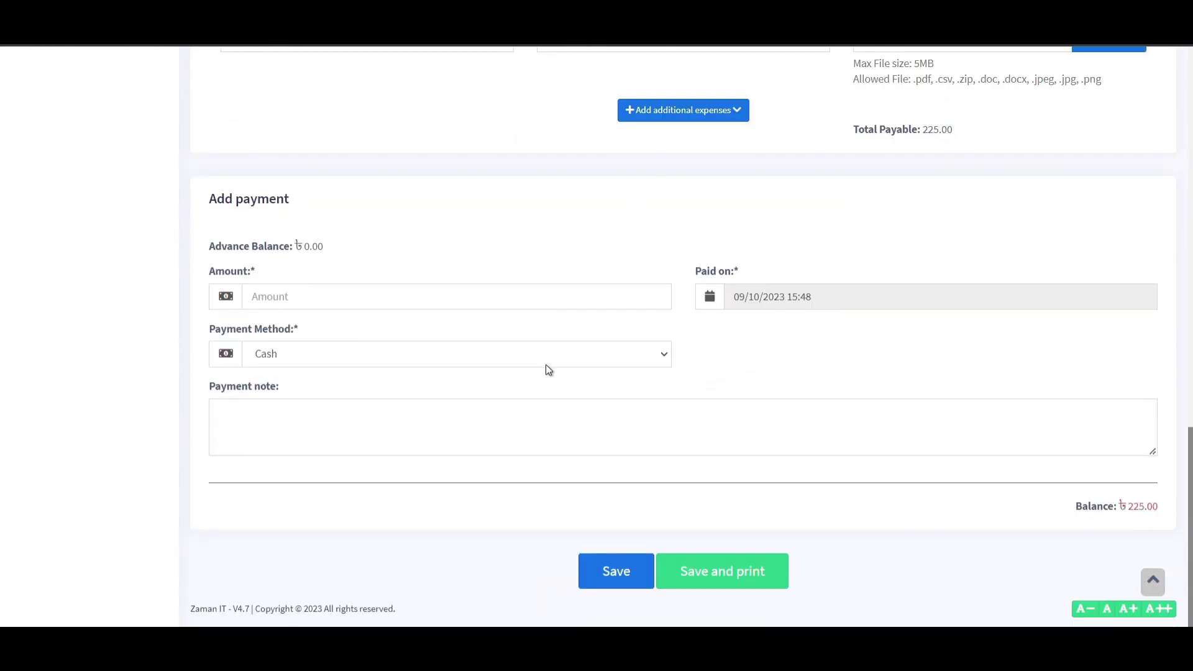
click(590, 581)
click(450, 302)
text(10)
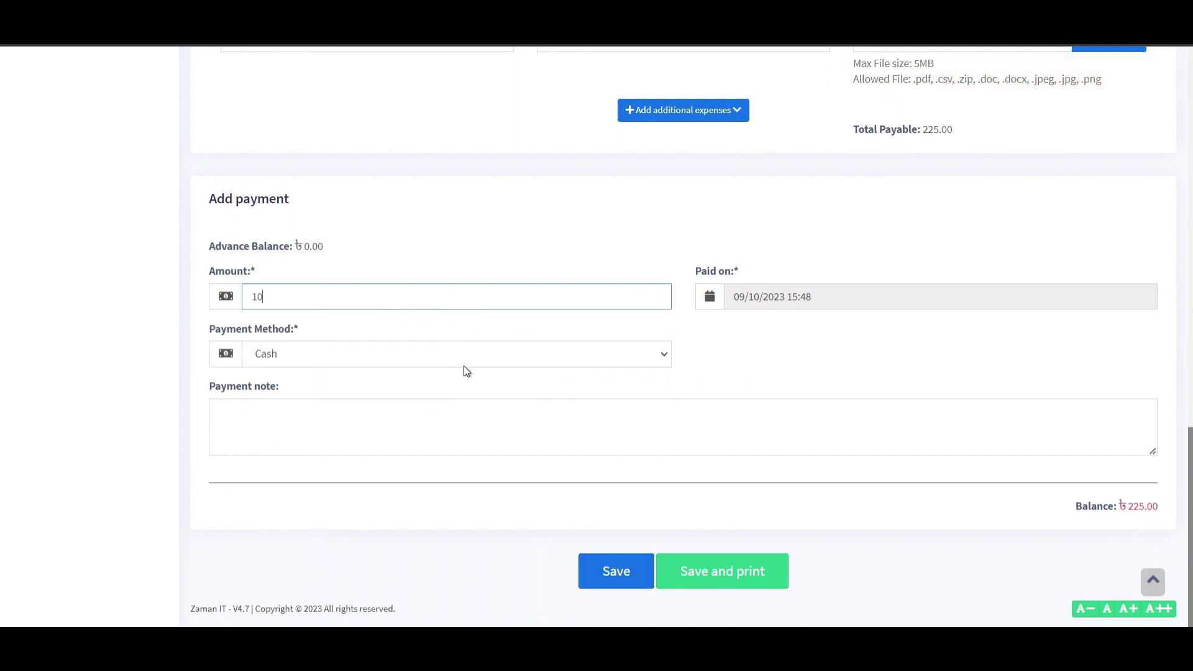
click(628, 452)
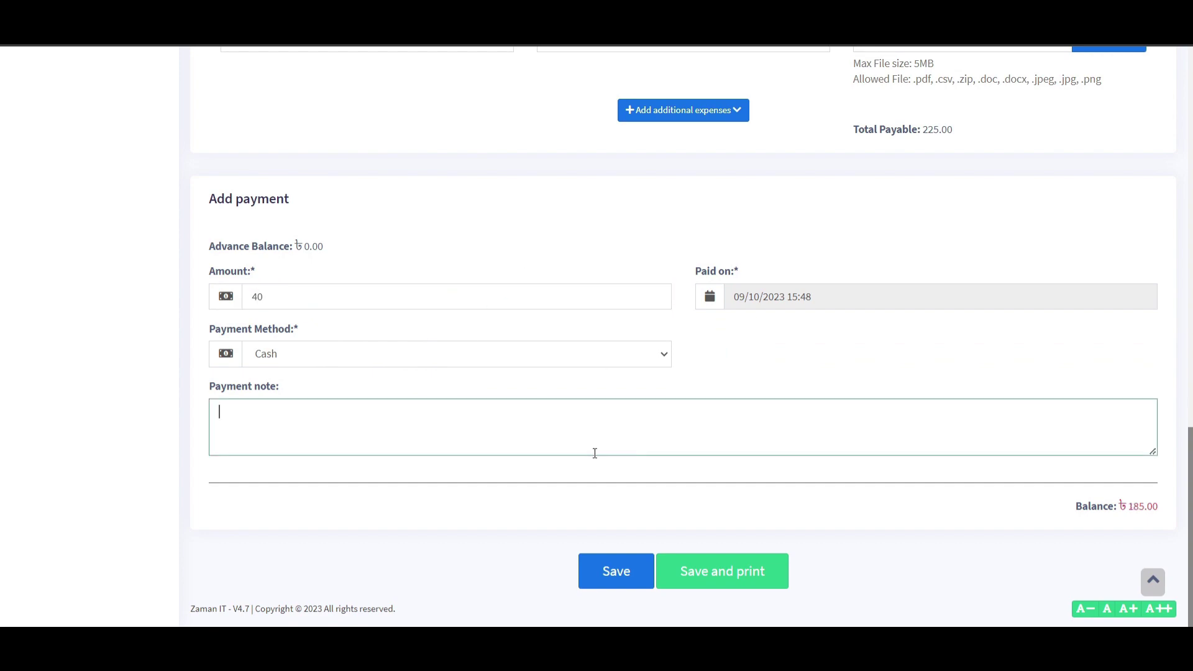
click(609, 571)
View the newest sale's payments and look over its edit and add payment forms, including the payment methods, without changing anything.
scroll(598, 380, down, 1)
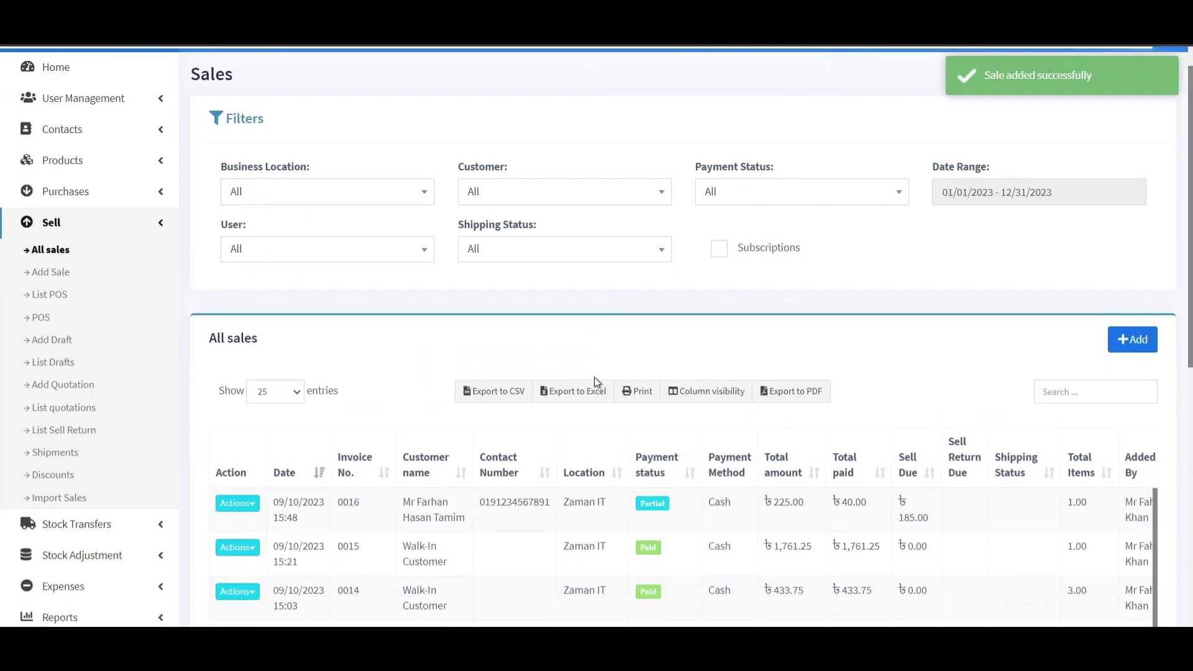
scroll(595, 383, down, 2)
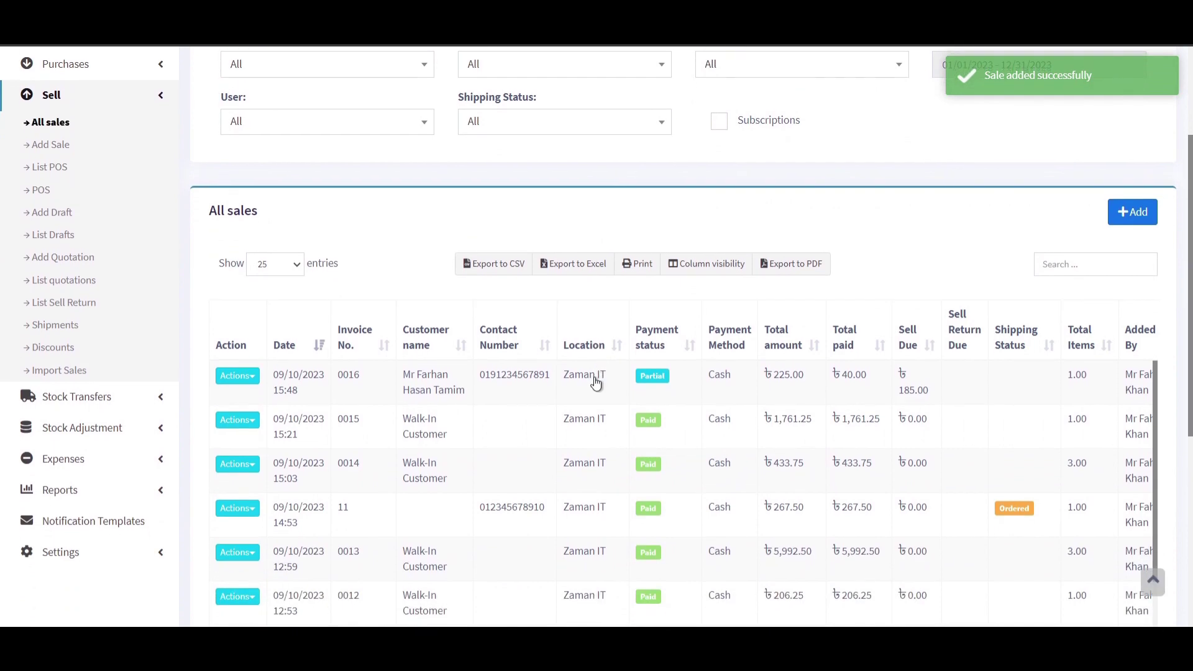
click(660, 378)
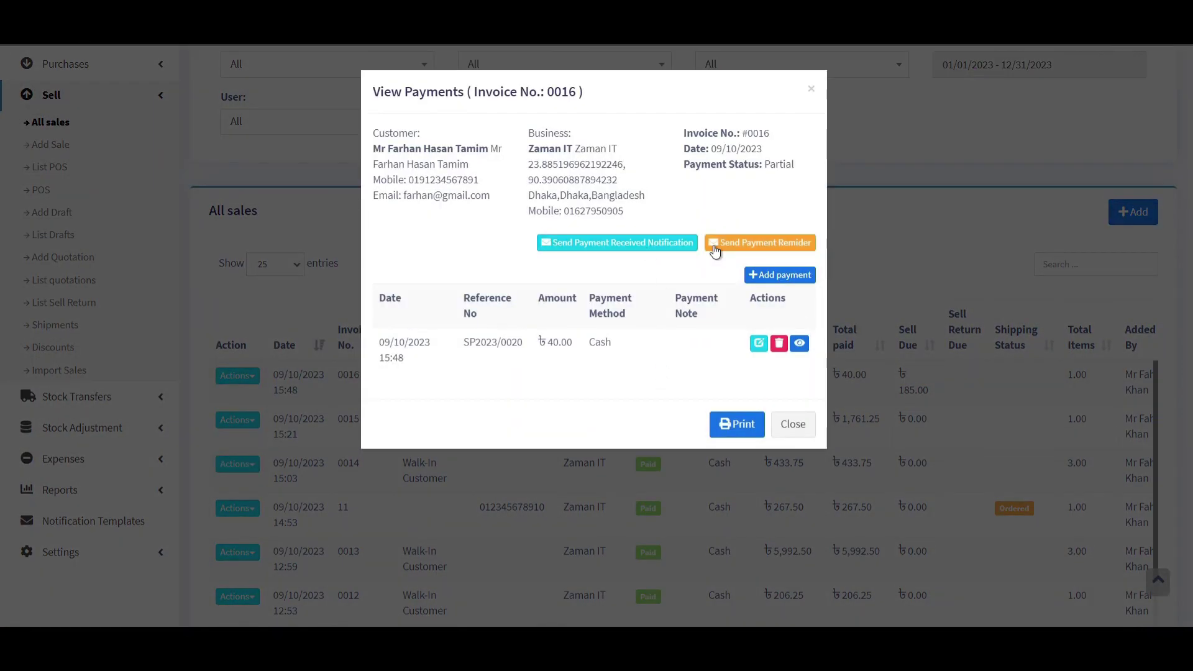
click(759, 345)
click(755, 244)
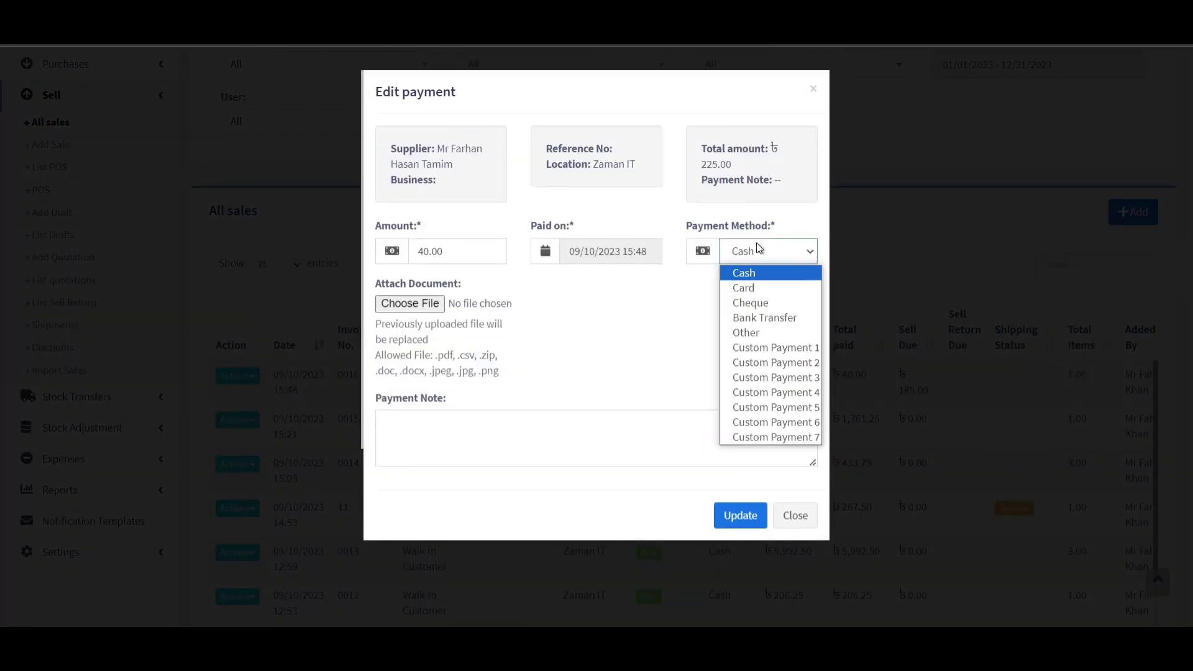
click(533, 317)
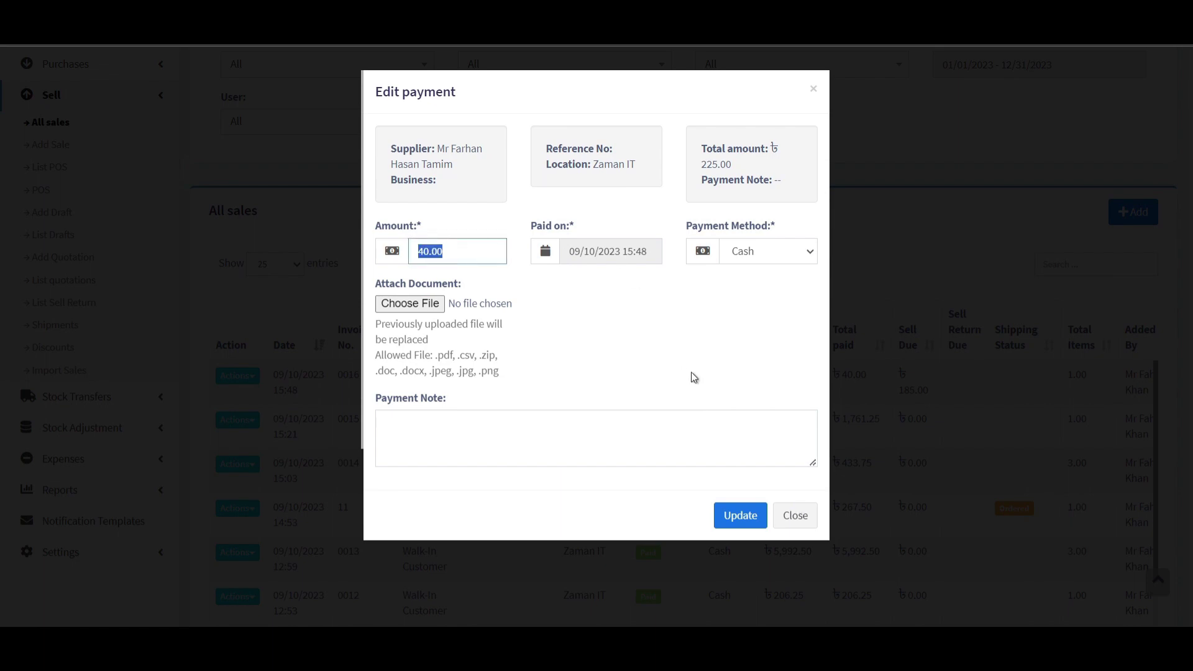
click(791, 514)
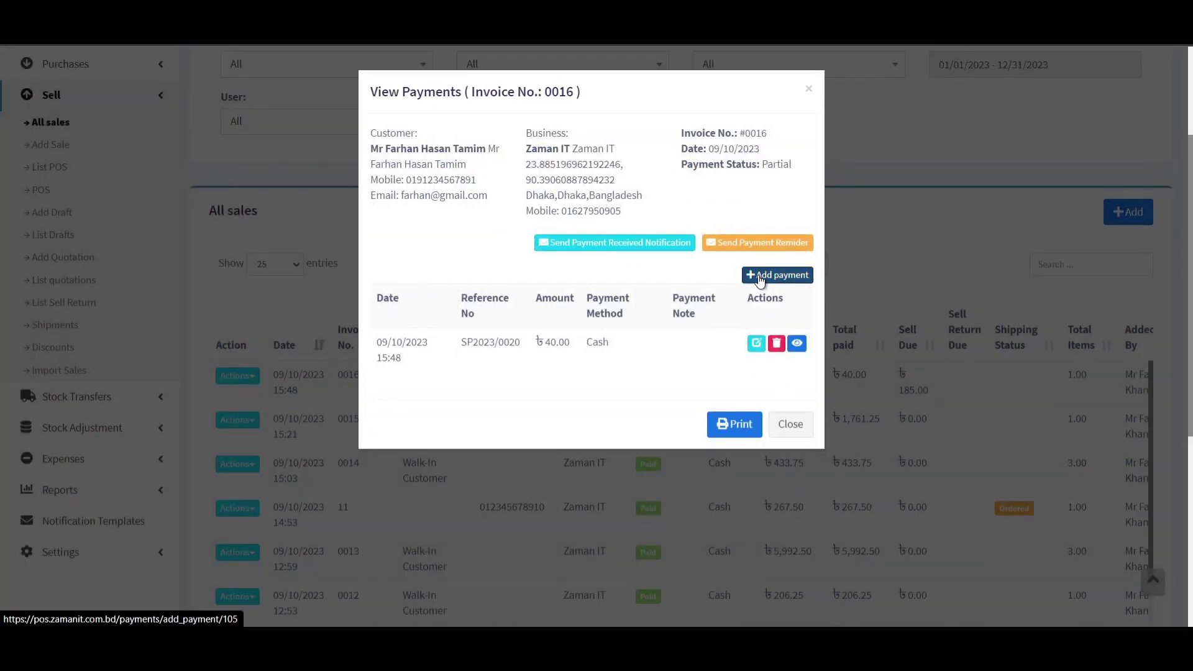
click(761, 276)
click(798, 518)
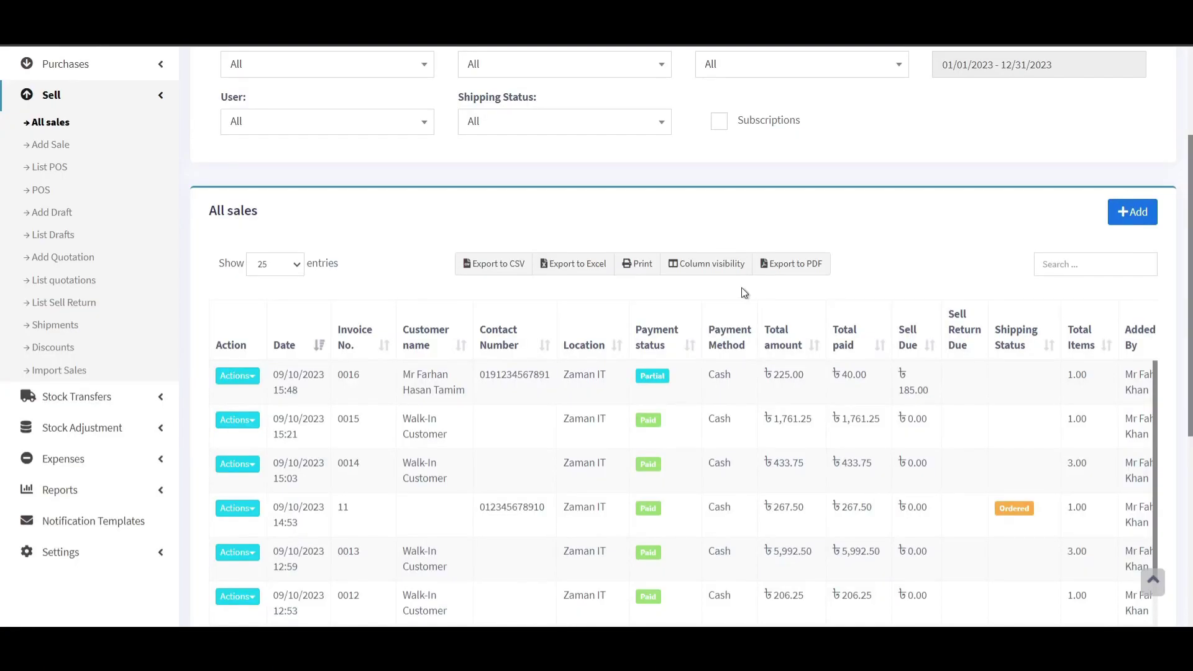
Save a sell return for the newest sale with the return quantity at 0.00, save it again, and cancel printing both times.
scroll(844, 381, right, 3)
scroll(845, 381, left, 3)
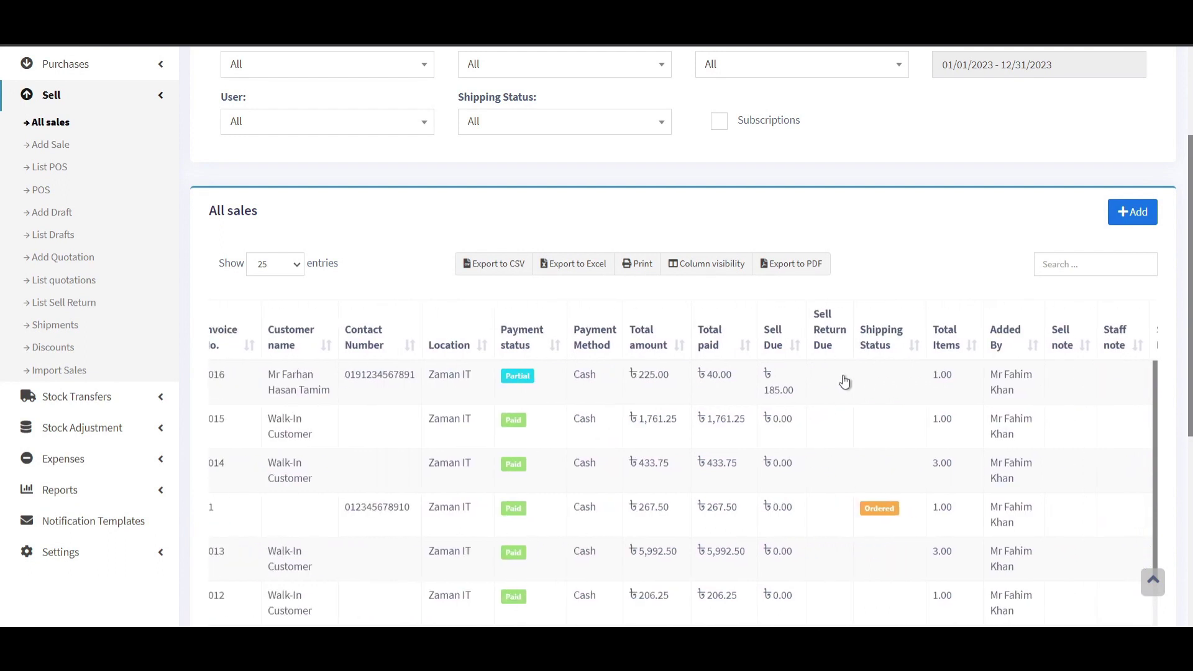
click(251, 381)
scroll(288, 506, down, 2)
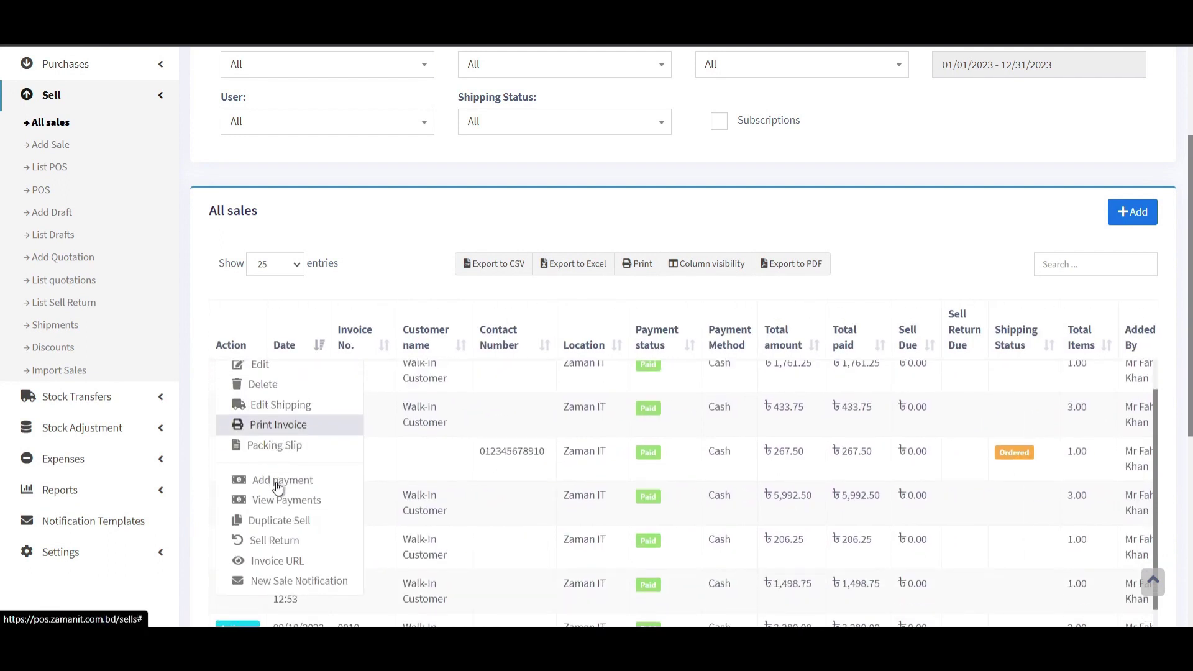
click(277, 532)
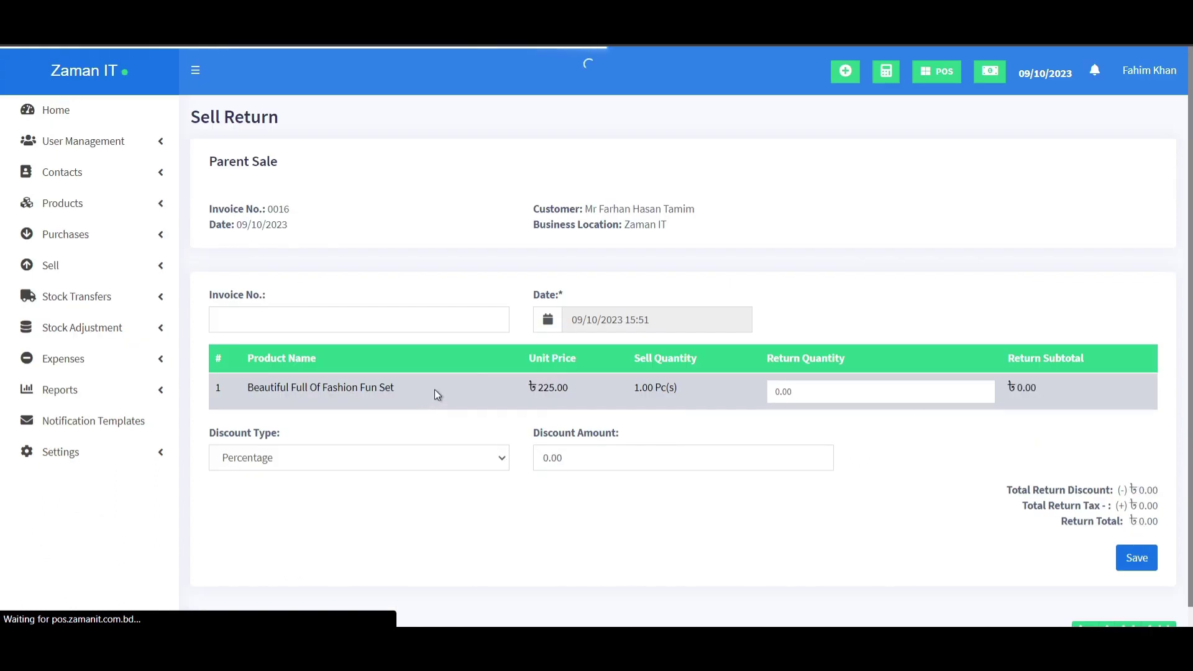
scroll(890, 518, down, 1)
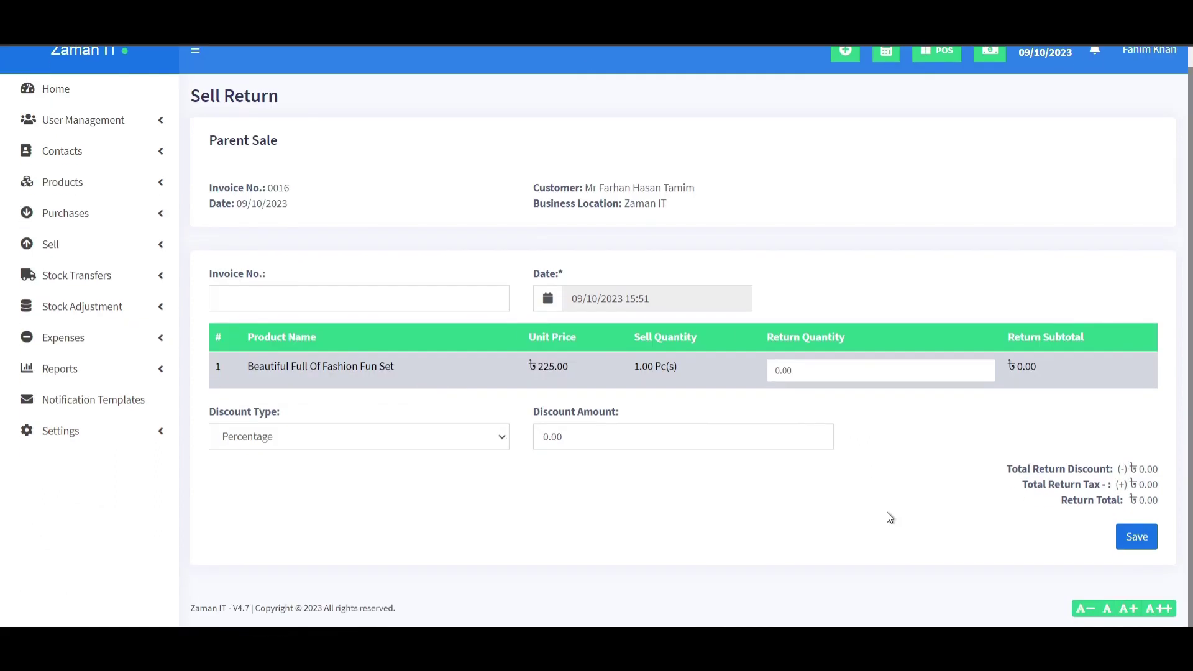
click(1134, 538)
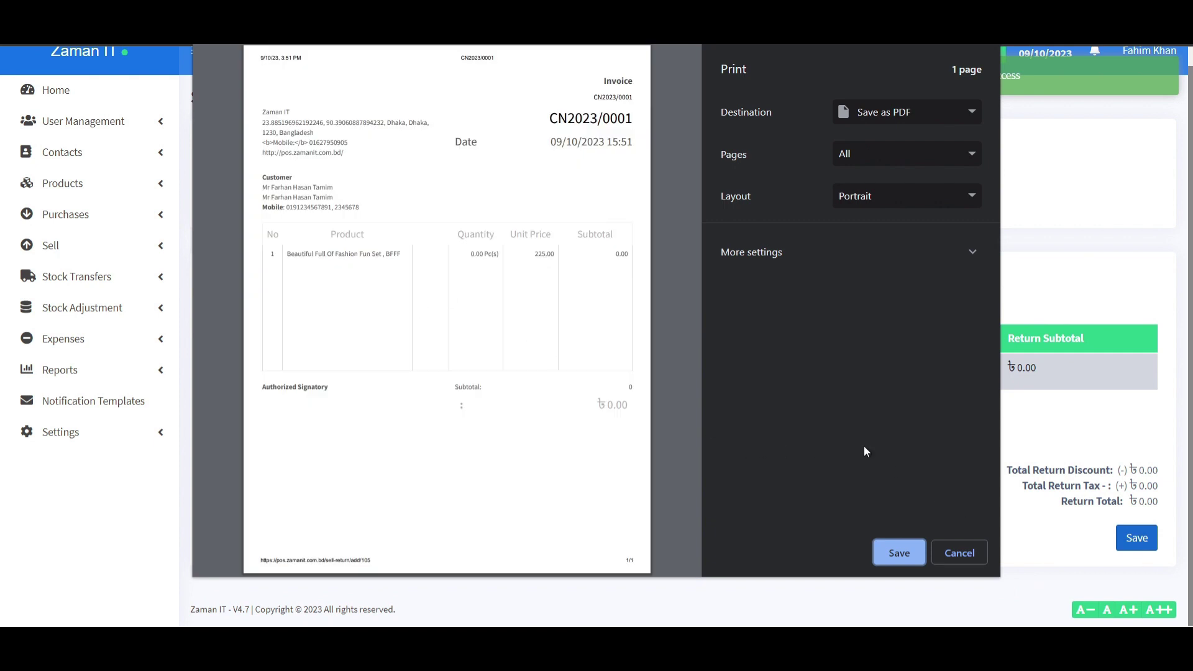
click(951, 554)
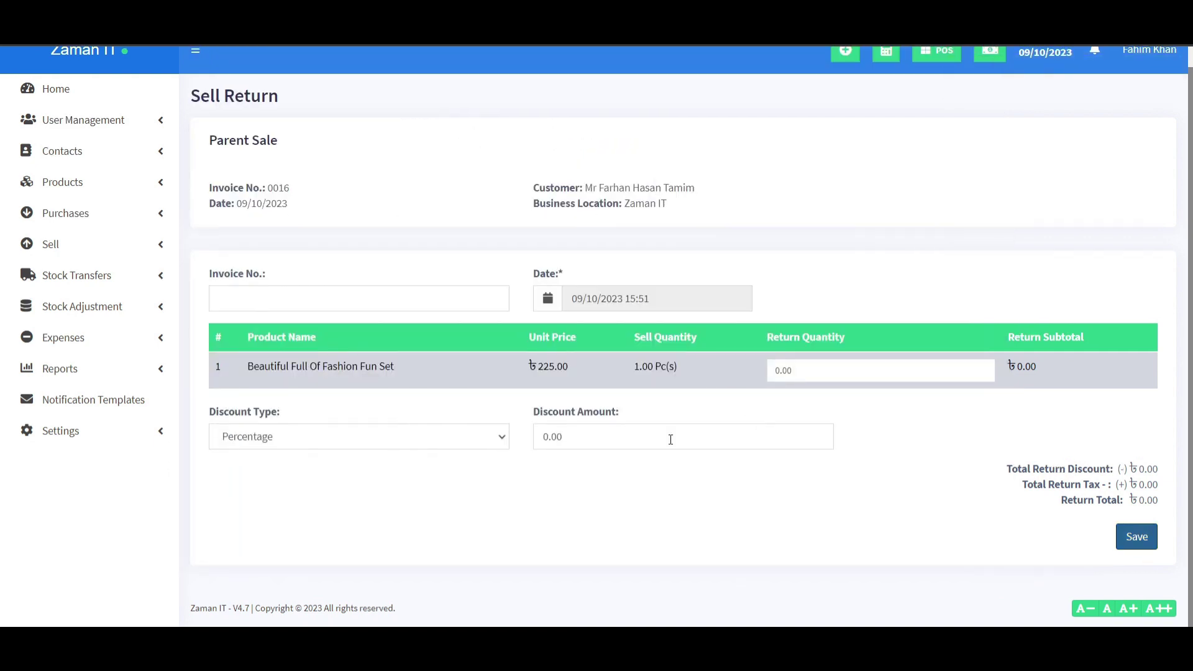
click(1128, 534)
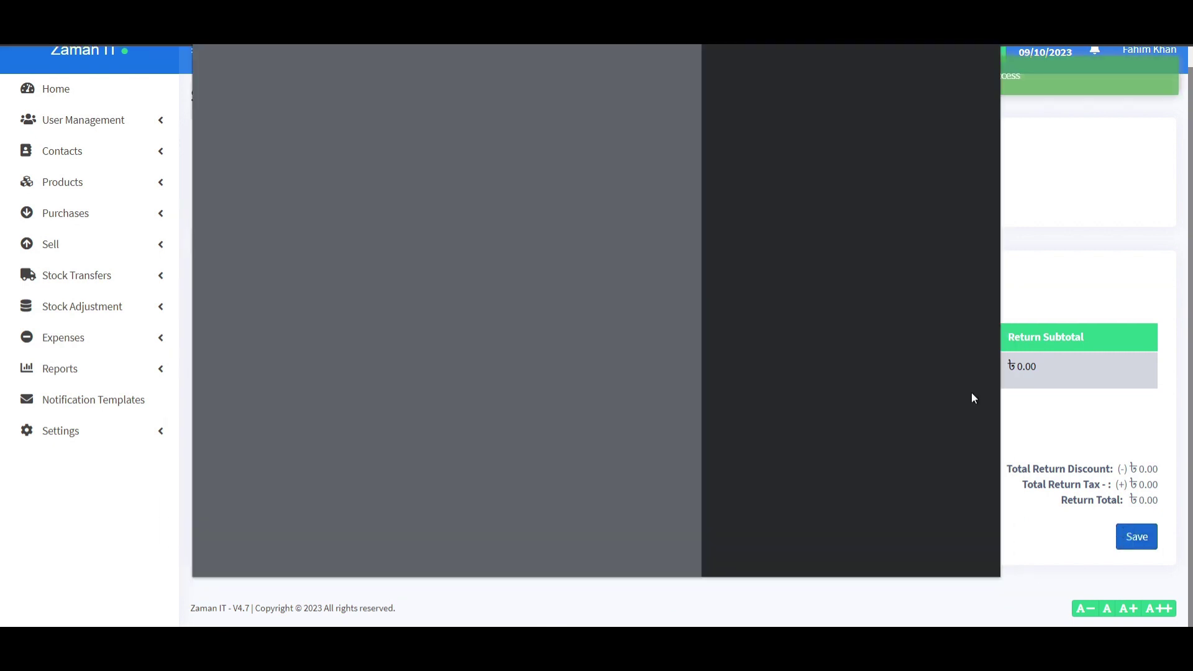
click(950, 554)
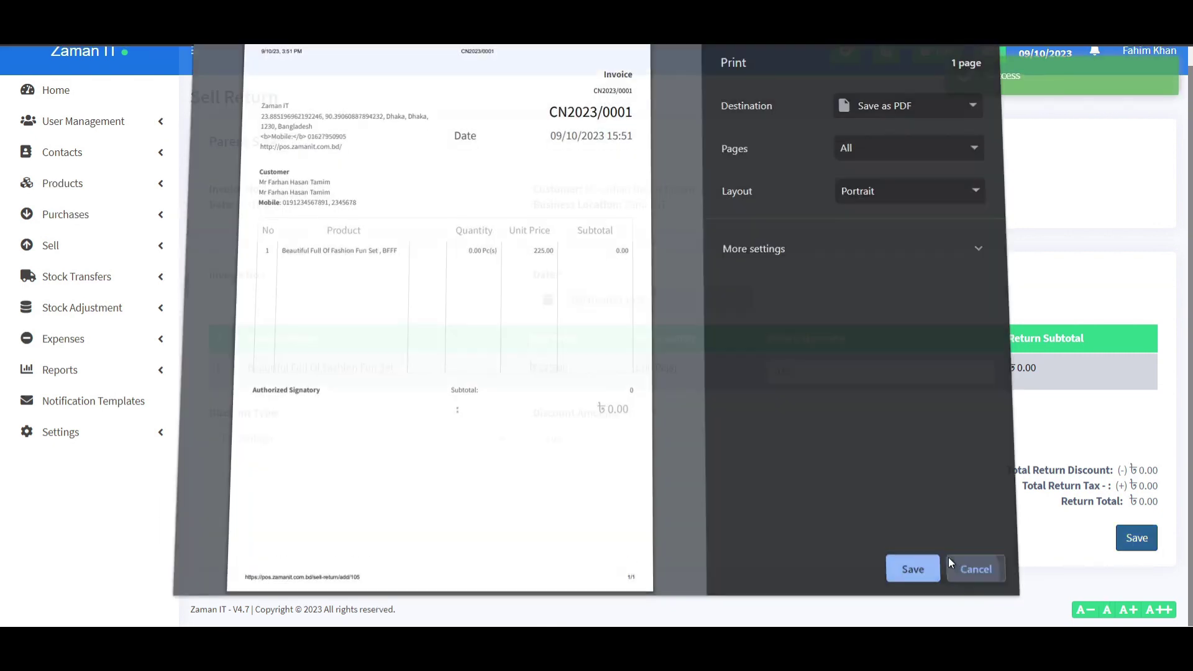
Return to the list of all sales and check the return marker and return due on the newest sale.
click(136, 252)
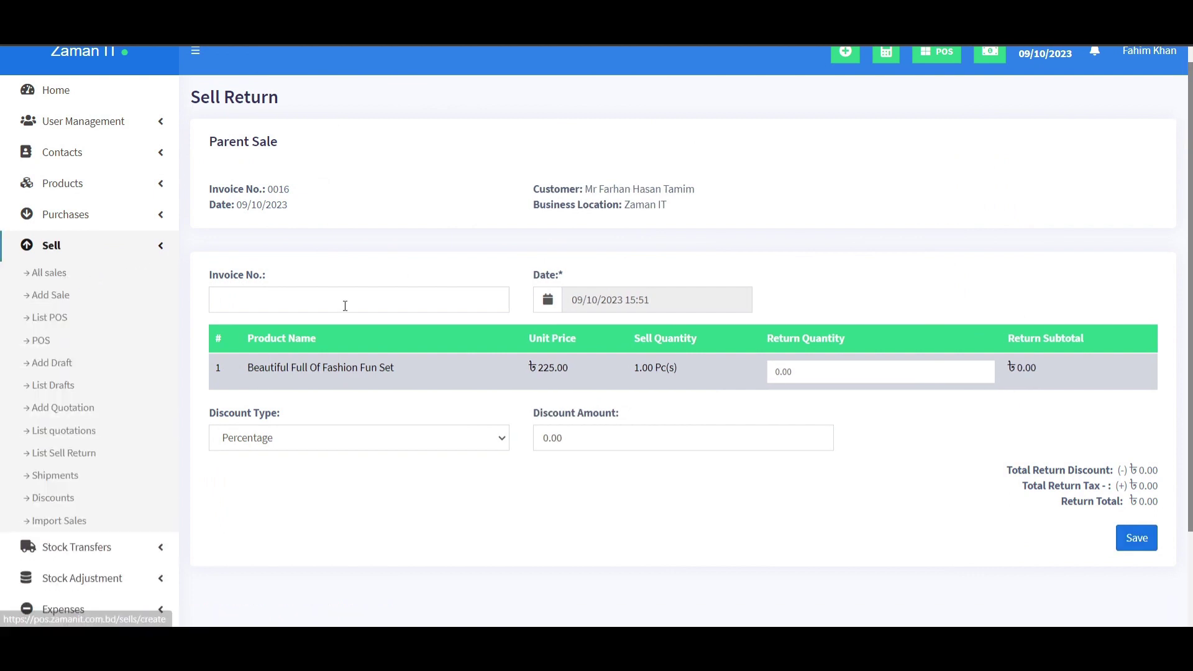
scroll(344, 304, up, 1)
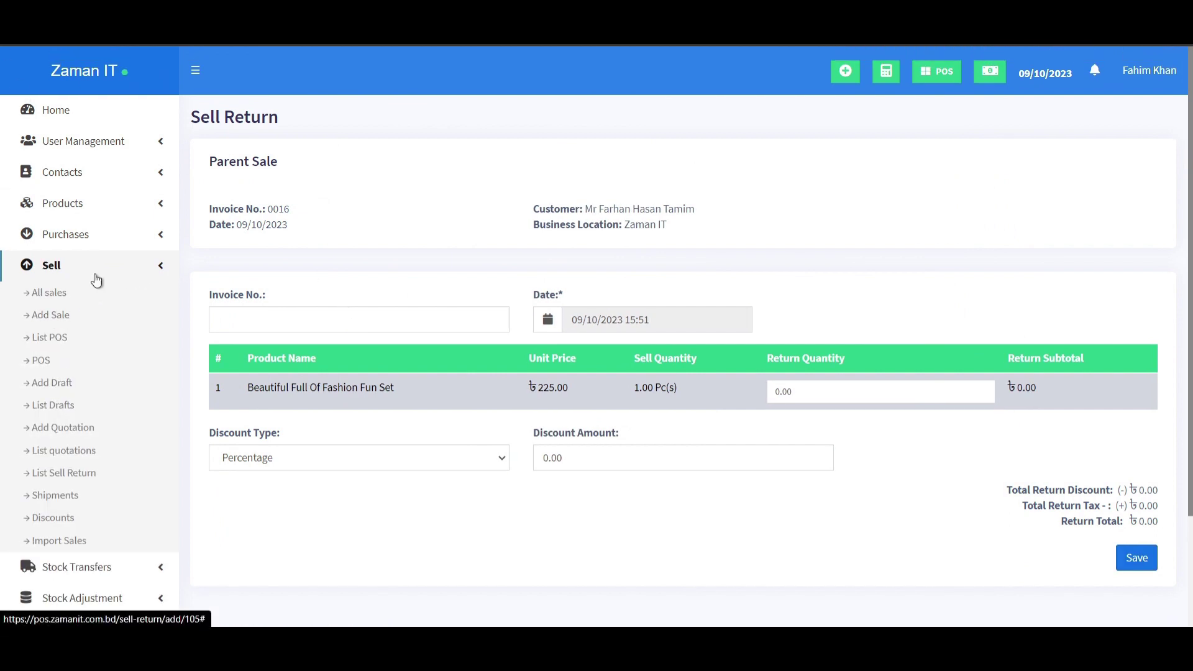
click(65, 294)
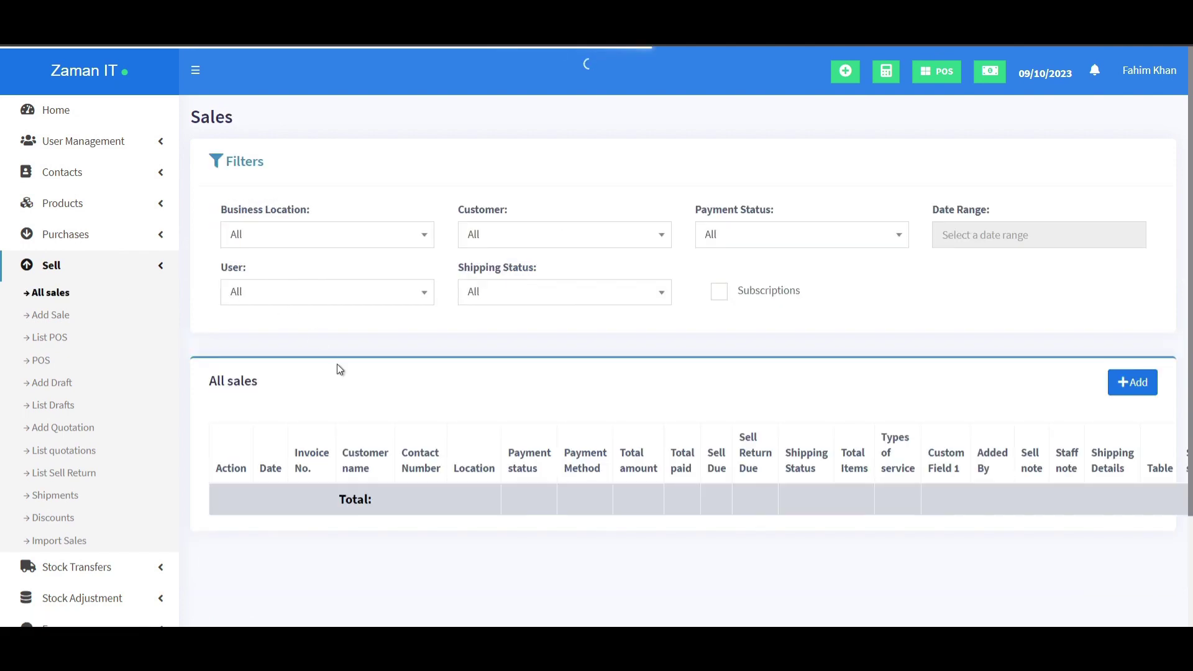
scroll(359, 413, down, 3)
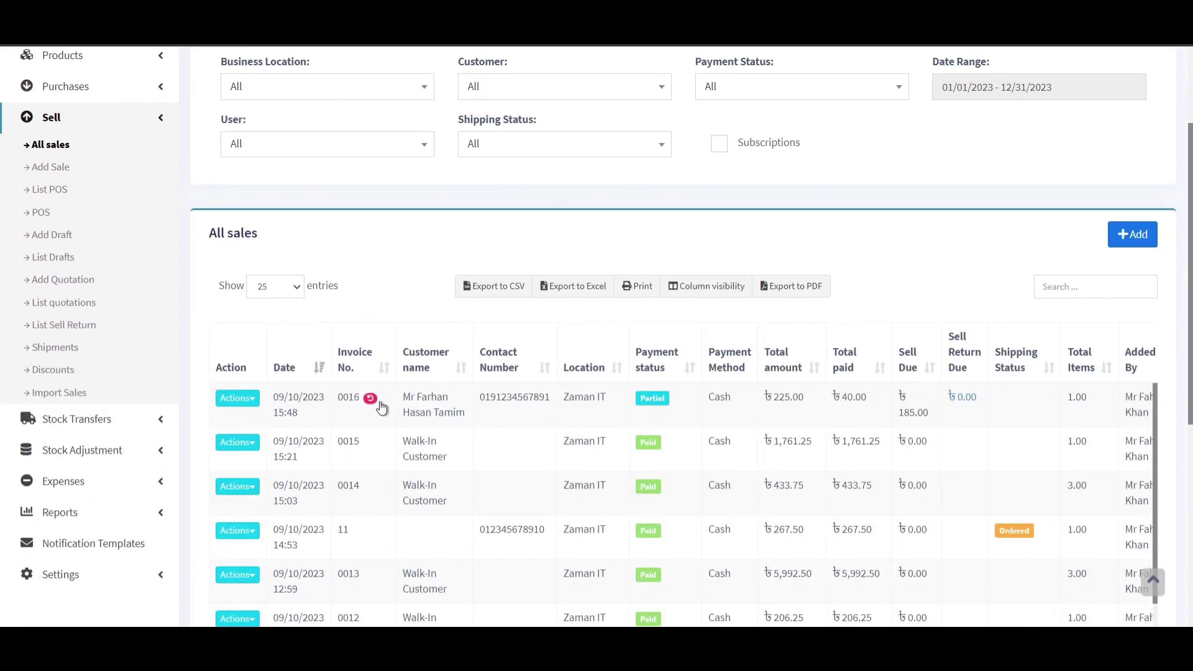
Open a blank Add Sale form and look over its customer, shipping and payment sections without entering anything.
scroll(322, 372, up, 3)
click(55, 315)
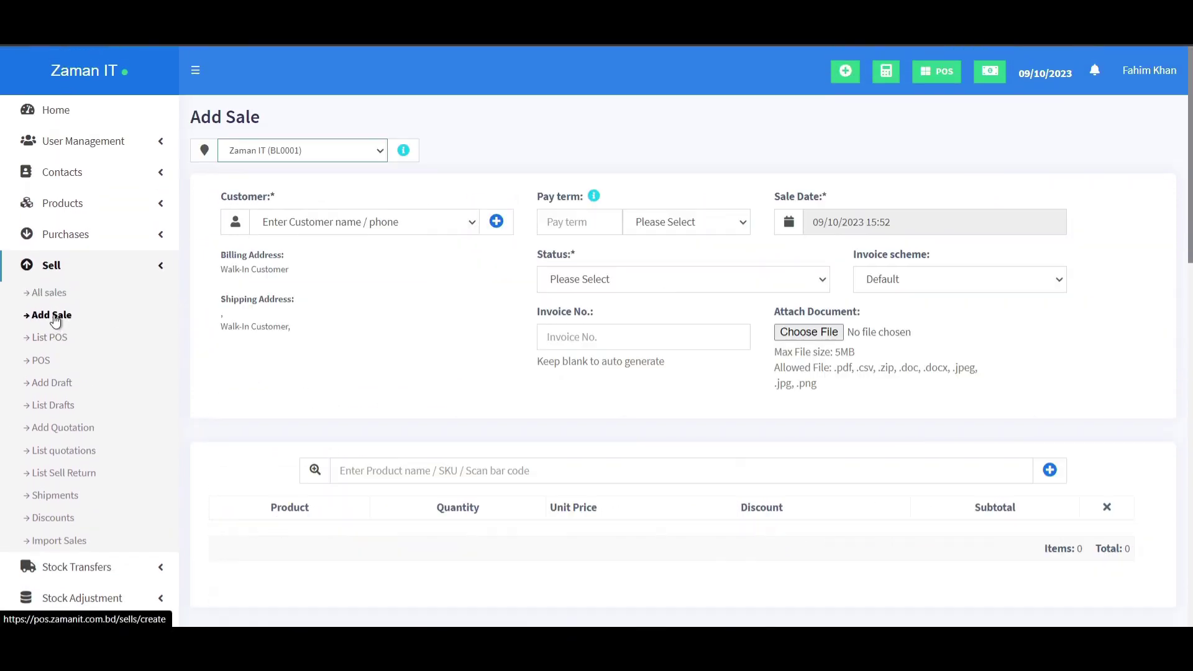
click(421, 239)
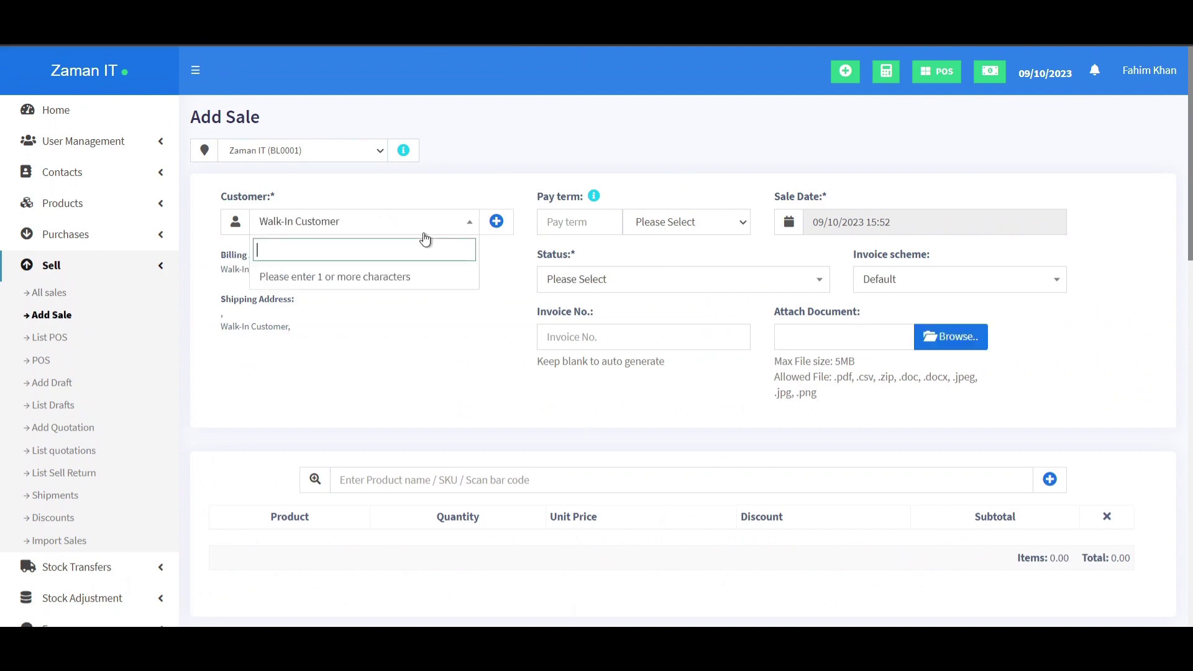
click(425, 239)
scroll(558, 407, down, 15)
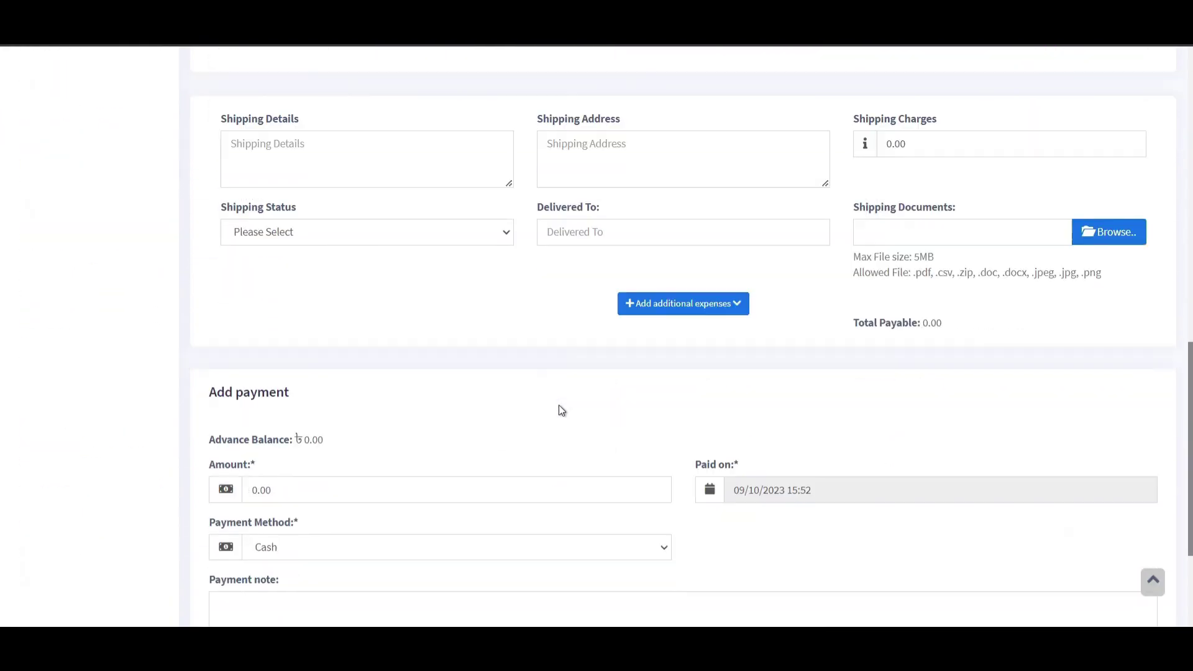
scroll(559, 405, up, 15)
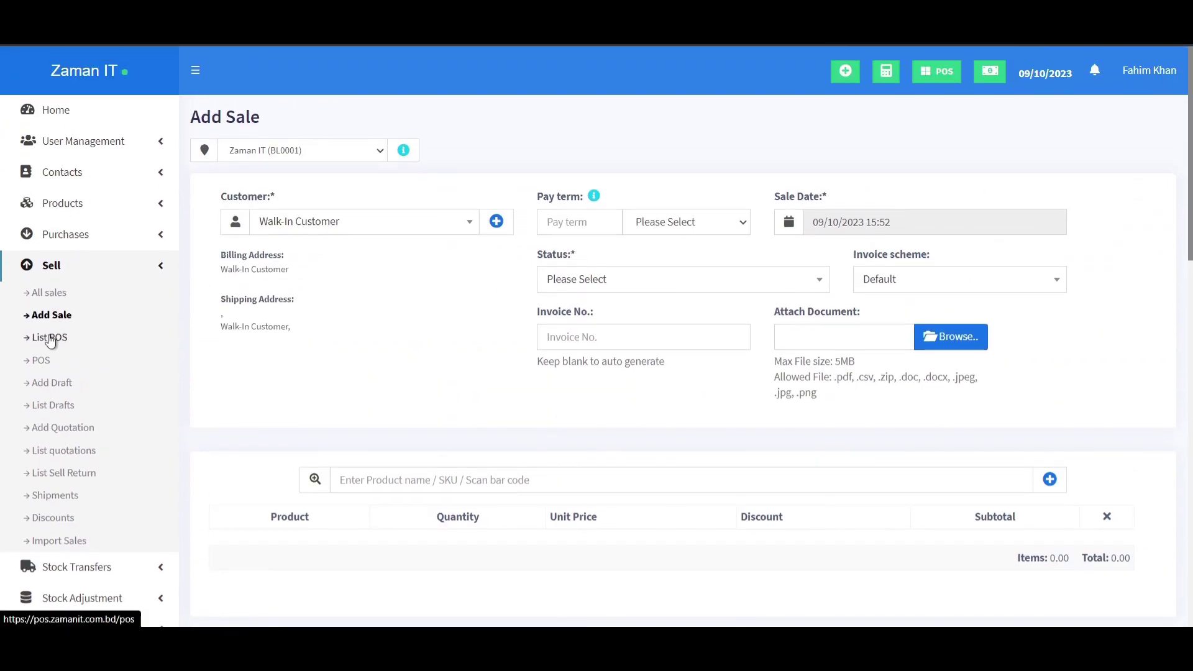
Open the List POS page and review the actions available for the first POS sale.
click(50, 339)
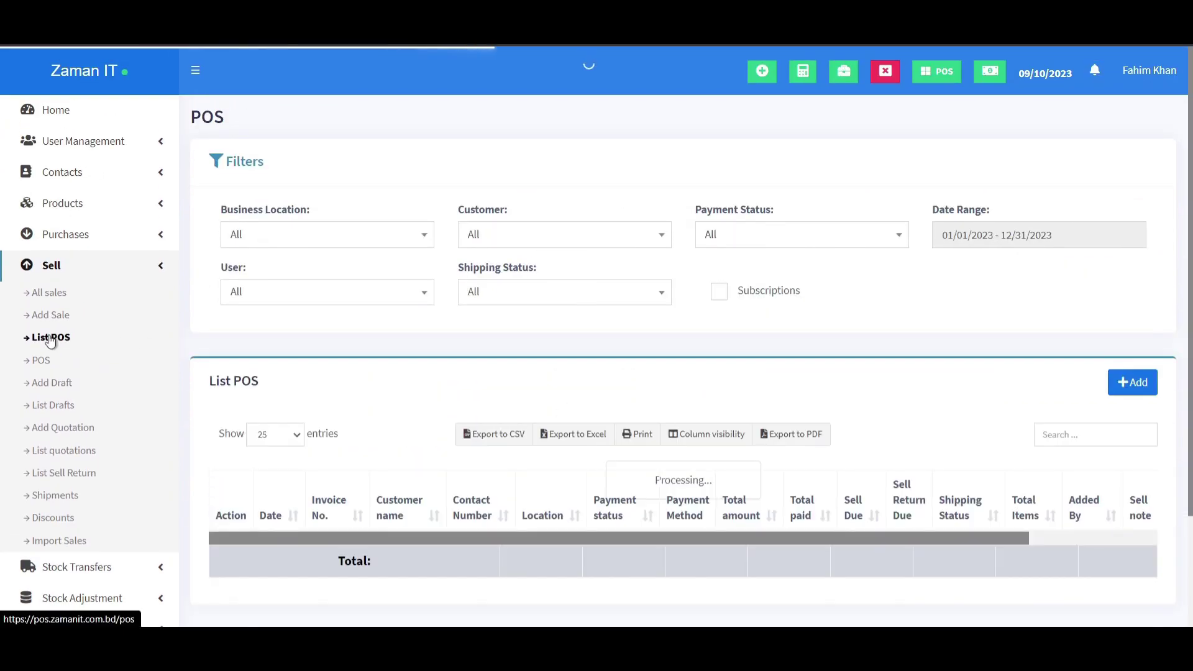
scroll(300, 390, down, 3)
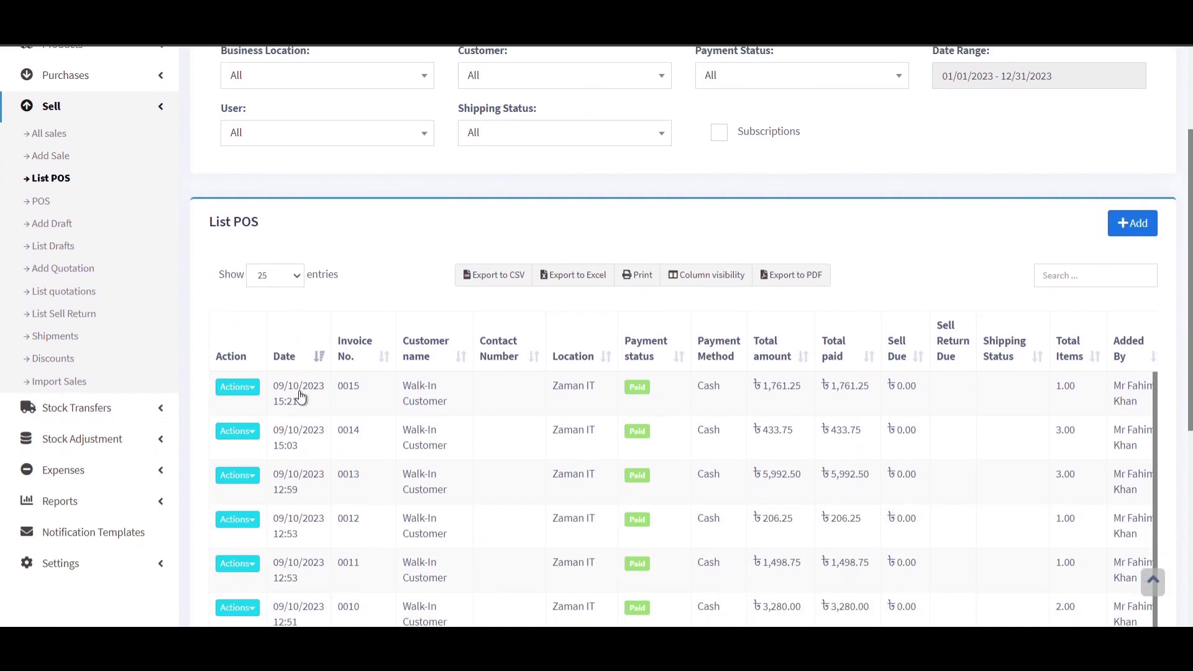
click(237, 349)
scroll(267, 428, down, 1)
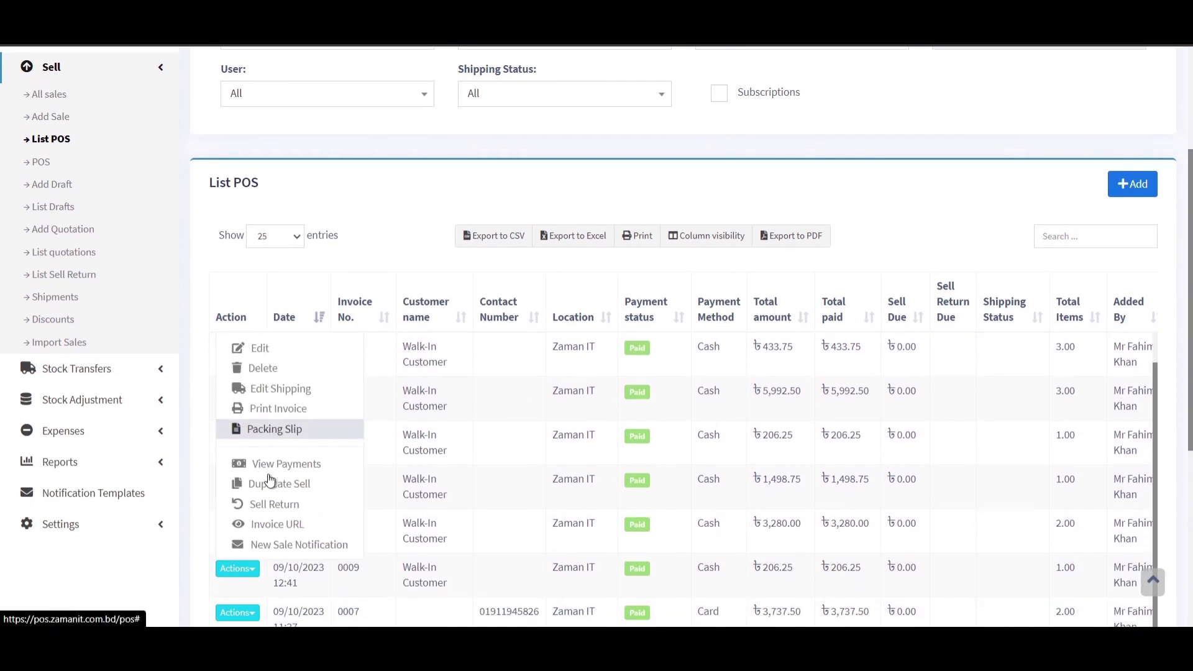
scroll(283, 484, up, 1)
scroll(289, 559, down, 1)
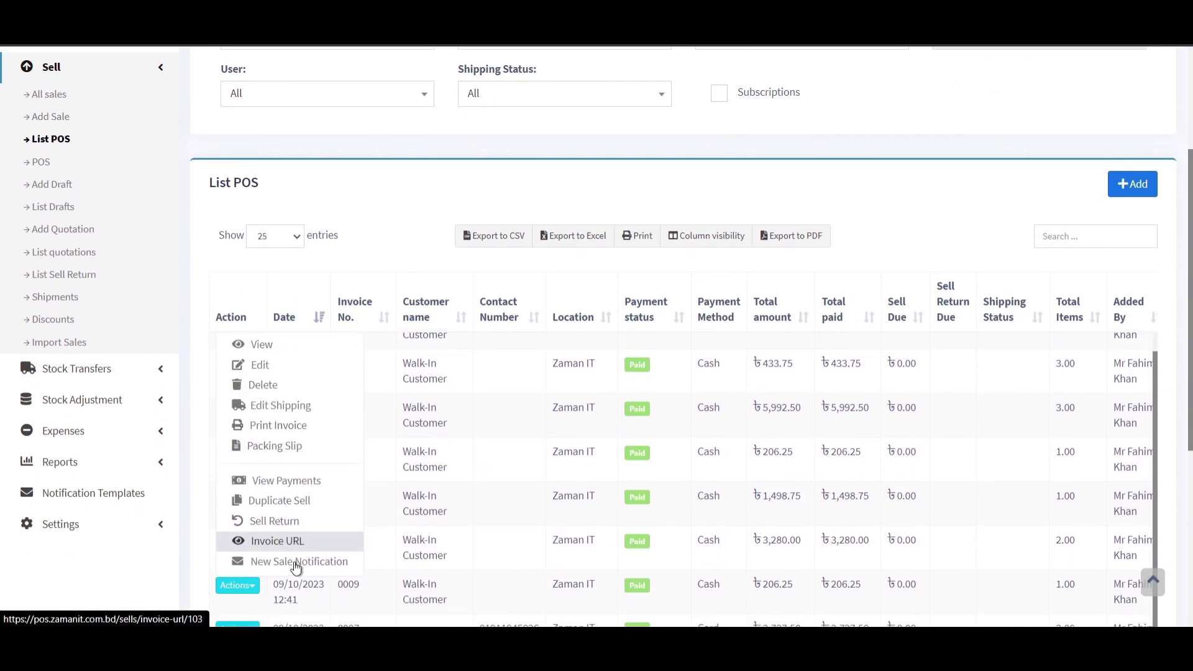
Start a POS sale, try adding brb3, add one Bashundhara Paper Napkins (BPN), complete it as a cash payment and cancel the invoice print.
click(1133, 184)
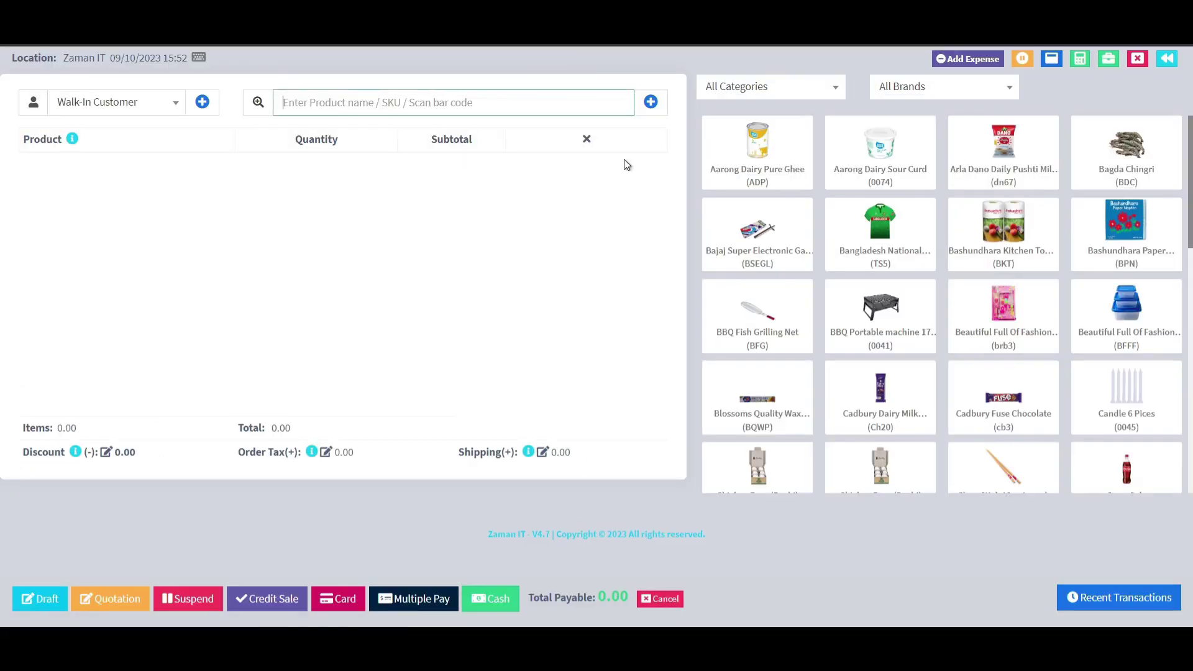
click(992, 304)
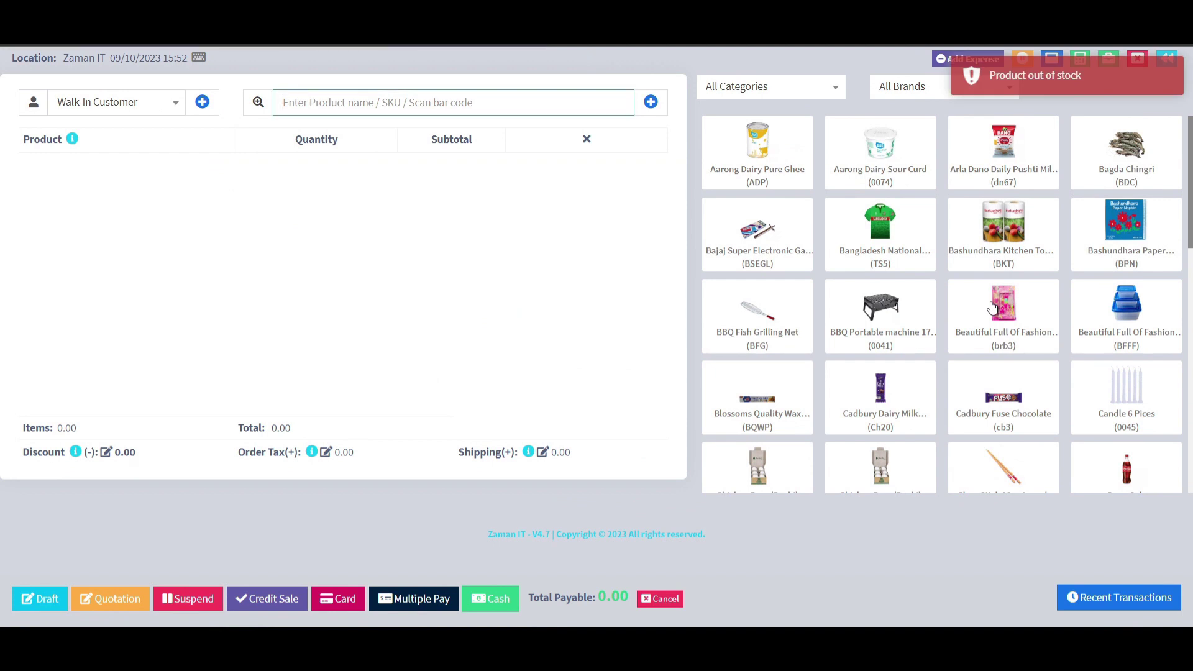
click(1118, 256)
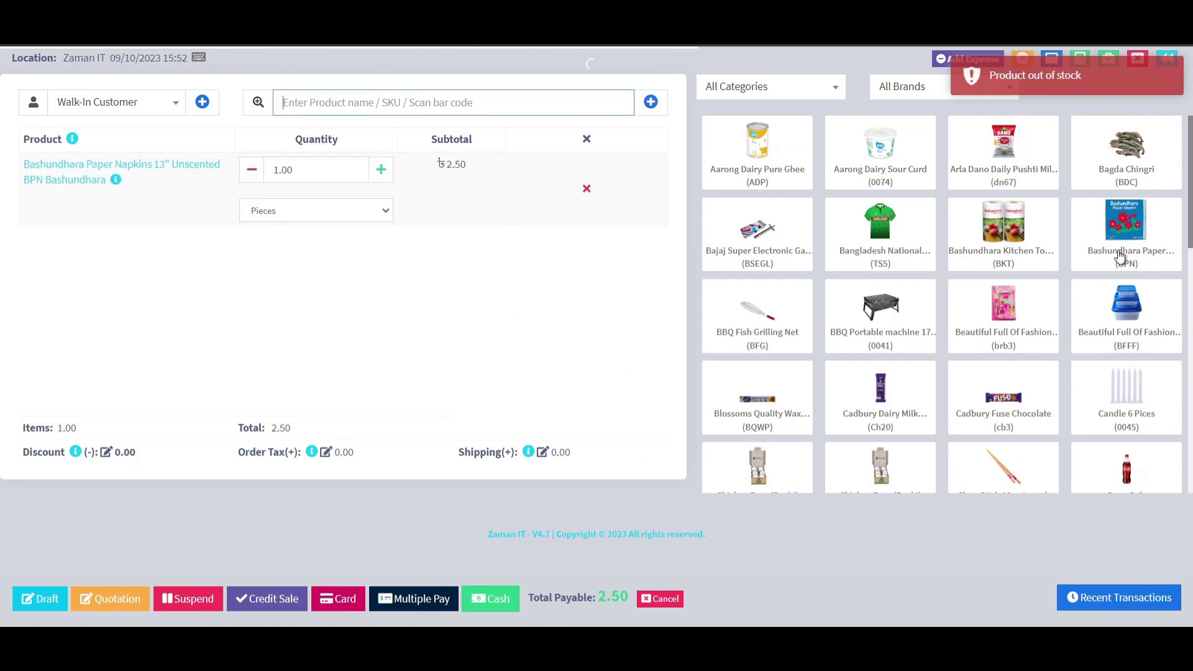
click(505, 602)
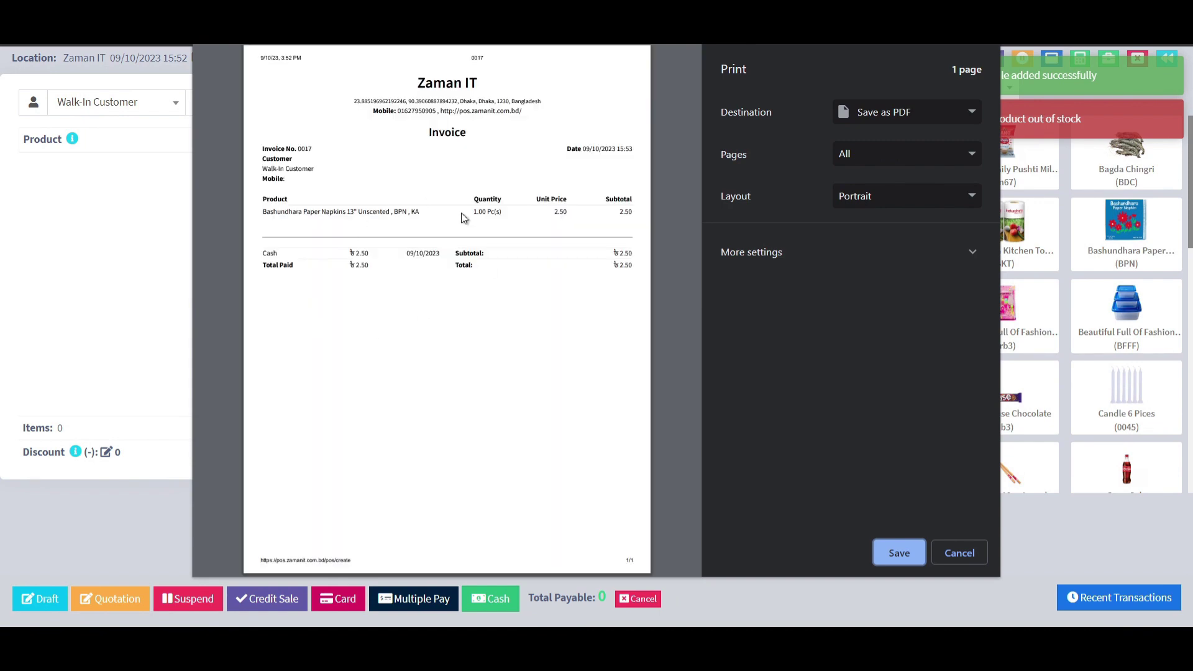
click(959, 555)
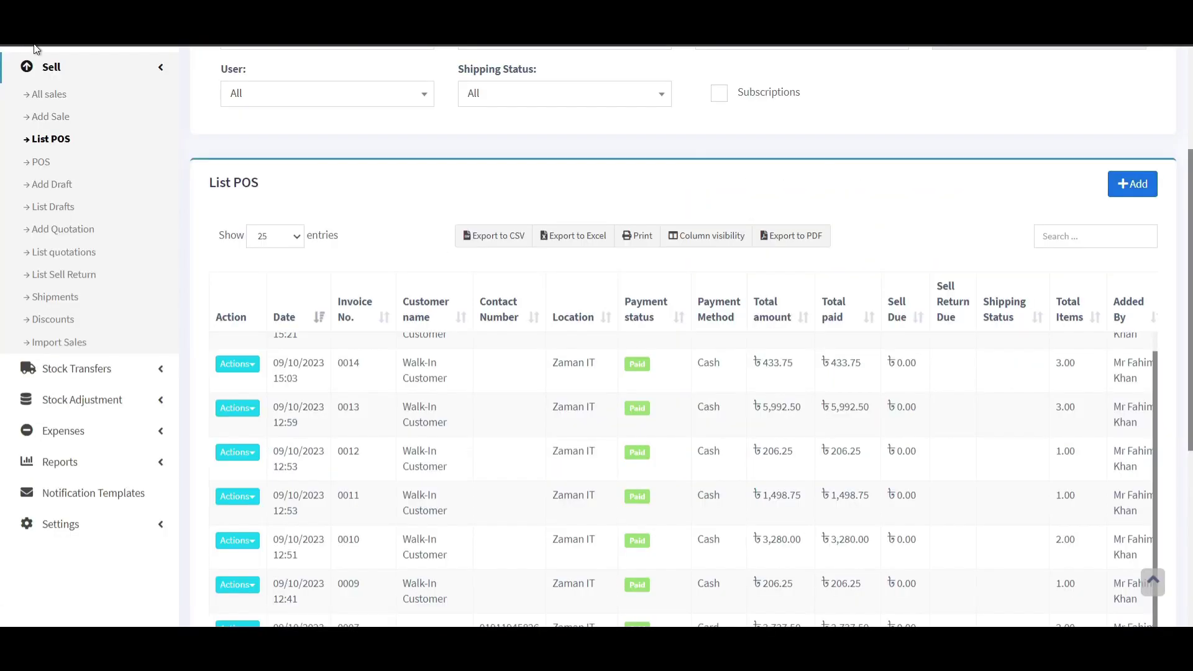
Save a sell return for the newest POS sale with return quantity left at 0.00, and cancel its print.
scroll(322, 333, up, 1)
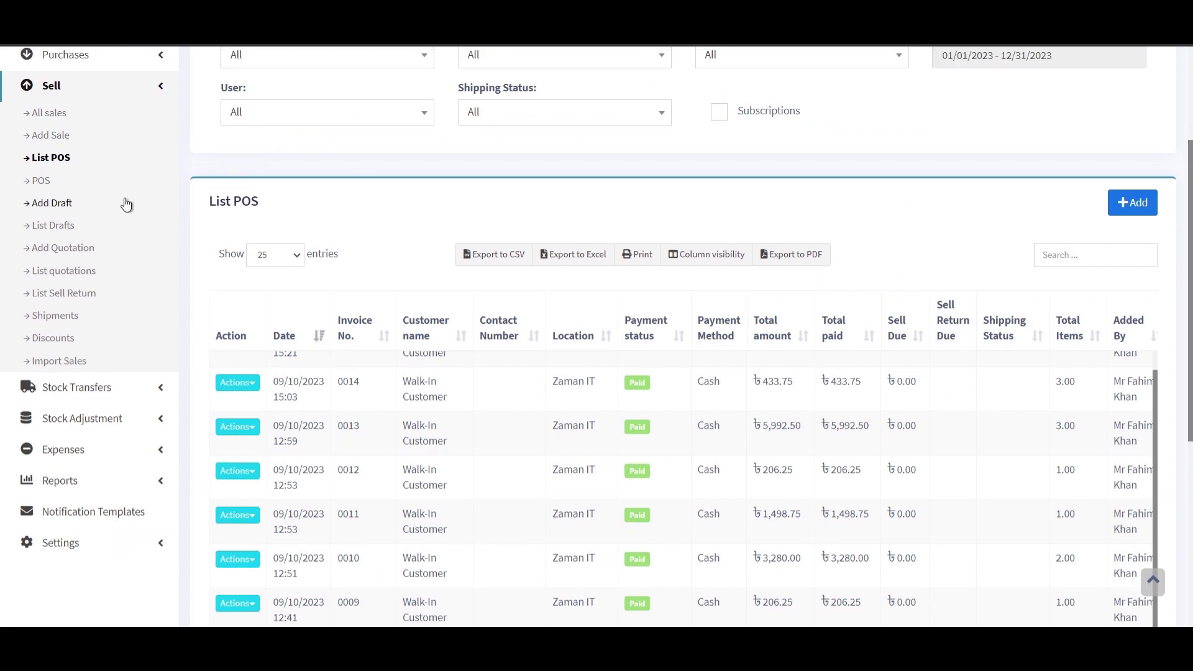
click(76, 156)
scroll(773, 405, down, 3)
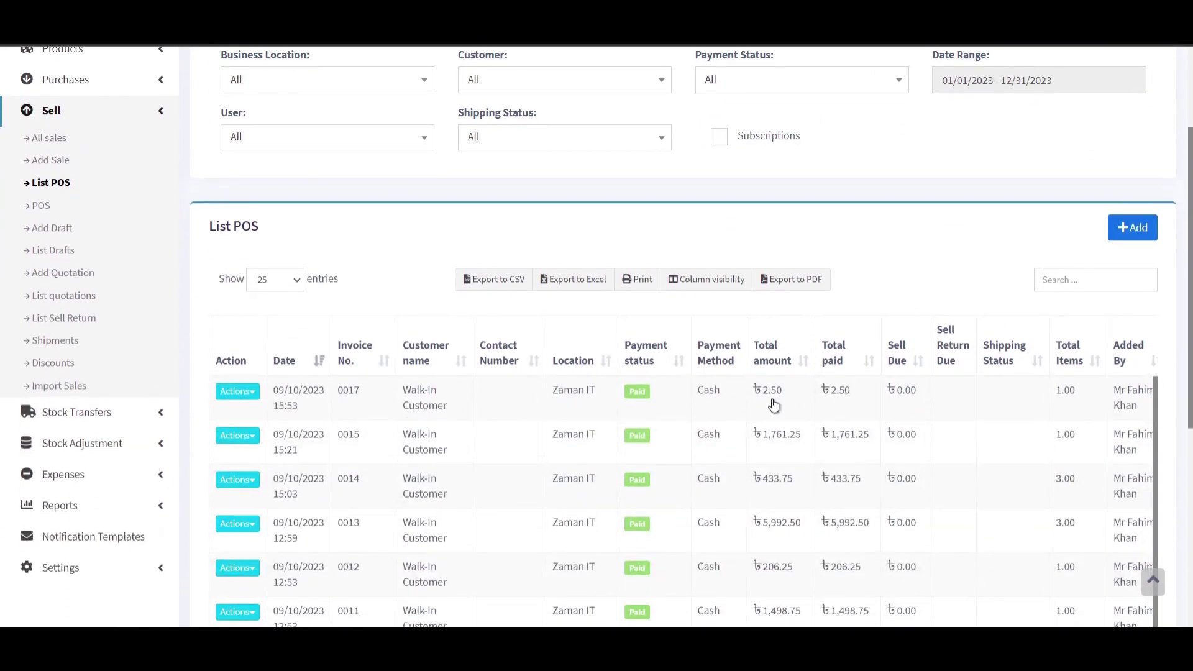
click(246, 391)
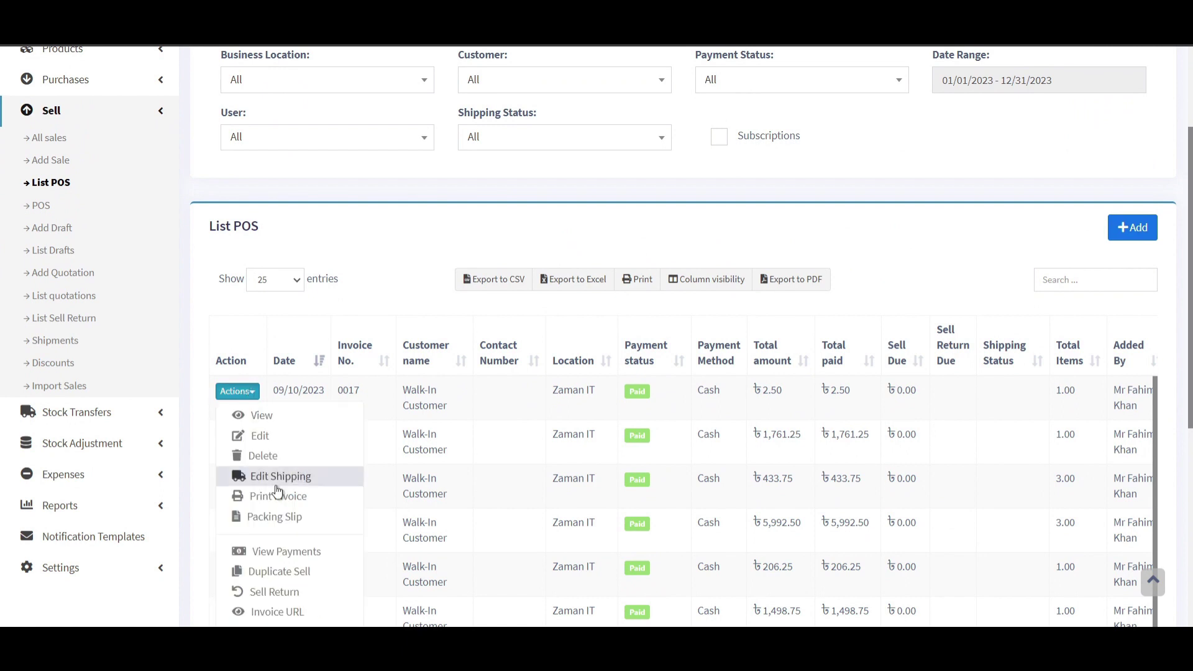
click(277, 591)
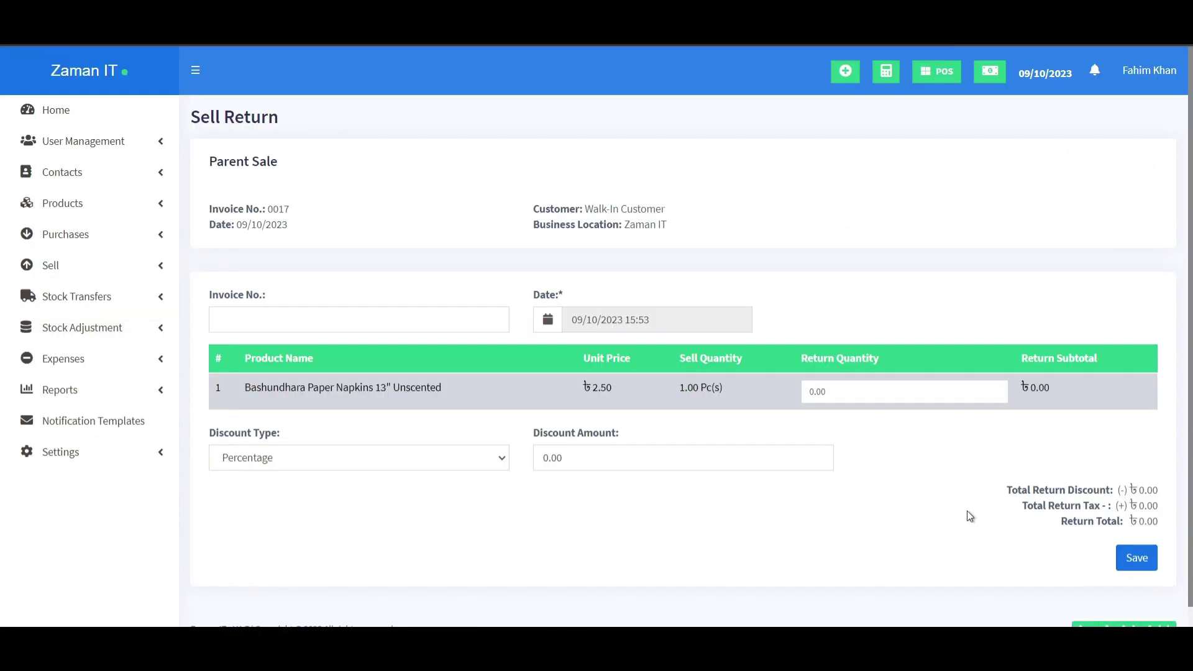
click(1135, 559)
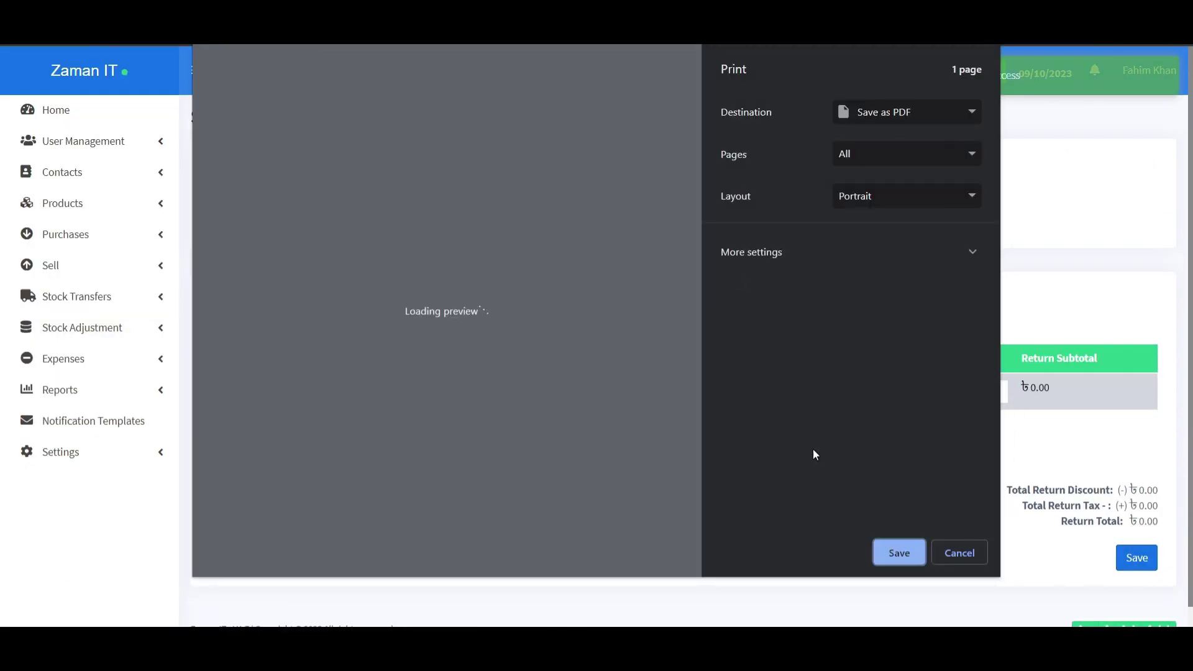
click(958, 555)
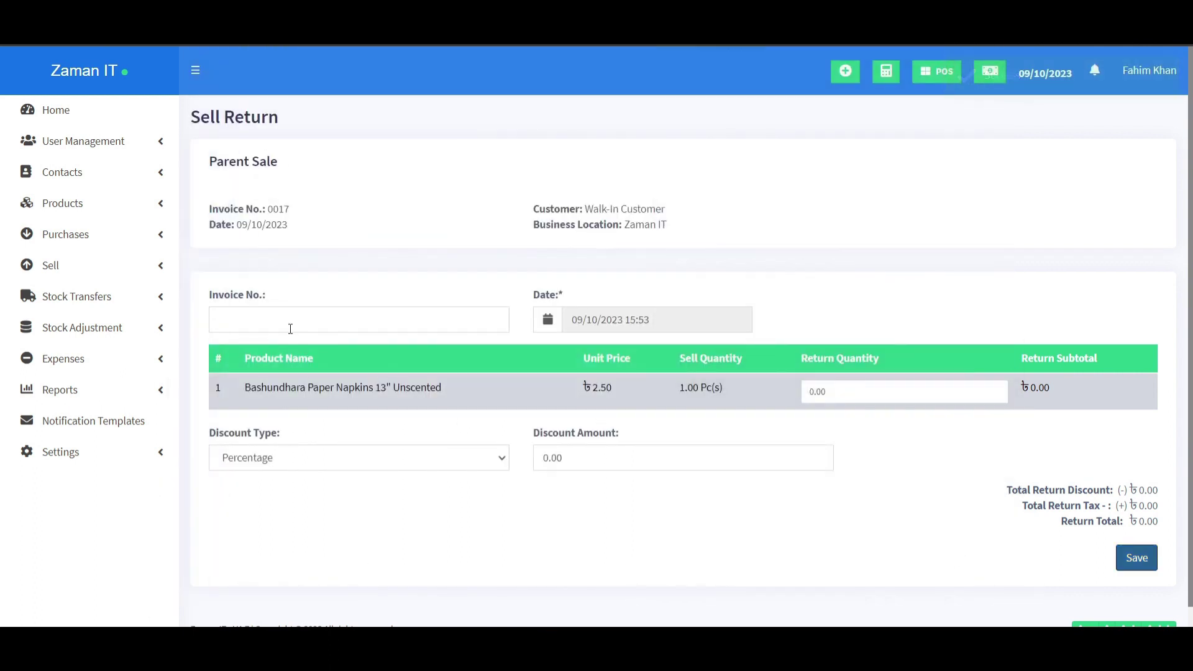
Return to the List POS page and check the newest sale for its return marker and return due.
click(154, 271)
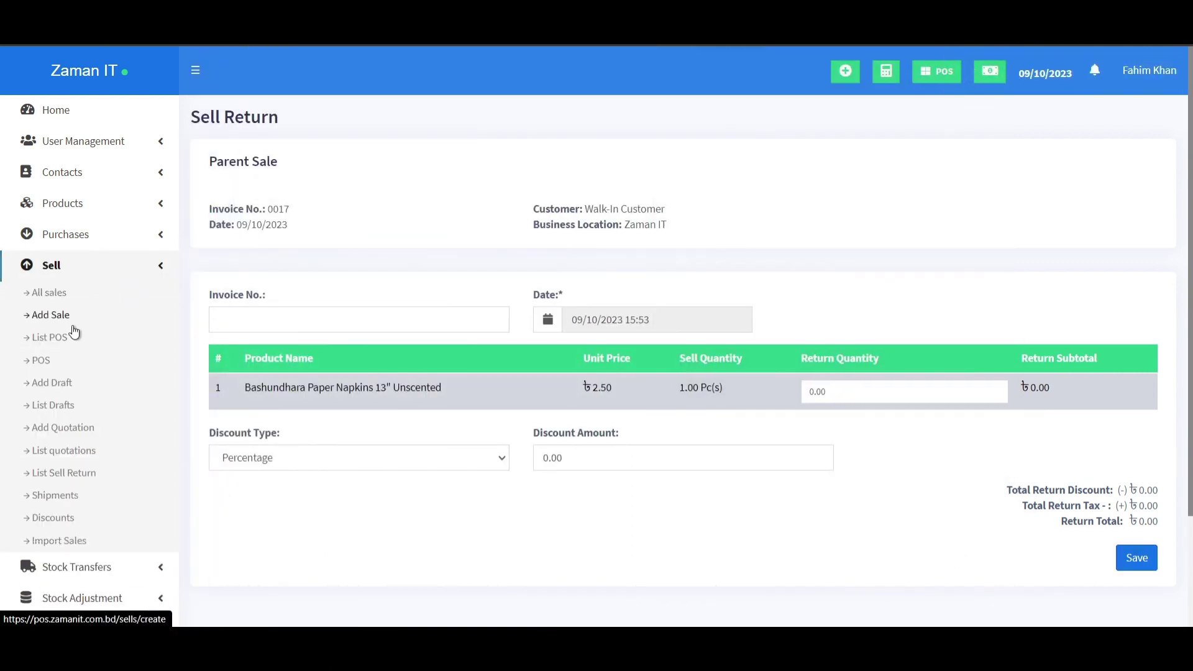
click(44, 360)
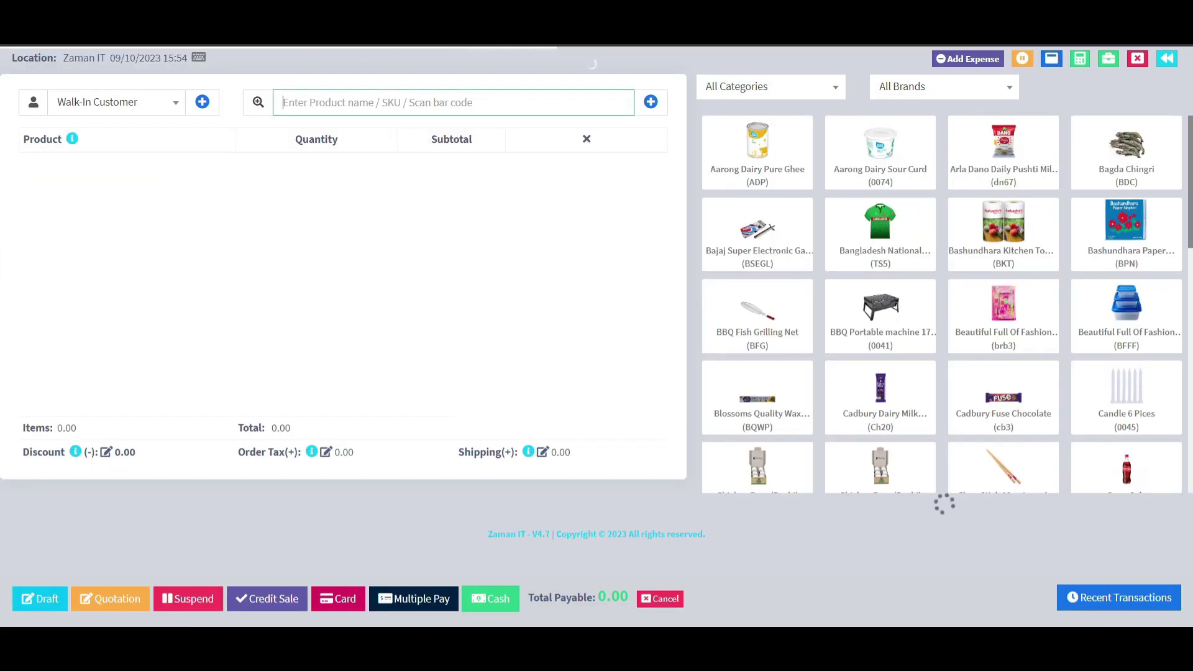
key(alt+Left)
click(67, 267)
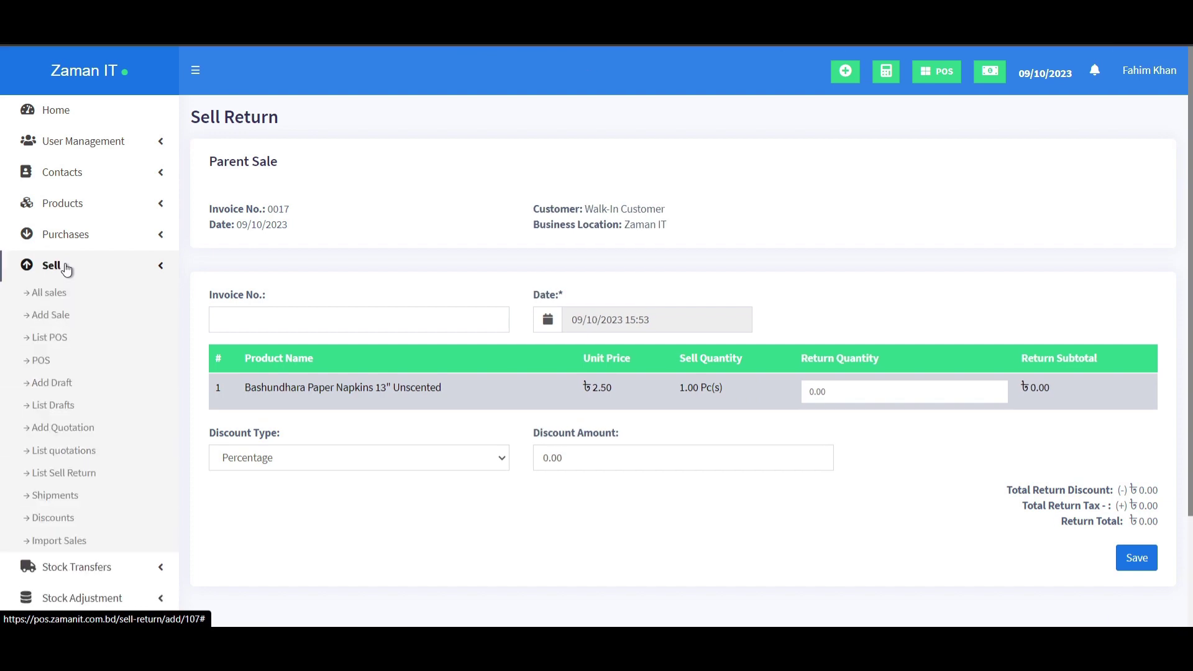
click(50, 337)
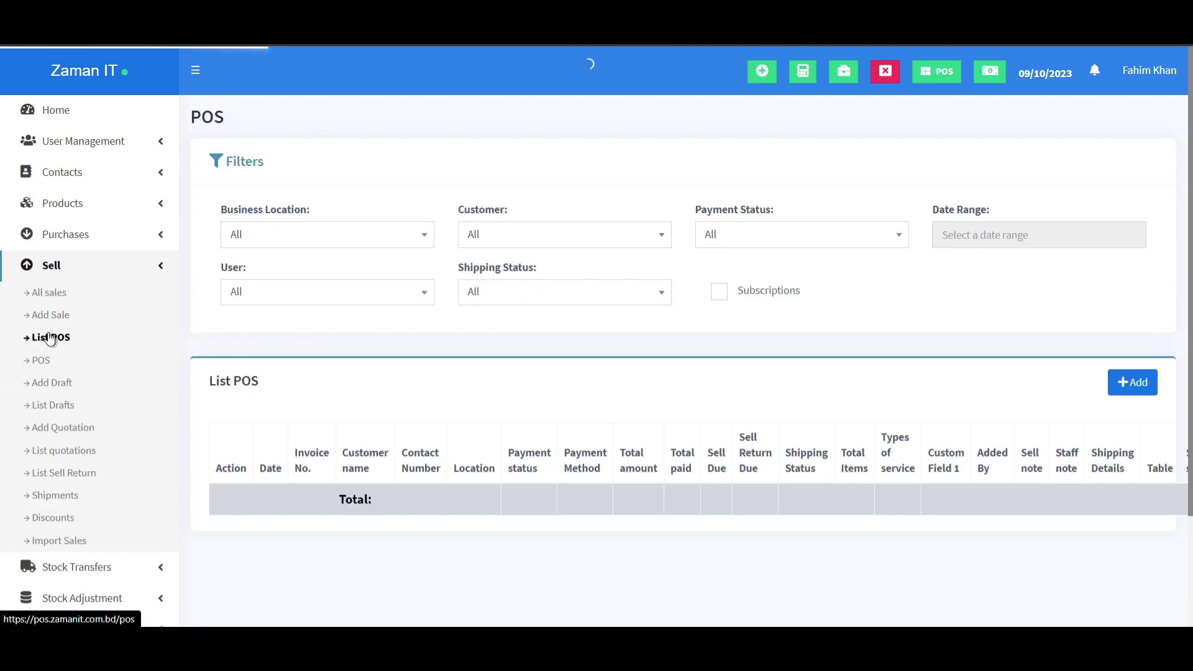
scroll(438, 456, down, 2)
scroll(432, 455, down, 1)
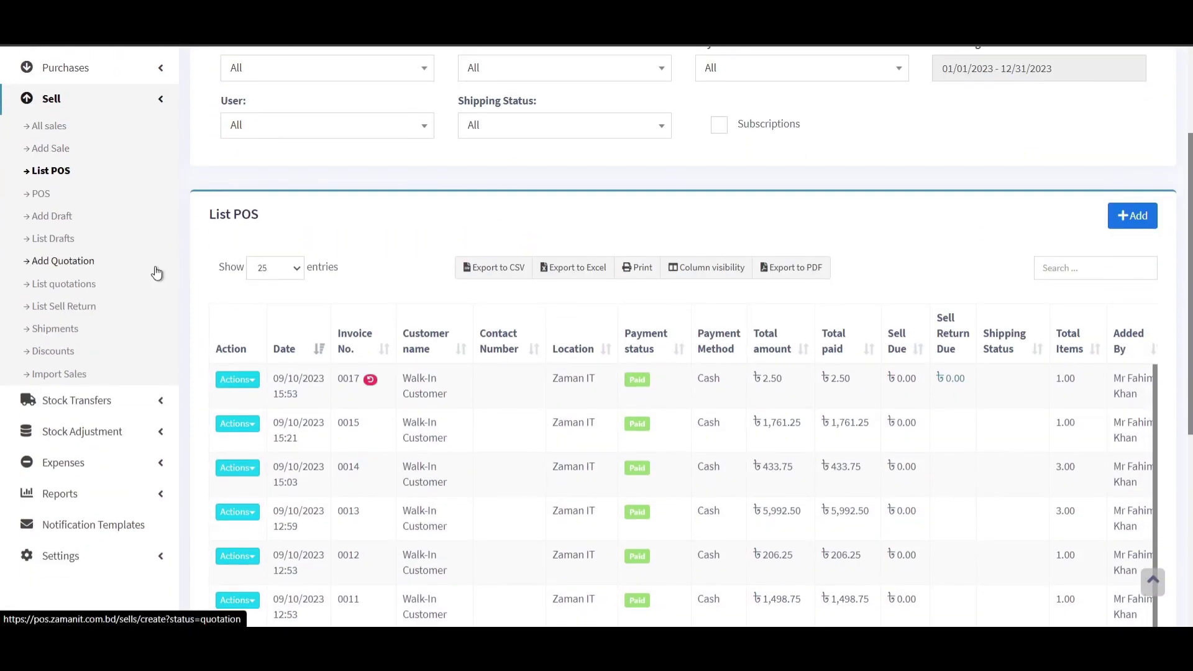
Open a blank Add Draft form and look over its customer, product, discount and shipping sections.
click(41, 223)
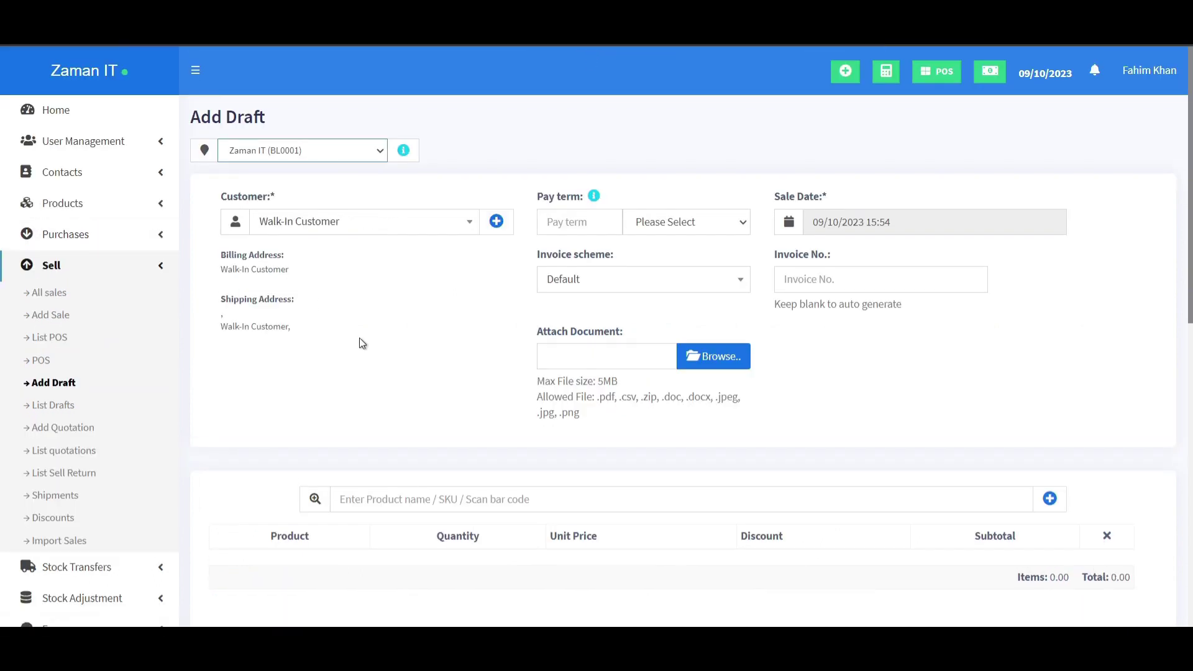
scroll(370, 301, down, 10)
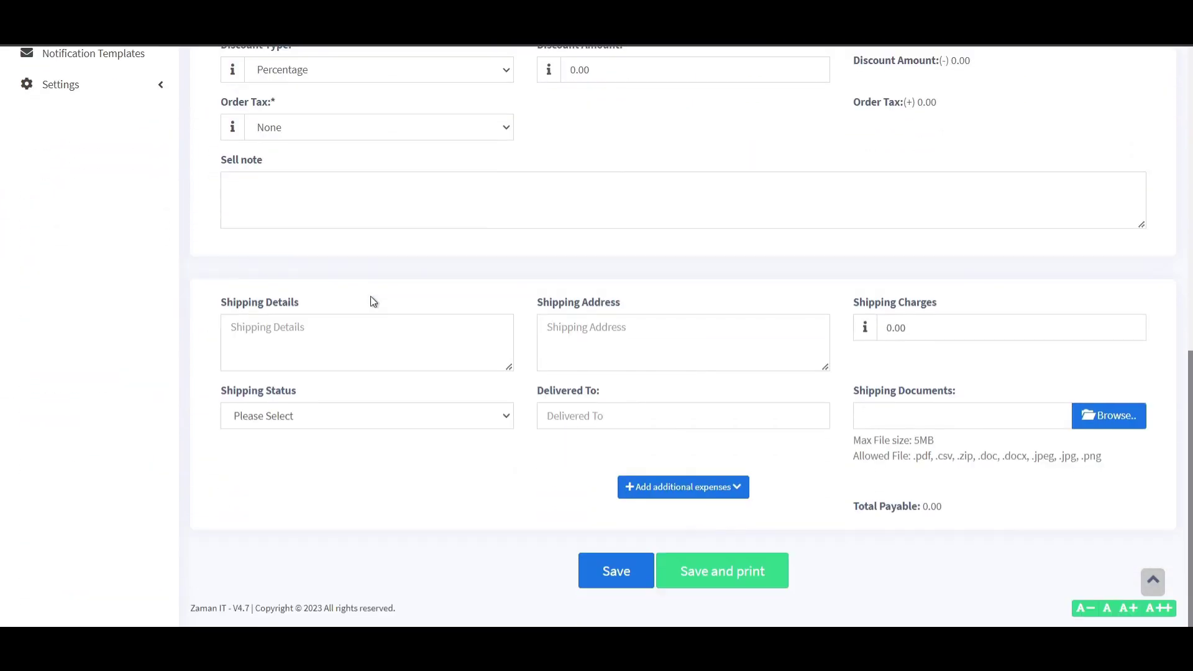
scroll(370, 301, up, 10)
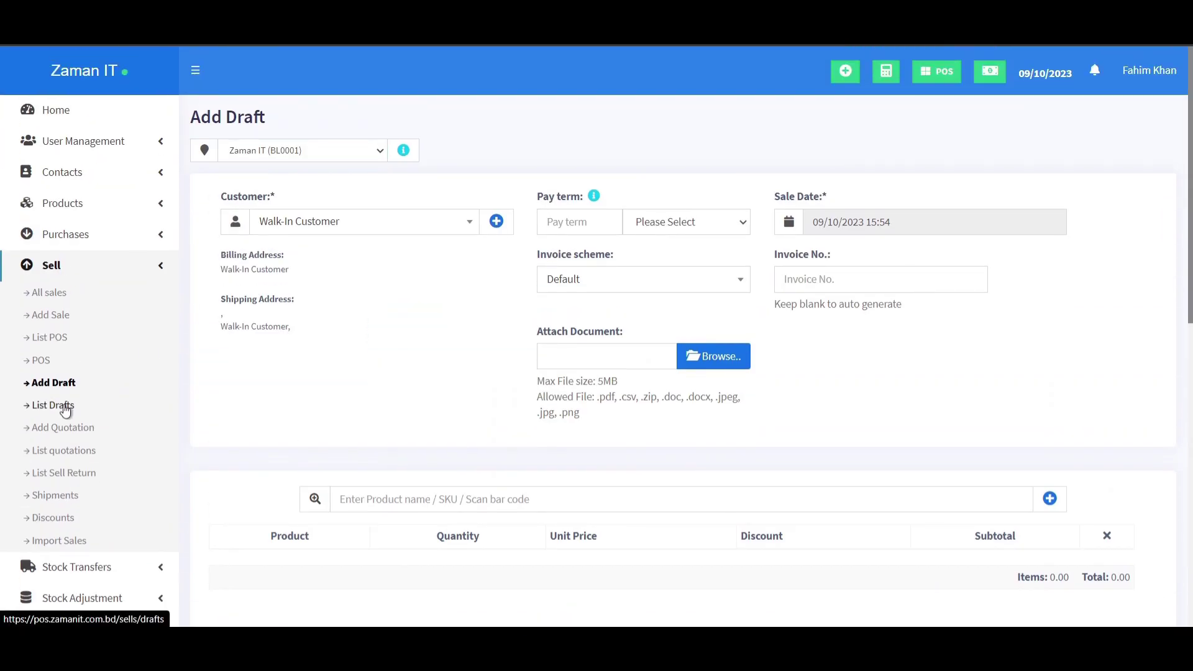
Look over the list of drafts, open a blank draft form from it and return to the list.
click(64, 404)
scroll(312, 320, down, 4)
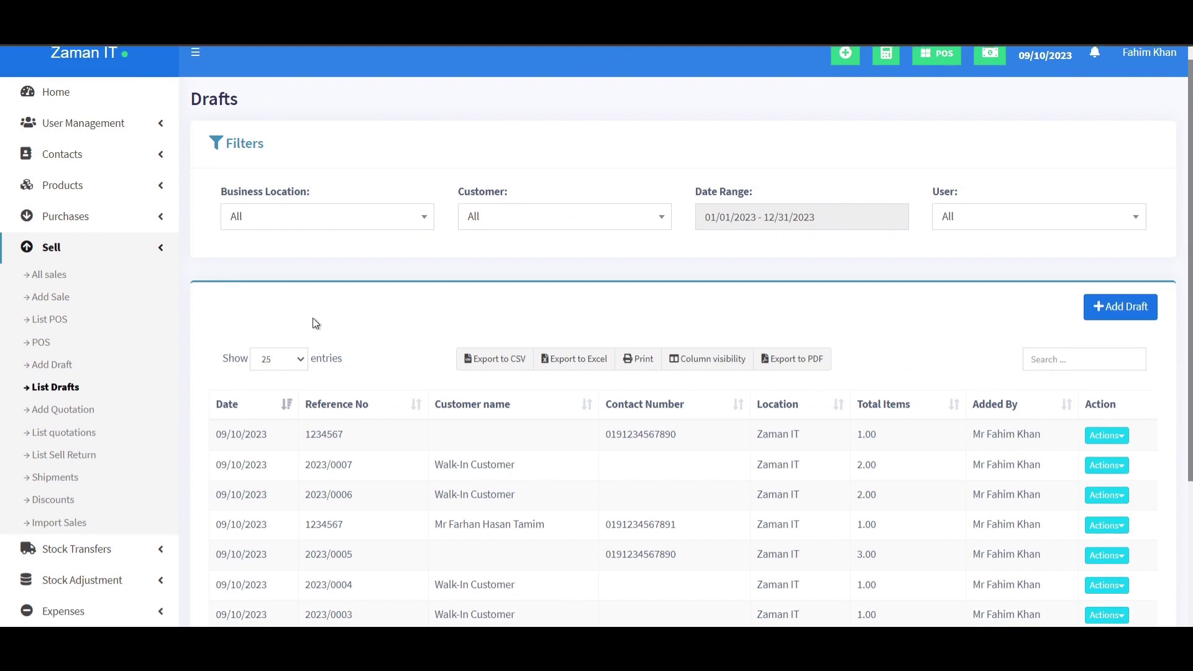
scroll(314, 324, up, 3)
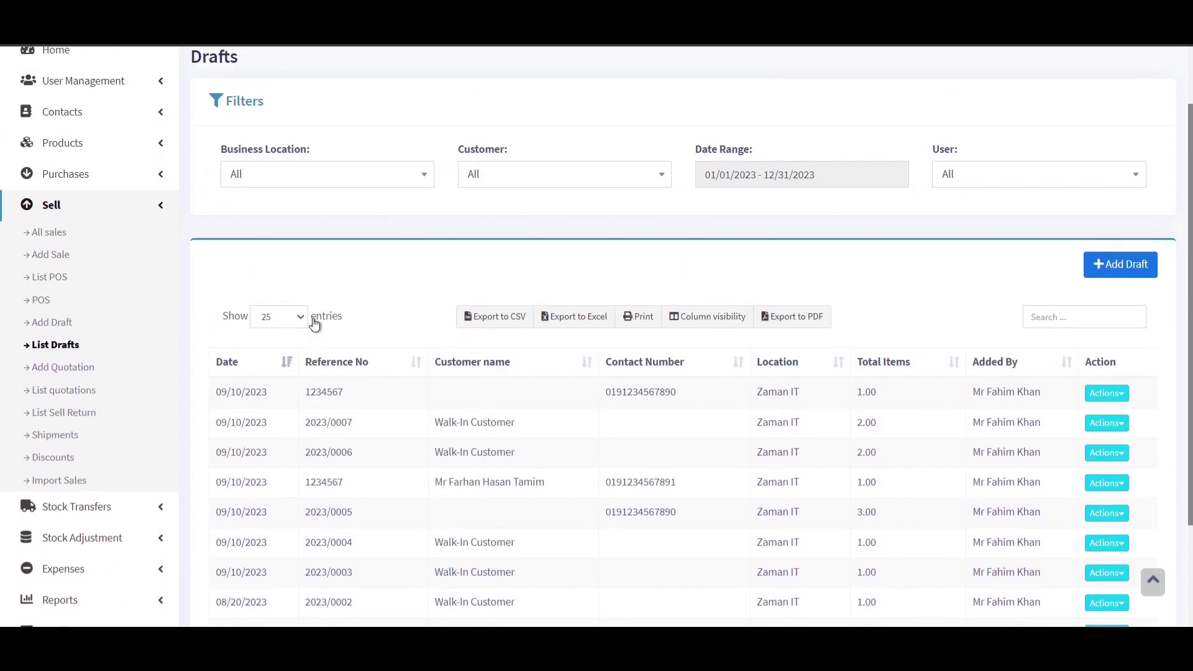
click(1099, 269)
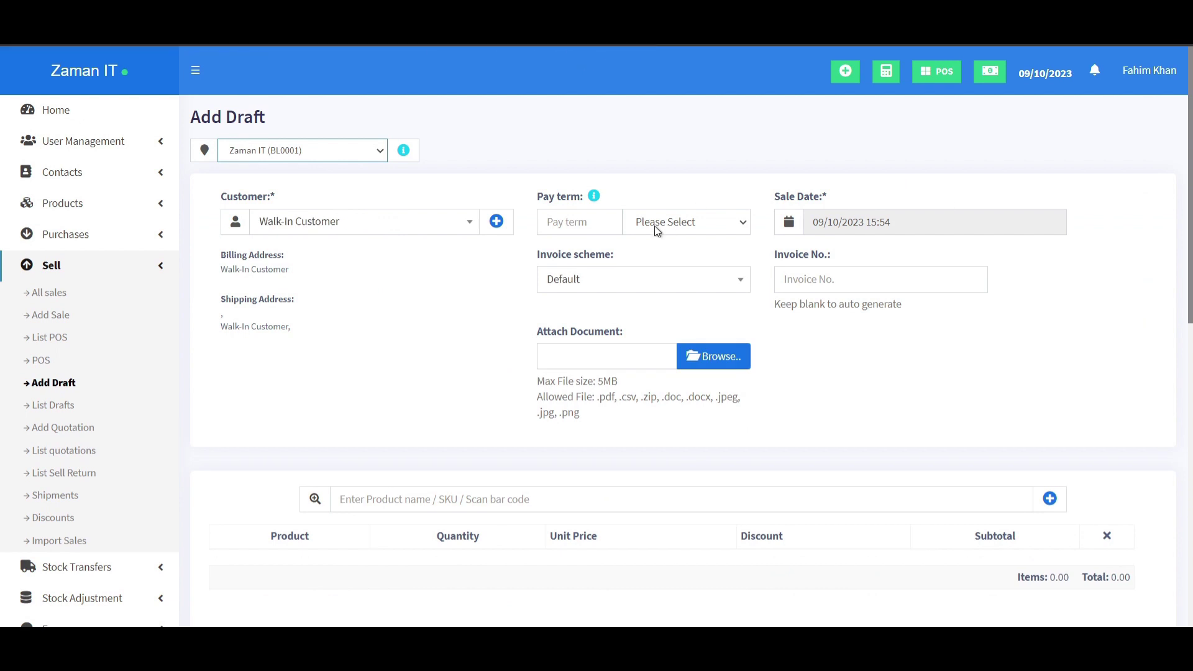
click(52, 404)
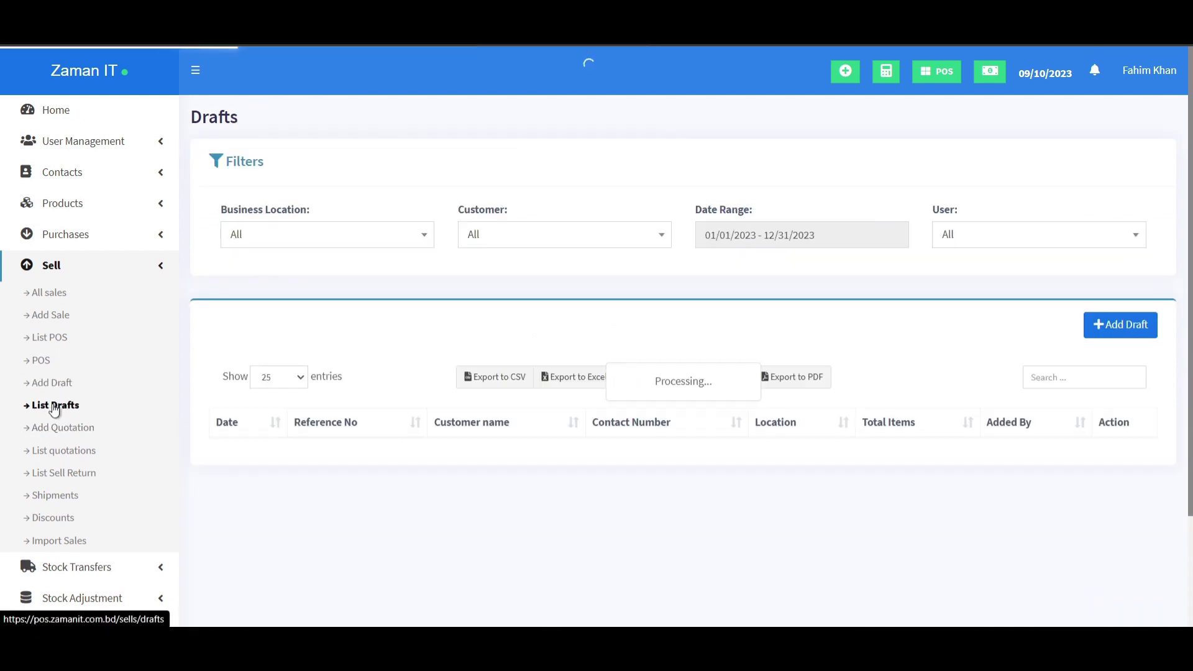
Review the actions available for the first draft in the list without choosing one.
scroll(433, 453, down, 2)
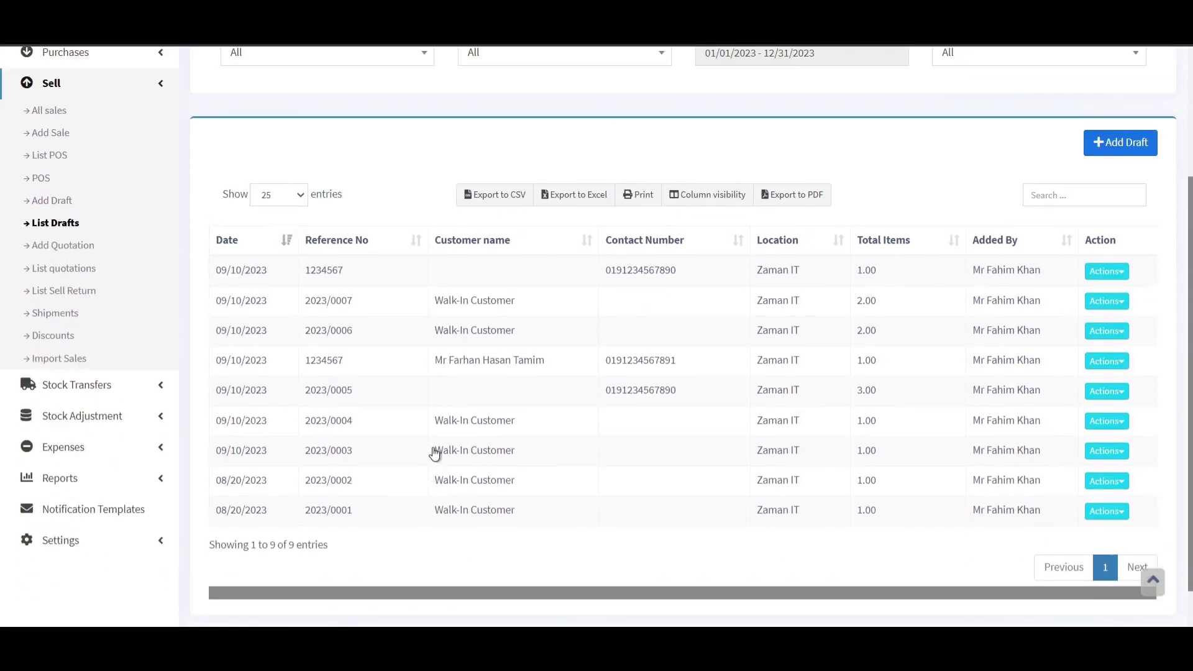
click(1121, 318)
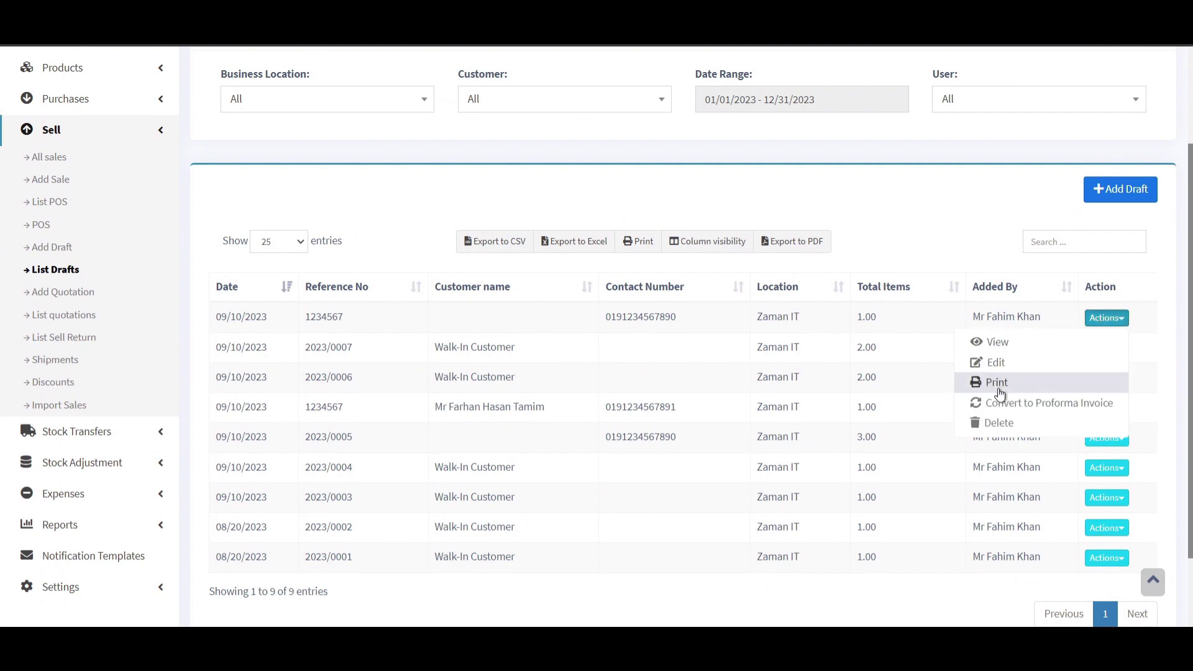
click(937, 230)
scroll(318, 336, down, 1)
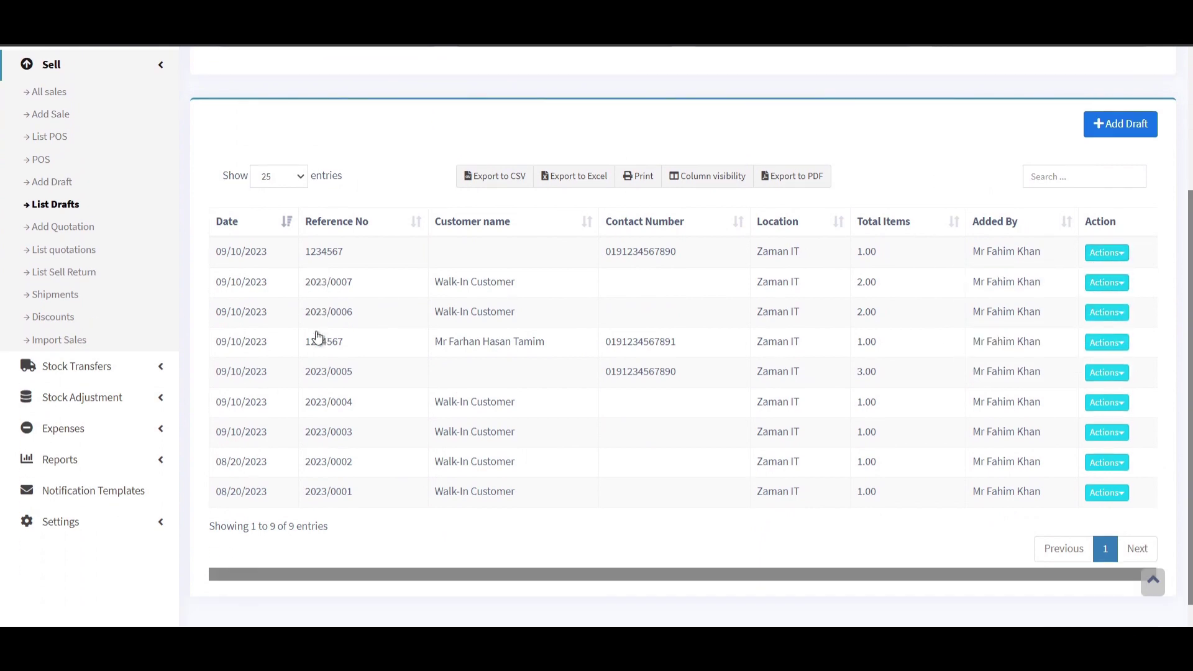
Open a blank Add Quotation form, dismiss the Energy Saver notice and look over all its sections.
click(65, 227)
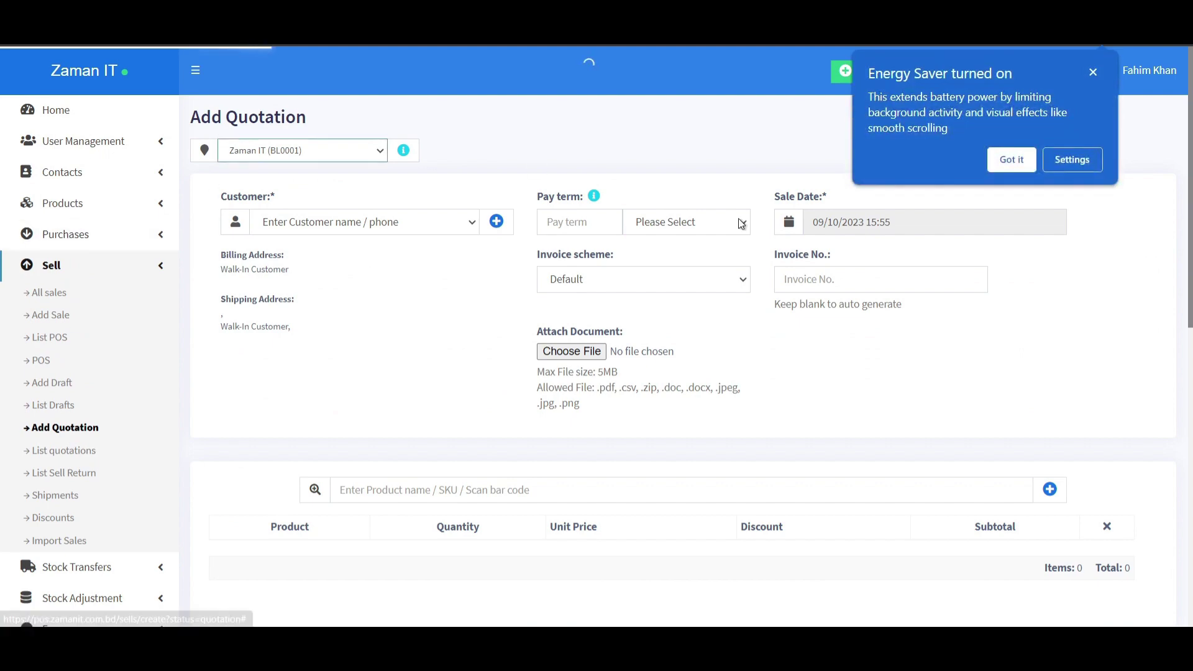
click(1010, 161)
scroll(906, 430, down, 5)
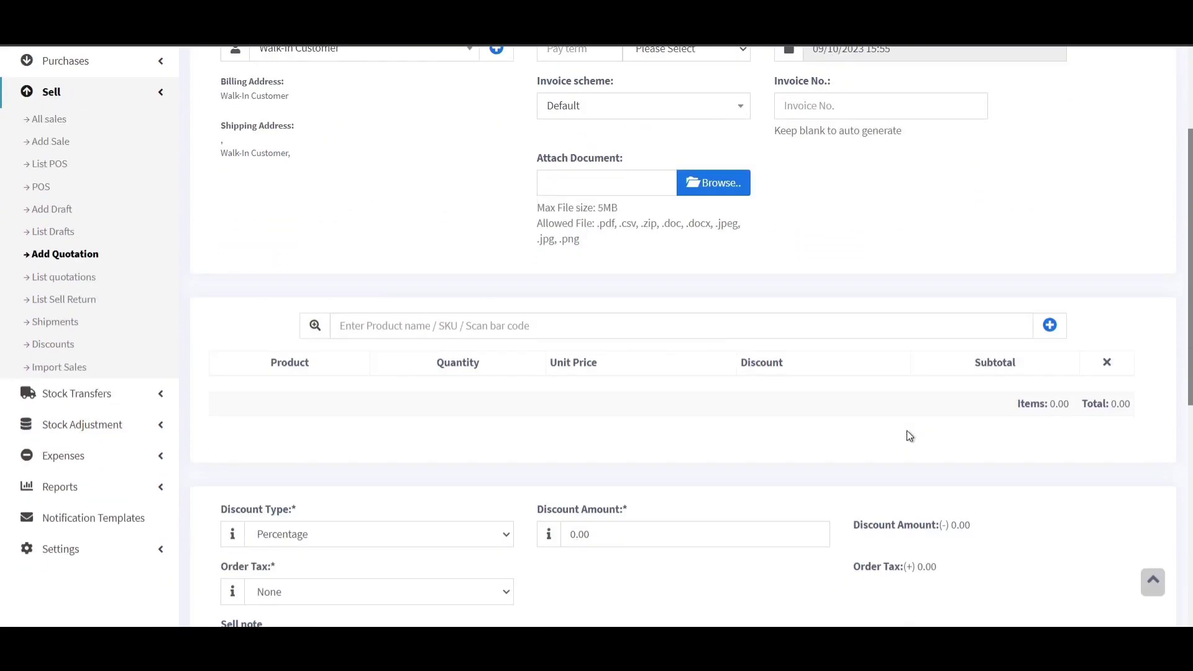
scroll(907, 435, down, 5)
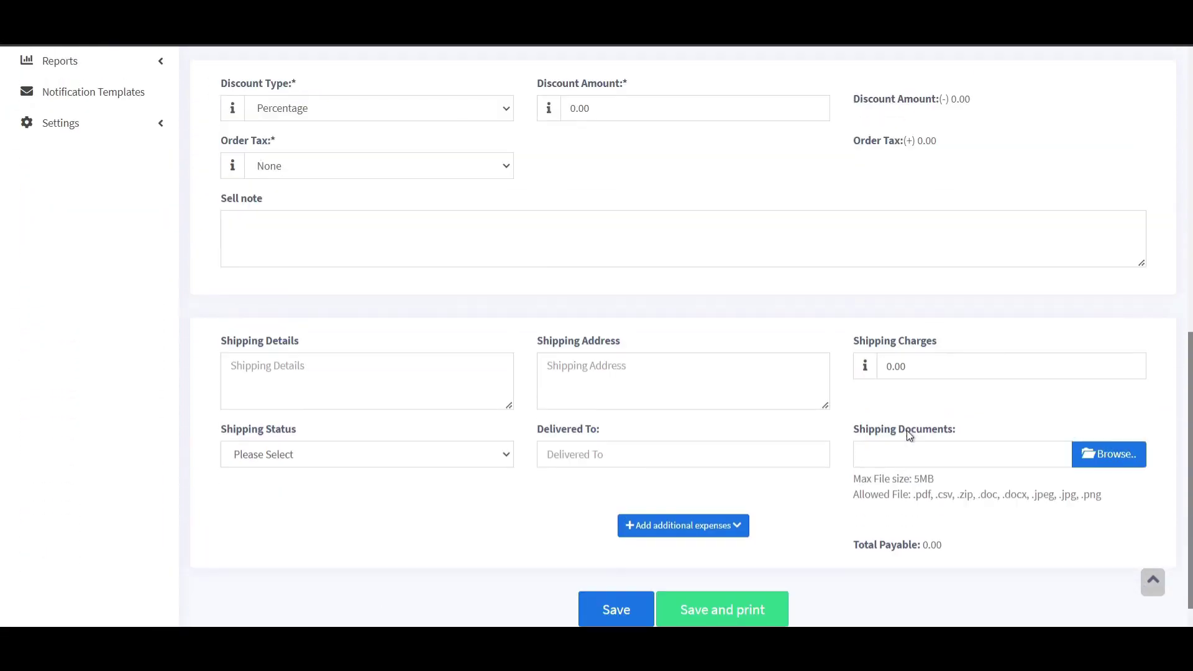
scroll(907, 435, up, 4)
scroll(906, 430, up, 6)
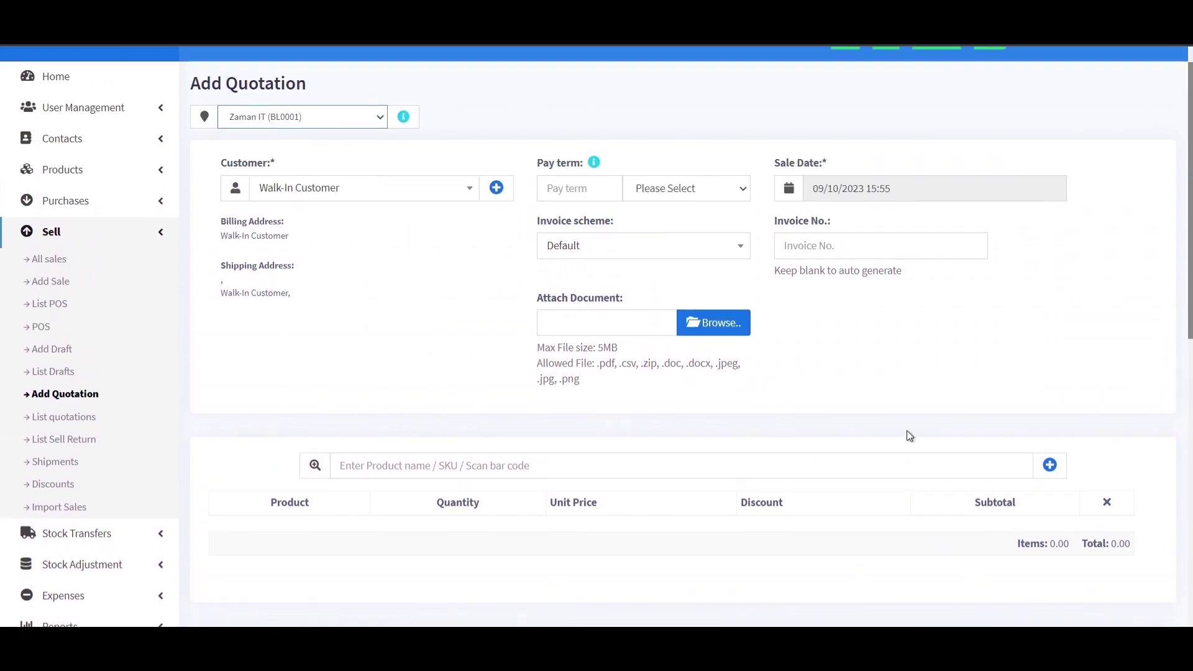
Open the list of quotations and filter it by customer, first Heavens Group and finally Walk-In Customer.
click(86, 452)
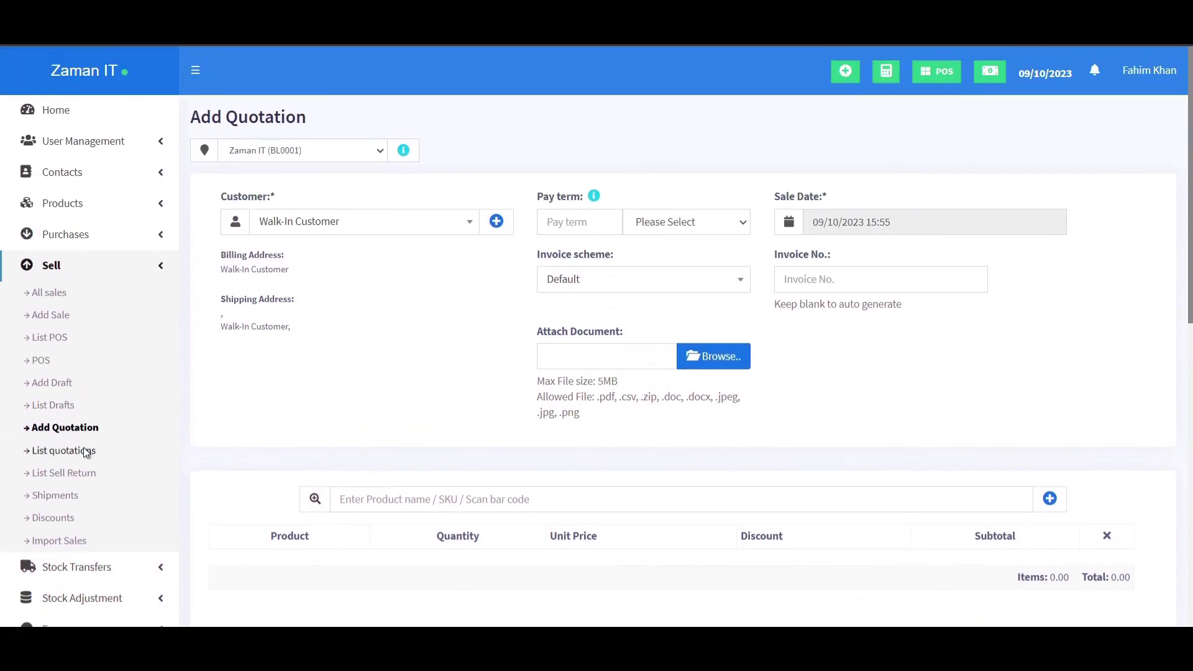
scroll(877, 488, down, 2)
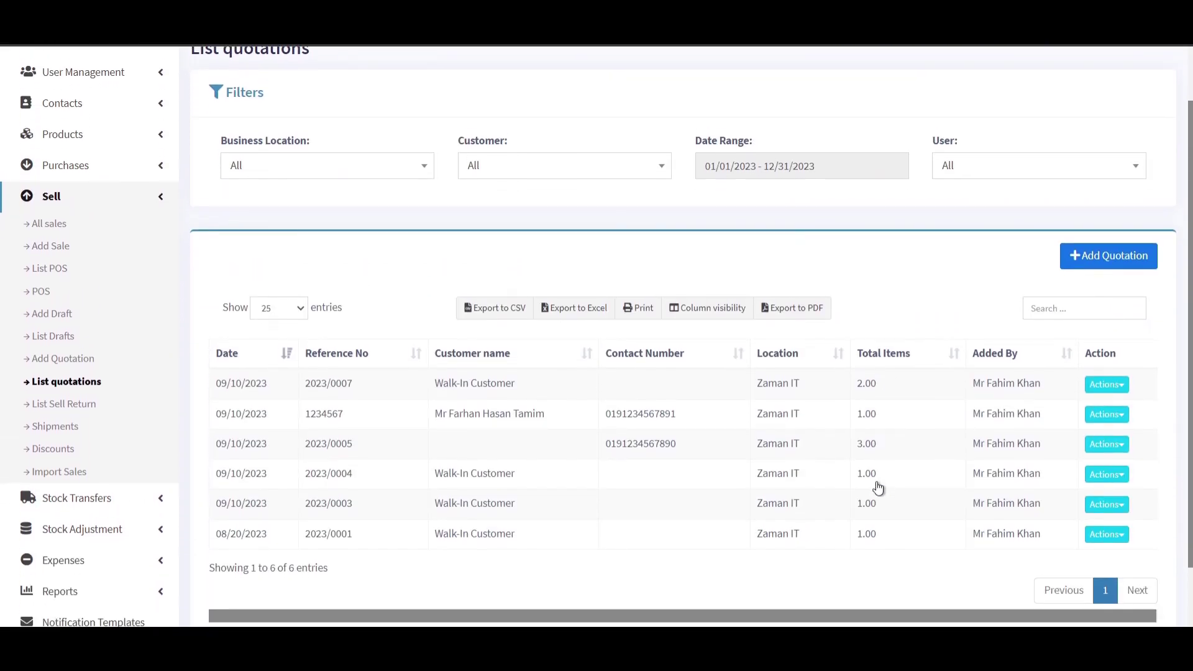
scroll(877, 488, up, 2)
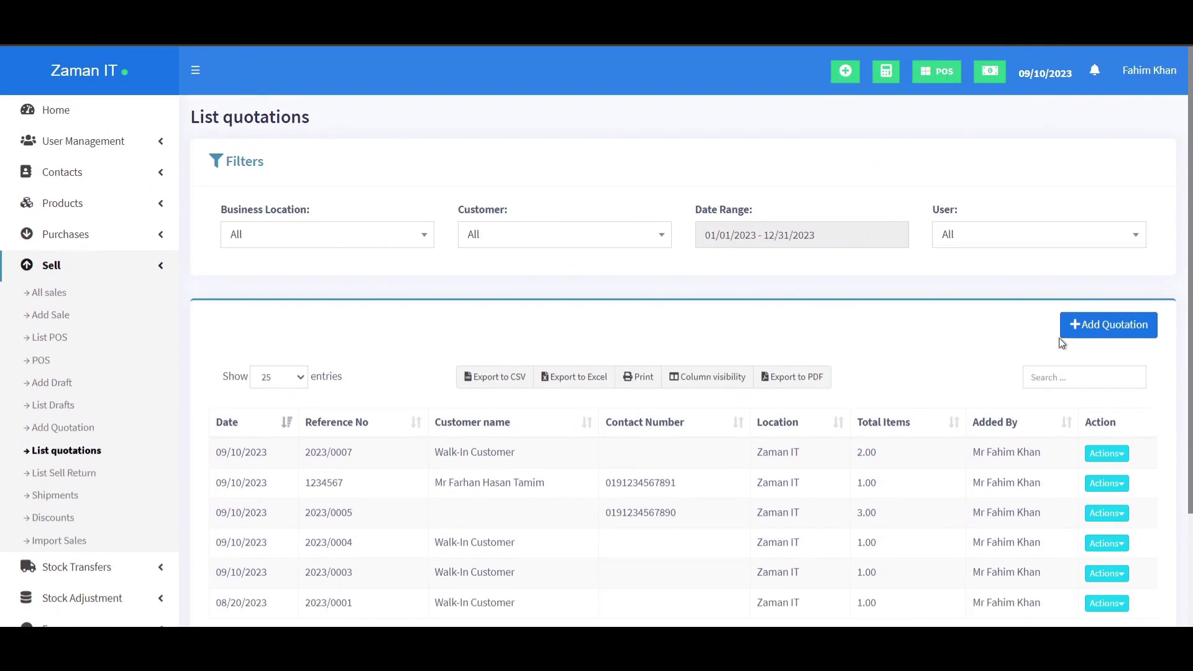
click(562, 236)
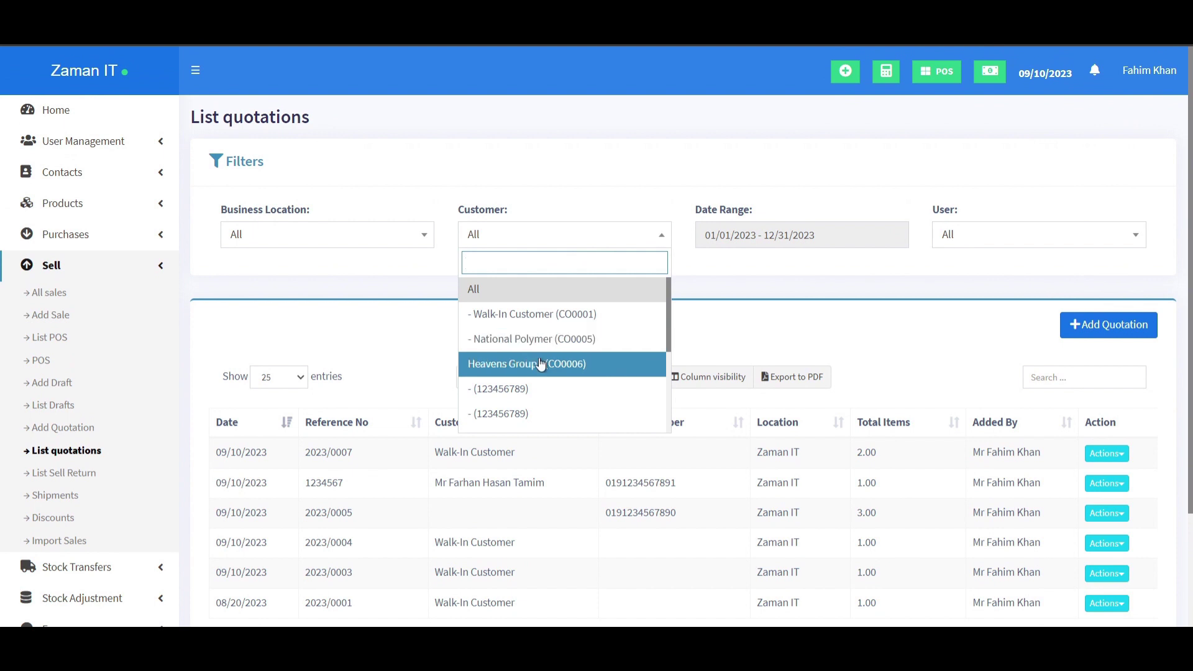
click(540, 364)
click(580, 235)
click(554, 308)
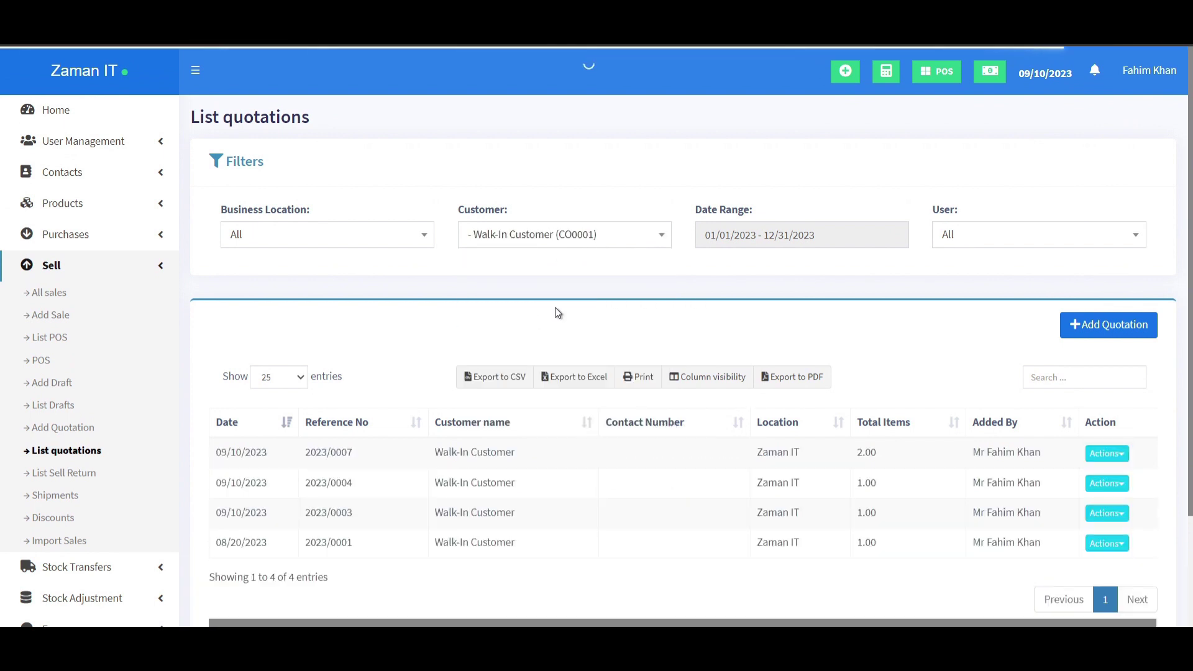
Open a blank quotation form from the quotations list, glance over it and return to the list.
click(1108, 325)
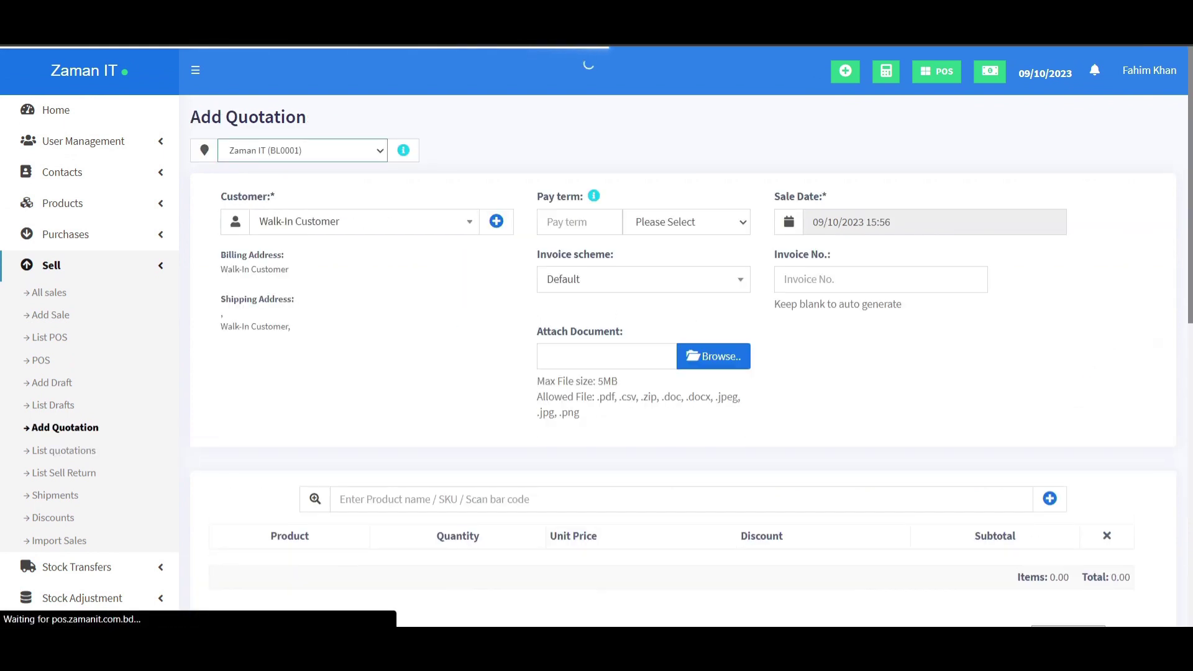
scroll(66, 426, down, 3)
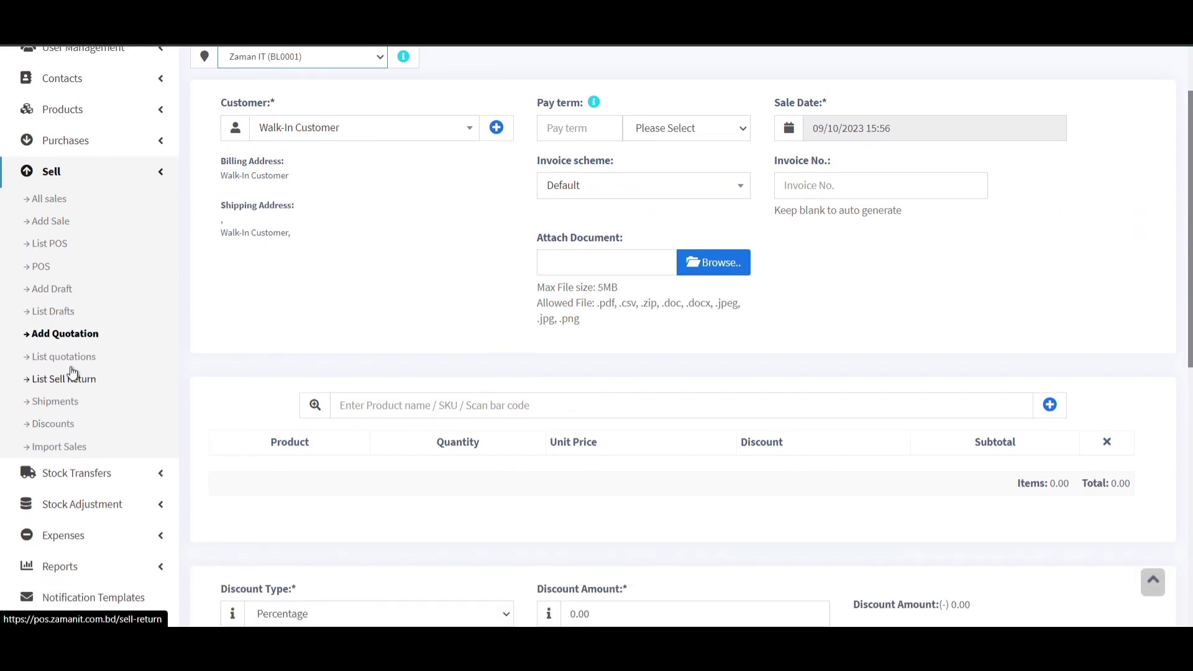
click(69, 357)
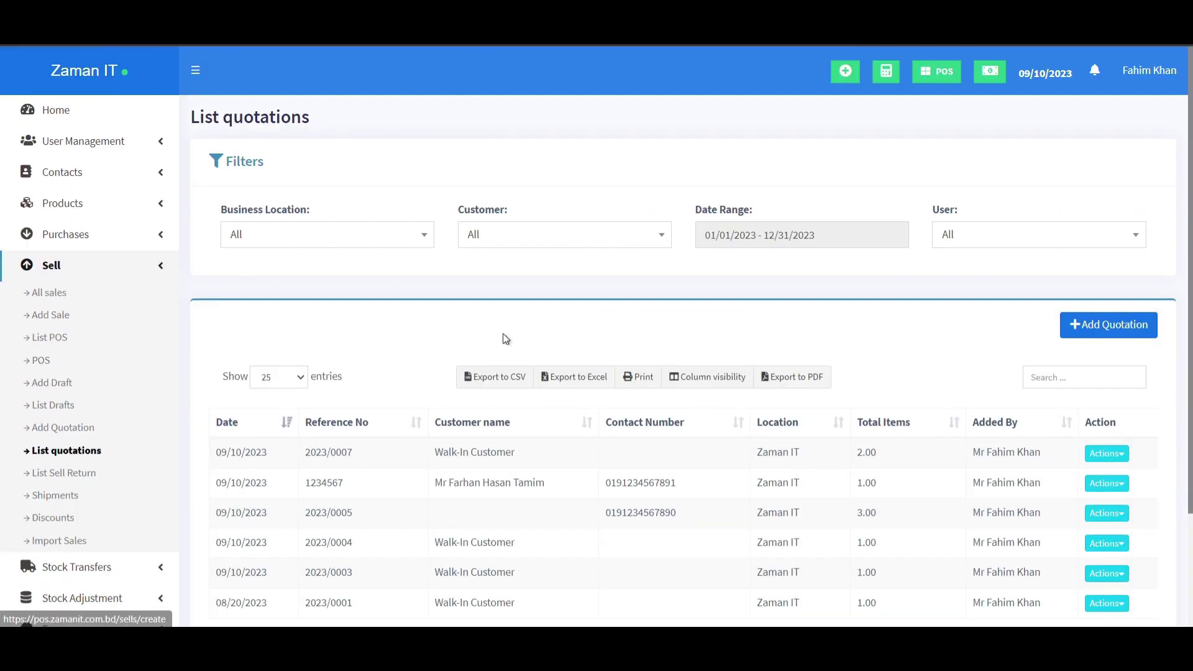
Look through the quotations list and open the details of its first Walk-In Customer quotation.
scroll(502, 333, down, 3)
scroll(504, 339, down, 2)
scroll(503, 339, up, 5)
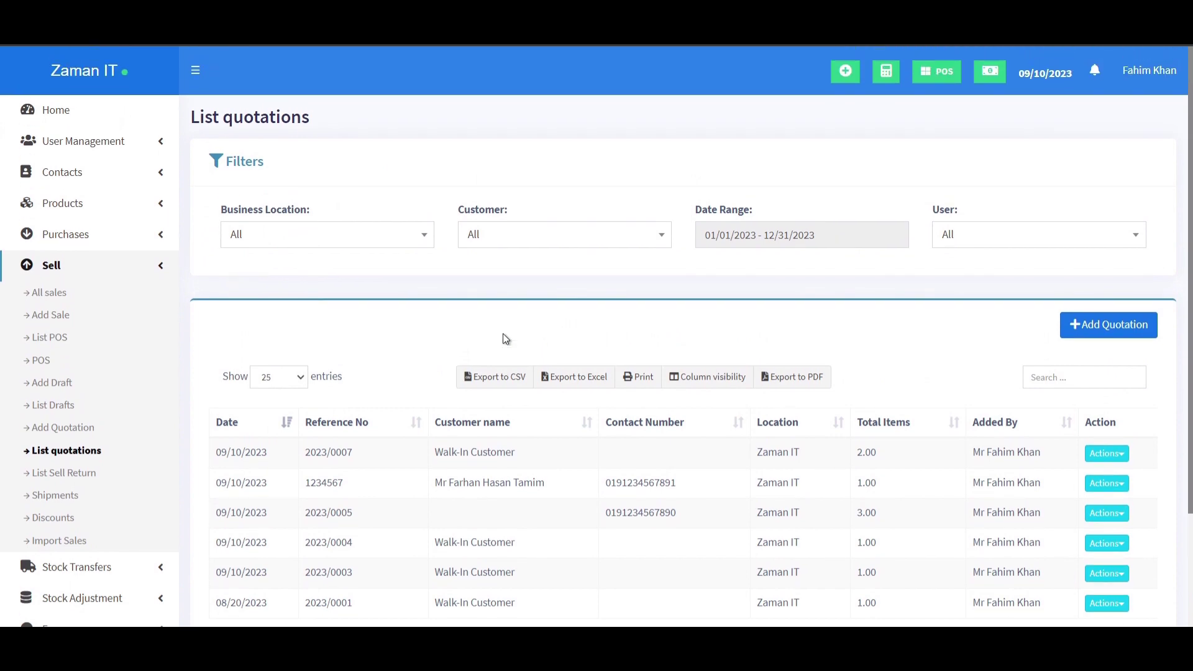
click(489, 453)
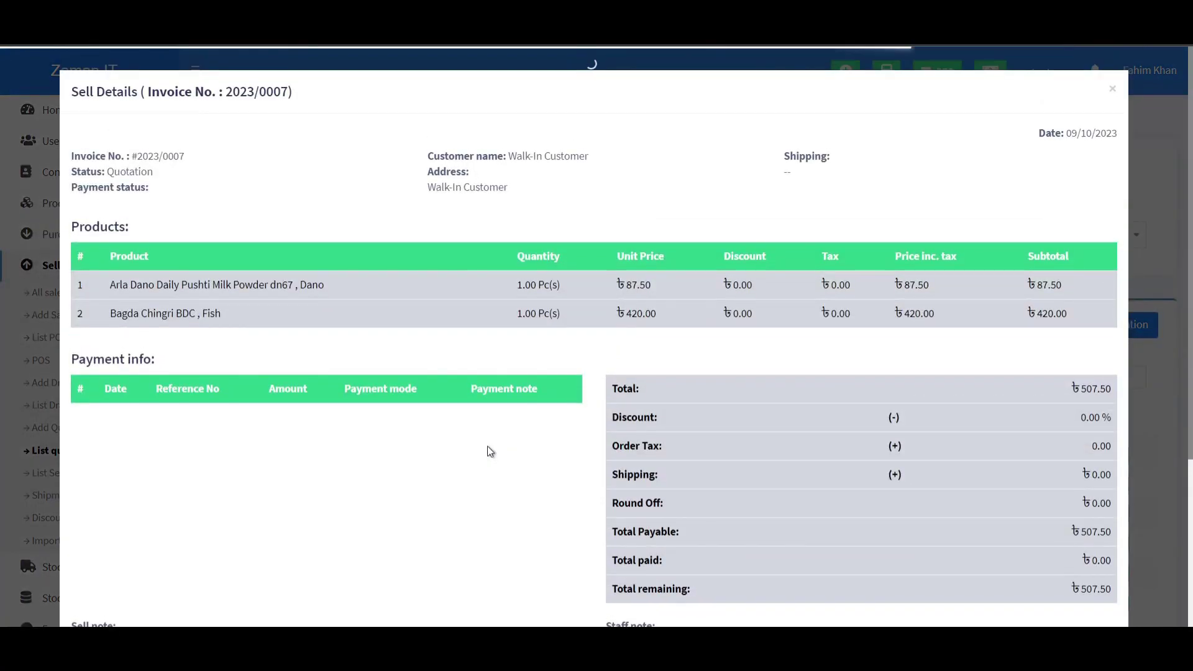
Read through the open quotation's payment info, totals, notes and activities, and close its details.
scroll(489, 451, down, 4)
scroll(490, 451, down, 1)
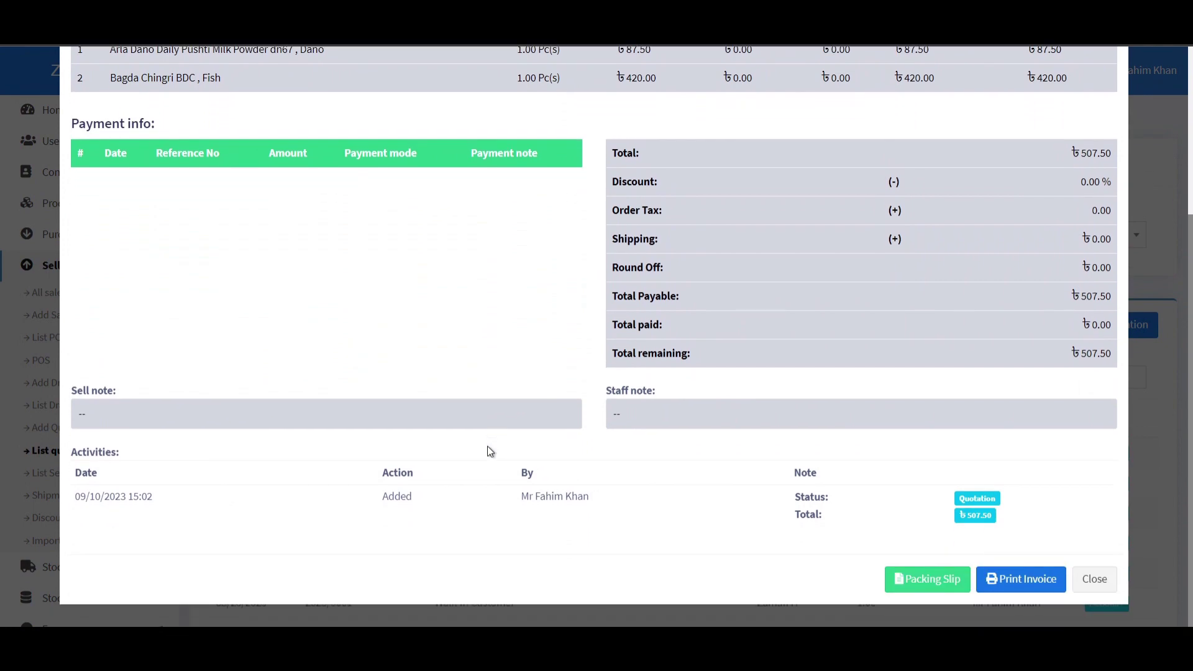
scroll(974, 392, up, 1)
scroll(974, 386, down, 1)
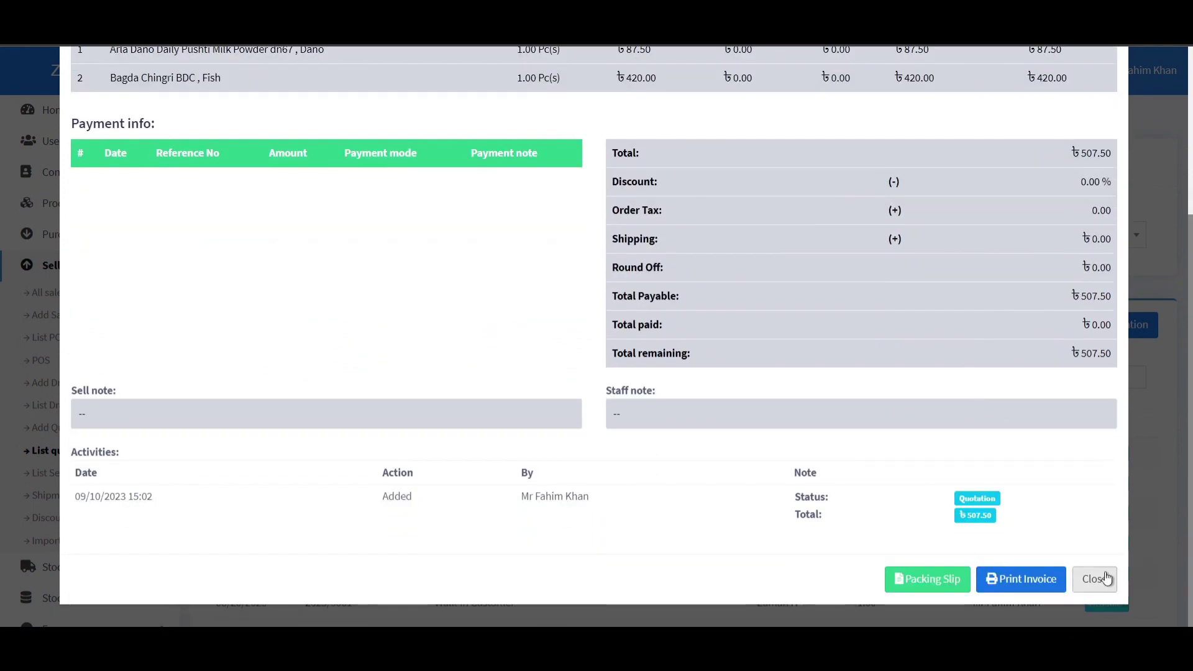
click(1094, 578)
Open the list of sell returns, look over the parent sale of the Walk-In Customer return and close its details.
click(79, 472)
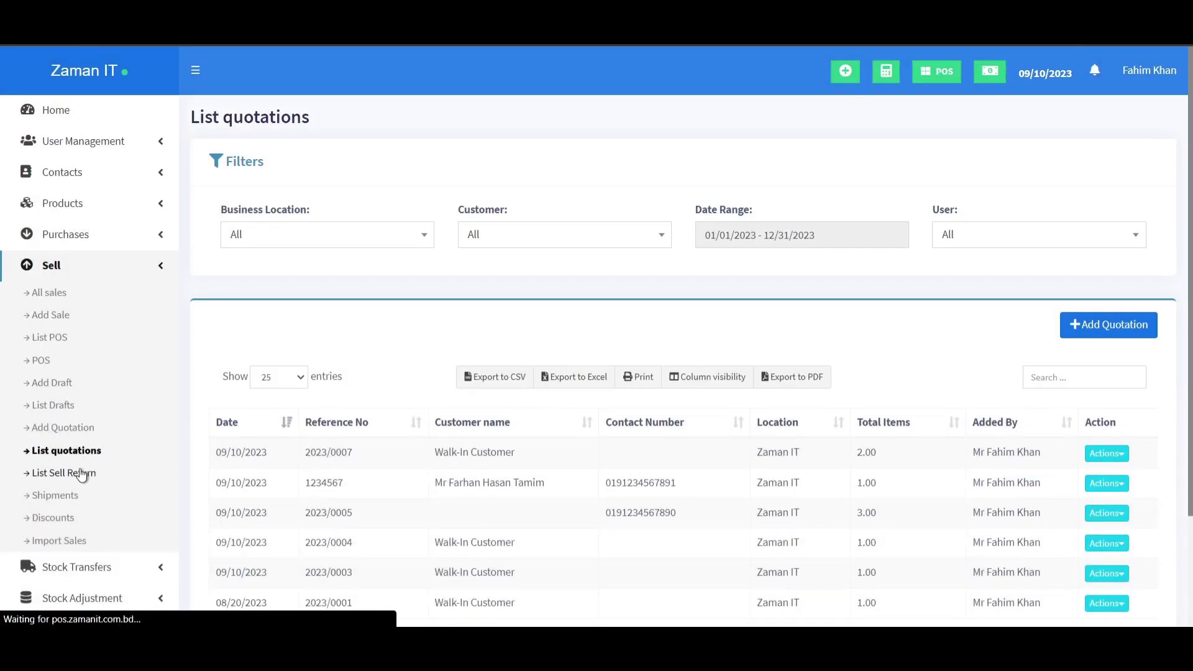
scroll(388, 323, down, 1)
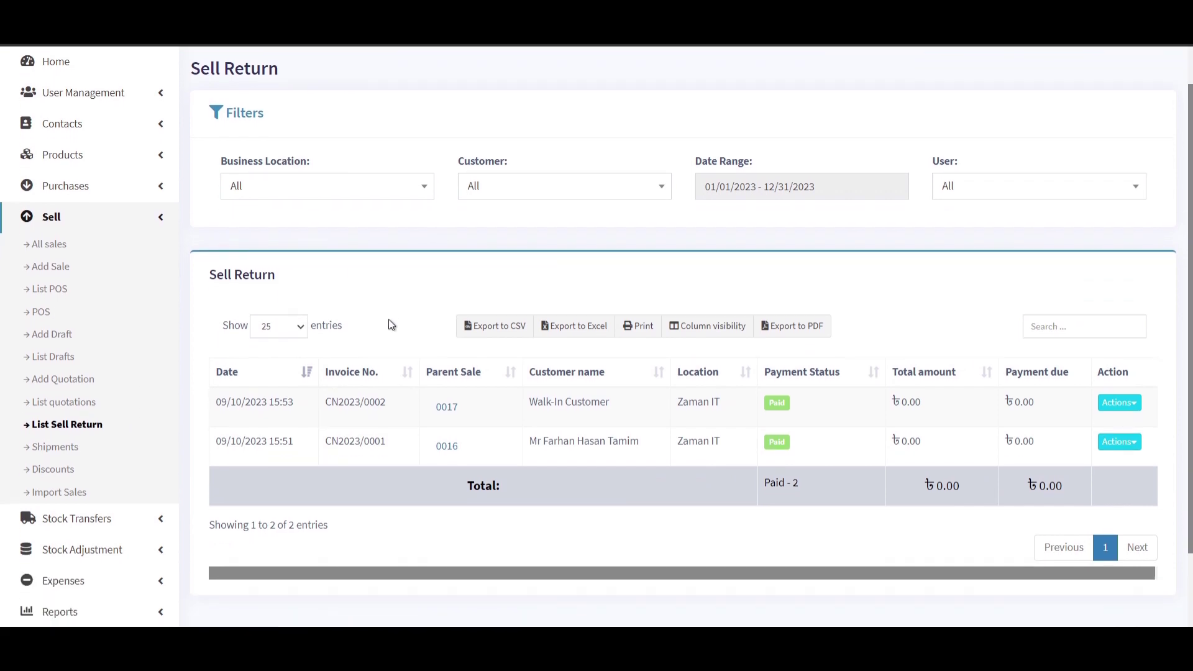
click(445, 396)
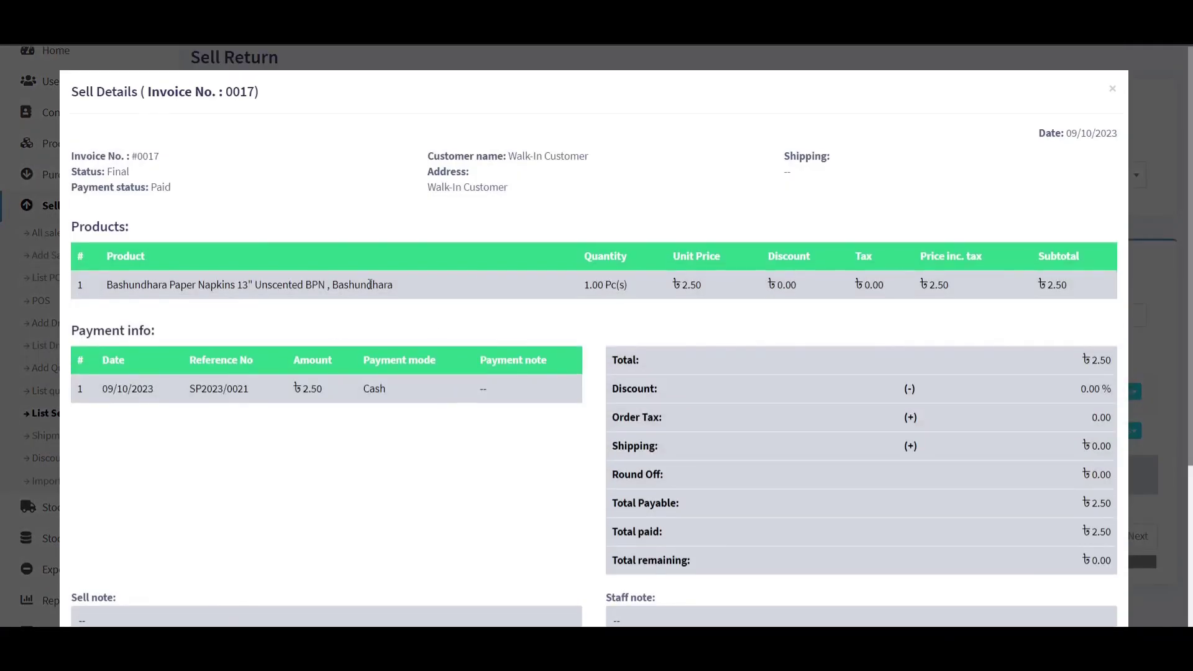
scroll(333, 335, down, 3)
scroll(331, 330, down, 1)
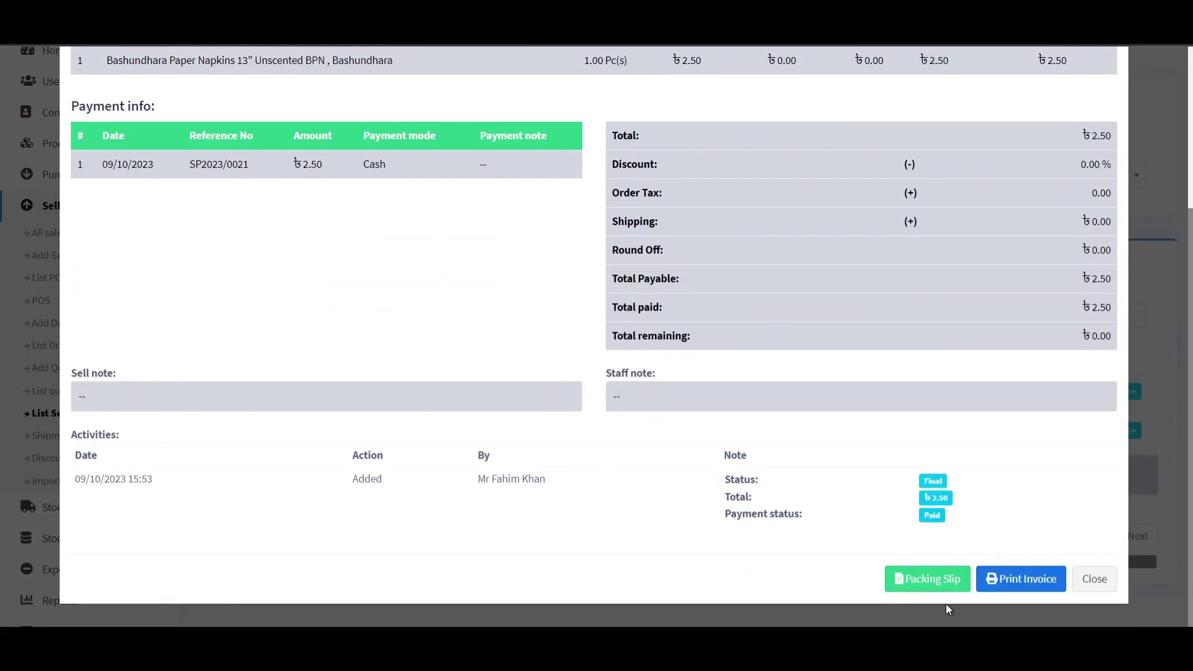
click(1093, 578)
scroll(838, 482, down, 1)
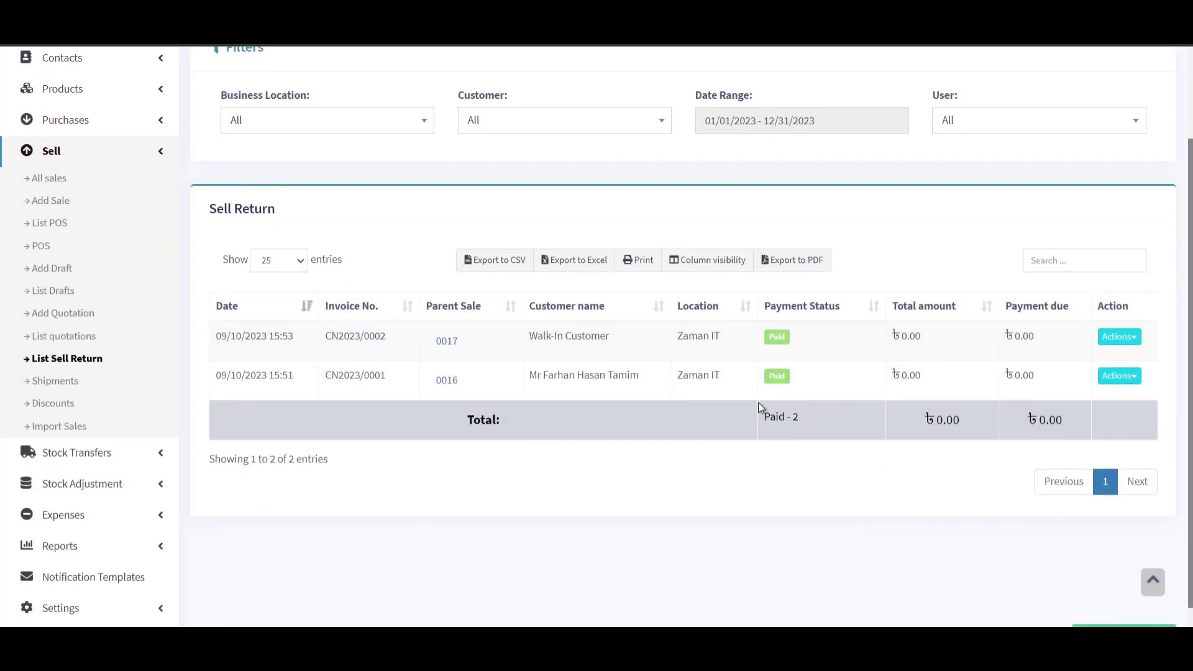
Open the Shipments list and check which actions are offered for the ordered and the delivered shipment.
click(71, 384)
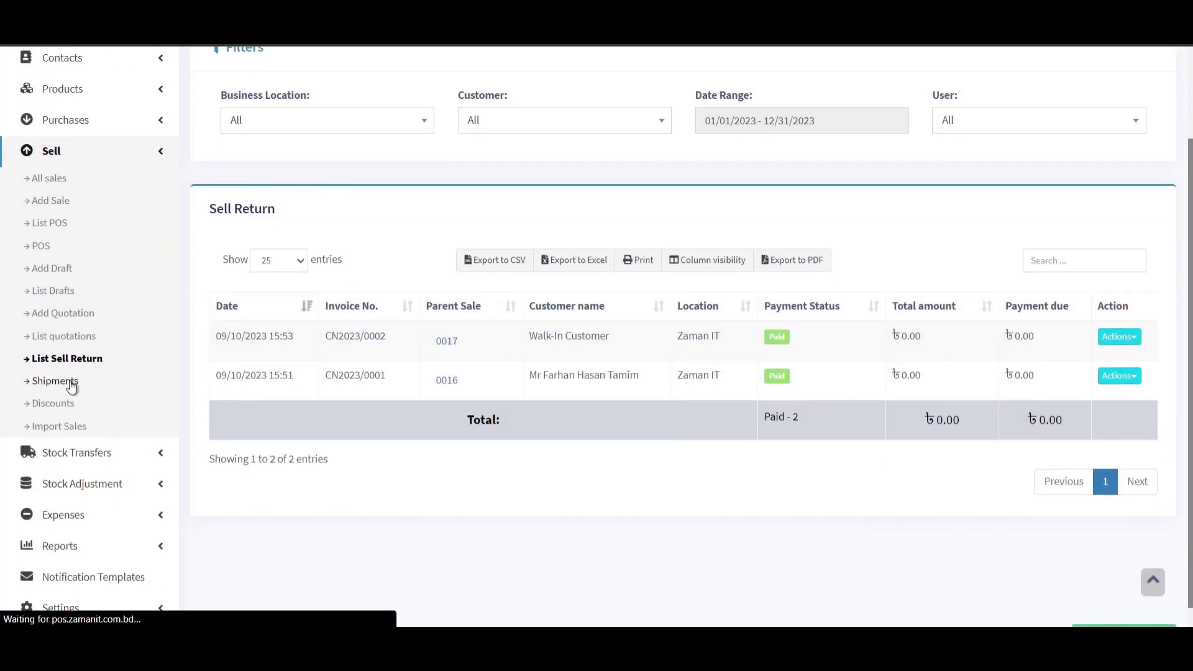
scroll(608, 479, down, 2)
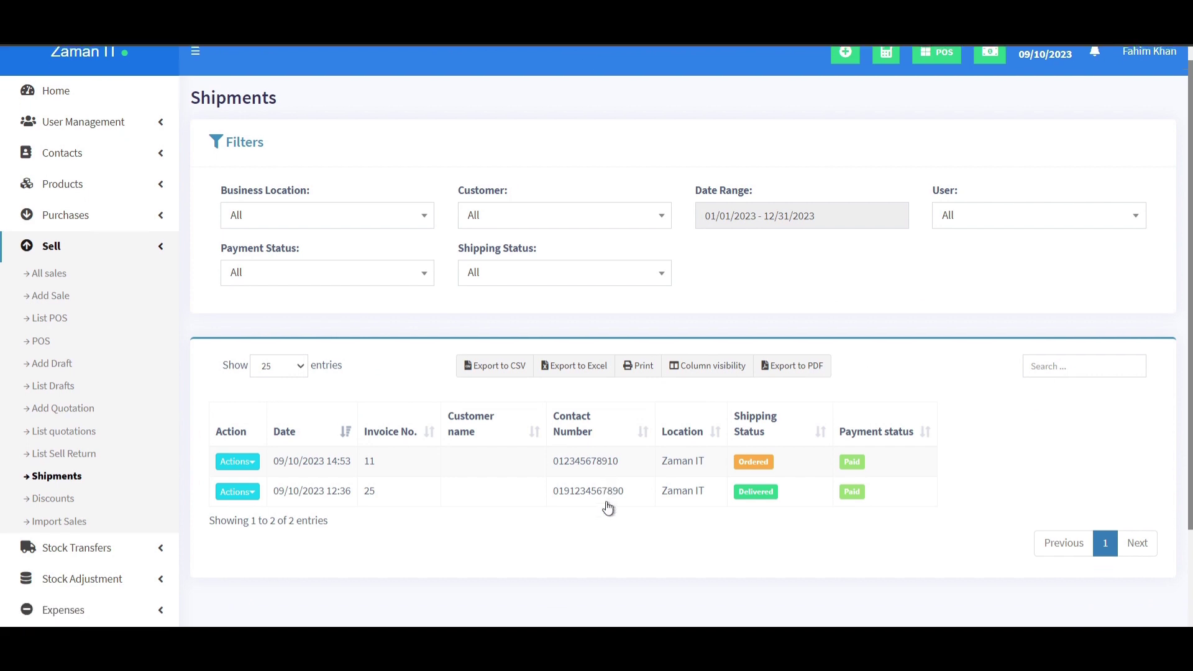
click(251, 399)
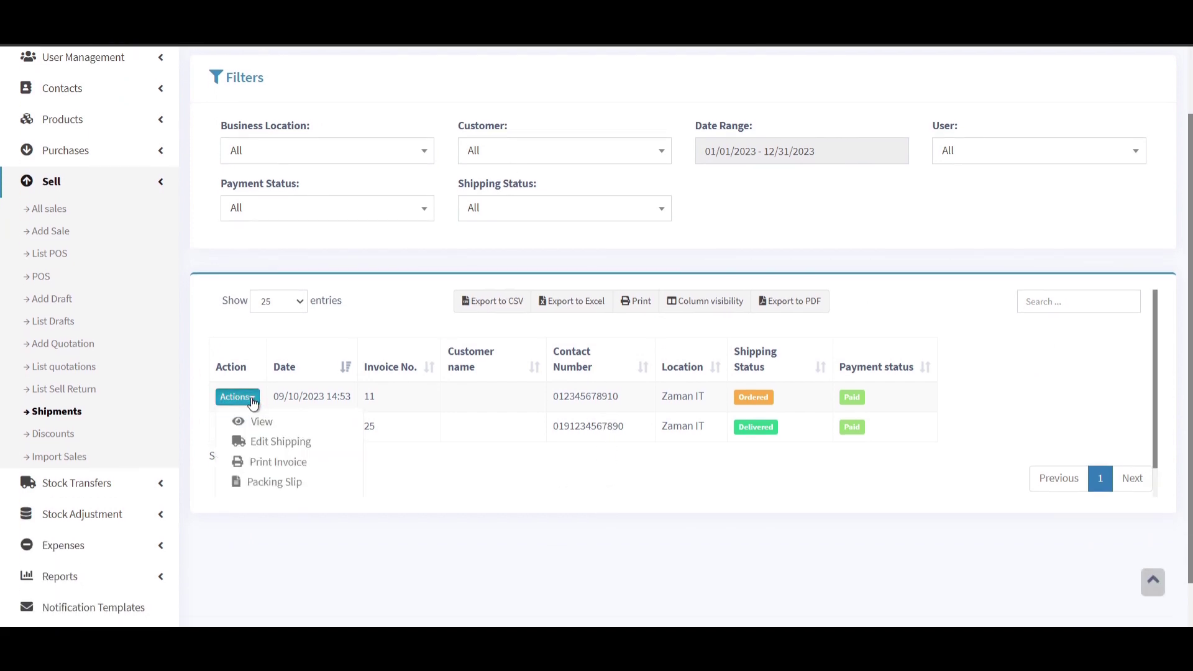
click(427, 489)
click(250, 429)
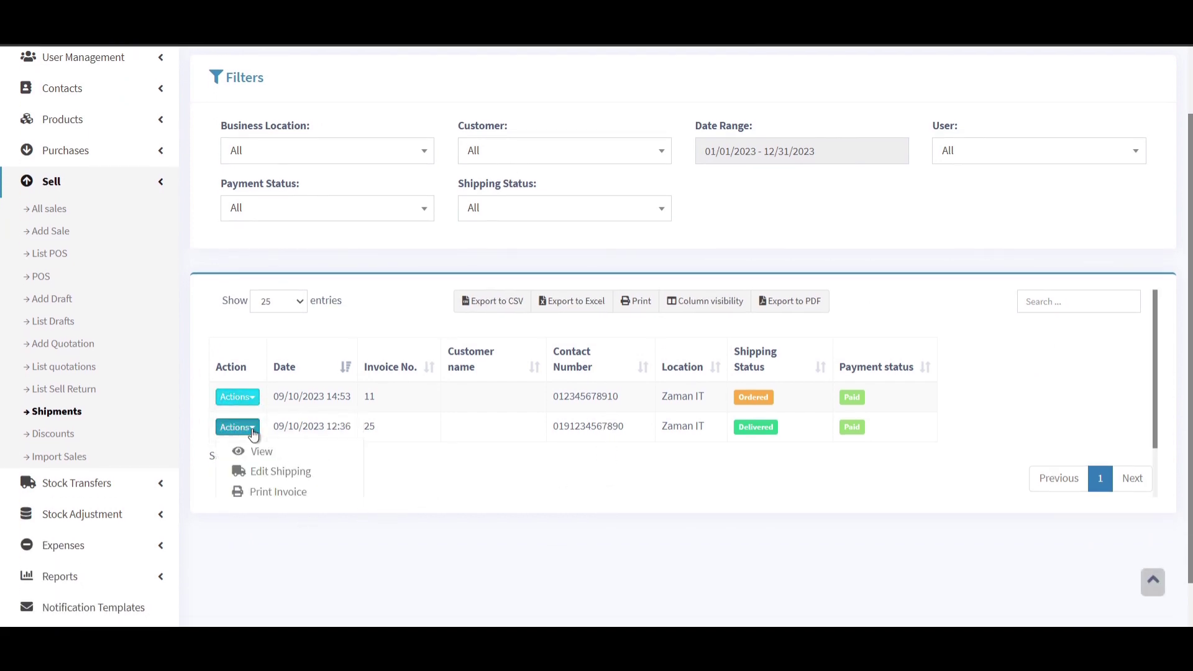
click(427, 482)
scroll(186, 435, down, 1)
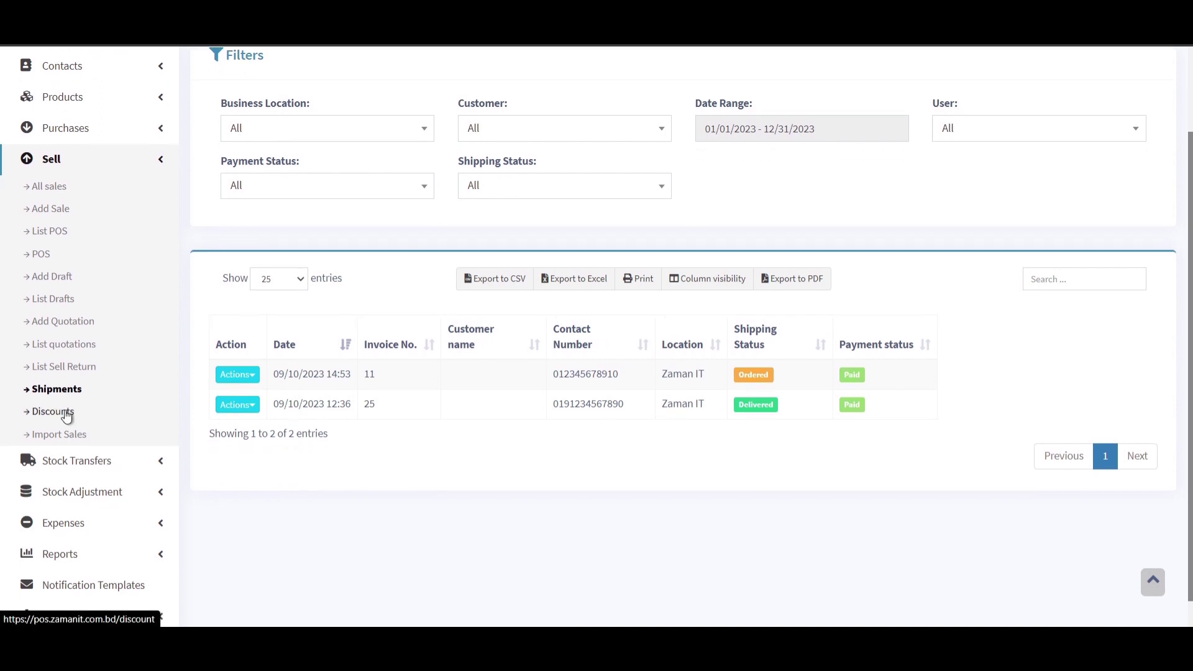
View the list of discounts, and open the Import Sales page to read its instructions and importable fields.
click(67, 413)
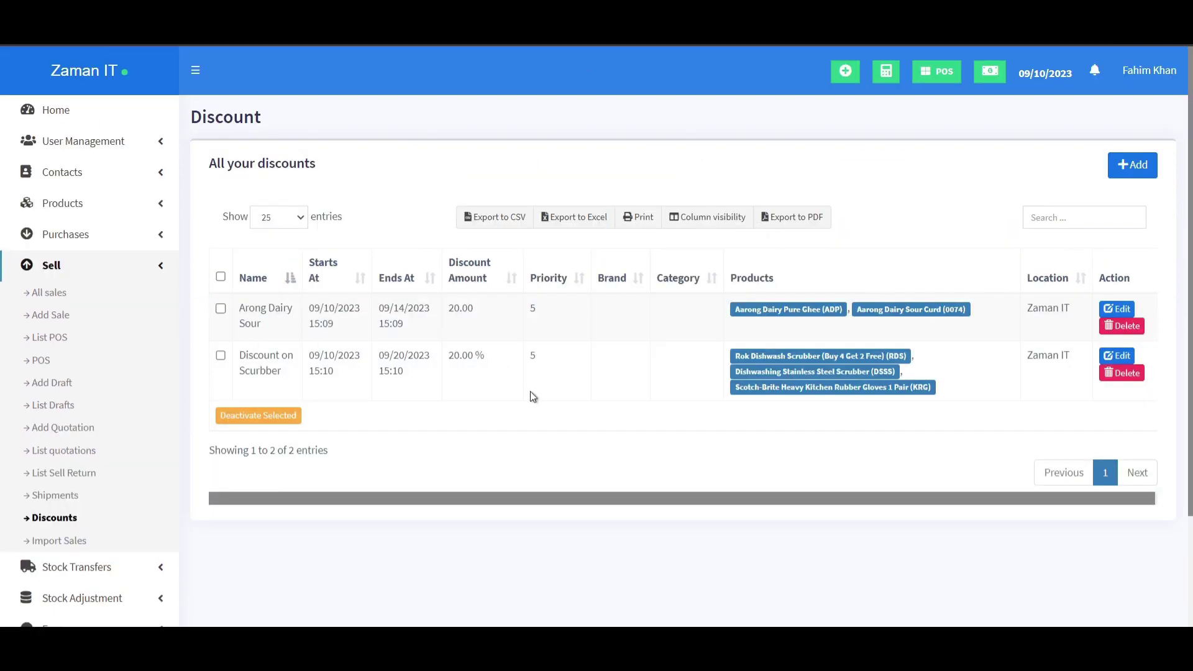
click(84, 540)
scroll(479, 344, down, 5)
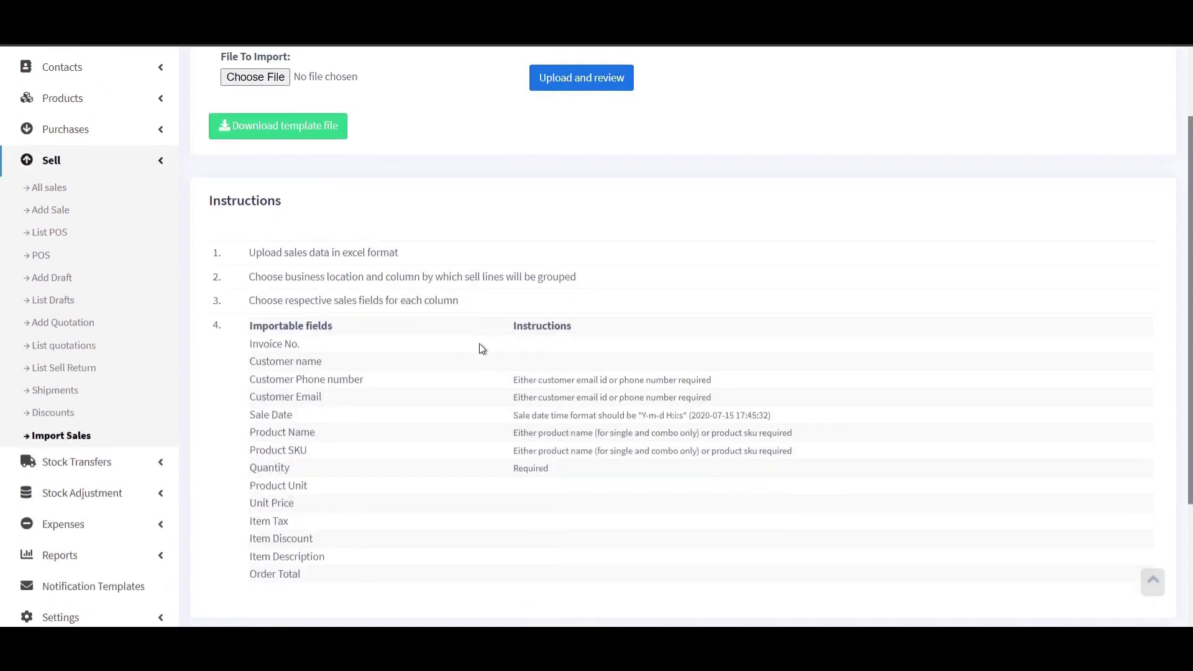
scroll(479, 343, up, 5)
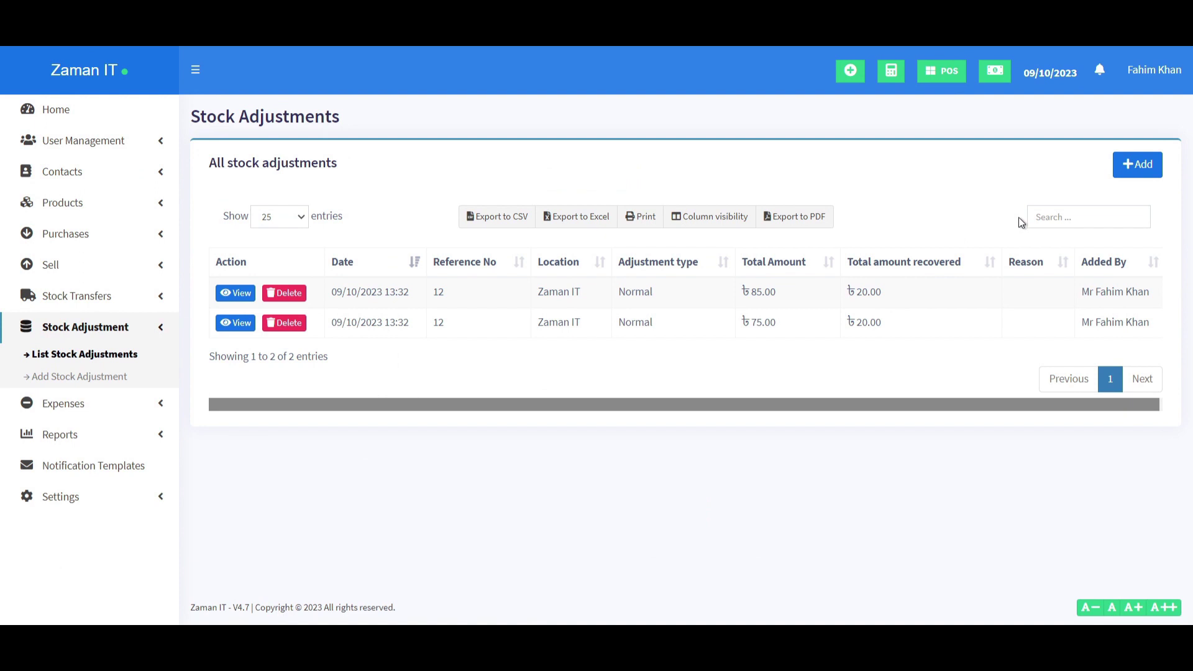
Open a blank Add Stock Adjustment form from the stock adjustments list and look over its sections.
click(1137, 164)
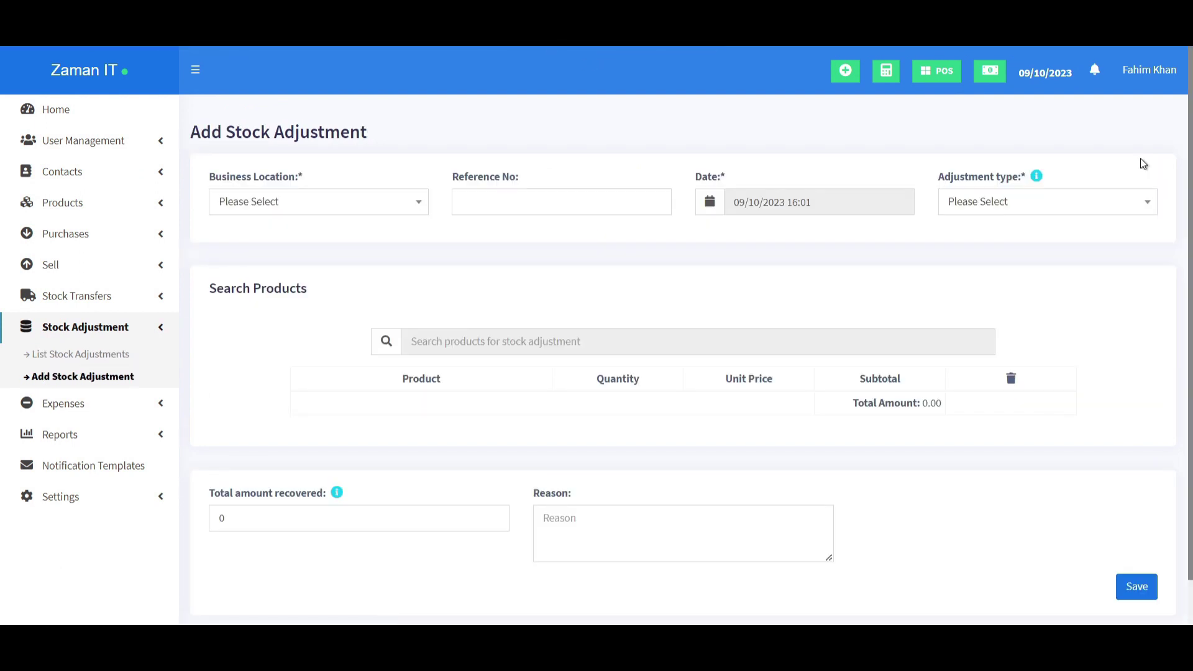
scroll(1142, 160, down, 2)
scroll(1092, 241, up, 1)
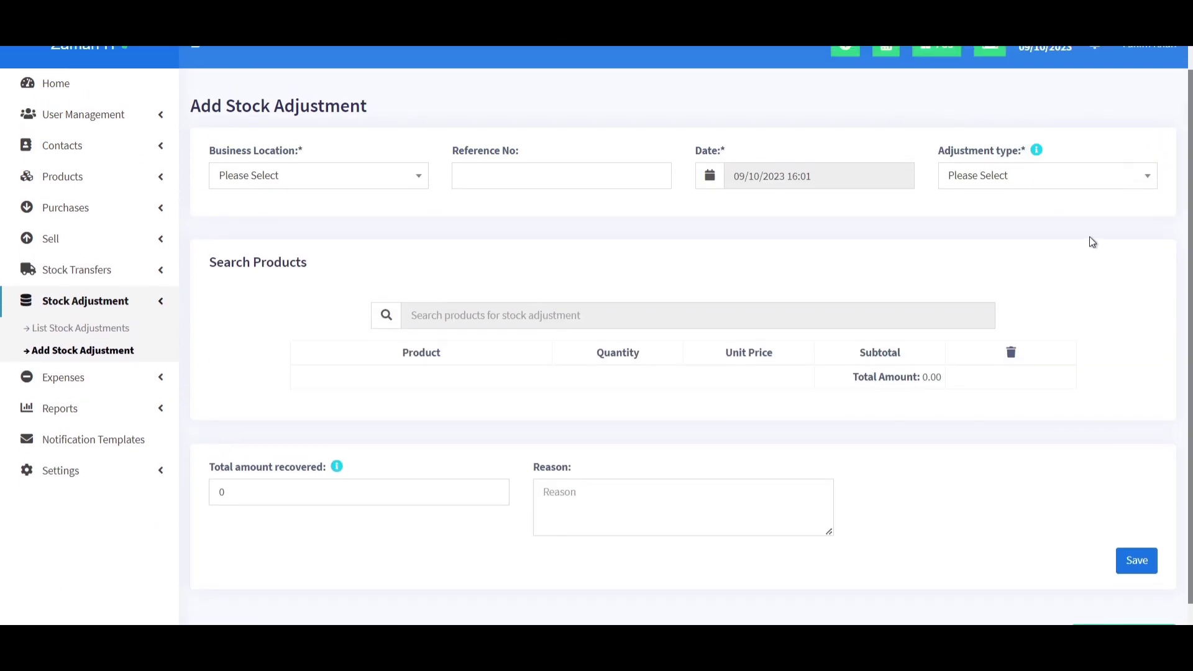
scroll(357, 250, up, 1)
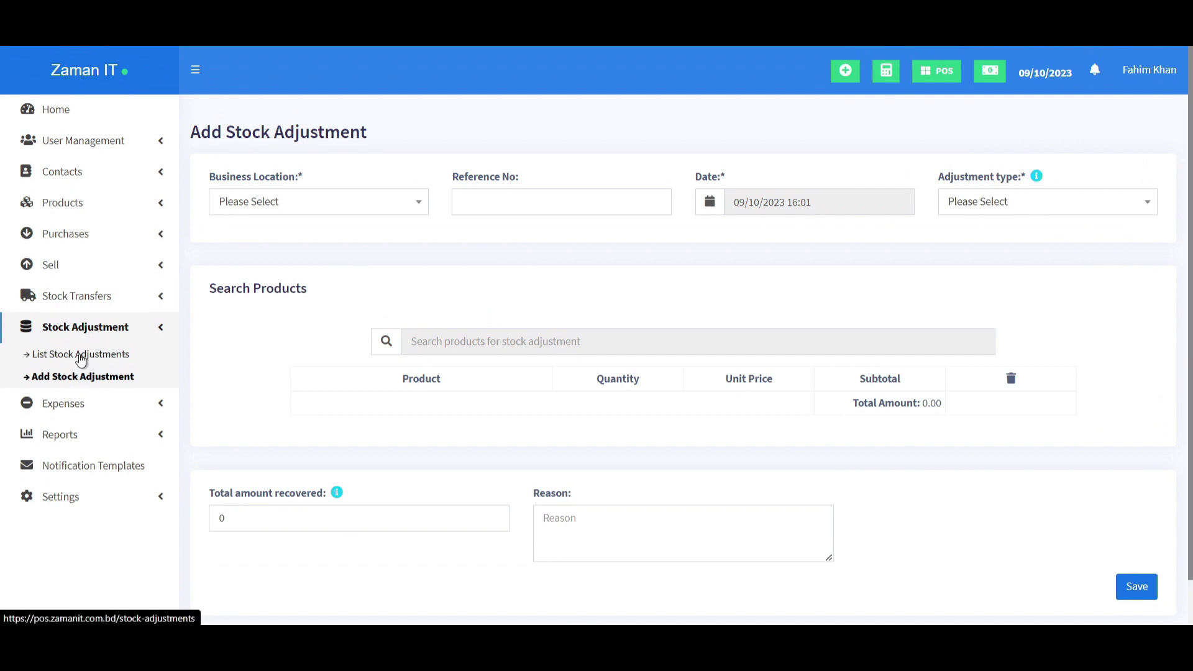
Return to the list of stock adjustments and view the details of each of the two adjustments, closing them again.
click(80, 356)
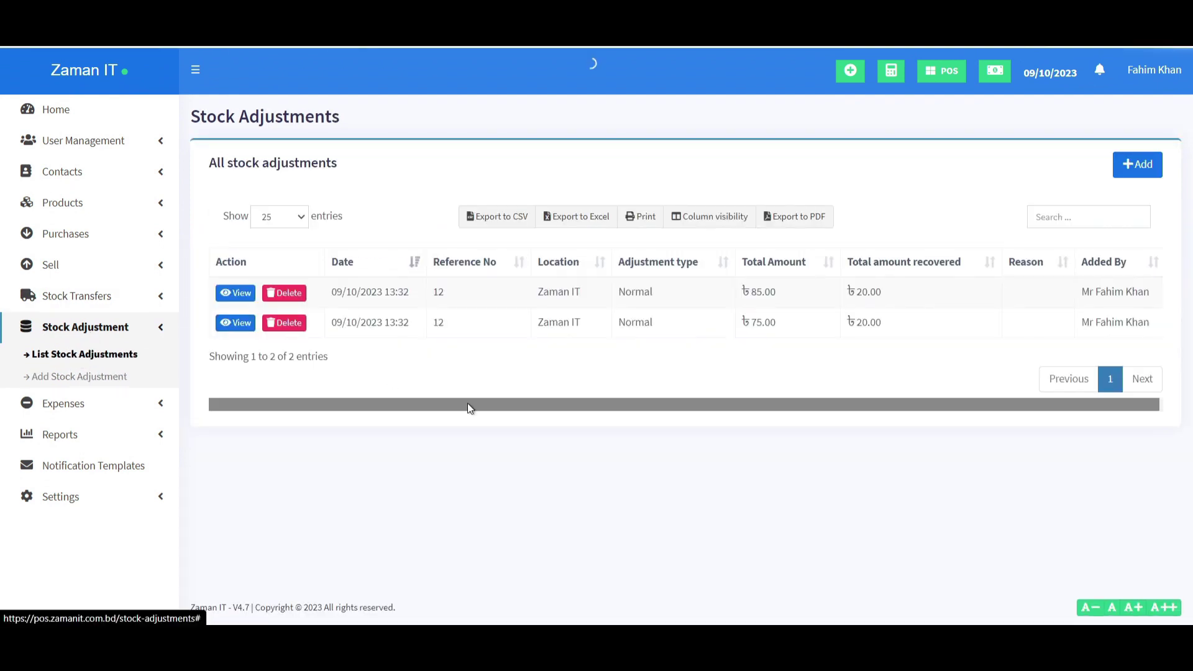
click(230, 292)
click(1097, 494)
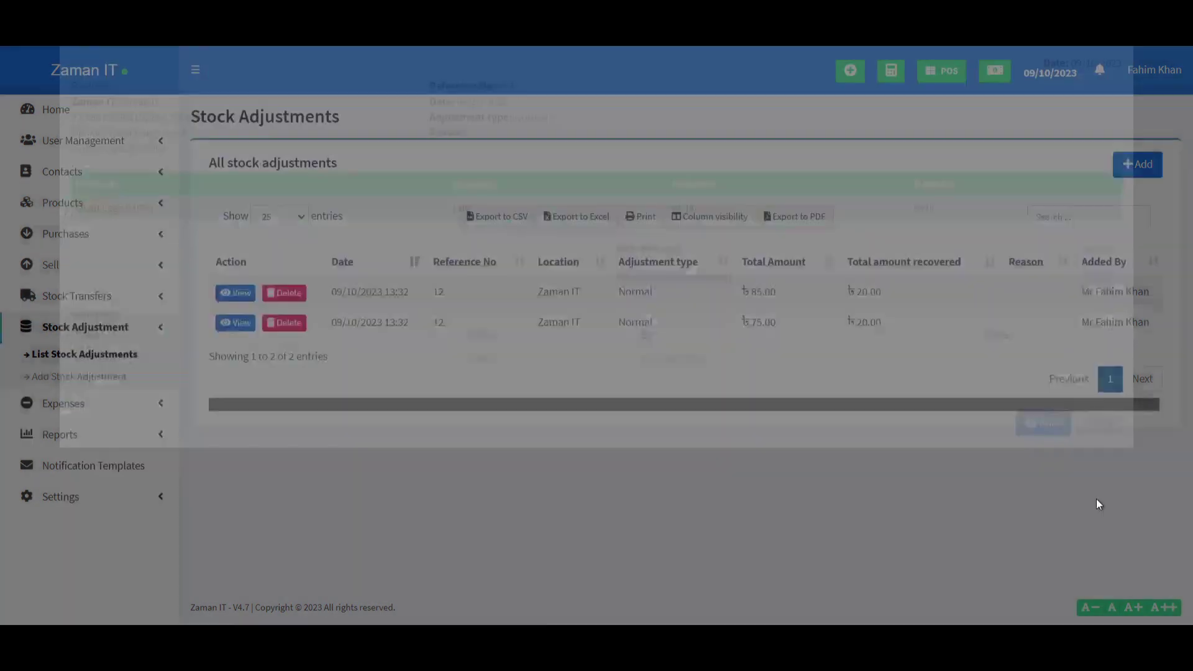
click(225, 327)
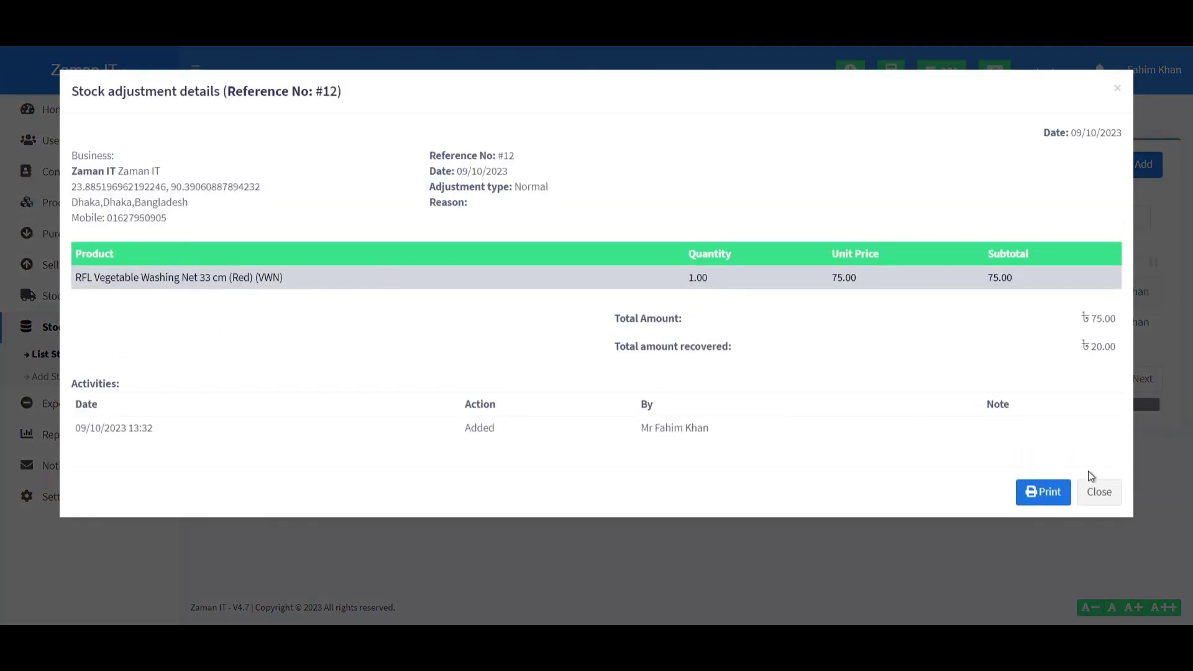
click(1098, 491)
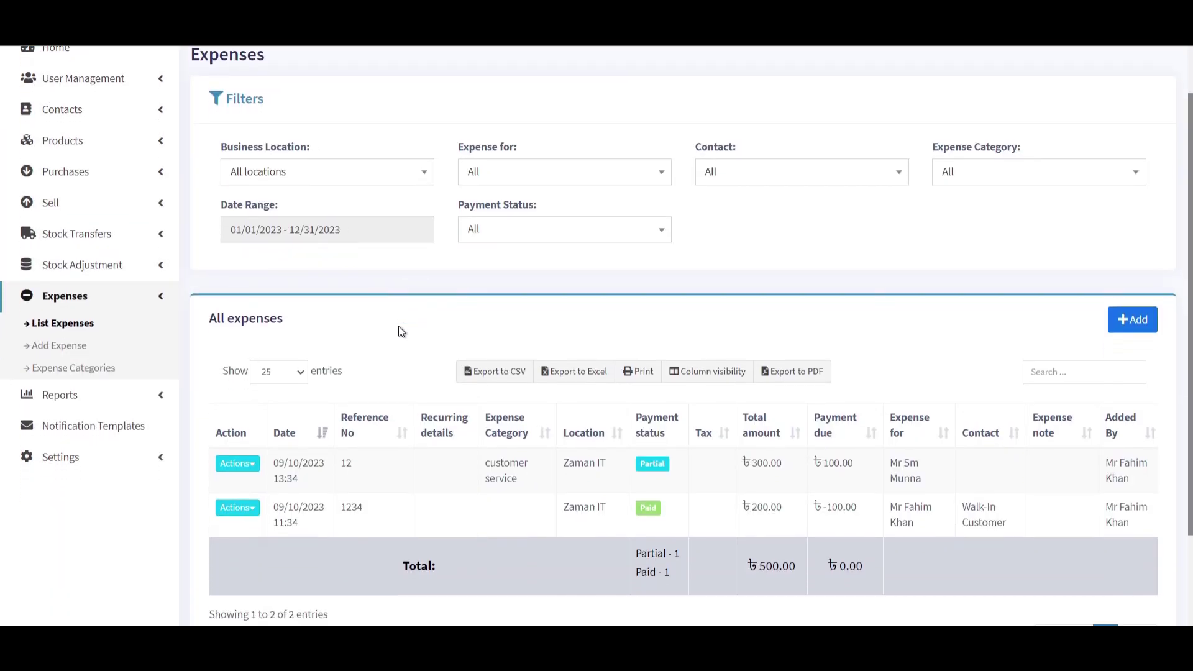
View the payments of the partially paid customer service expense, close them and look over the expenses list and its filters.
scroll(397, 326, down, 2)
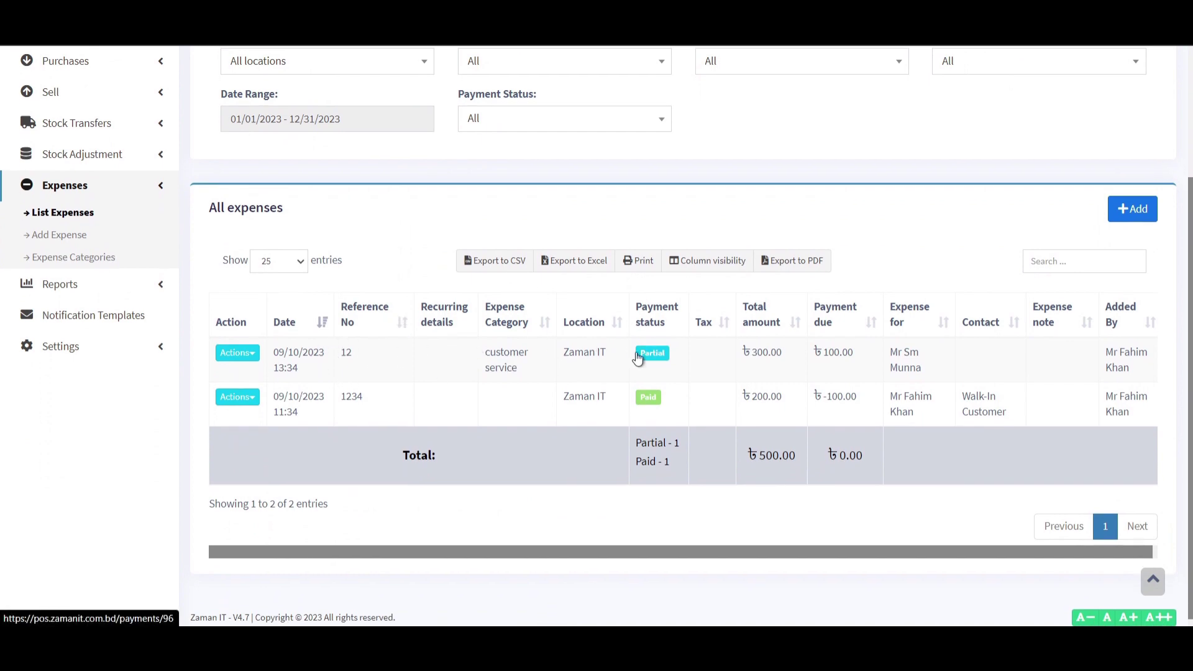
click(637, 358)
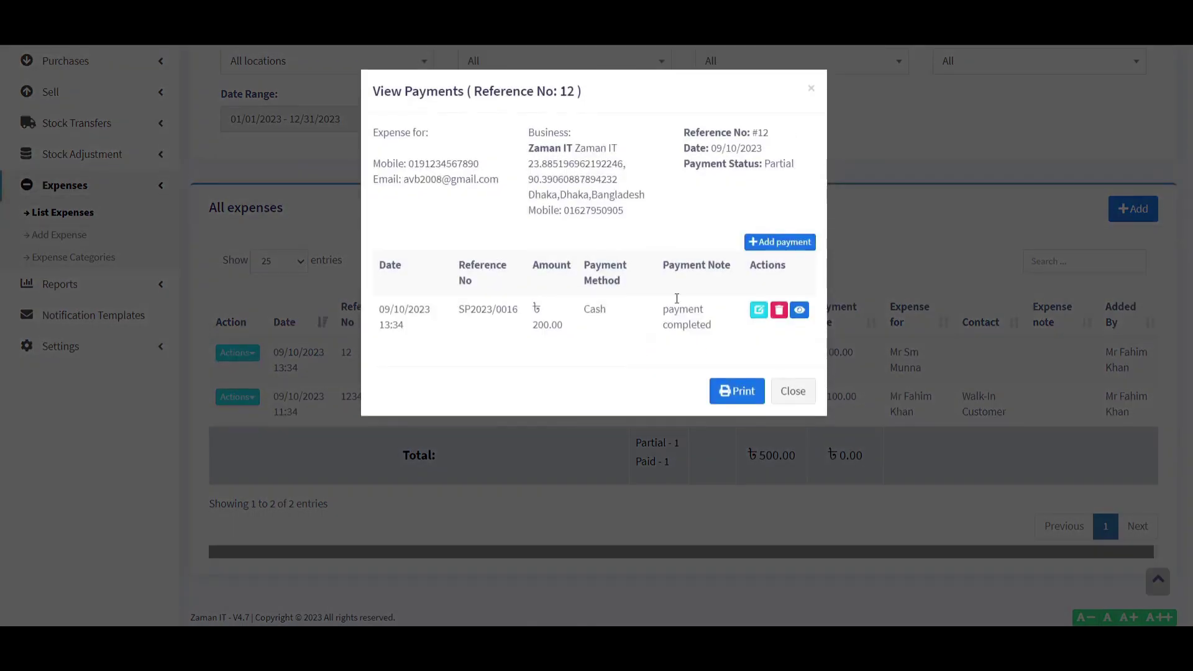
click(789, 395)
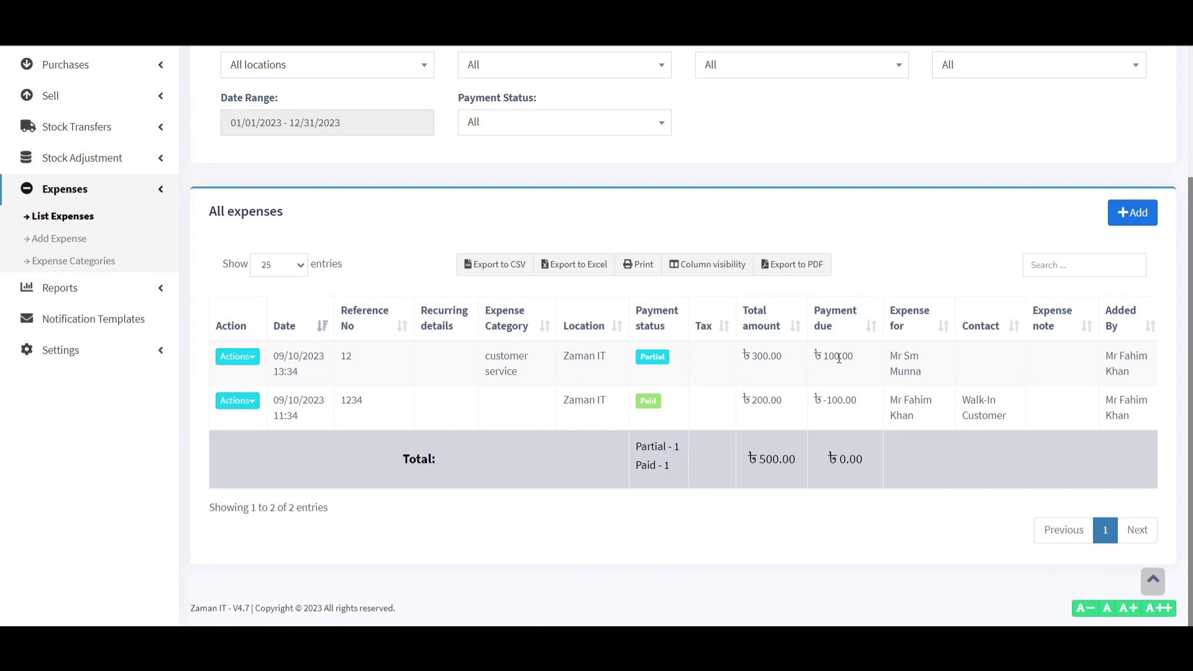
scroll(600, 393, up, 3)
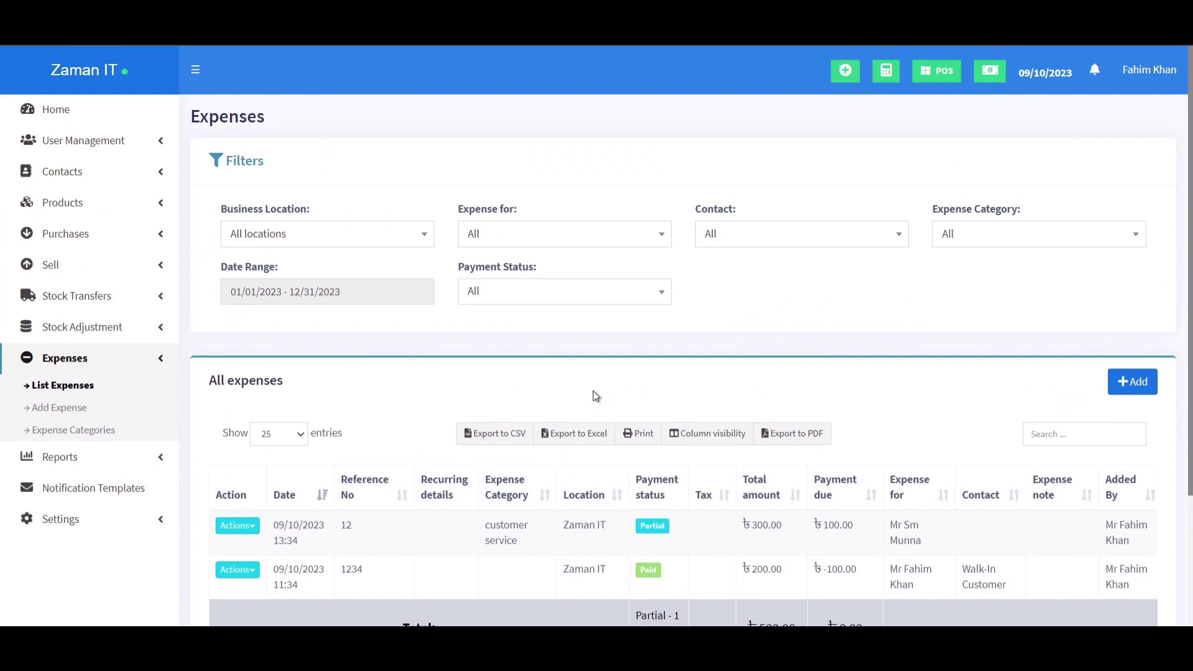
scroll(594, 395, down, 3)
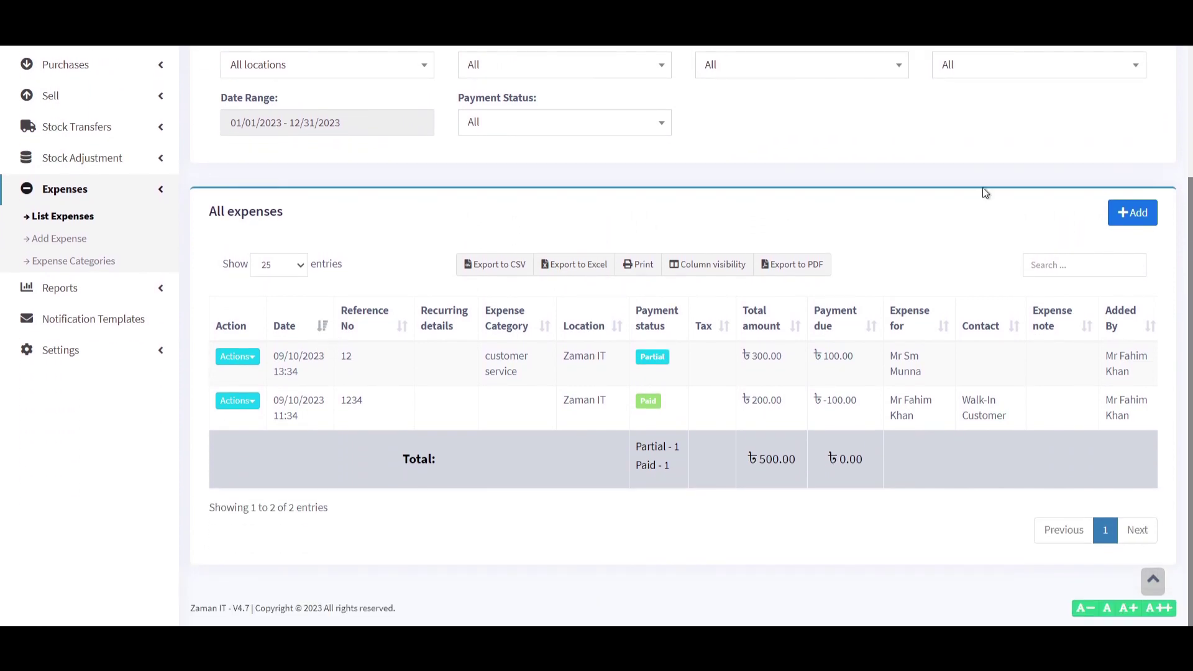
Open a blank Add Expense form and check the choices for Expense Category, Expense for and Expense for contact without selecting any.
click(1131, 213)
click(646, 186)
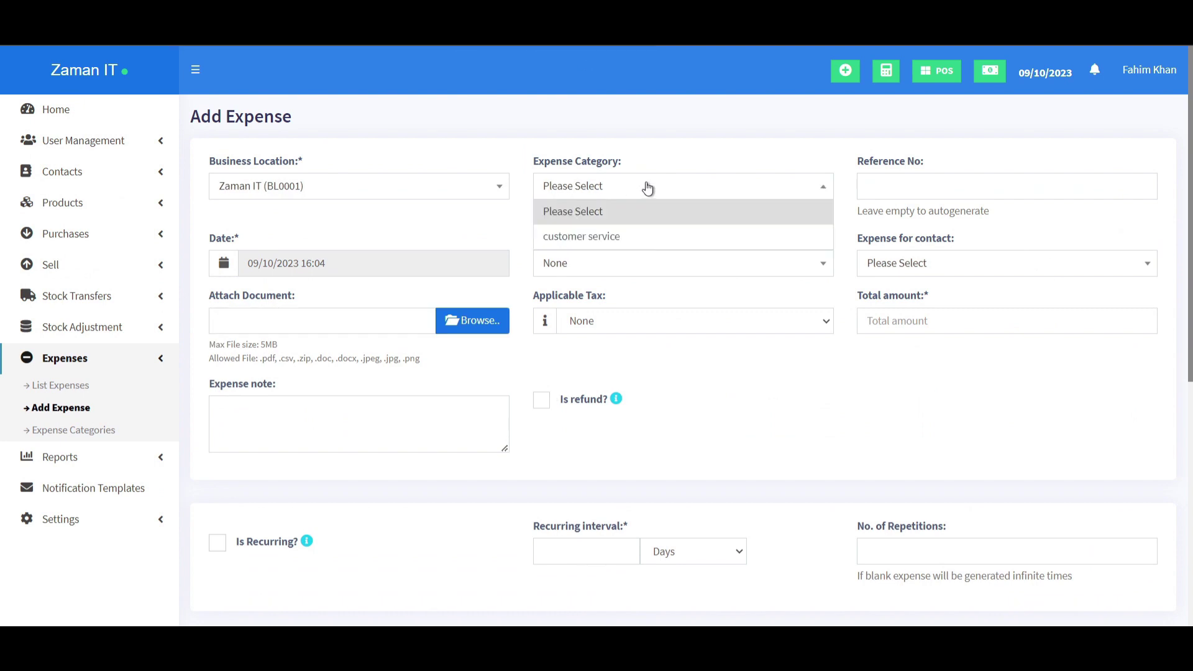
click(646, 187)
click(898, 184)
click(764, 271)
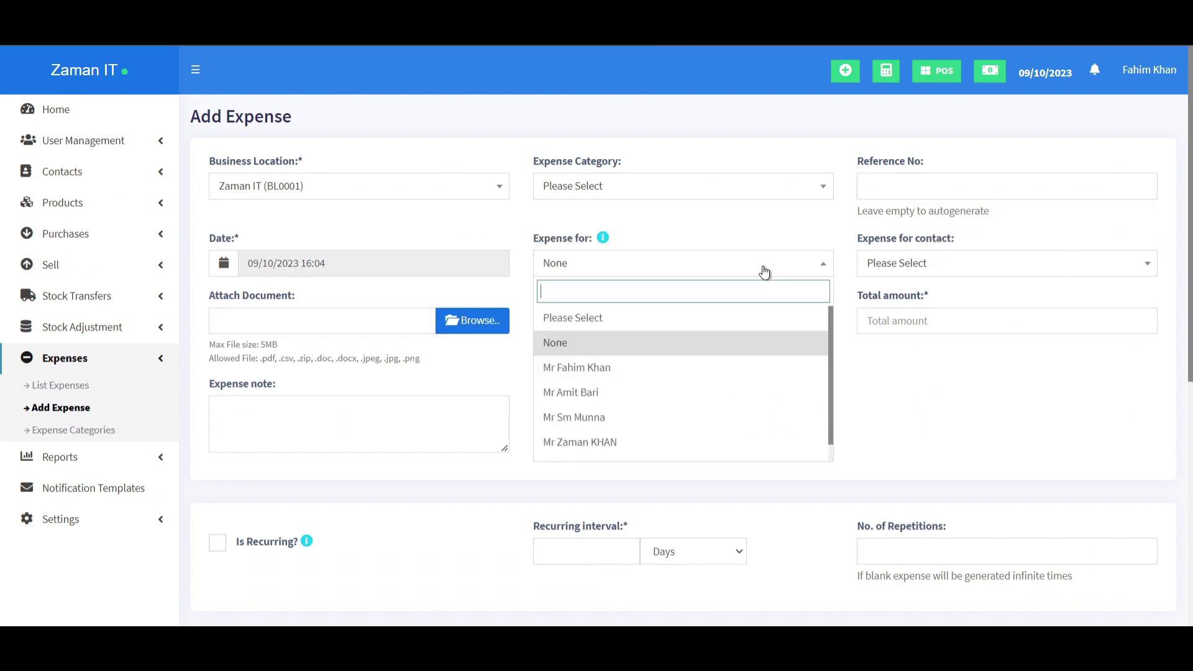
click(693, 231)
click(932, 270)
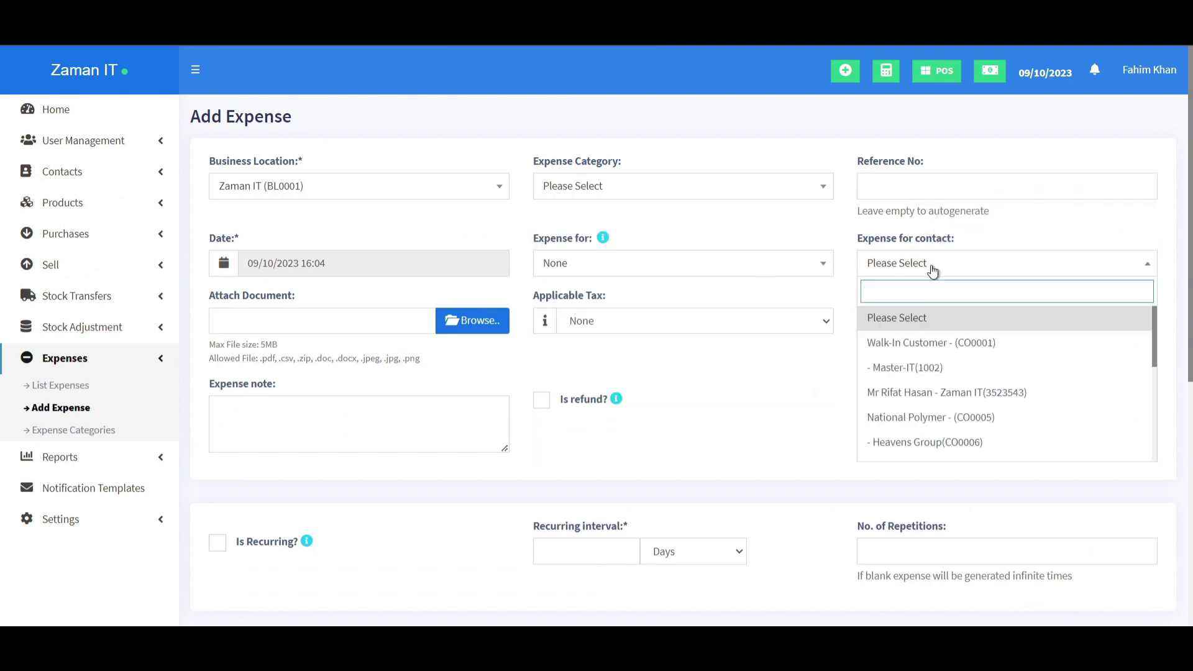
click(731, 422)
Look over the expense form's recurring interval units and payment section, and open the list of expense categories.
scroll(536, 362, down, 4)
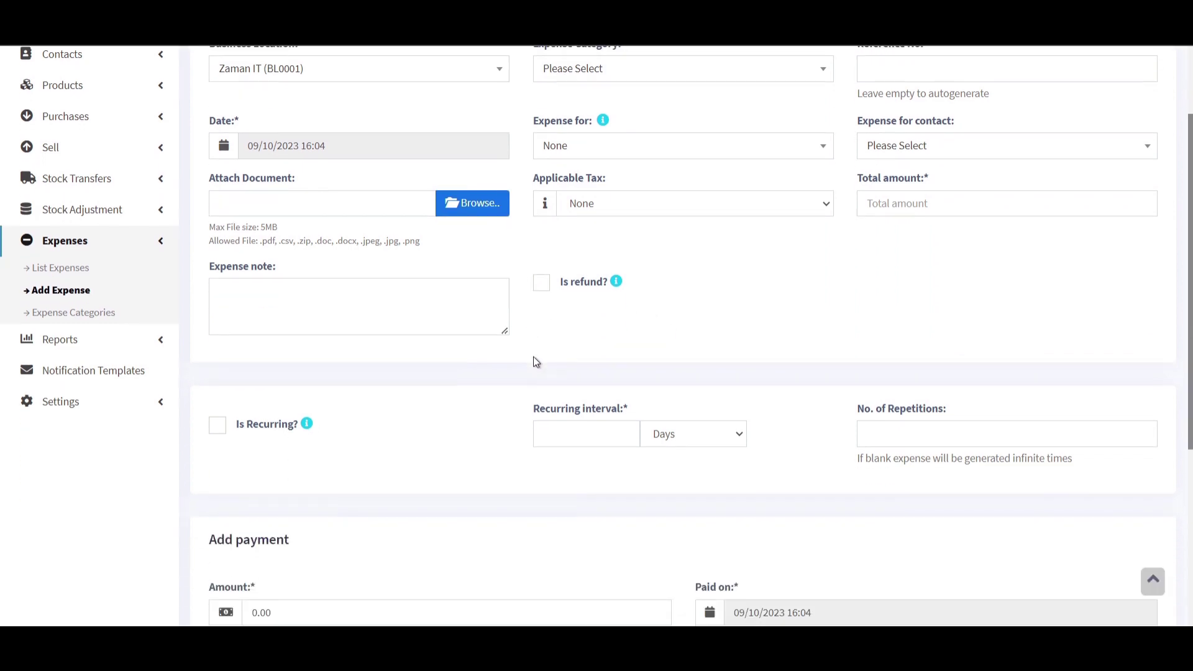
click(691, 295)
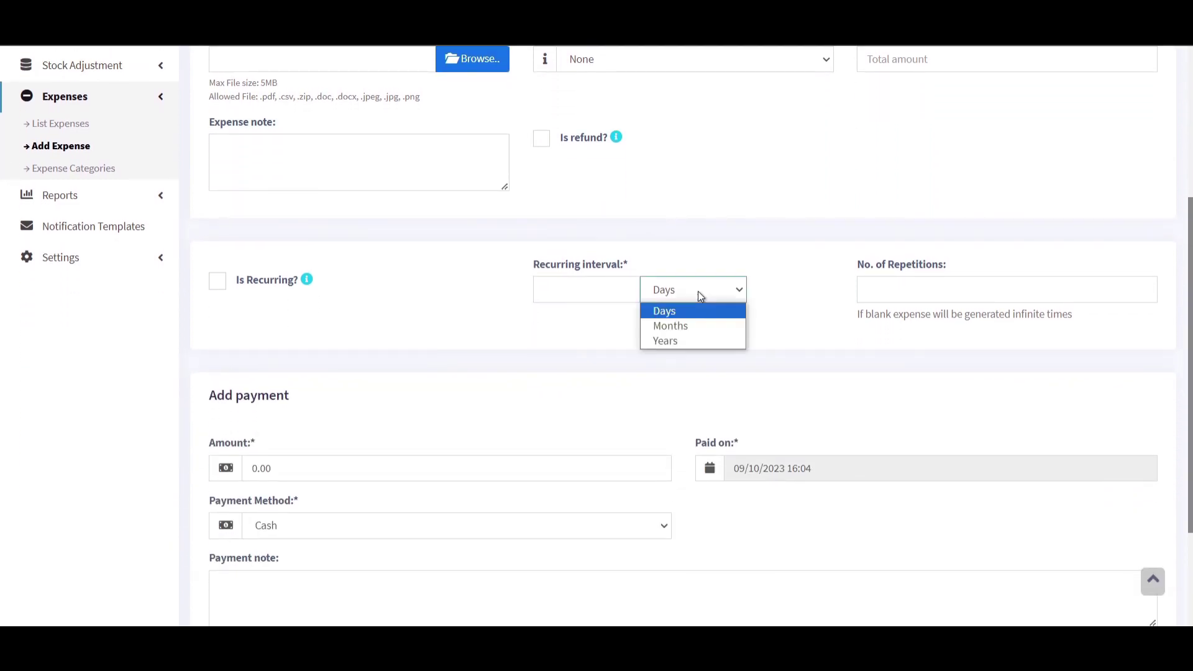
click(698, 292)
scroll(609, 361, down, 3)
scroll(610, 362, up, 7)
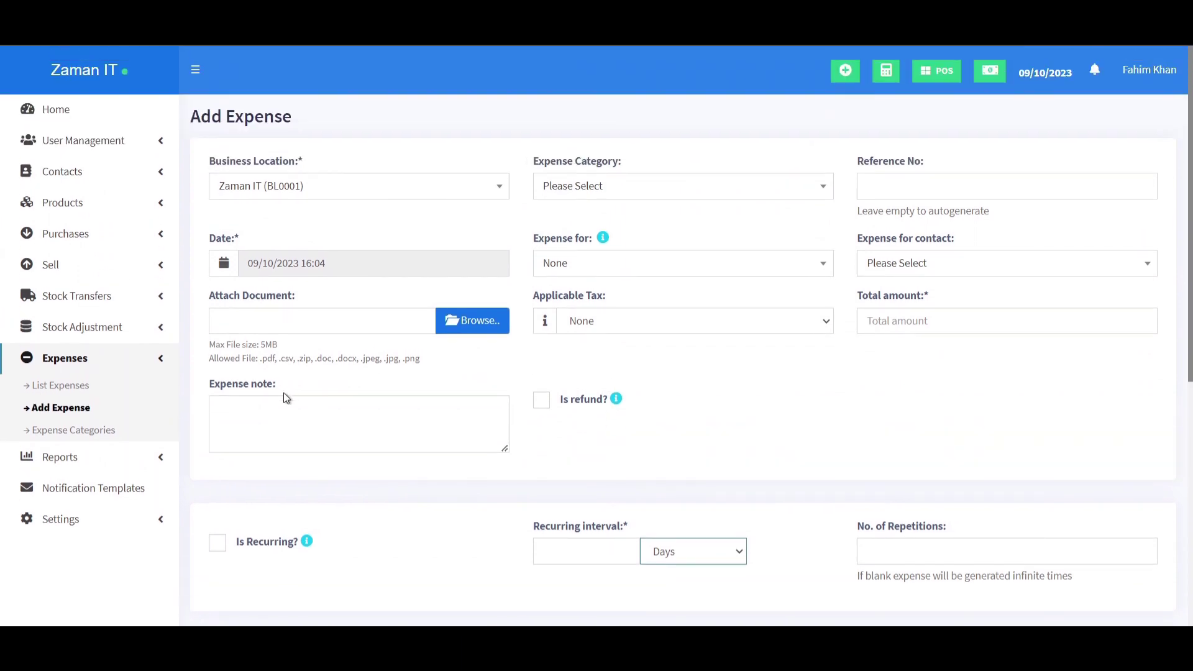
click(94, 430)
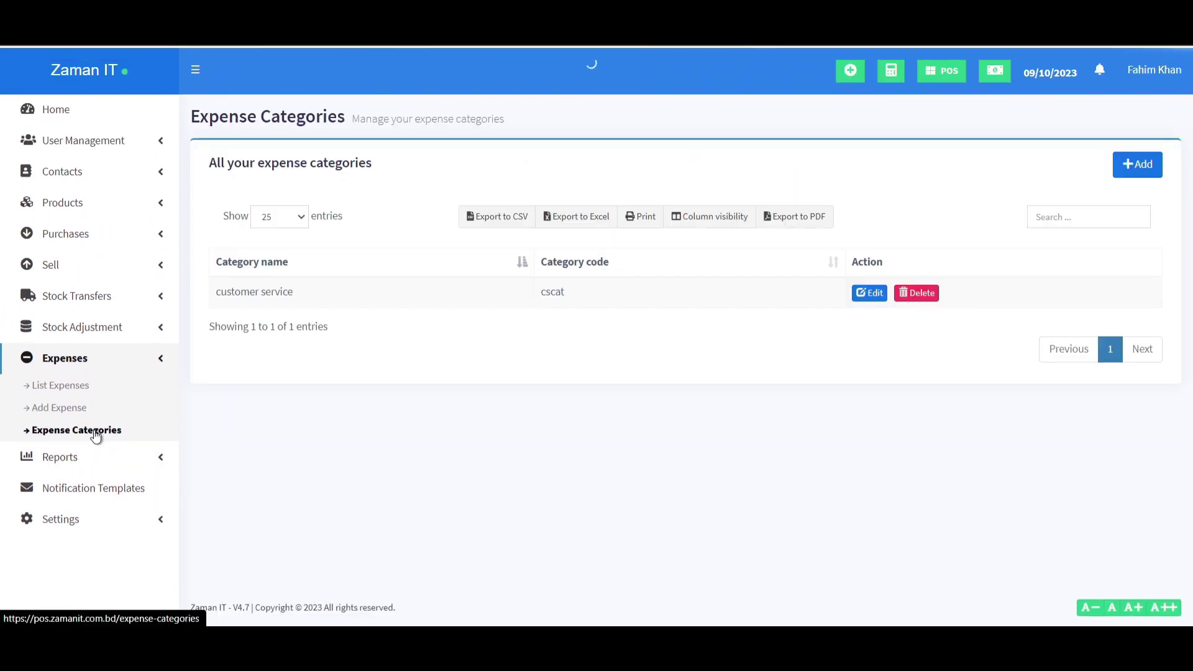
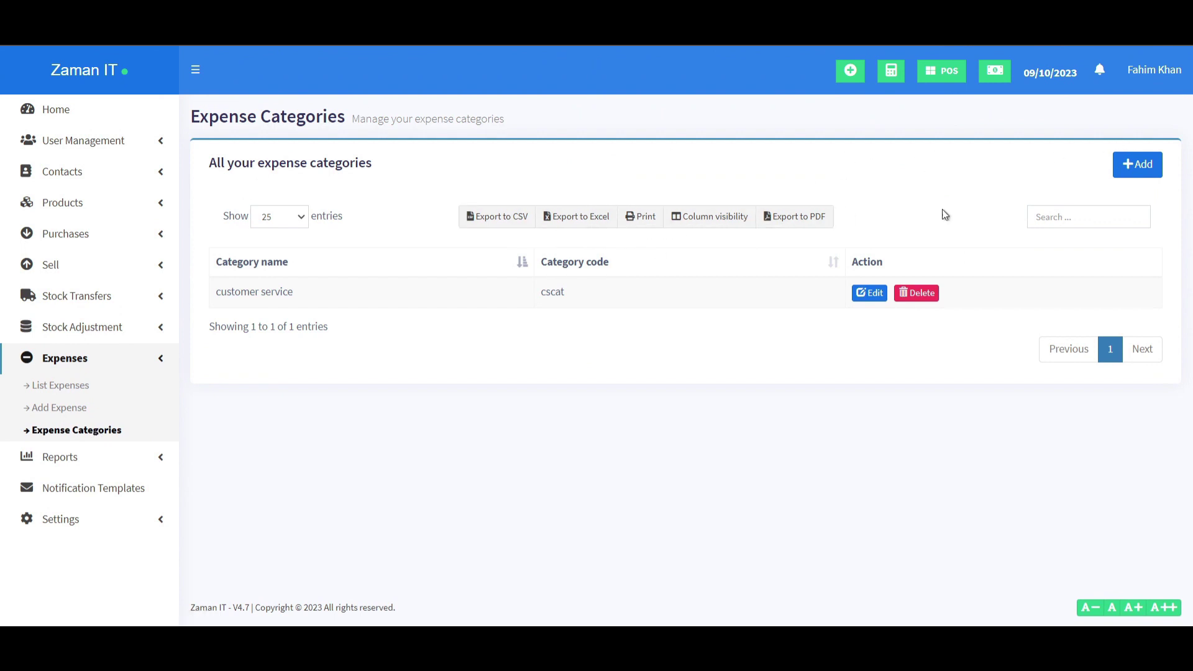
Open a blank Add Expense Category form, close it without saving and collapse the Expenses section.
click(1132, 166)
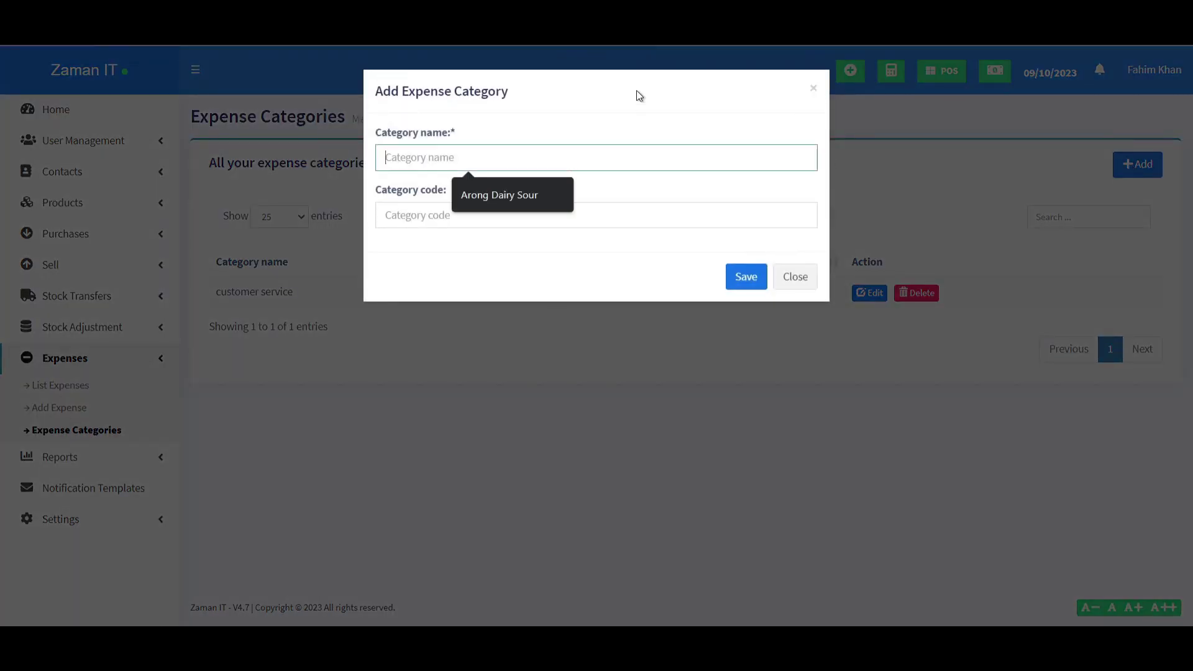
click(795, 275)
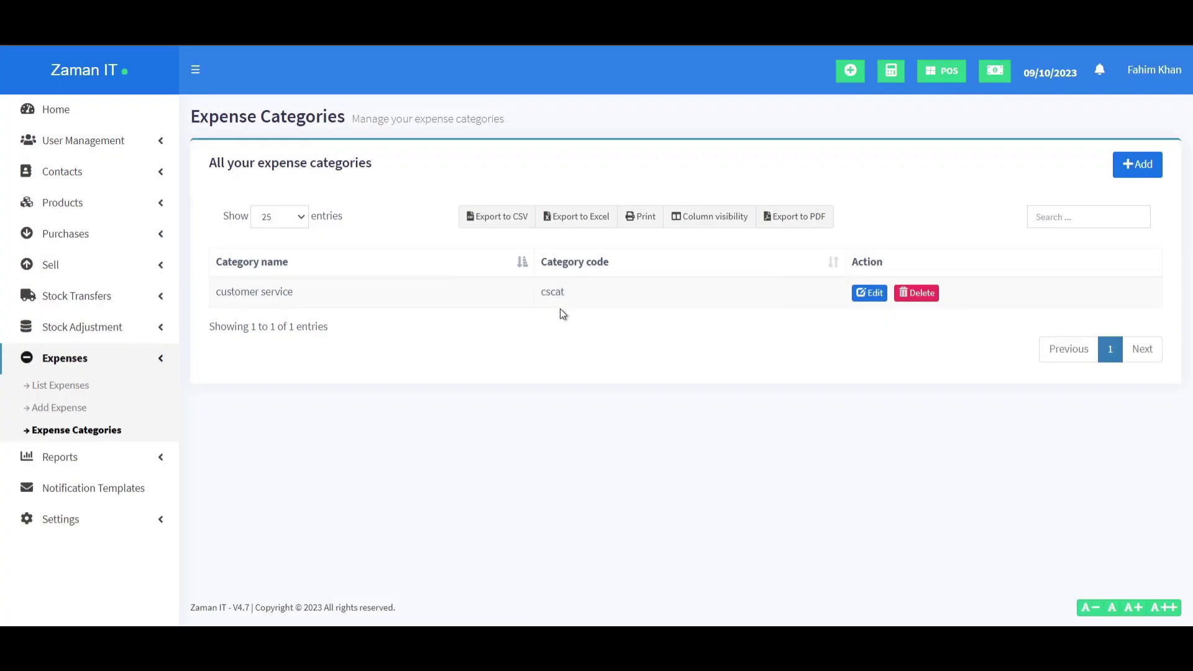
click(143, 365)
Open the Profit / Loss Report and look over its stock, sales and profit figures and the gross profit by product.
click(68, 456)
scroll(80, 381, down, 3)
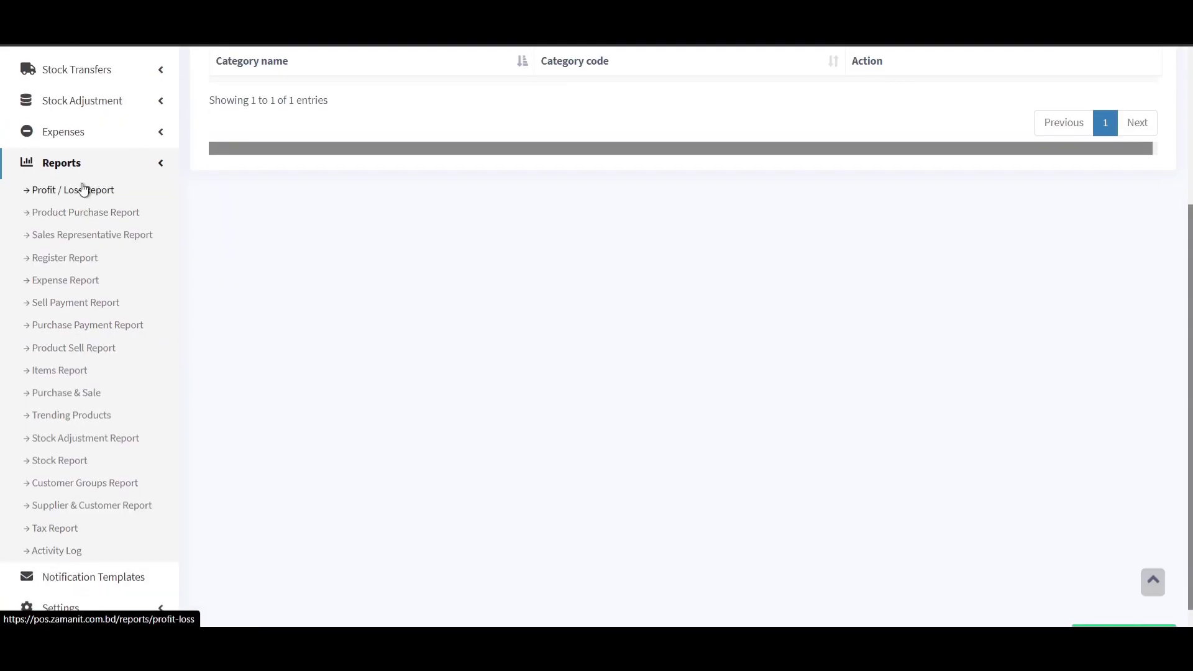
click(84, 190)
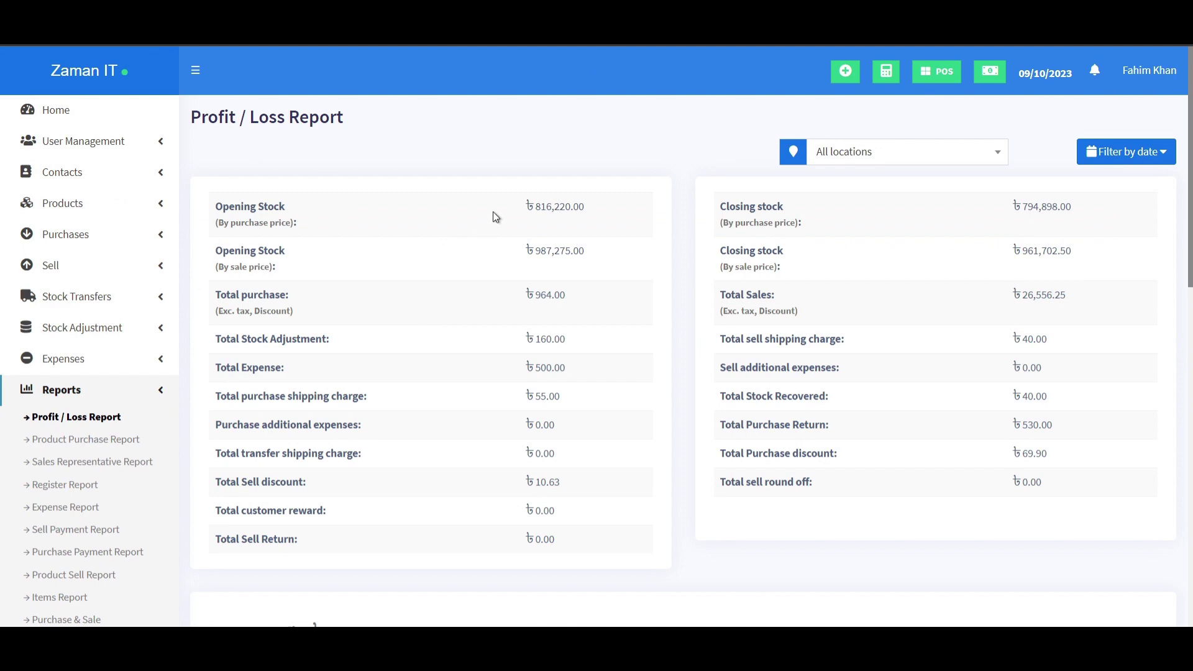
scroll(495, 217, down, 10)
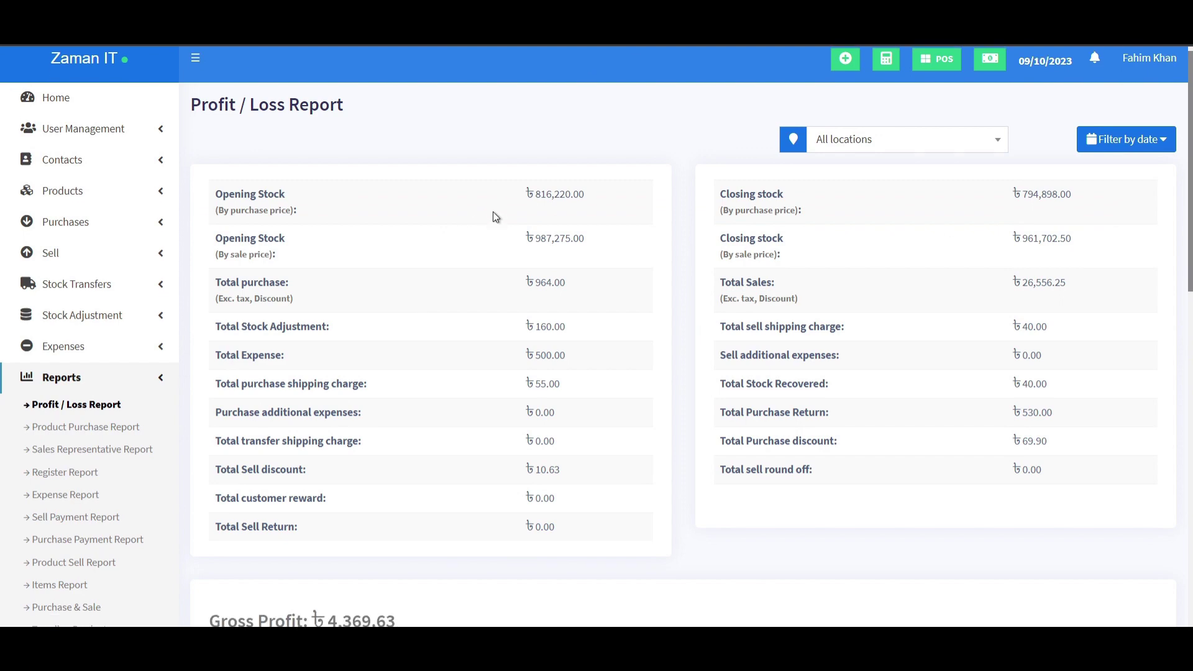
scroll(495, 216, down, 4)
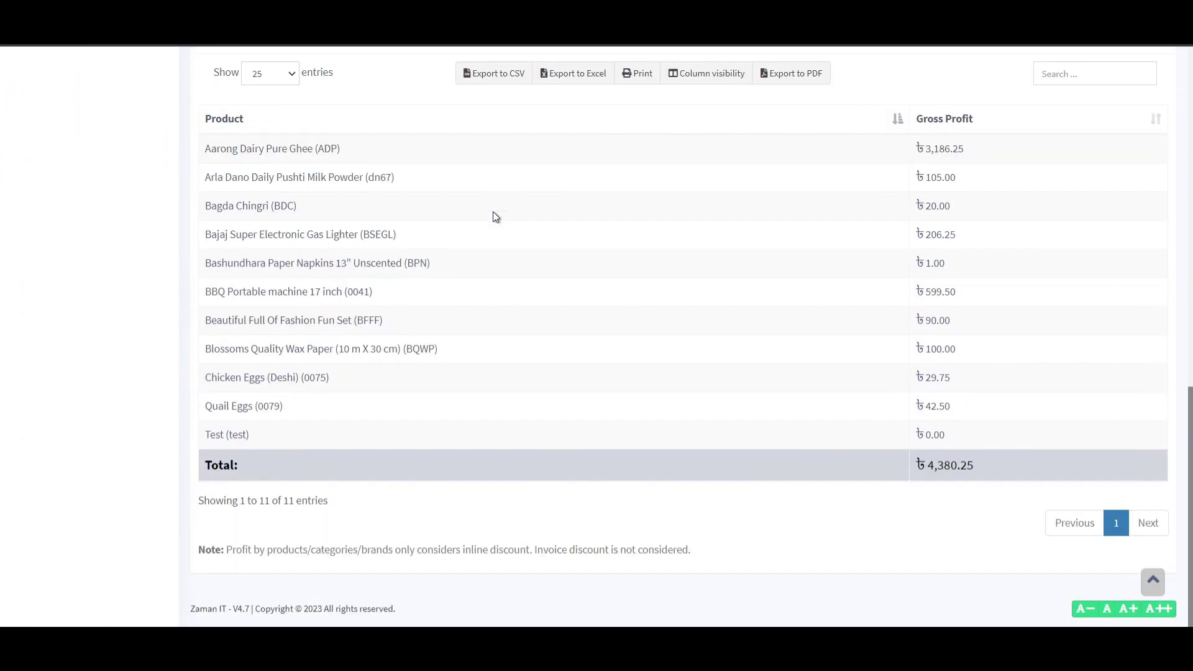
scroll(495, 216, up, 10)
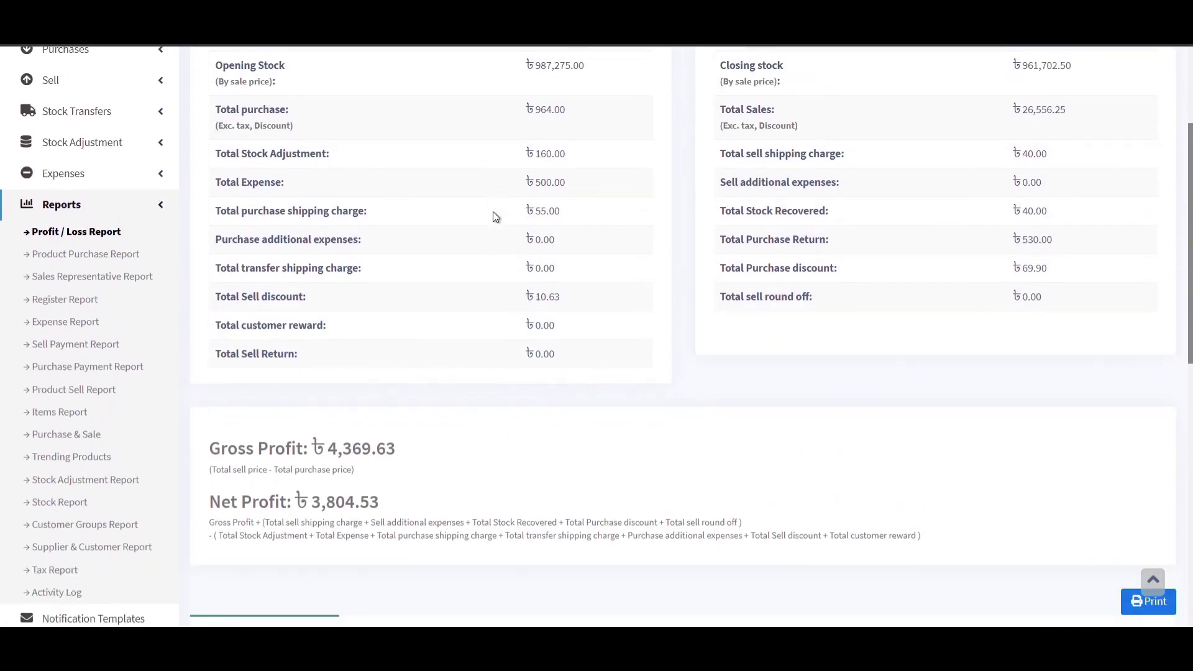
Open the Product Purchase Report, check its supplier, business location and date range filters without changing them, and look through the purchased products.
click(115, 256)
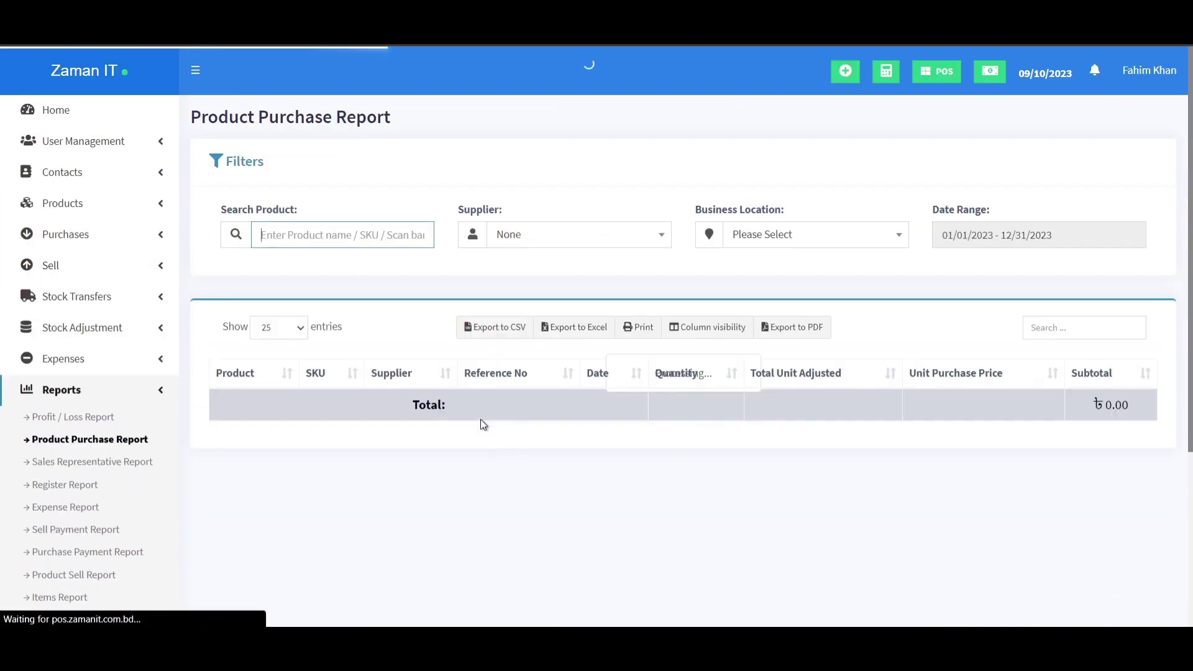
scroll(505, 367, down, 2)
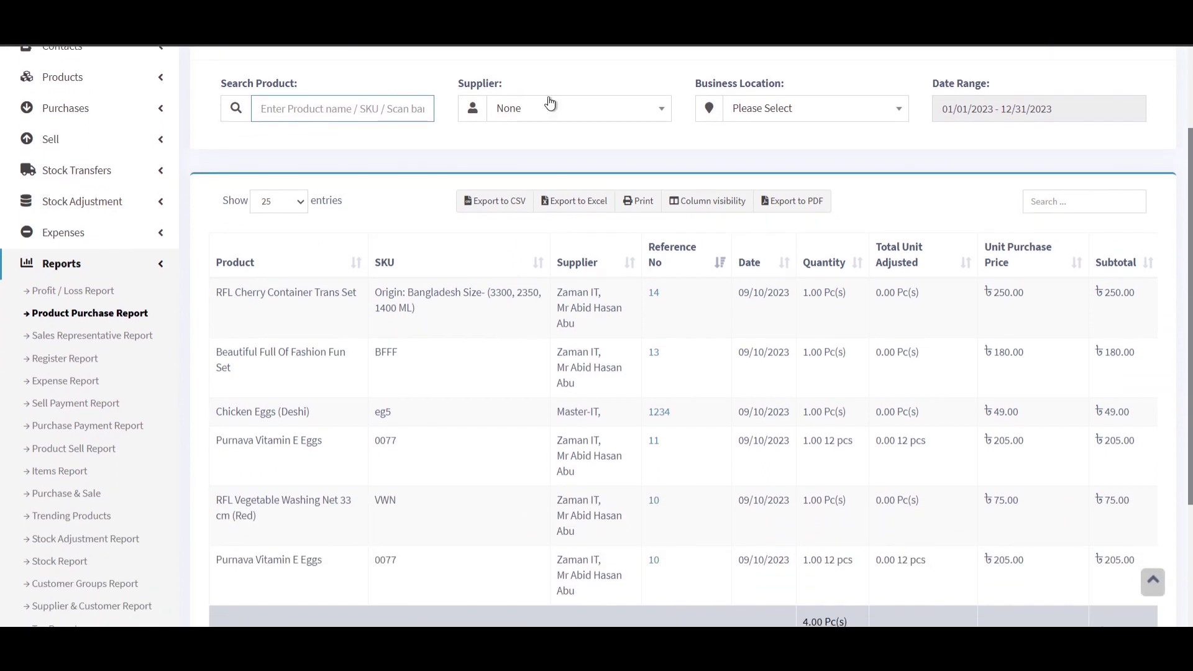
click(592, 107)
click(662, 78)
click(816, 110)
click(897, 73)
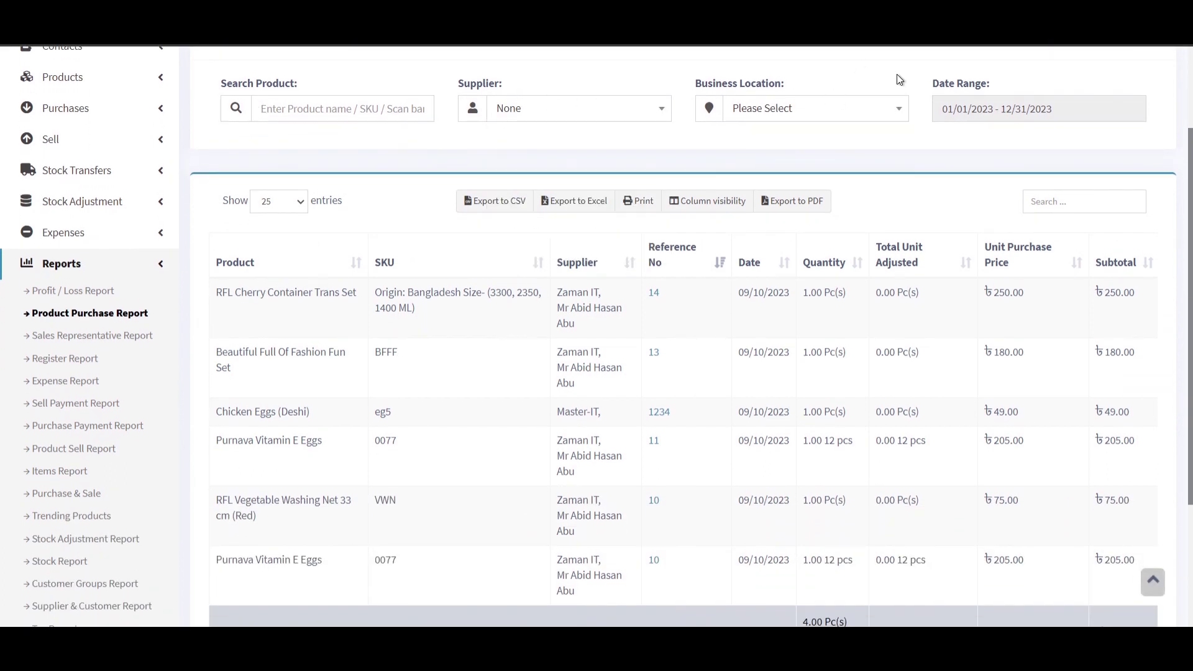
click(967, 110)
click(852, 133)
scroll(467, 322, down, 3)
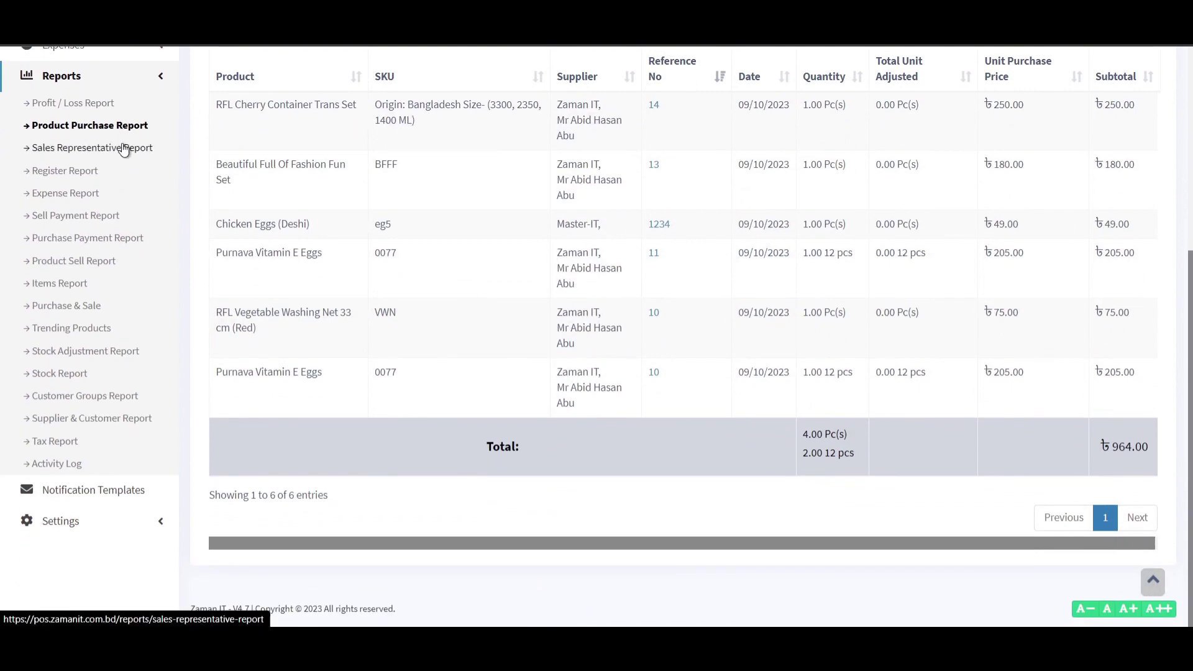
scroll(125, 151, up, 5)
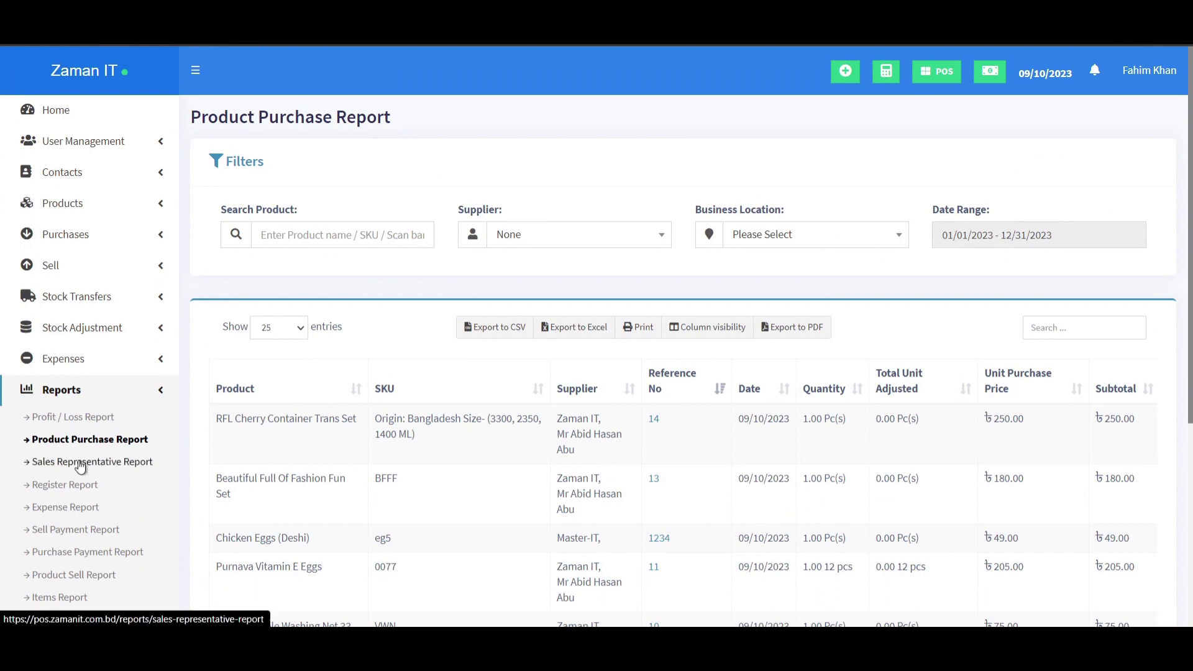
Open the Sales Representative Report and examine its summary, the list of added sales and the return markers on invoices.
click(81, 462)
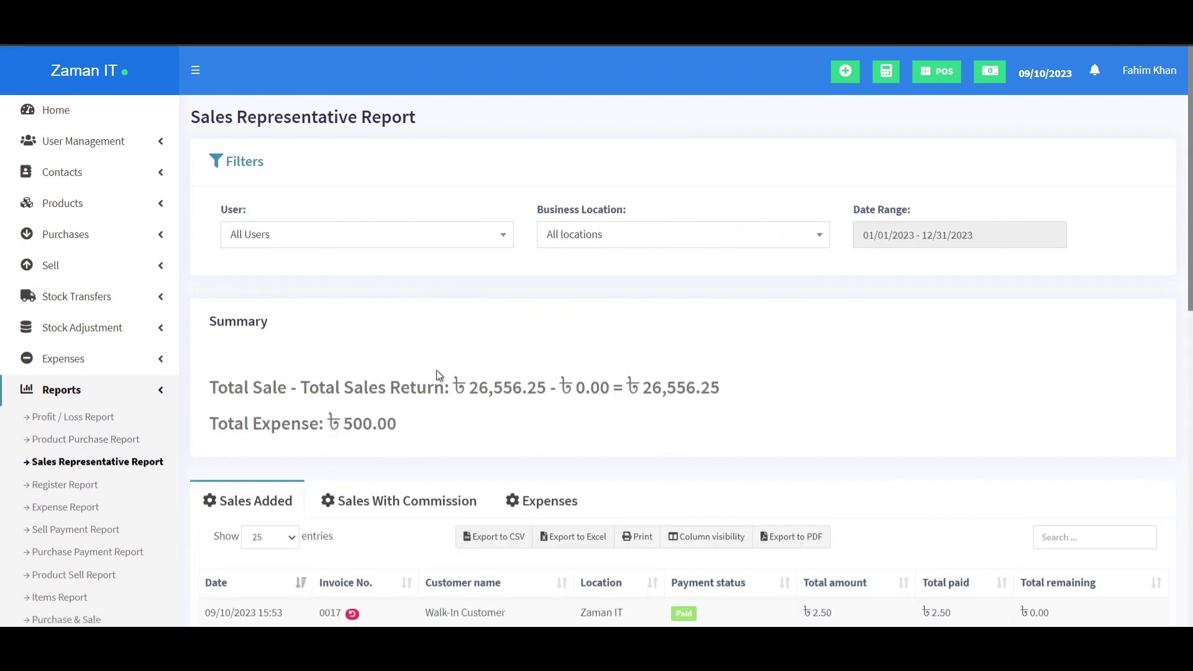
scroll(542, 344, down, 3)
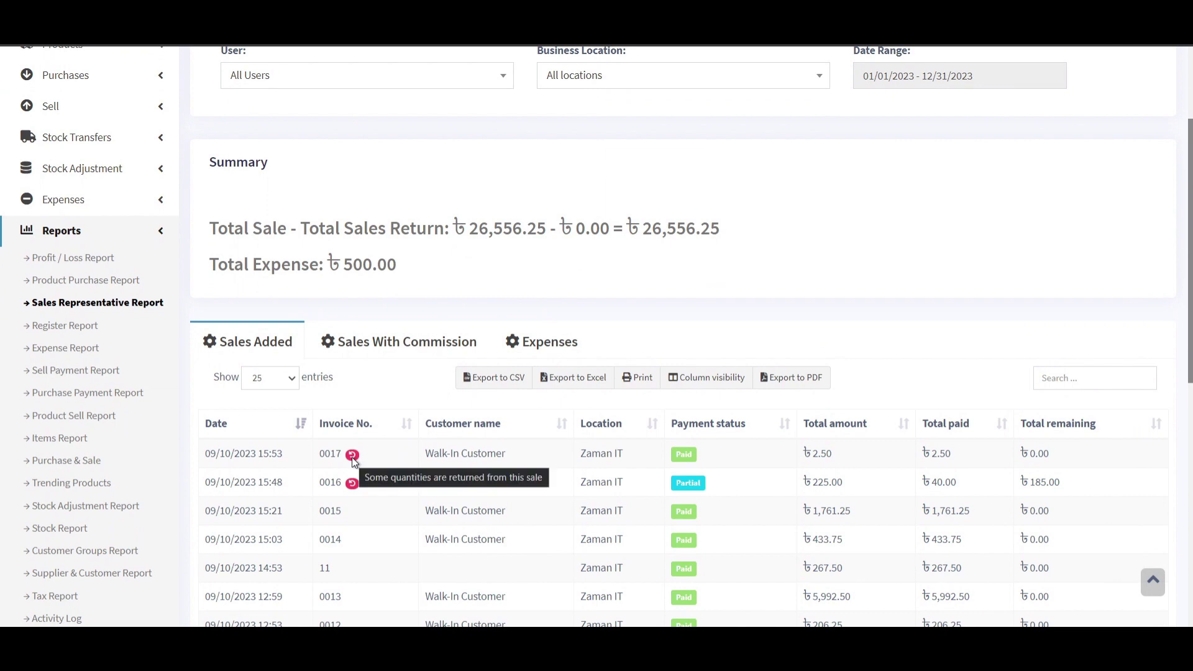
mouse_move(353, 491)
scroll(353, 491, down, 3)
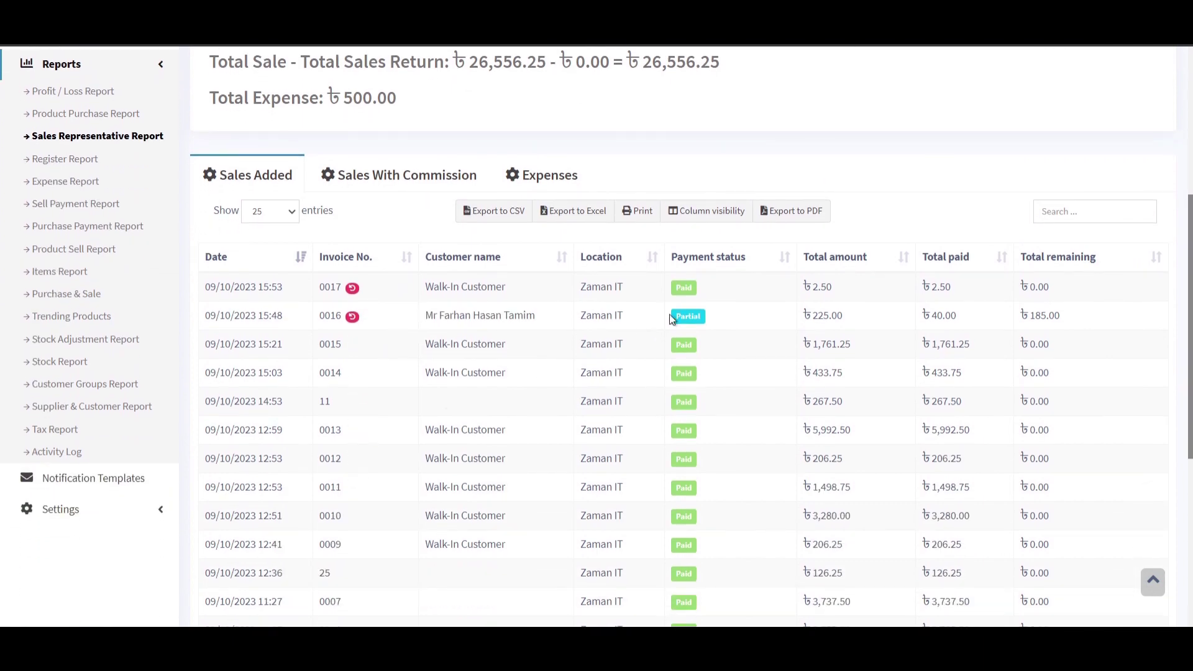
View the partially paid invoice's payments and its payment received notification form, close both without sending and look through the remaining sales.
click(688, 317)
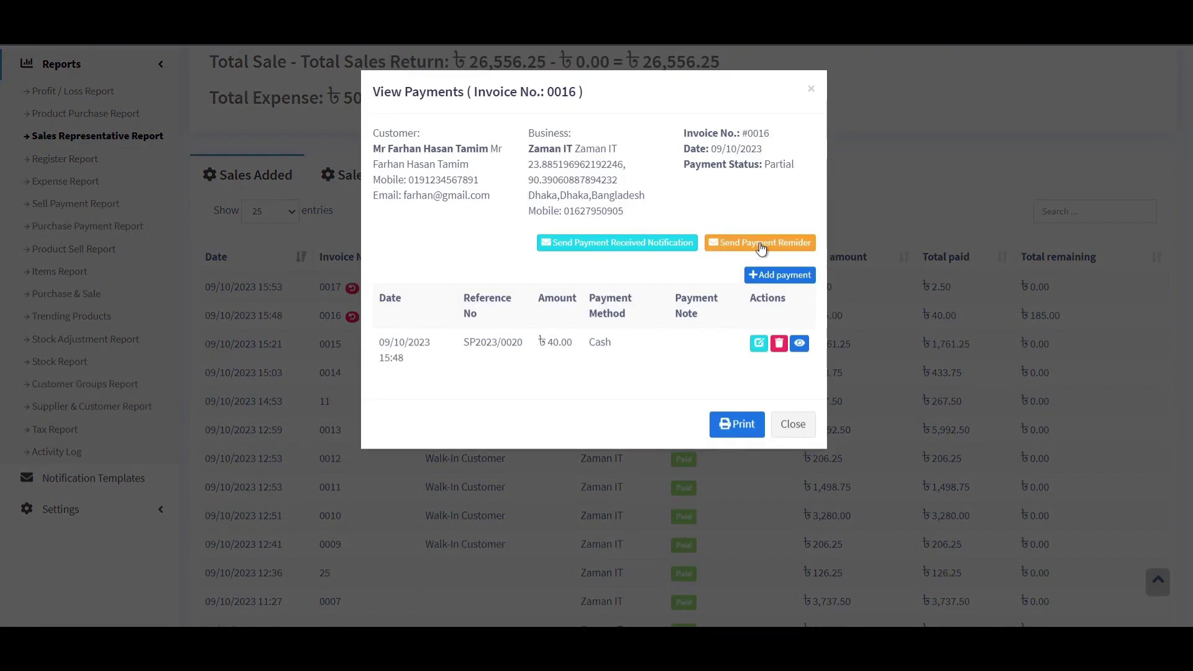
click(668, 248)
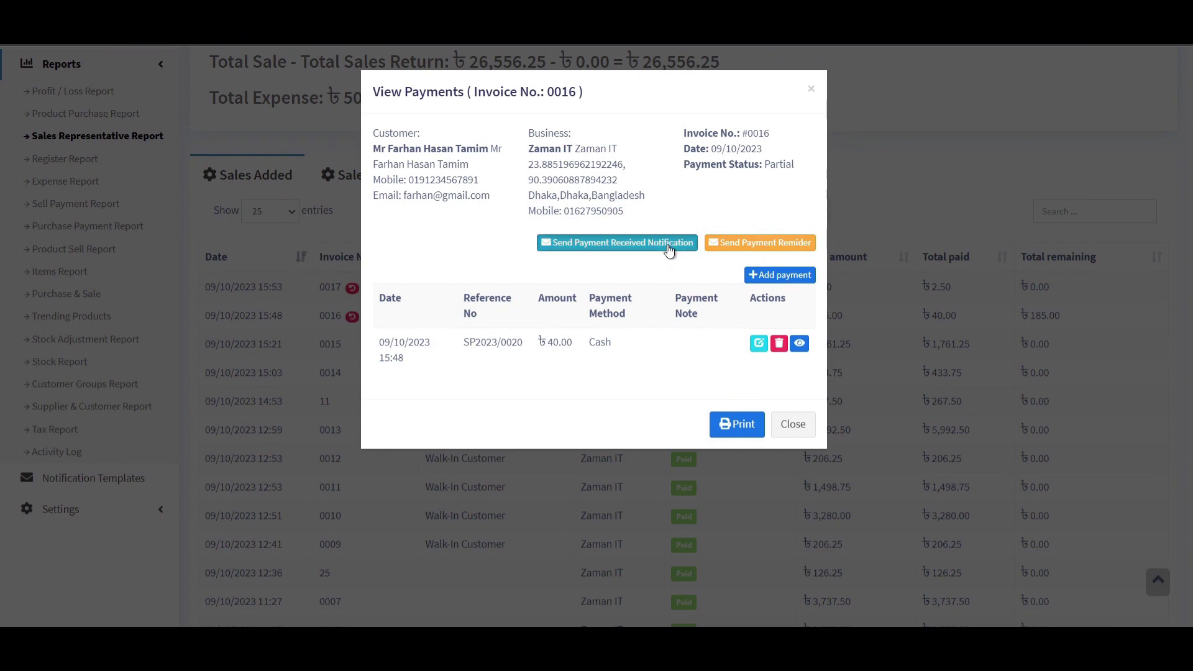
scroll(495, 447, down, 5)
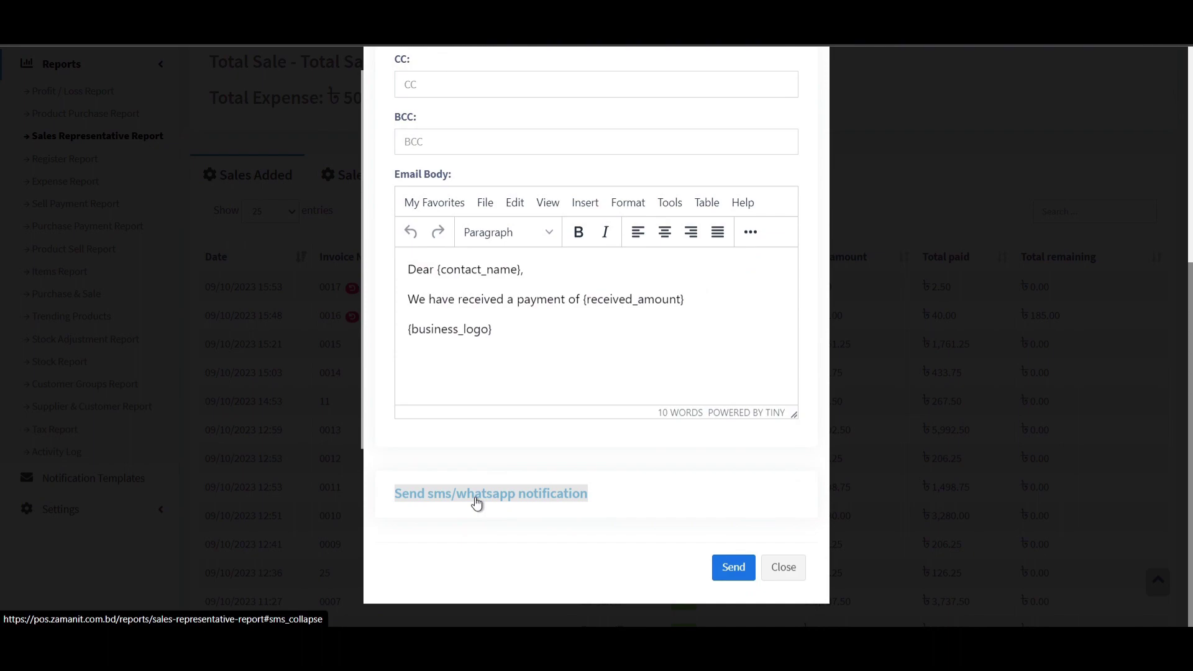
click(784, 566)
click(793, 424)
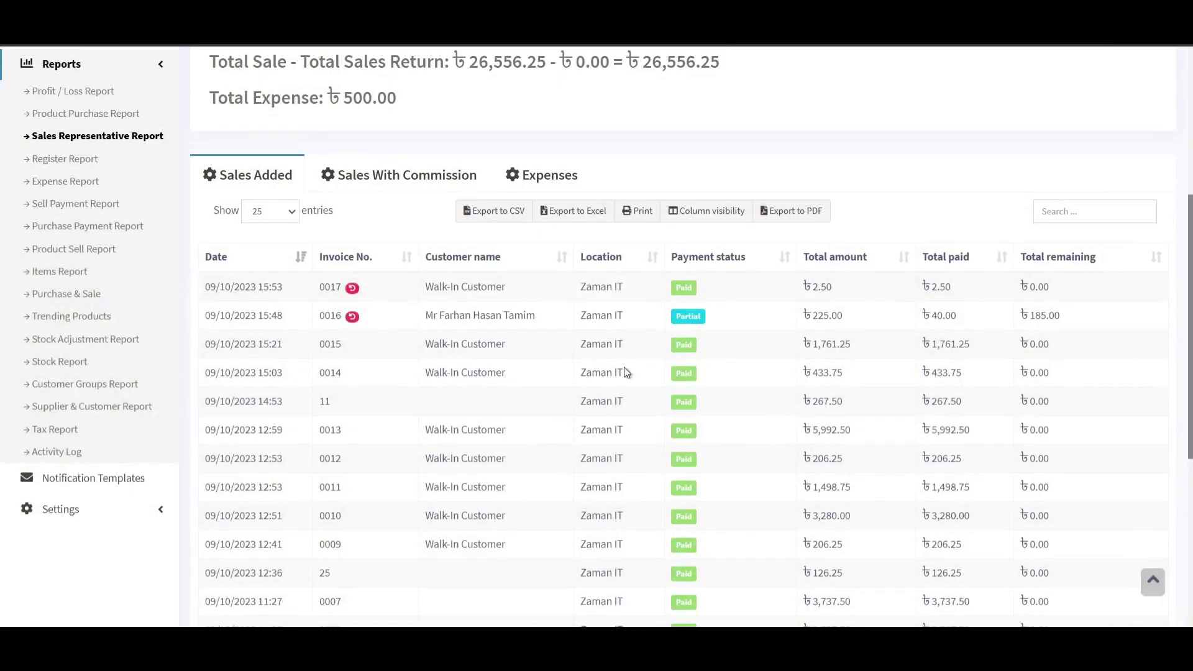
scroll(527, 371, down, 6)
scroll(527, 373, up, 7)
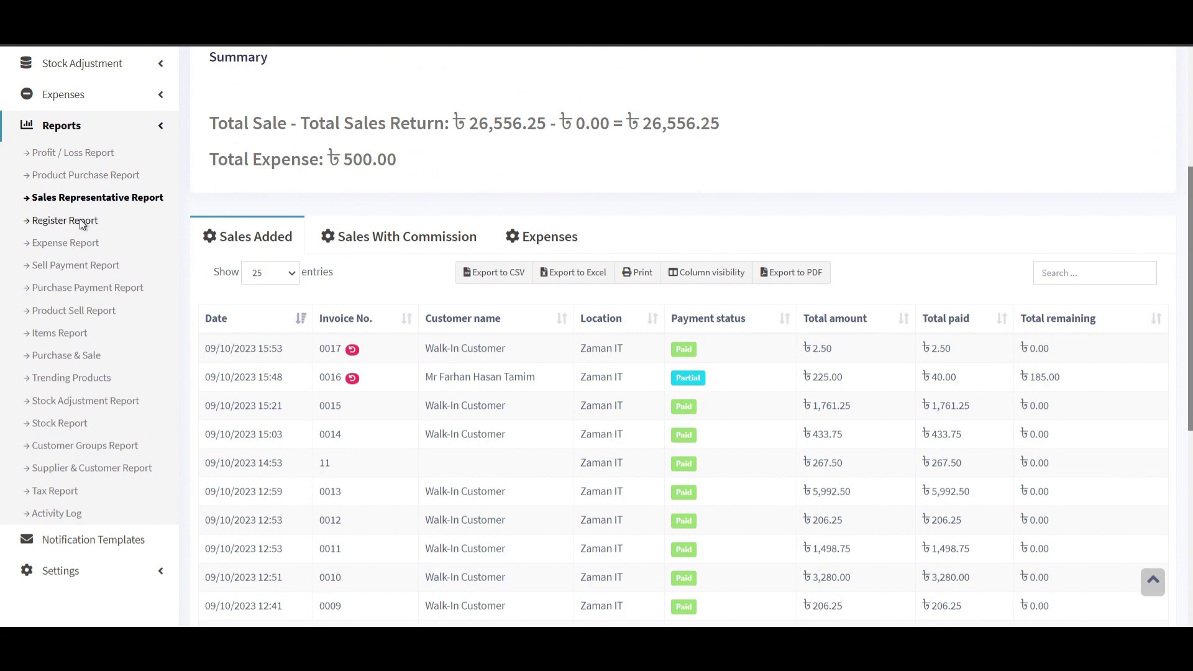
Open the Register Report and examine its filters, register opening and closing times, users and totals per payment method.
click(79, 220)
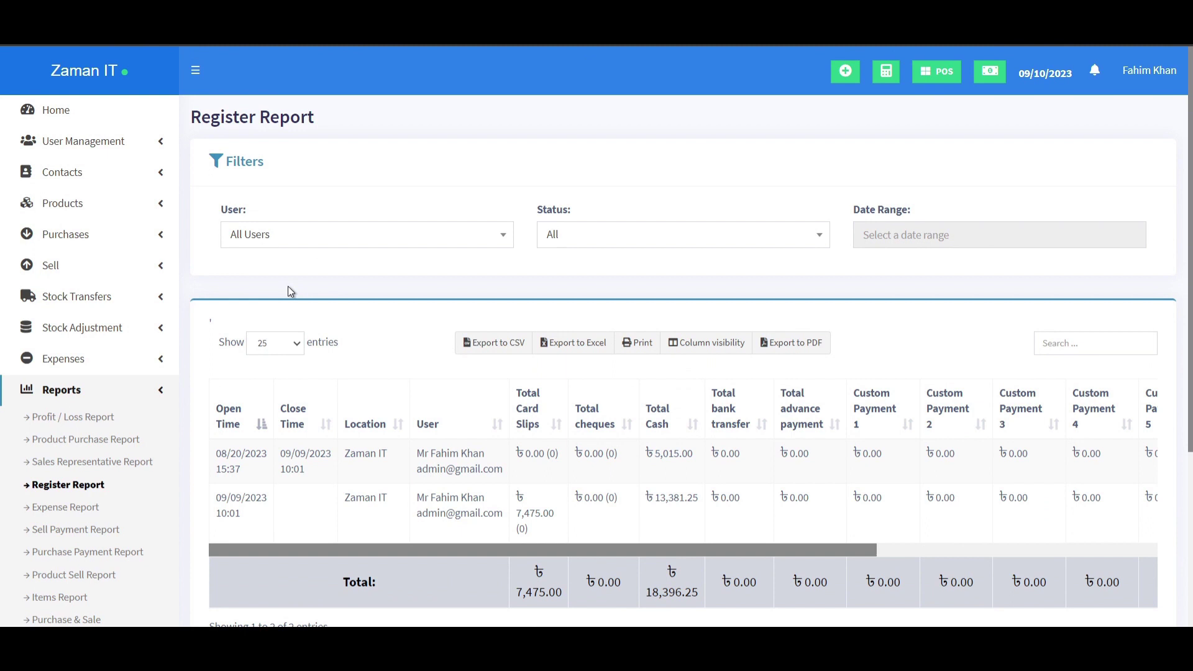
scroll(288, 291, down, 1)
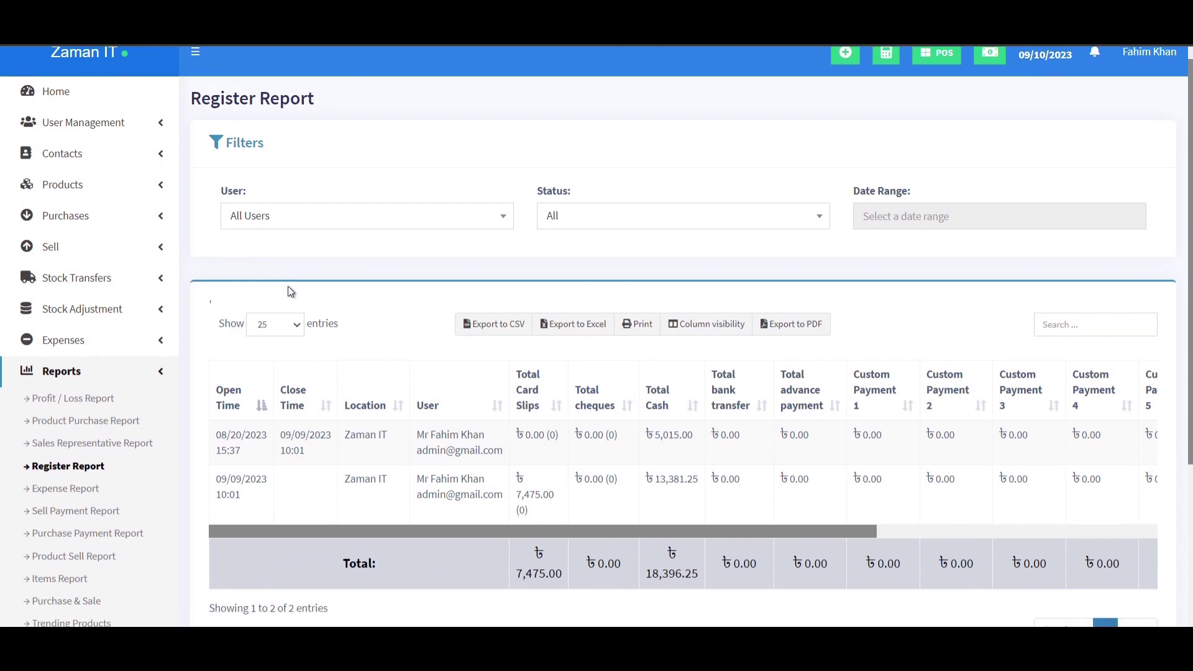
scroll(349, 293, down, 2)
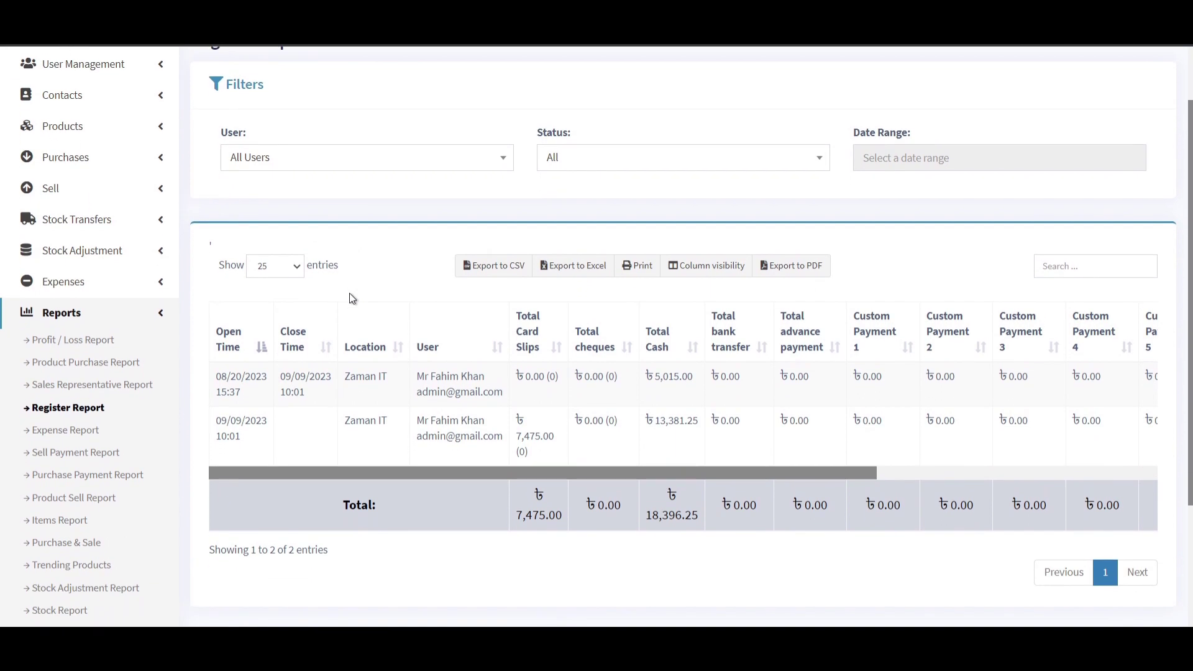
scroll(386, 320, down, 3)
mouse_move(399, 390)
mouse_down()
mouse_move(699, 382)
mouse_move(383, 397)
mouse_up()
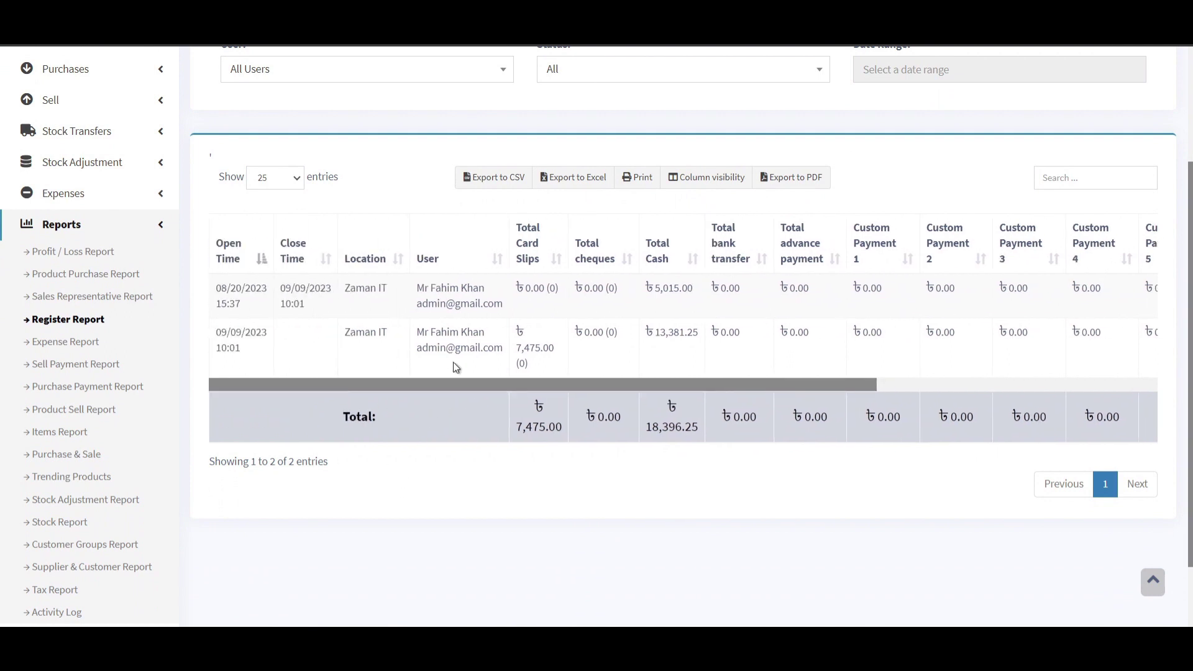
scroll(425, 480, down, 2)
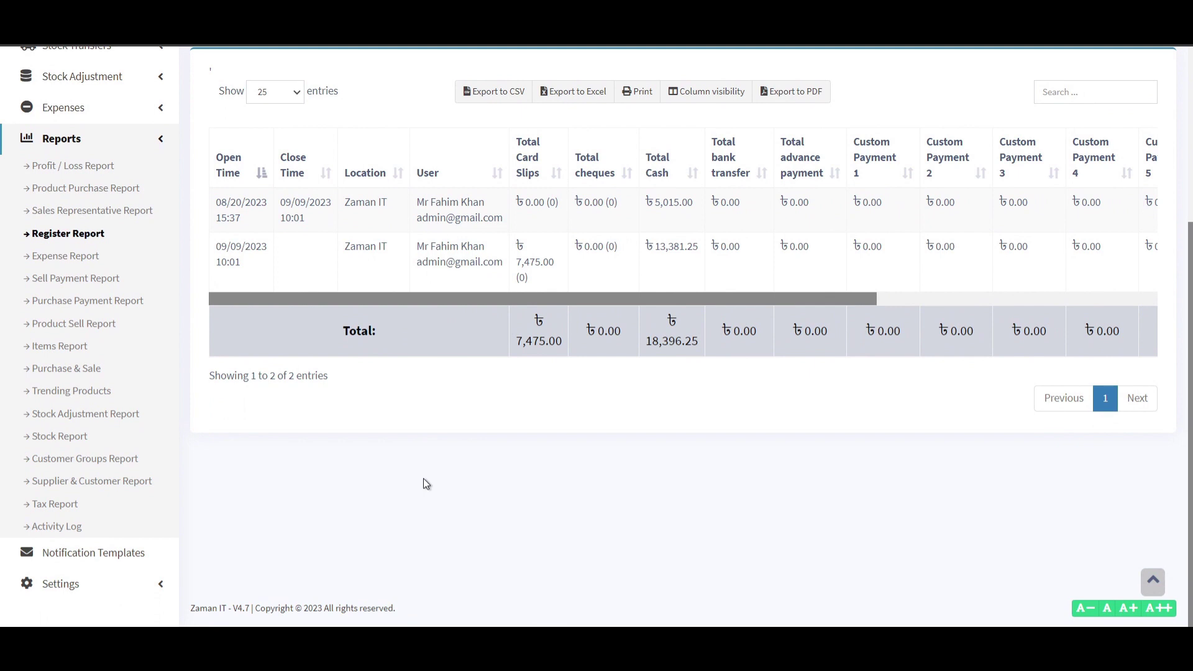
scroll(423, 478, up, 5)
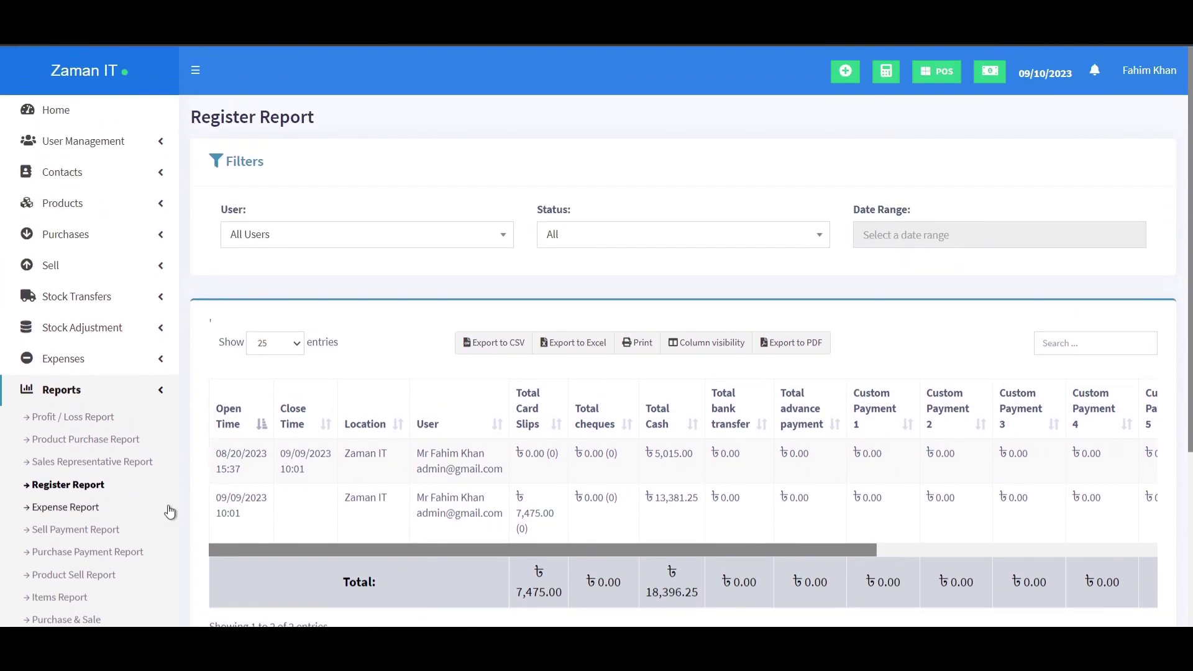
Open the Expense Report and examine the chart bars and the table of total expense per category.
click(86, 511)
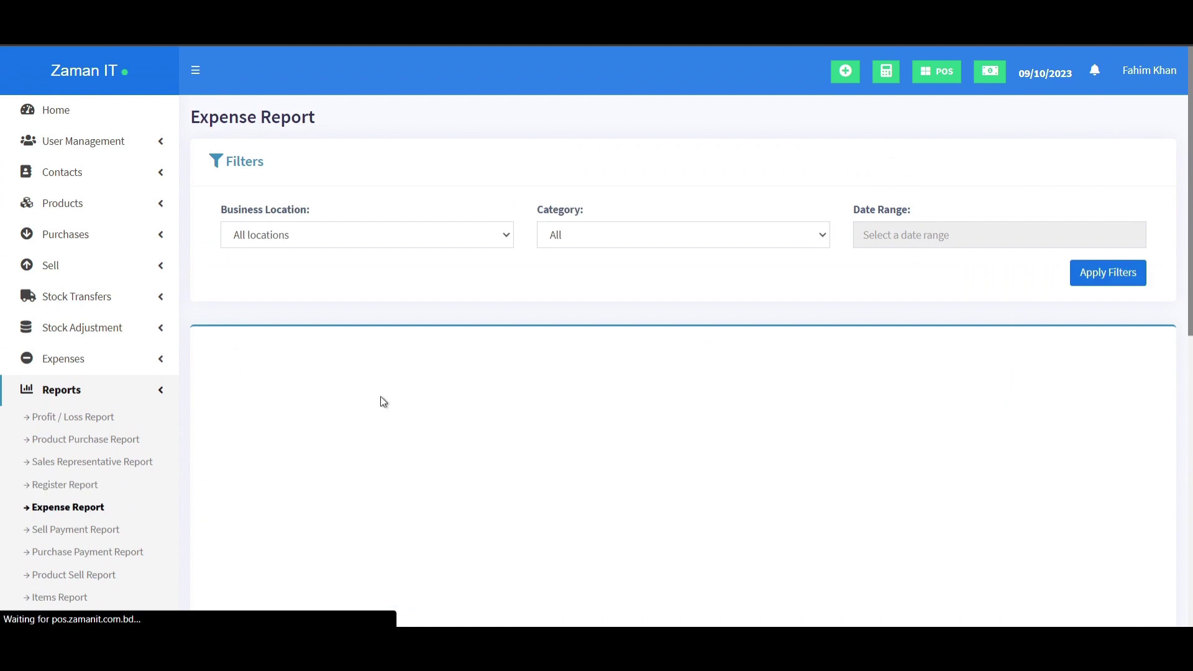
scroll(429, 298, down, 2)
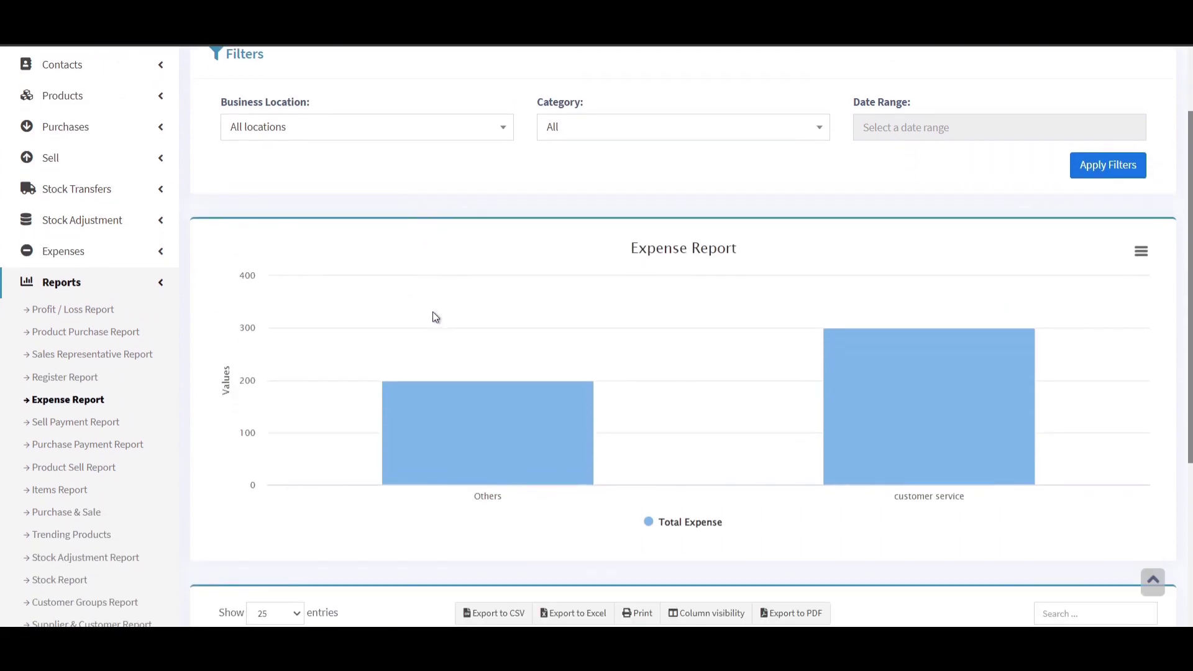
mouse_move(920, 401)
scroll(919, 401, down, 4)
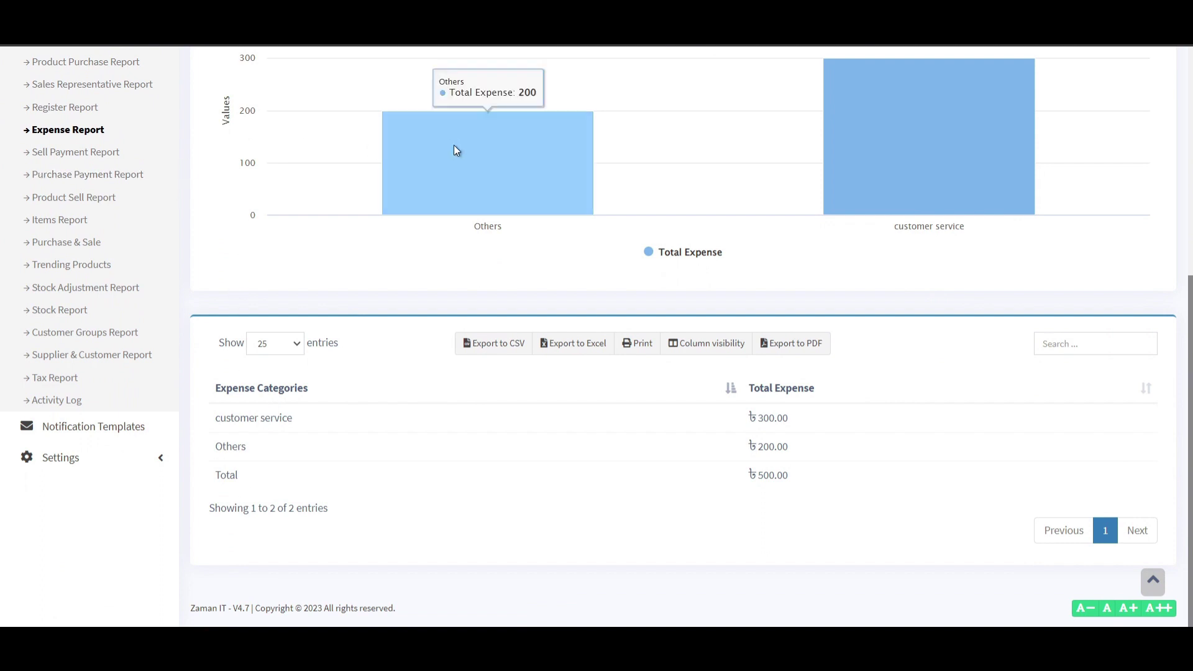
mouse_move(540, 180)
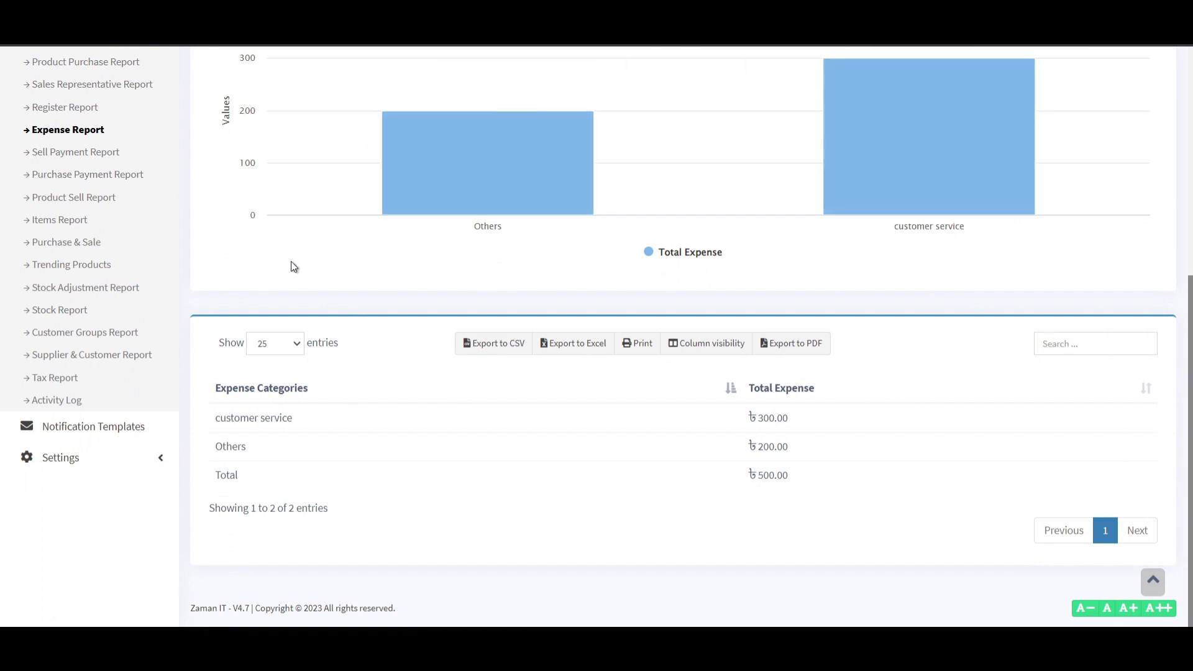
Open the Sell Payment Report and view the details of the most recent payment, closing them again.
click(107, 152)
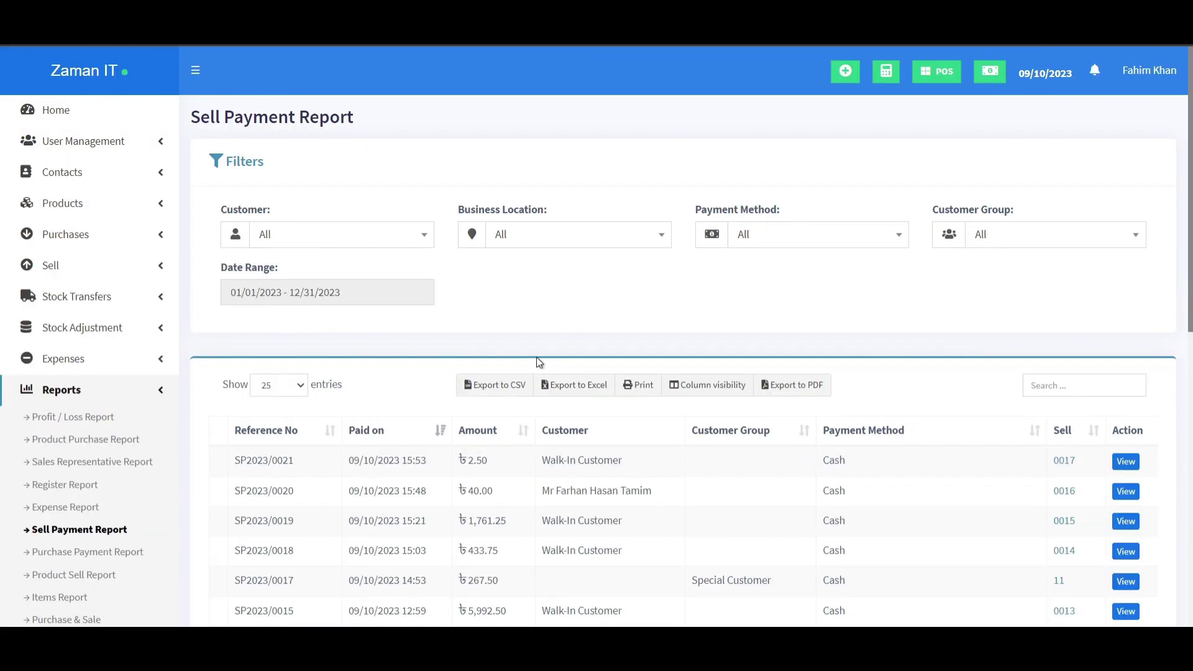
scroll(535, 357, down, 4)
click(1126, 233)
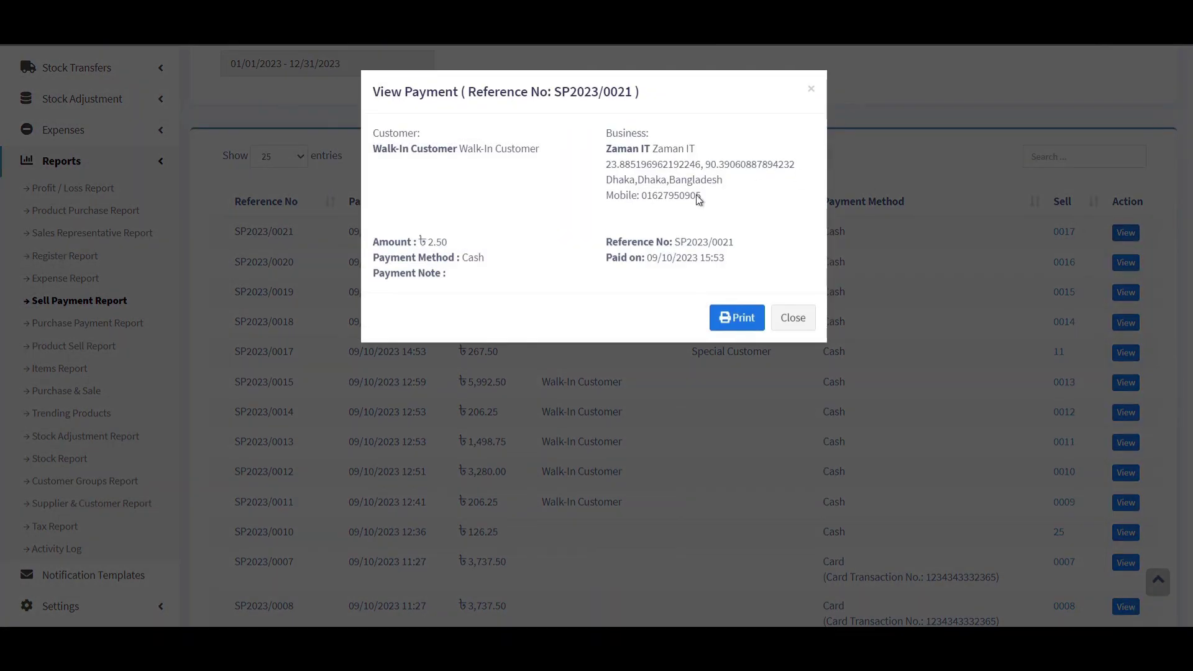
click(516, 249)
click(792, 317)
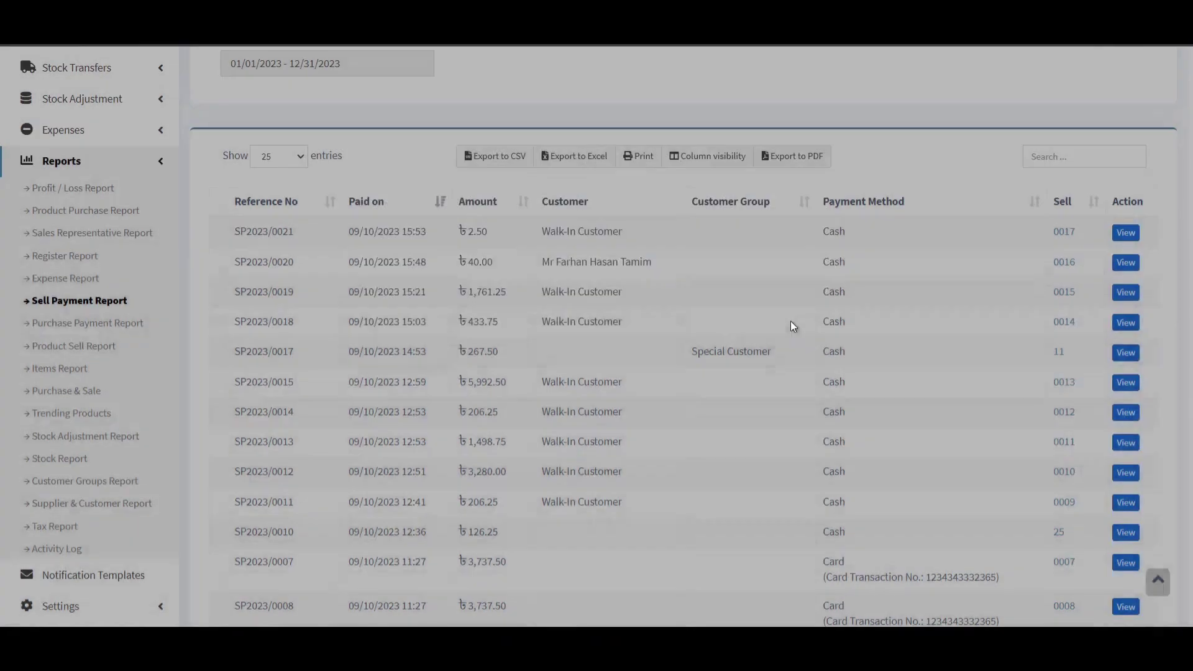
Look through the rest of the sell payments down to the total row and return to the upper part of the list.
scroll(320, 358, down, 1)
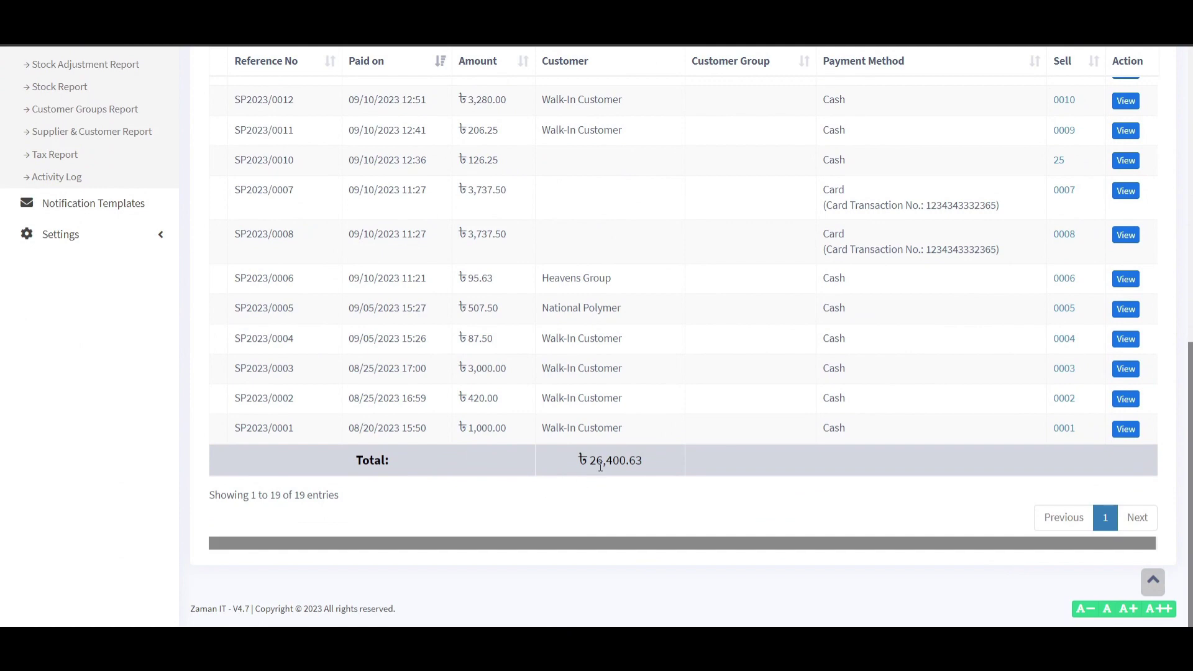
triple_click(600, 466)
click(364, 451)
scroll(322, 445, up, 5)
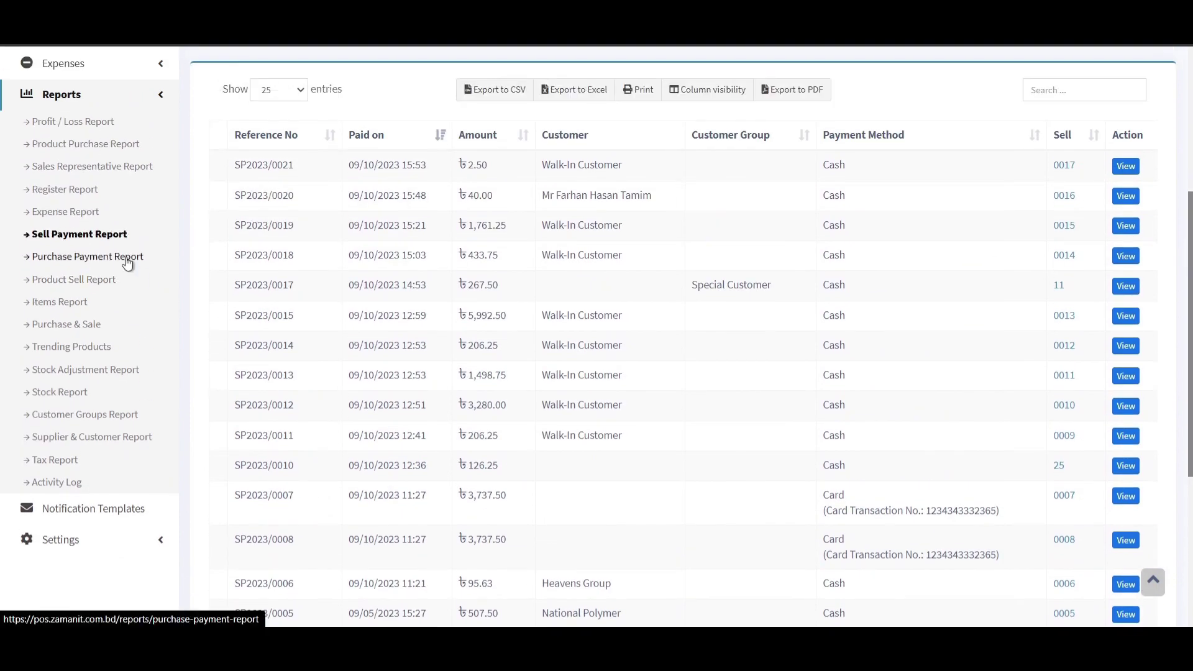
Open the Purchase Payment Report and examine the listed supplier payments and the total amount row.
click(126, 258)
scroll(400, 373, down, 2)
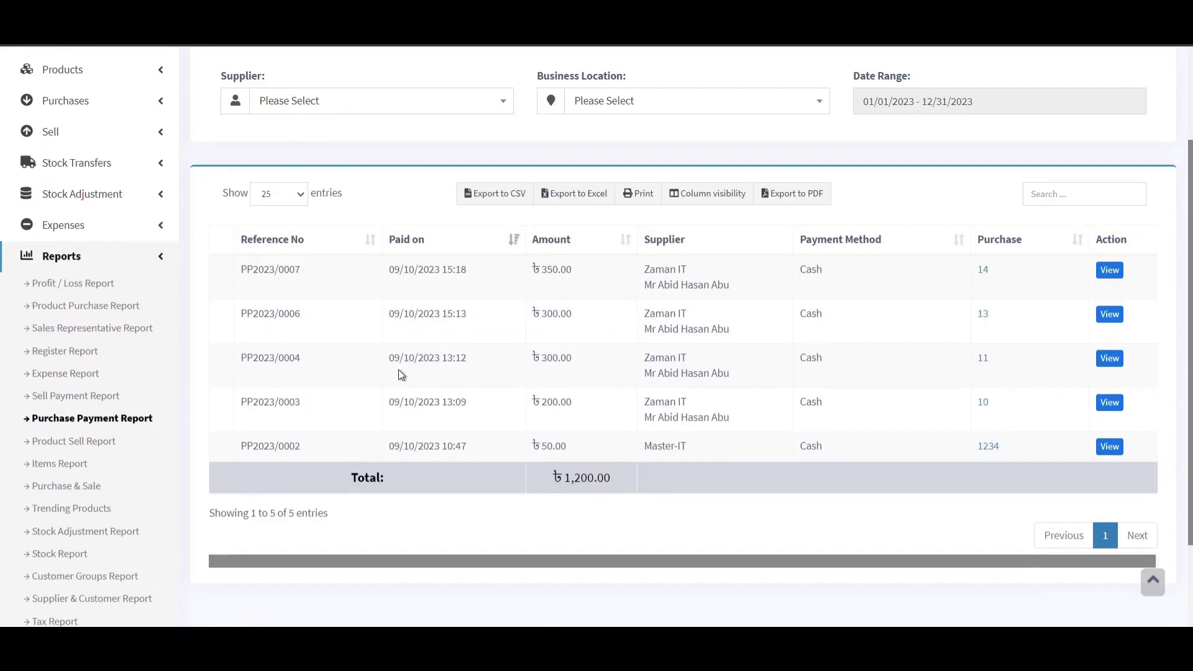
scroll(400, 373, down, 1)
triple_click(581, 413)
click(570, 410)
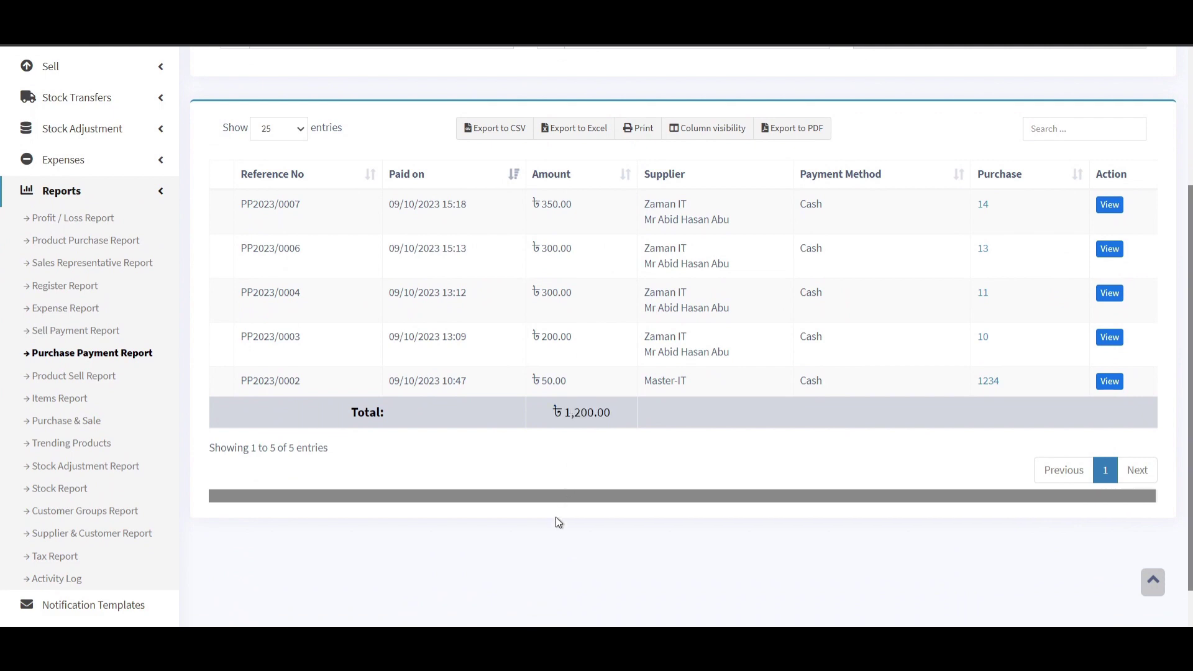
Open the Product Sell Report, examine the detailed sales down to the total row, and return to the upper part of the list.
click(114, 375)
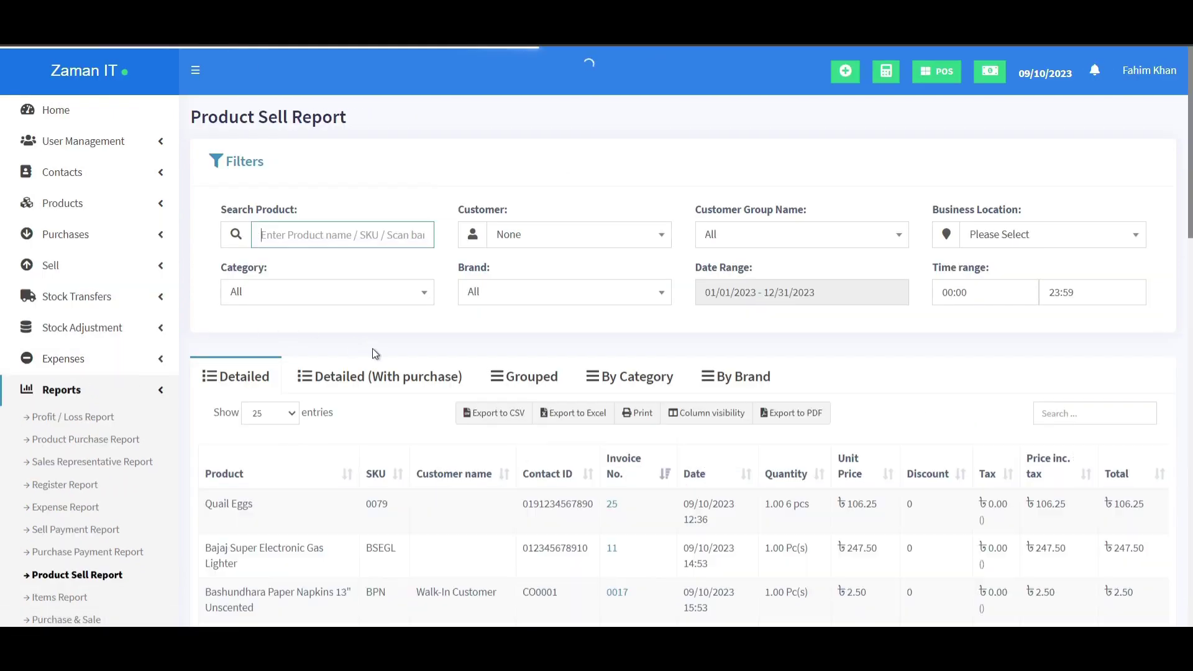
scroll(373, 349, down, 3)
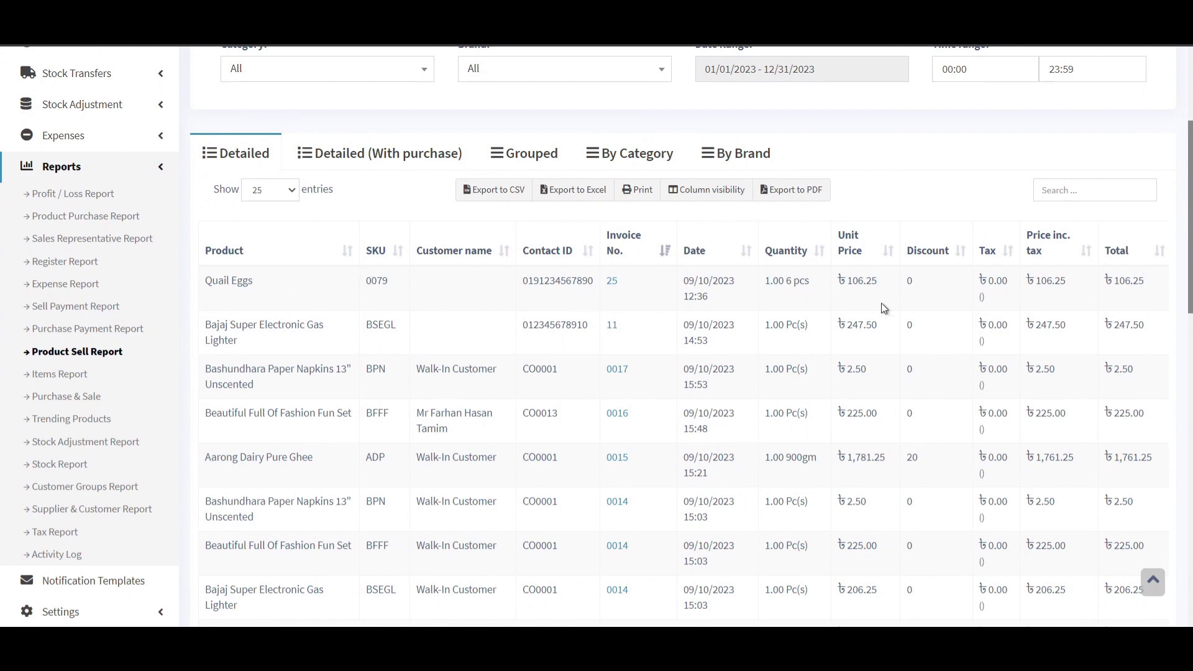
scroll(881, 303, down, 10)
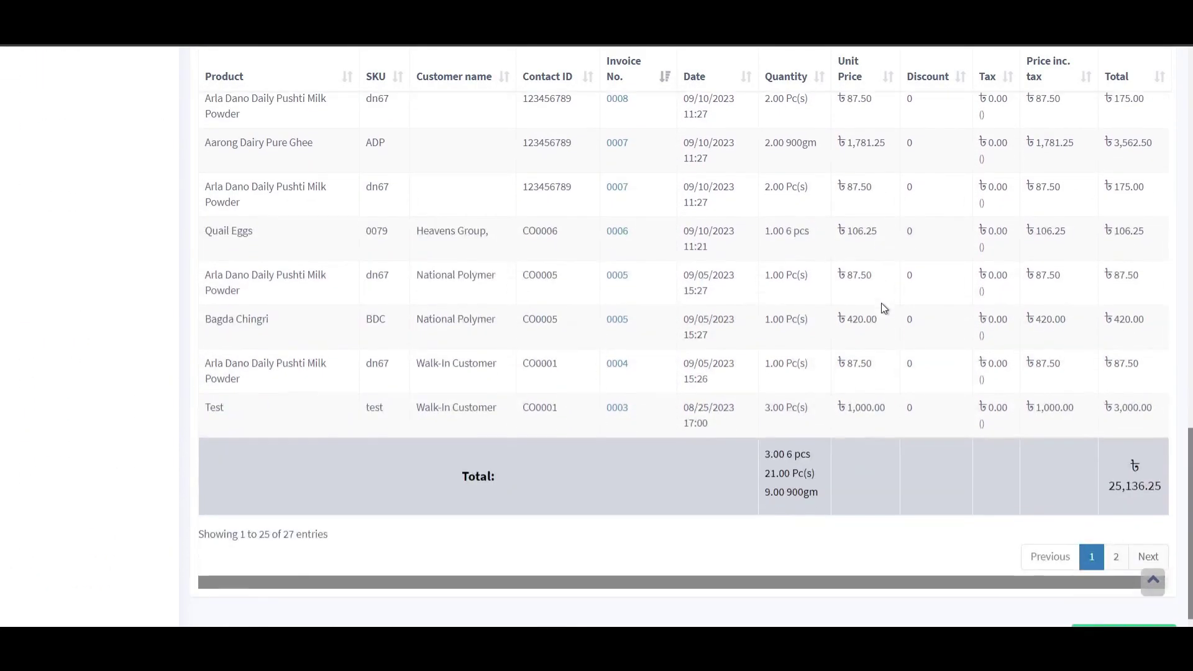
triple_click(1110, 462)
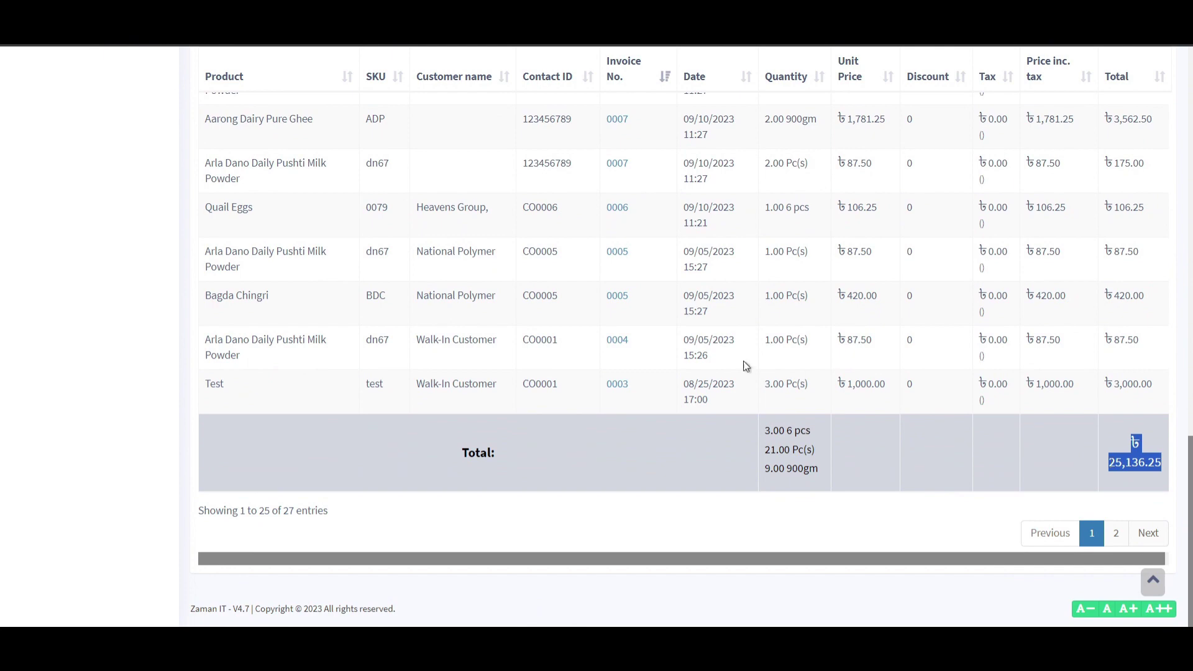
scroll(568, 383, up, 10)
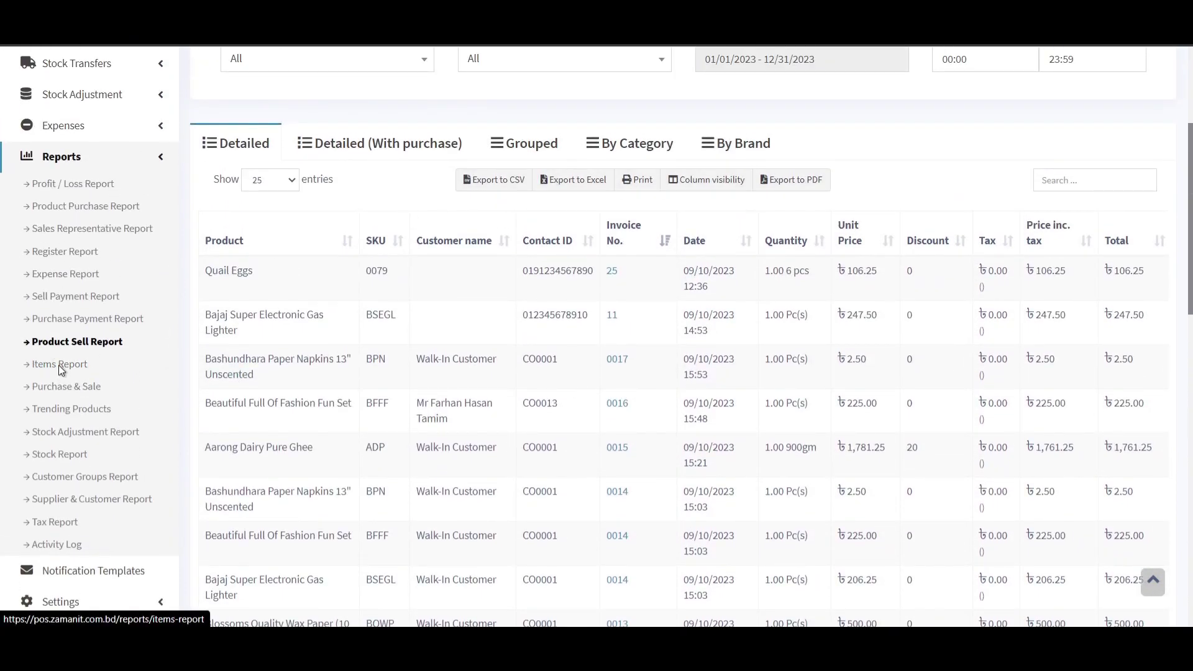
Open the Items Report and look through its filters and item rows down to the total row.
click(59, 364)
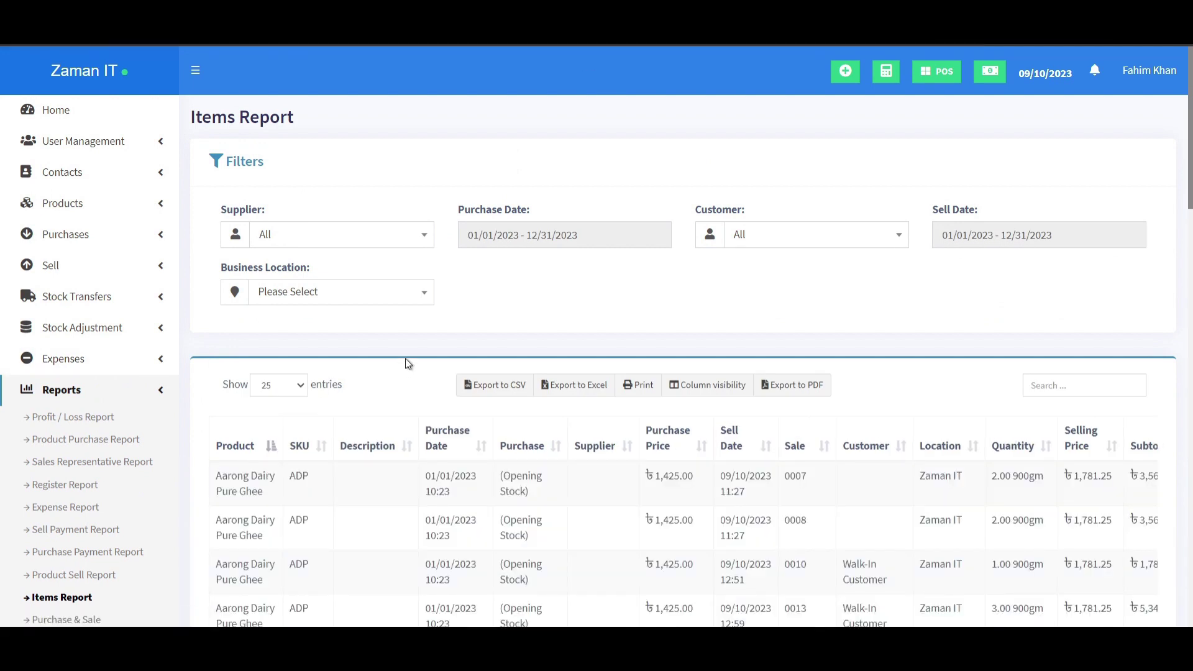
scroll(404, 362, down, 2)
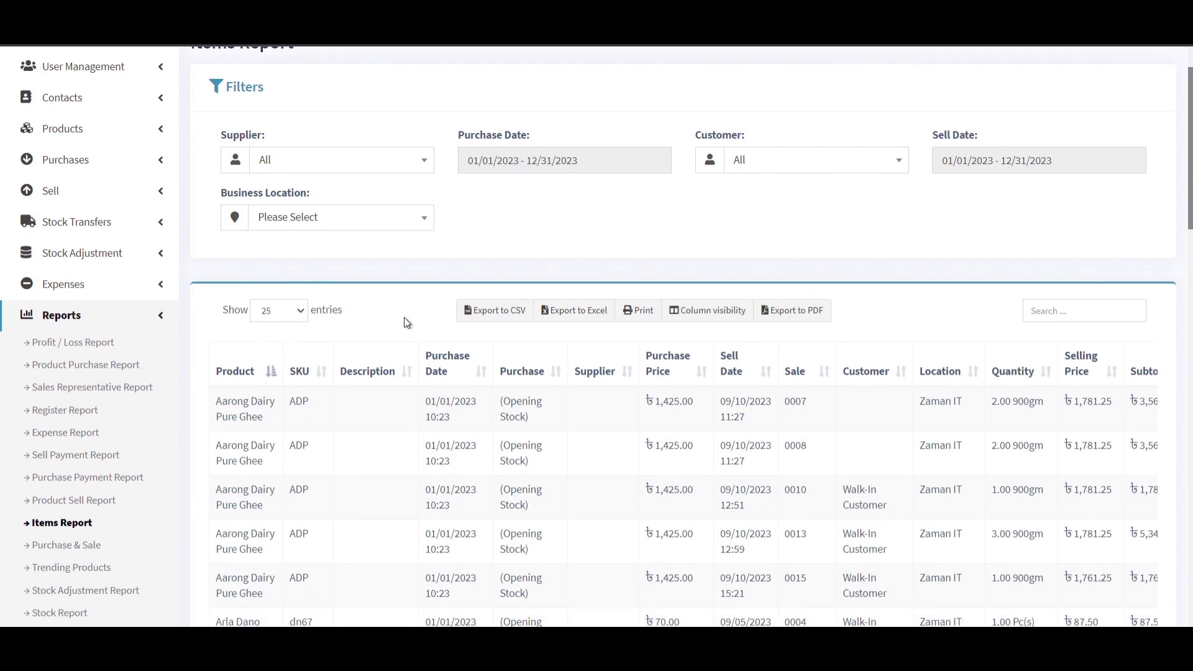
scroll(407, 322, down, 3)
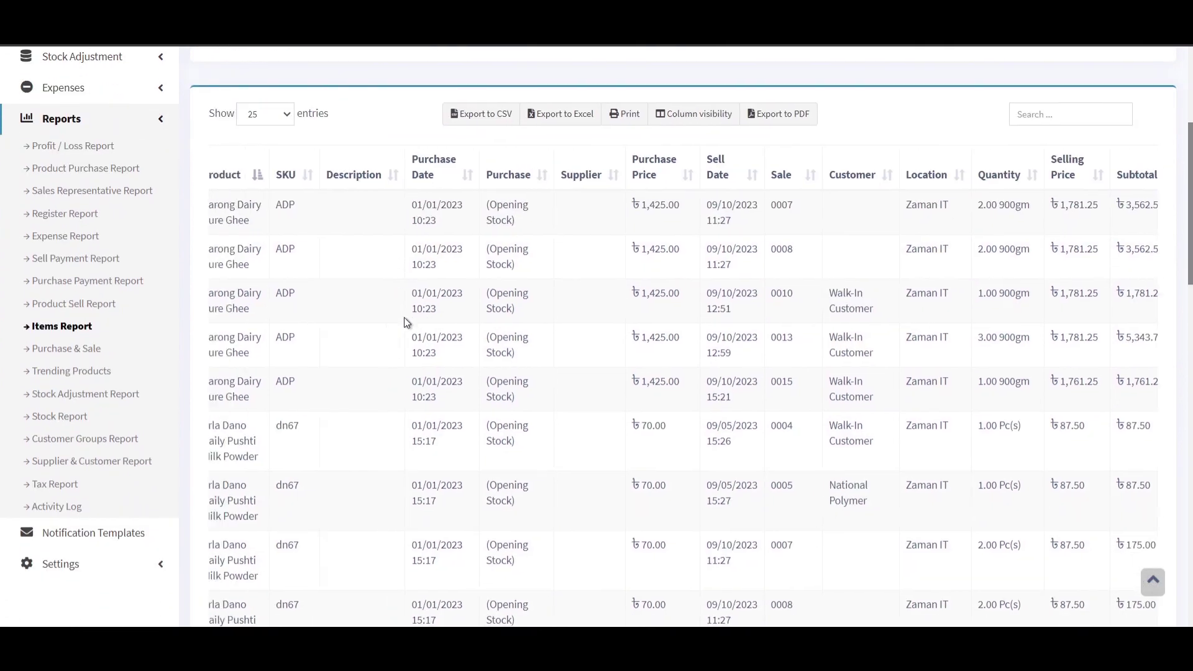
scroll(403, 321, down, 3)
scroll(406, 322, down, 13)
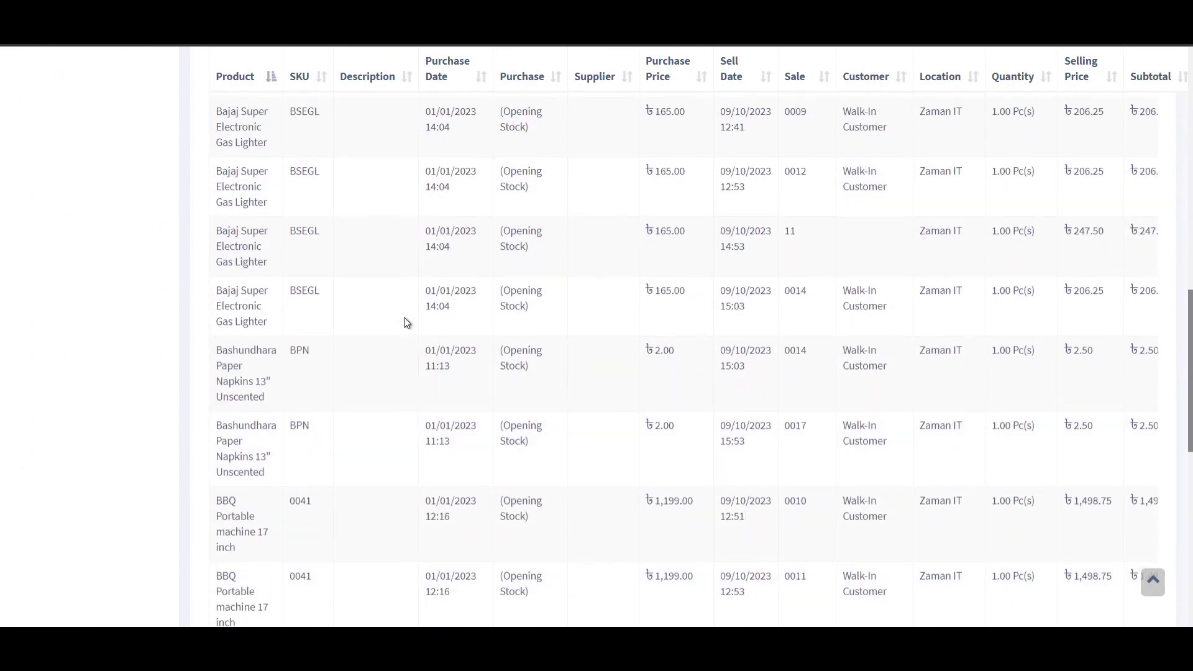
scroll(404, 322, down, 3)
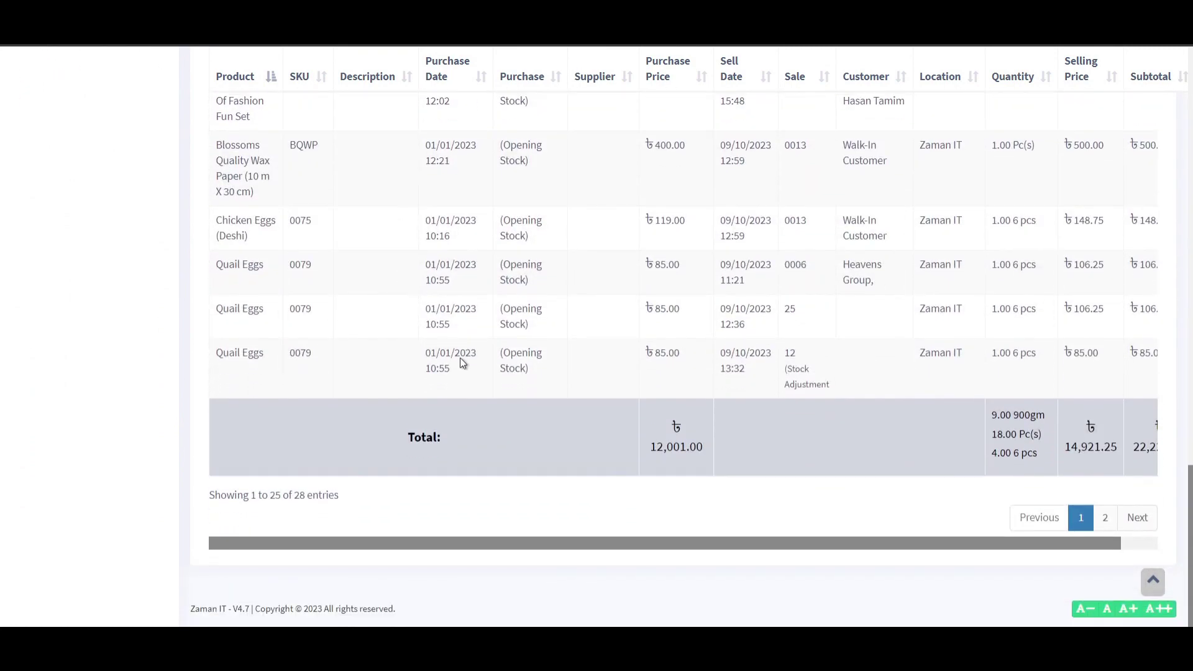
Examine the purchase price, selling price and subtotal totals of the Items Report, then return to the start of the table.
drag(653, 446, 698, 446)
click(820, 438)
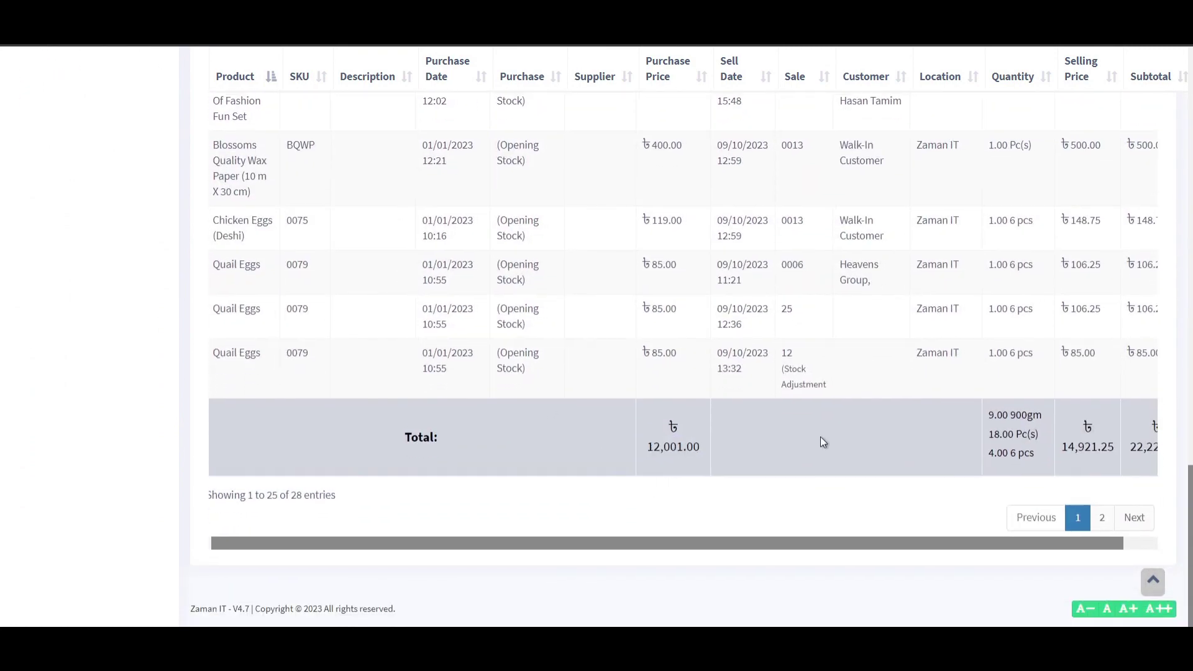
scroll(820, 438, right, 2)
scroll(820, 438, left, 2)
scroll(819, 438, right, 2)
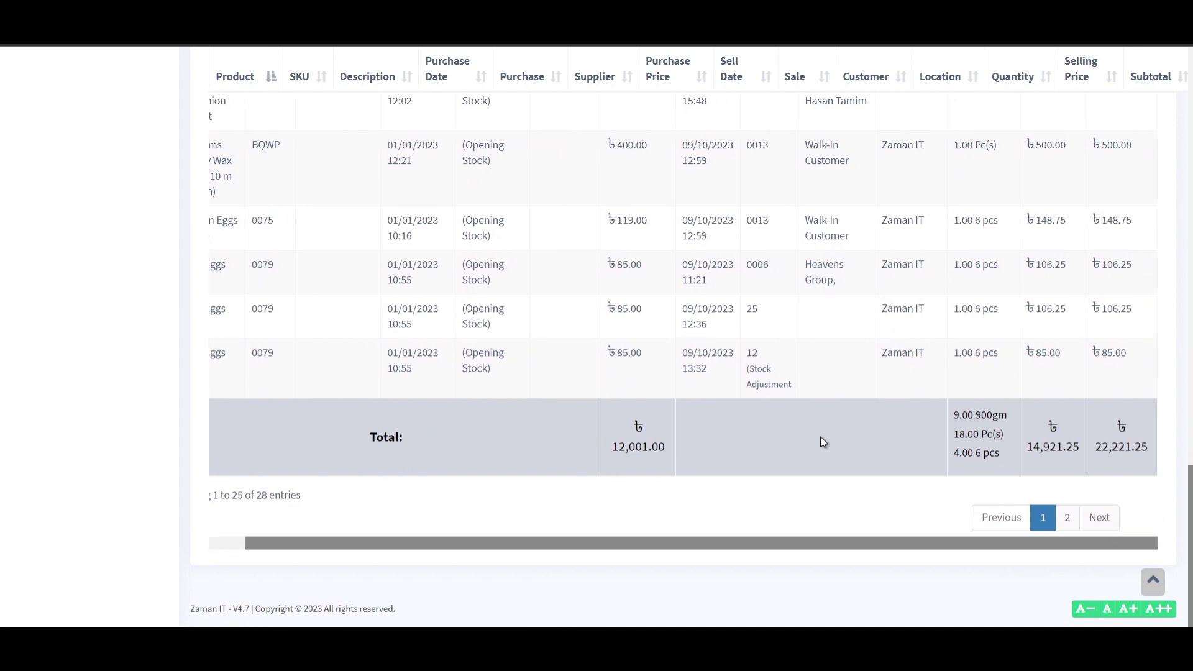
scroll(820, 441, left, 2)
scroll(183, 403, up, 2)
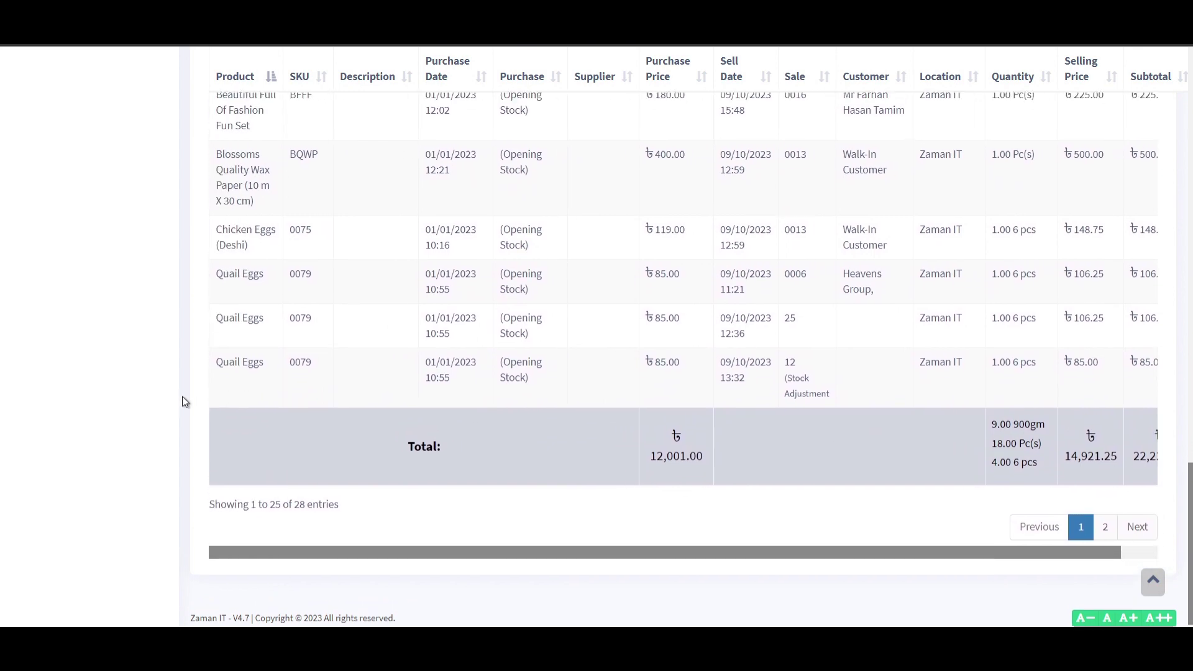
scroll(202, 410, up, 2)
scroll(203, 410, up, 10)
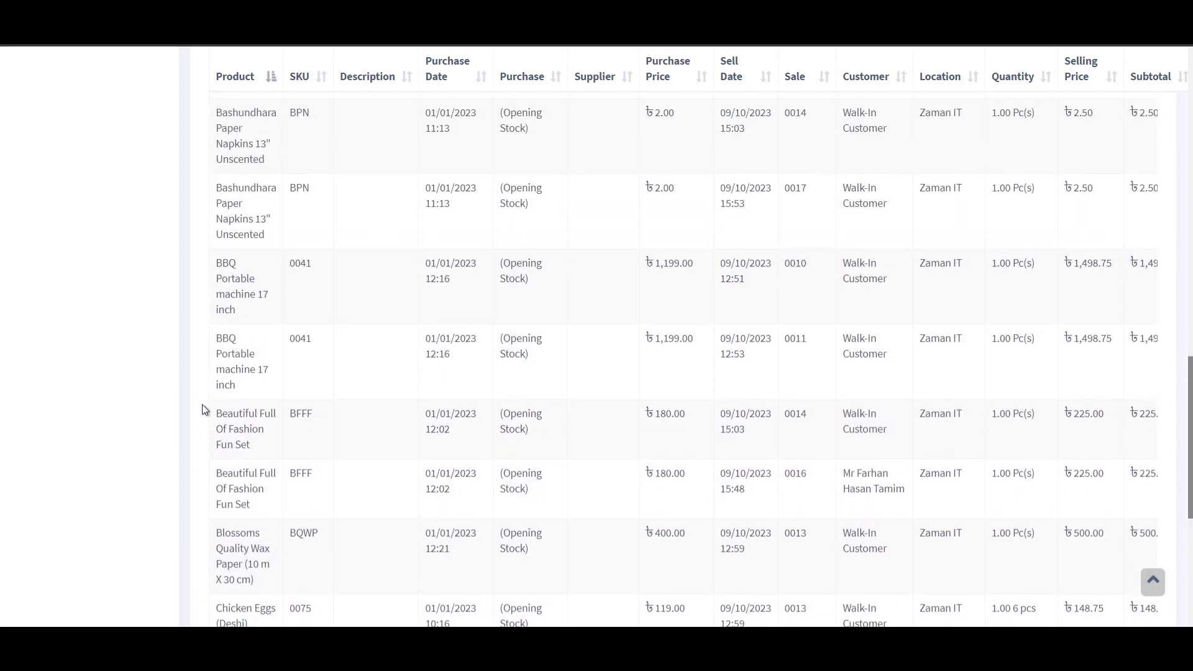
scroll(203, 403, up, 3)
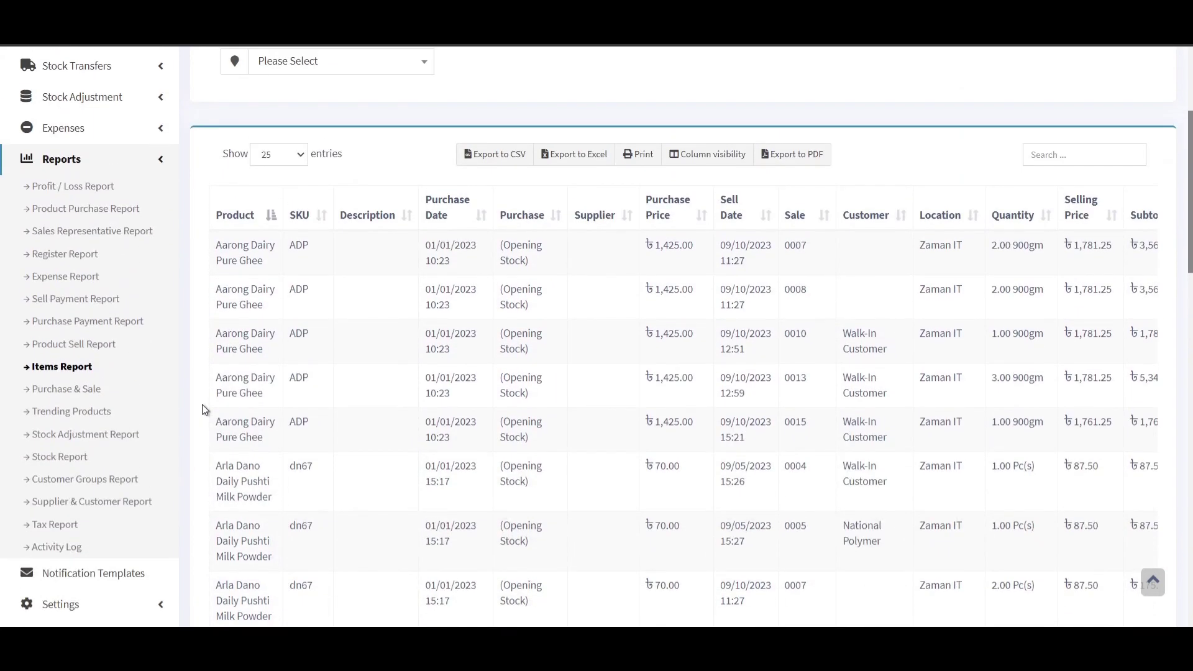
Open the Purchase & Sale report and examine the purchase, sales and overall due figures.
click(87, 385)
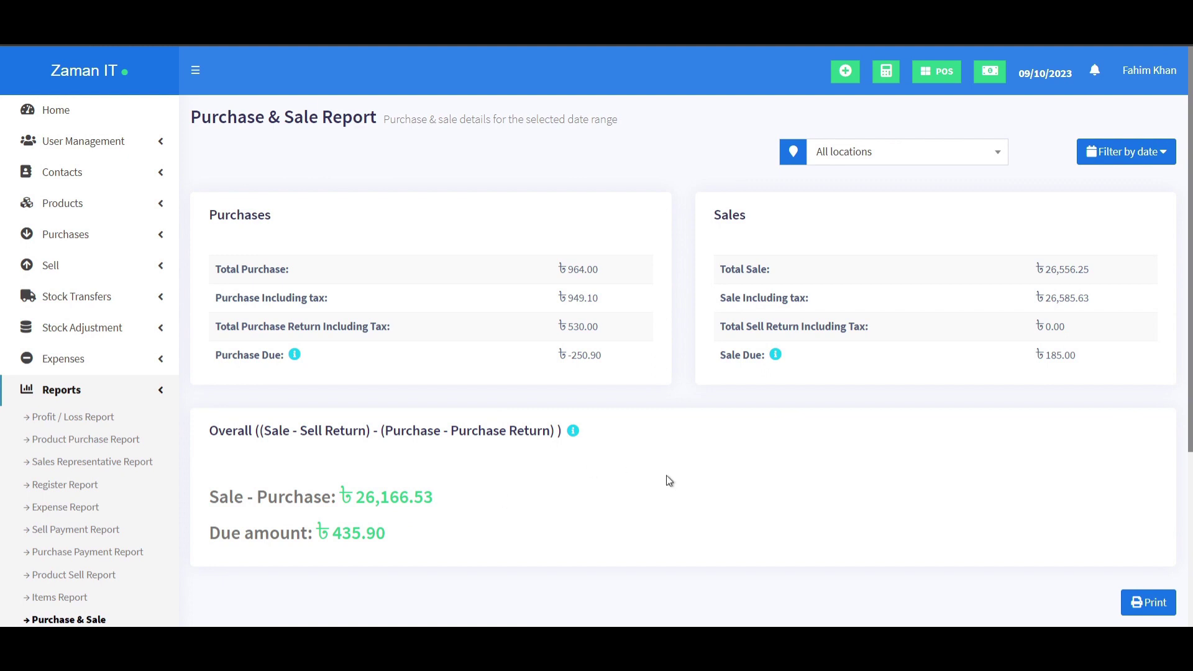
scroll(753, 491, down, 5)
scroll(750, 486, up, 5)
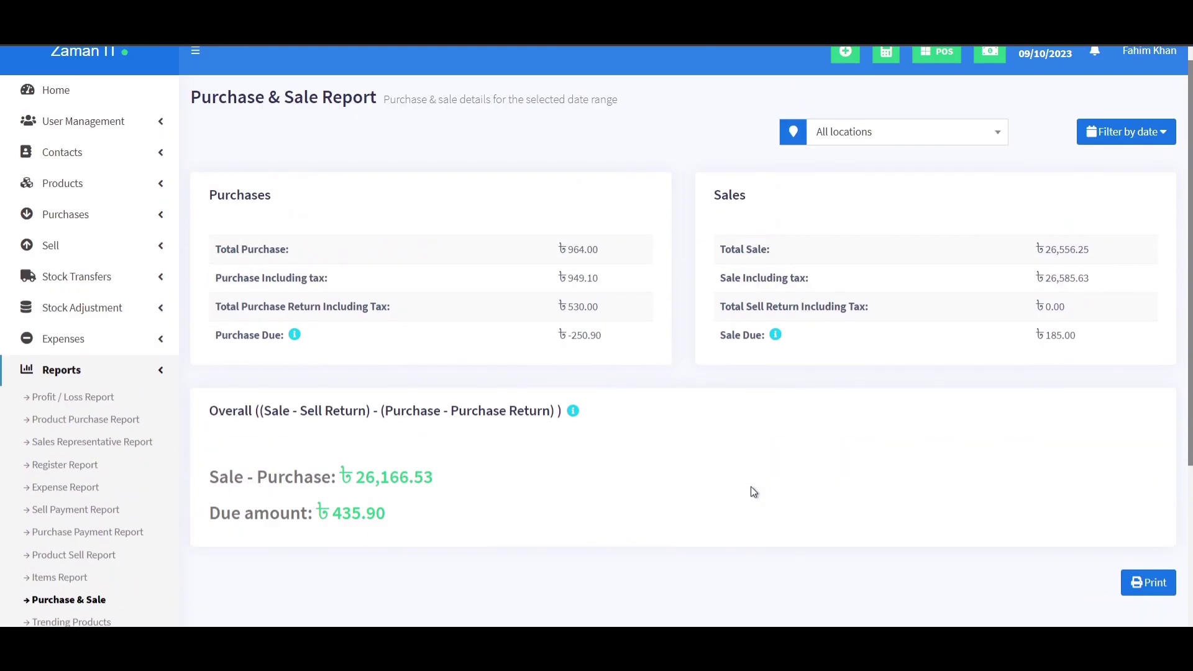
Filter the Purchase & Sale report to Today and review the resulting purchase and sales figures.
click(1127, 132)
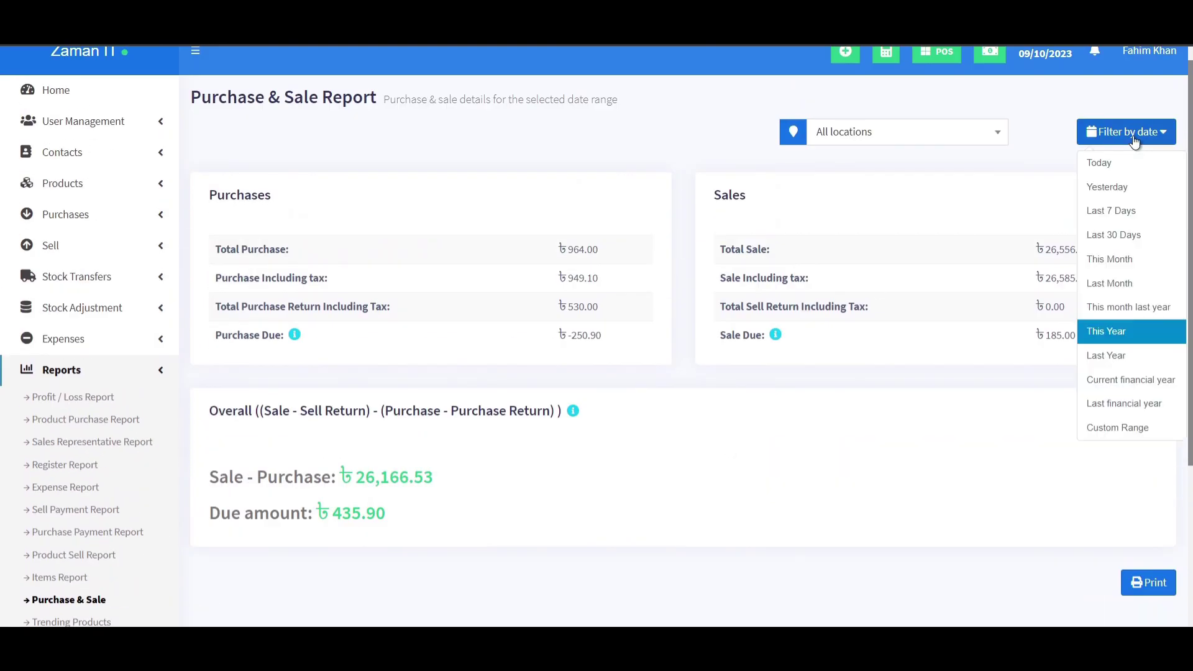
click(1108, 163)
scroll(45, 514, down, 3)
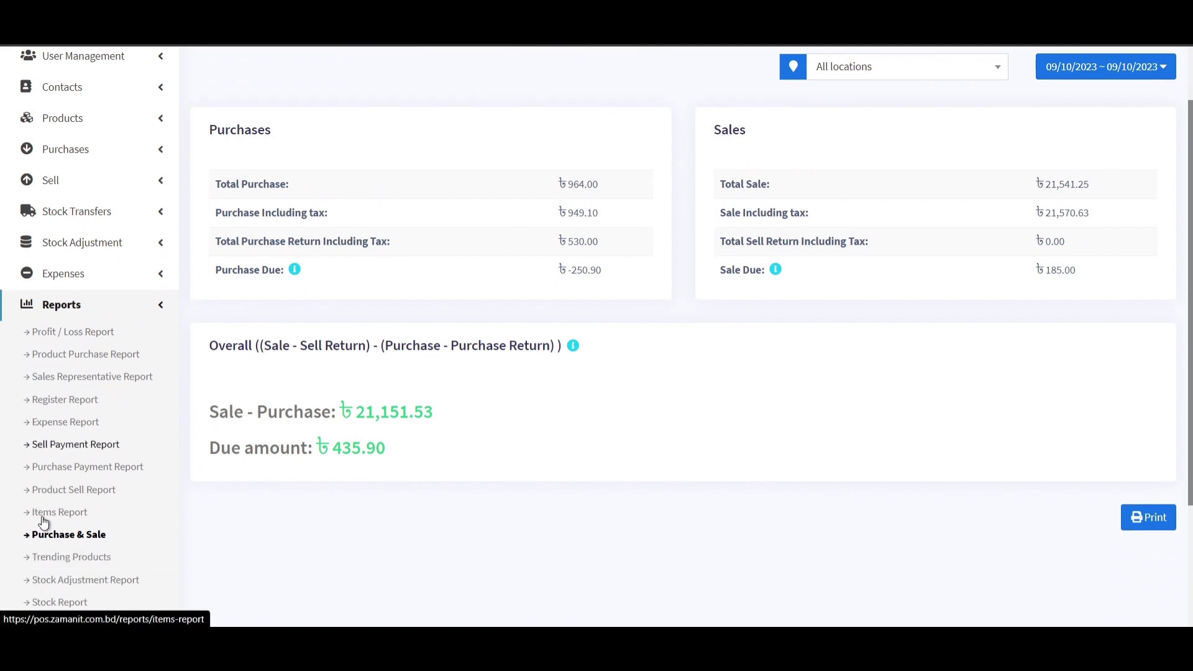
Open the Trending Products report and examine the units sold for each bar in the Top Trending Products chart.
click(59, 474)
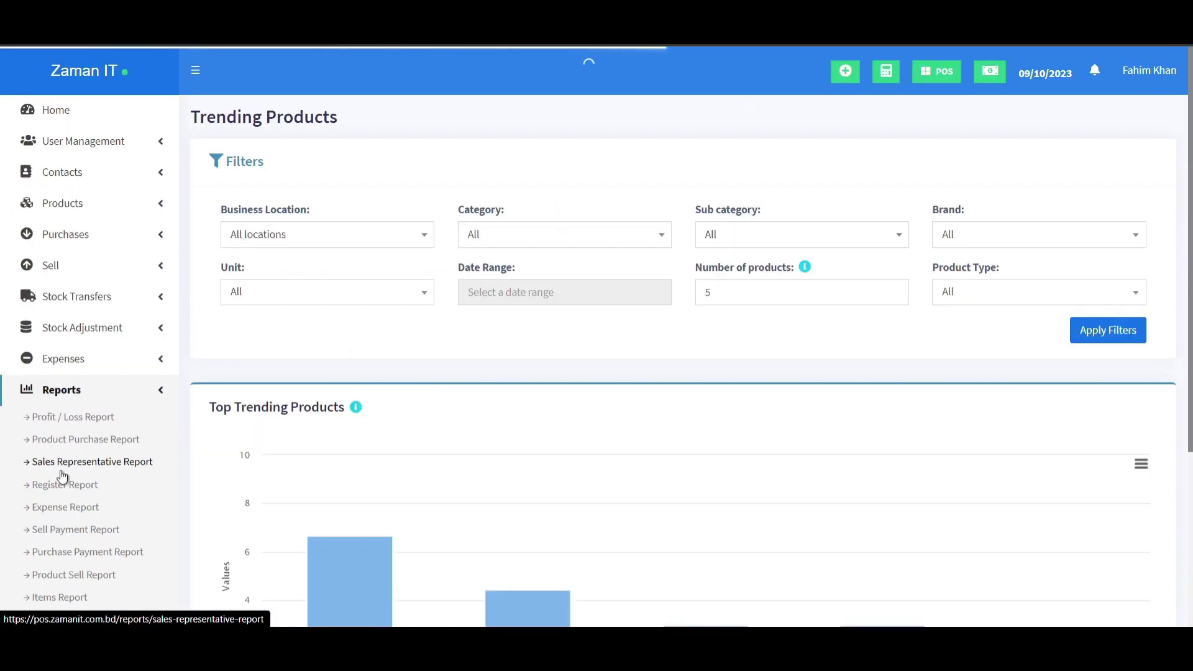
scroll(459, 375, down, 3)
mouse_move(382, 381)
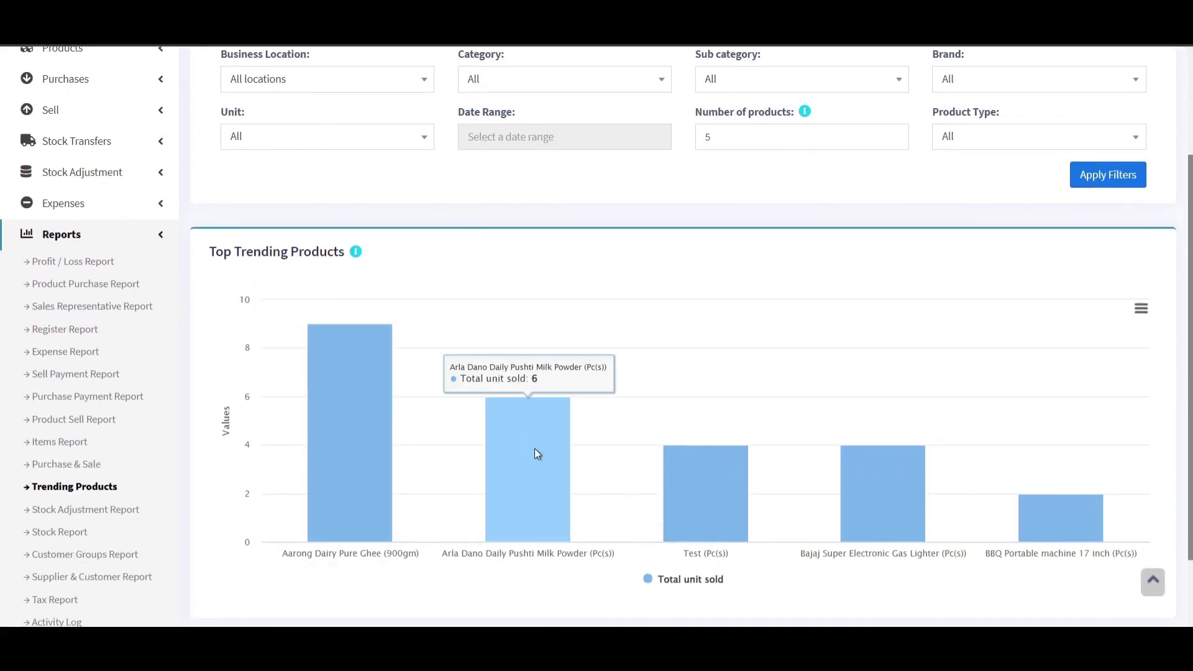
scroll(663, 339, down, 2)
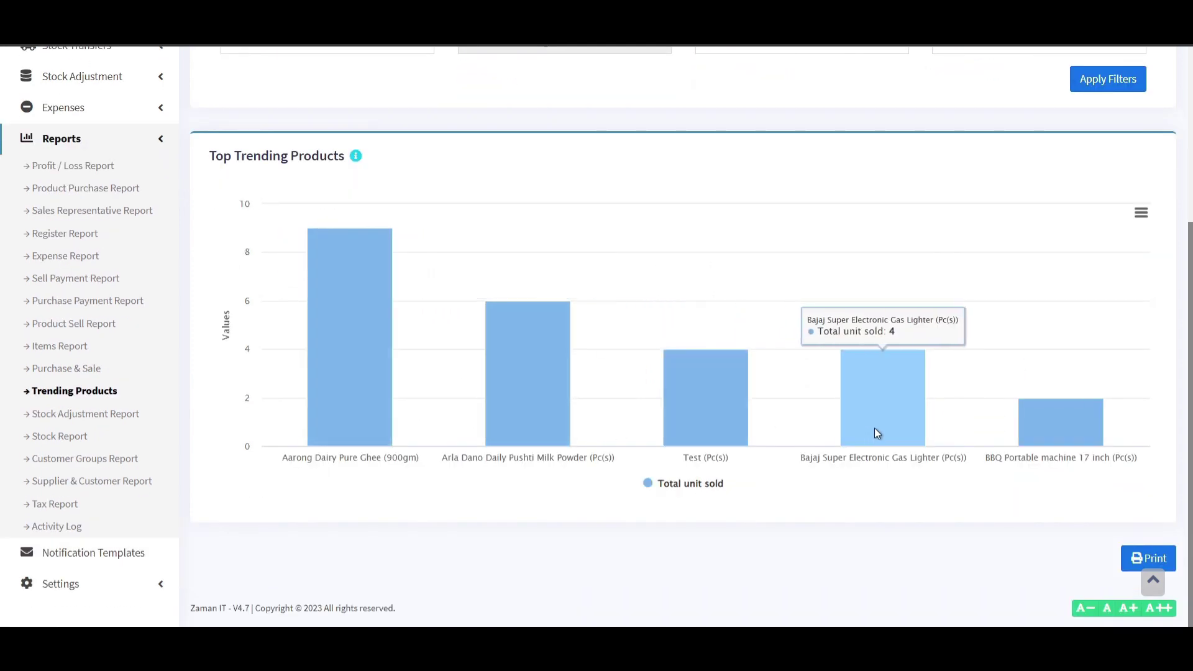
Open the Stock Adjustment Report and examine the adjustment totals, amount recovered and the list of stock adjustments.
click(104, 417)
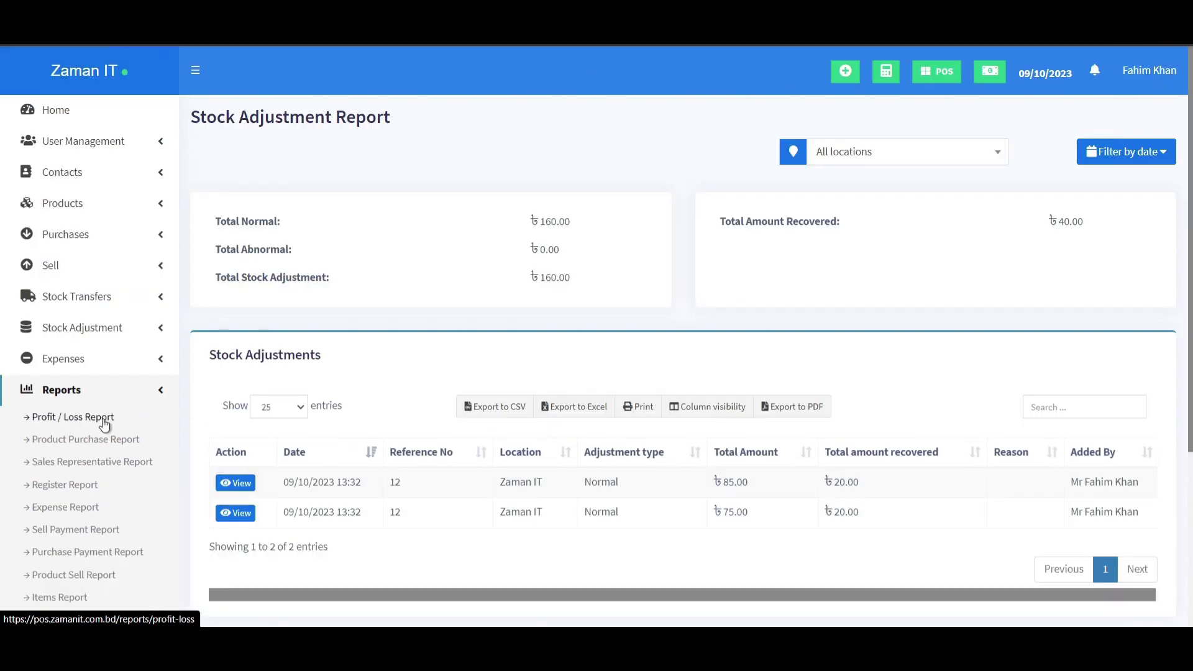
scroll(436, 299, down, 1)
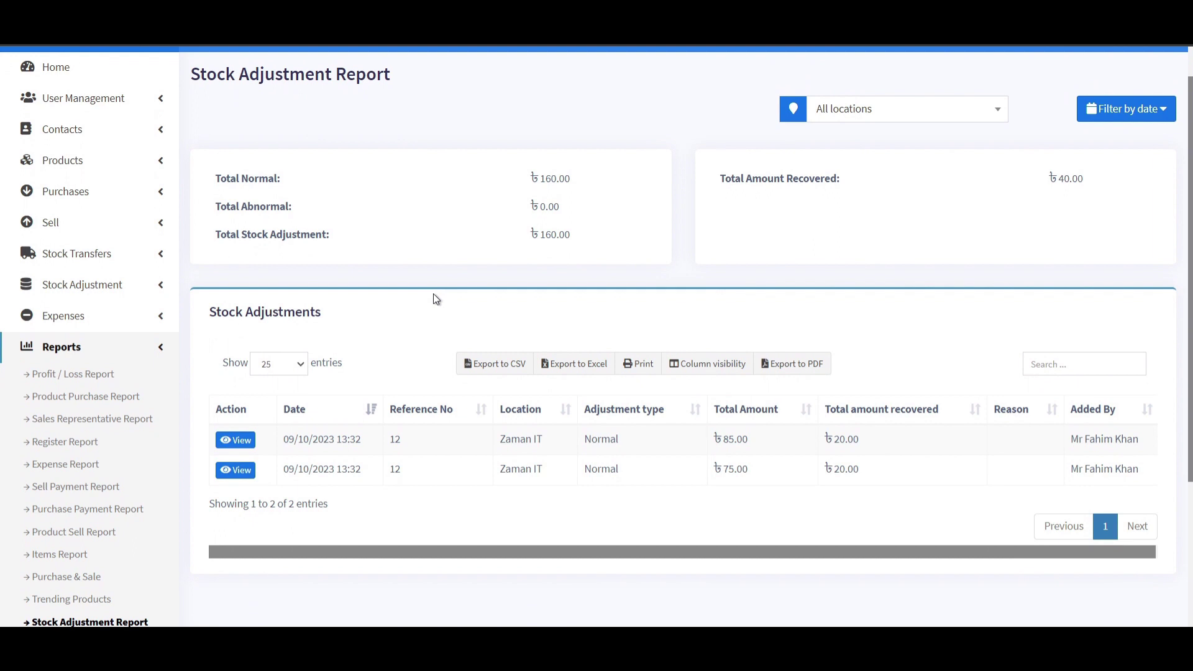
scroll(434, 294, down, 1)
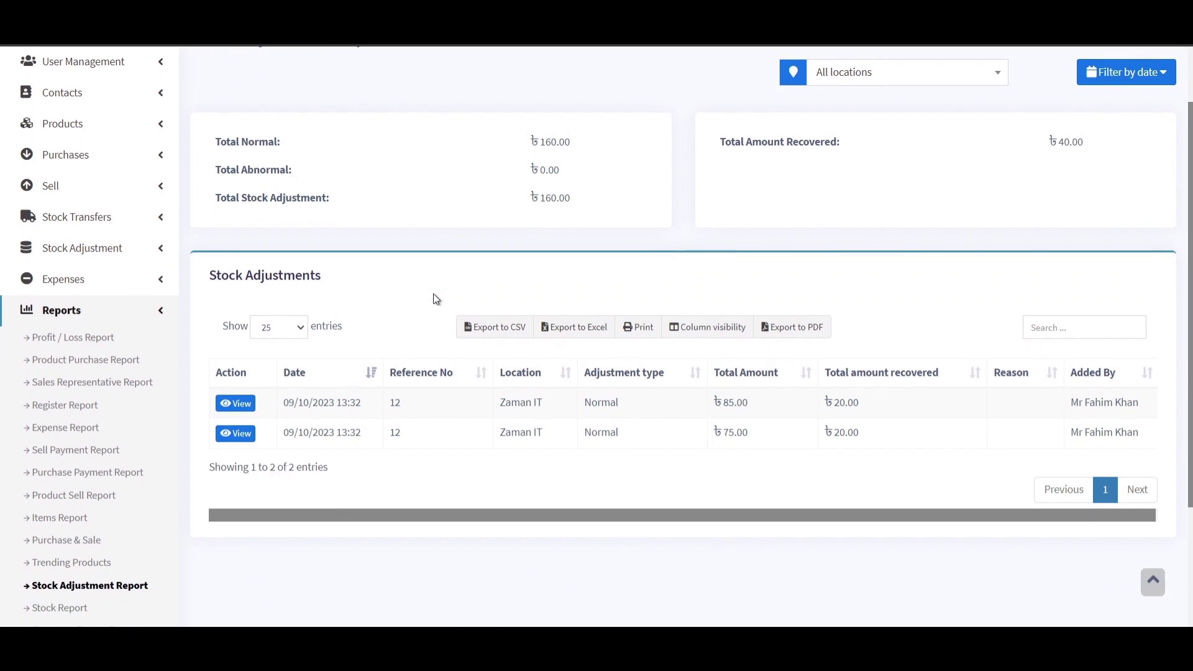
scroll(434, 296, down, 3)
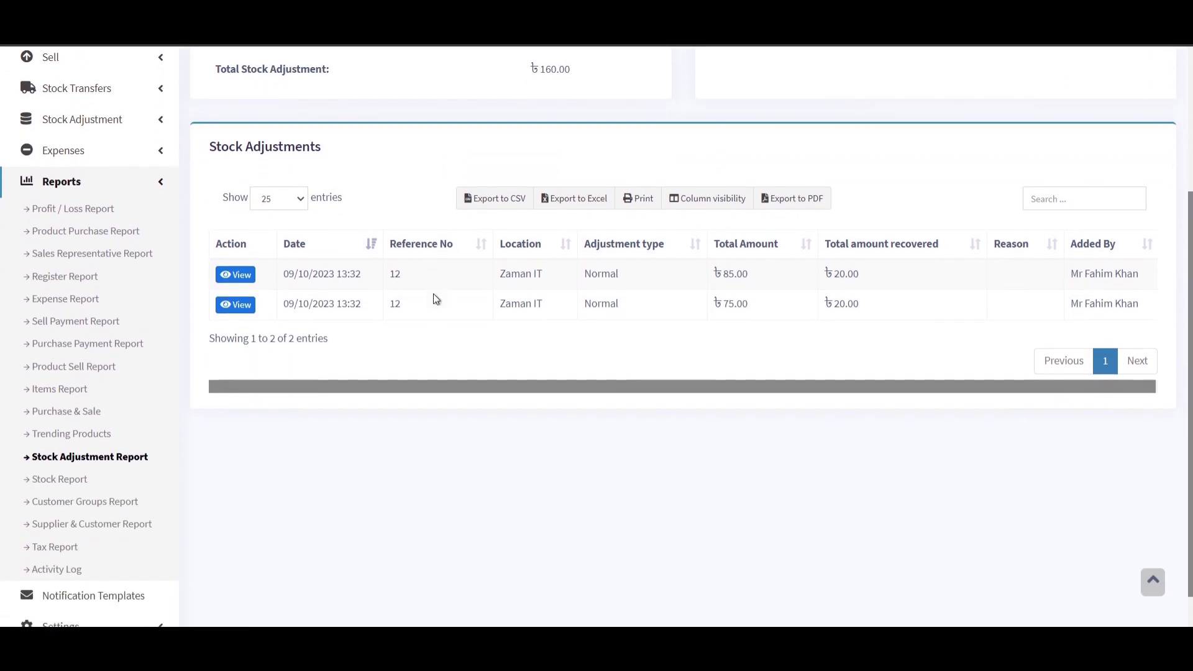
scroll(433, 296, down, 1)
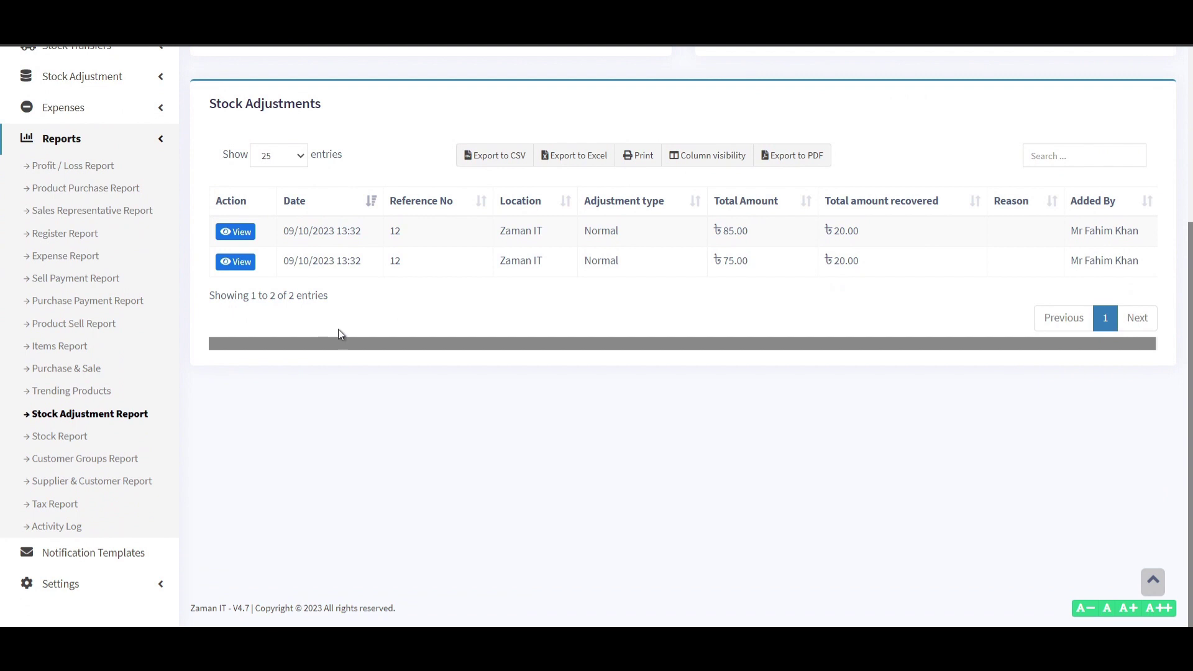
Open the Stock Report and examine the closing stock values, potential profit and product stock table down to the total row.
click(64, 438)
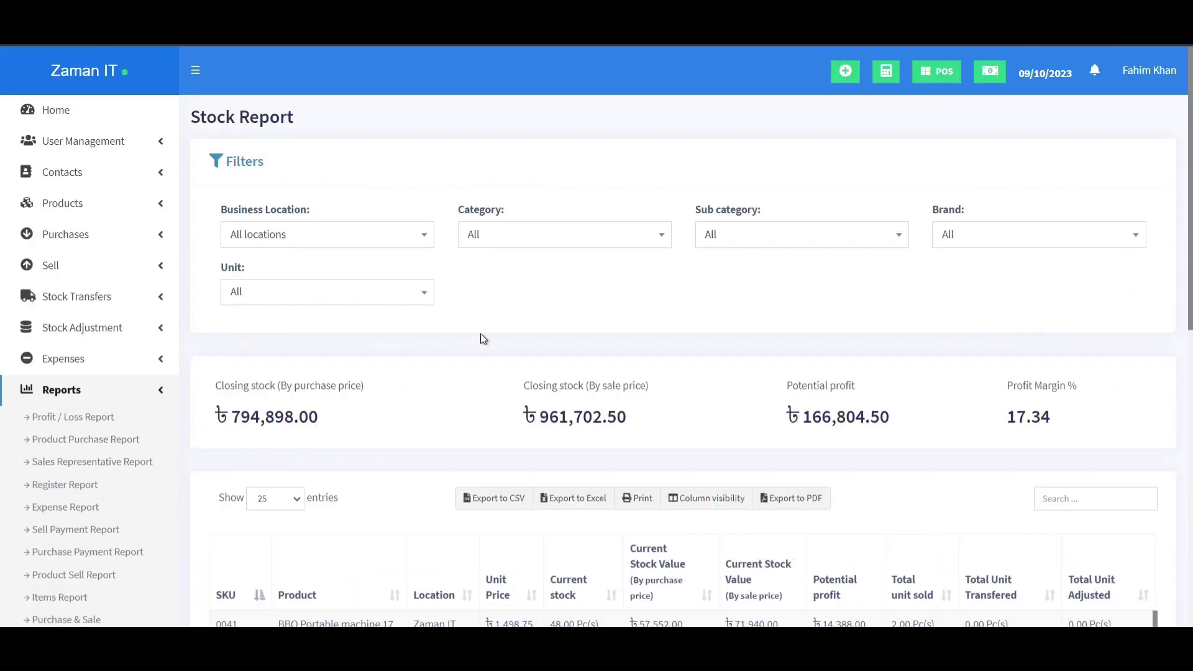
scroll(479, 333, down, 2)
double_click(284, 333)
click(471, 339)
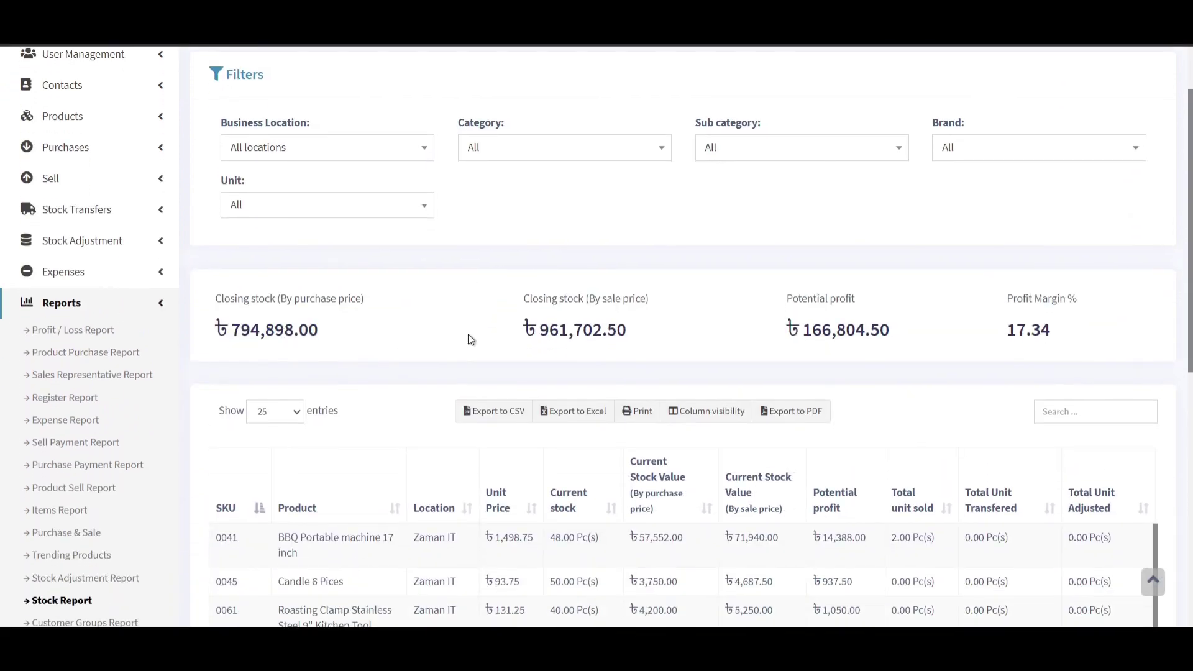
scroll(559, 330, down, 5)
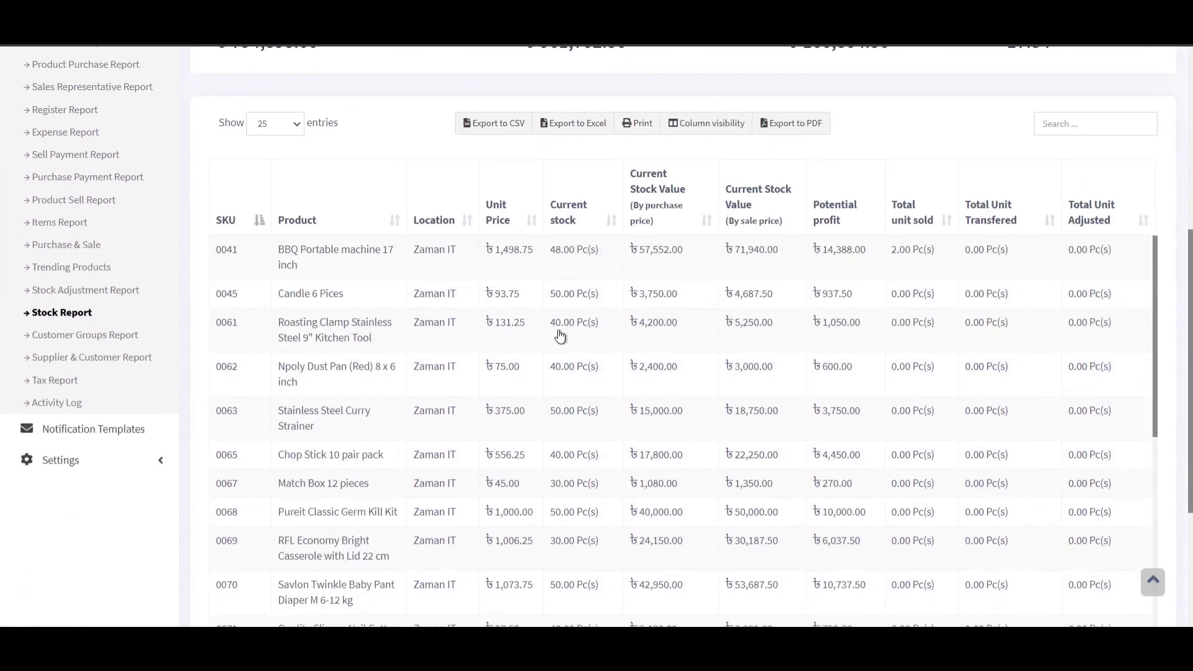
scroll(697, 349, down, 5)
scroll(696, 348, down, 3)
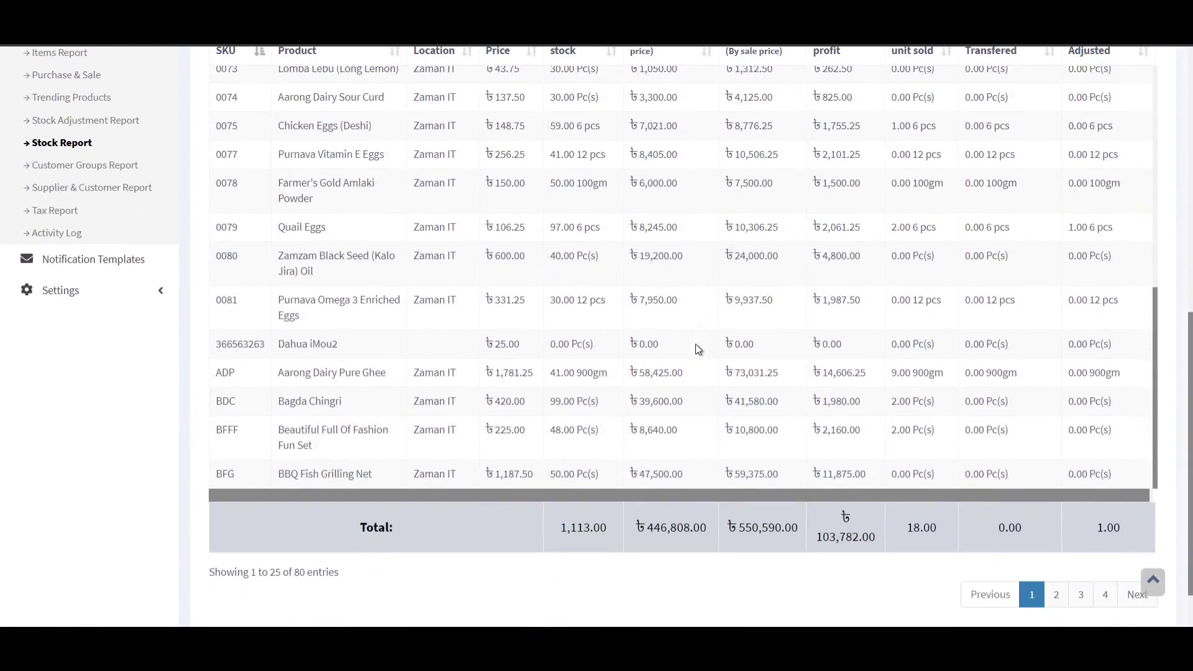
scroll(720, 318, down, 1)
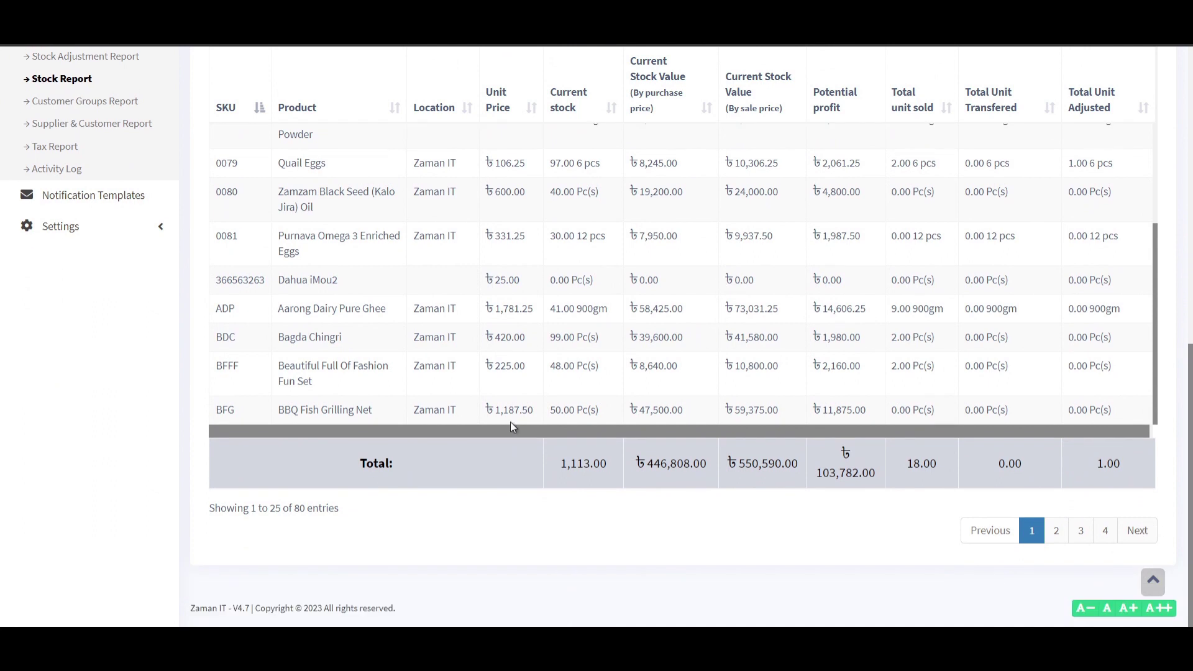
Open the Customer Groups Report and examine the total sale listed for each customer group.
click(87, 103)
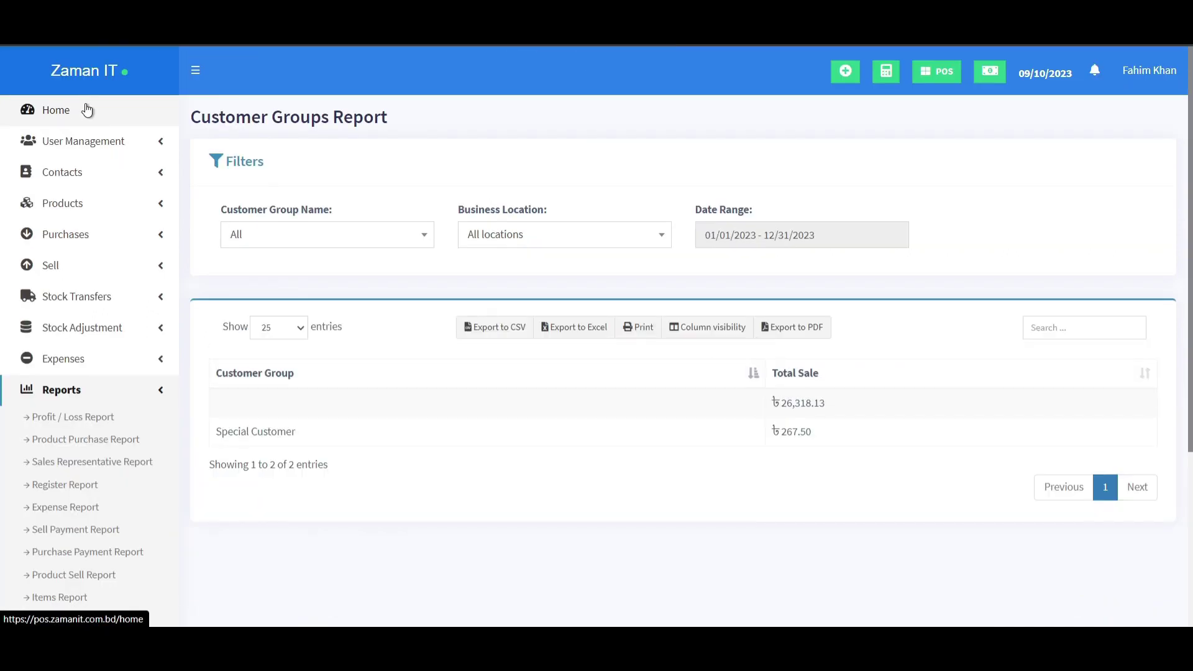
scroll(344, 482, down, 3)
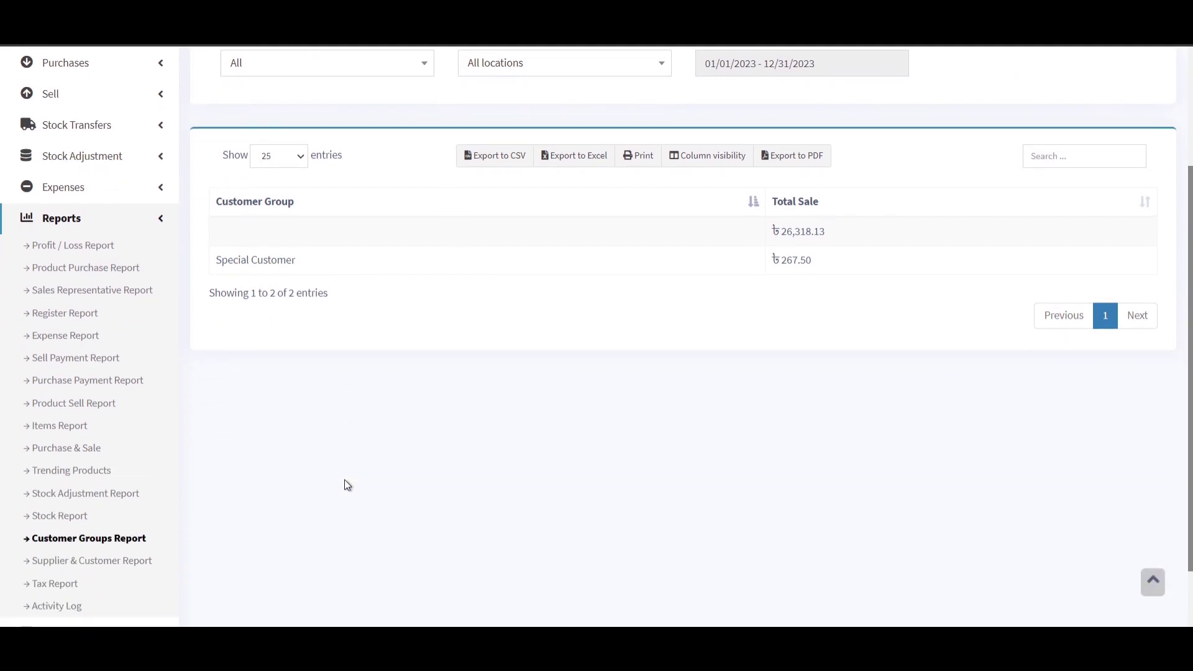
scroll(347, 484, down, 2)
Open the Supplier & Customer Report and examine each contact's purchases, sales, returns and dues down to the total row.
click(96, 480)
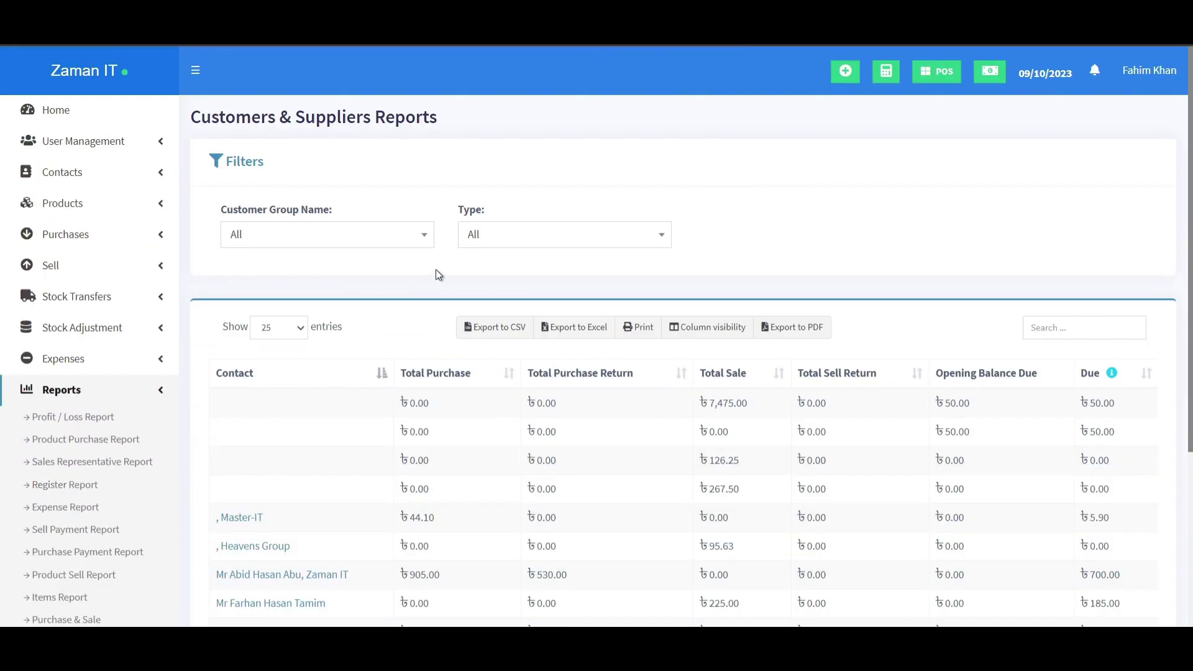
scroll(435, 273, down, 4)
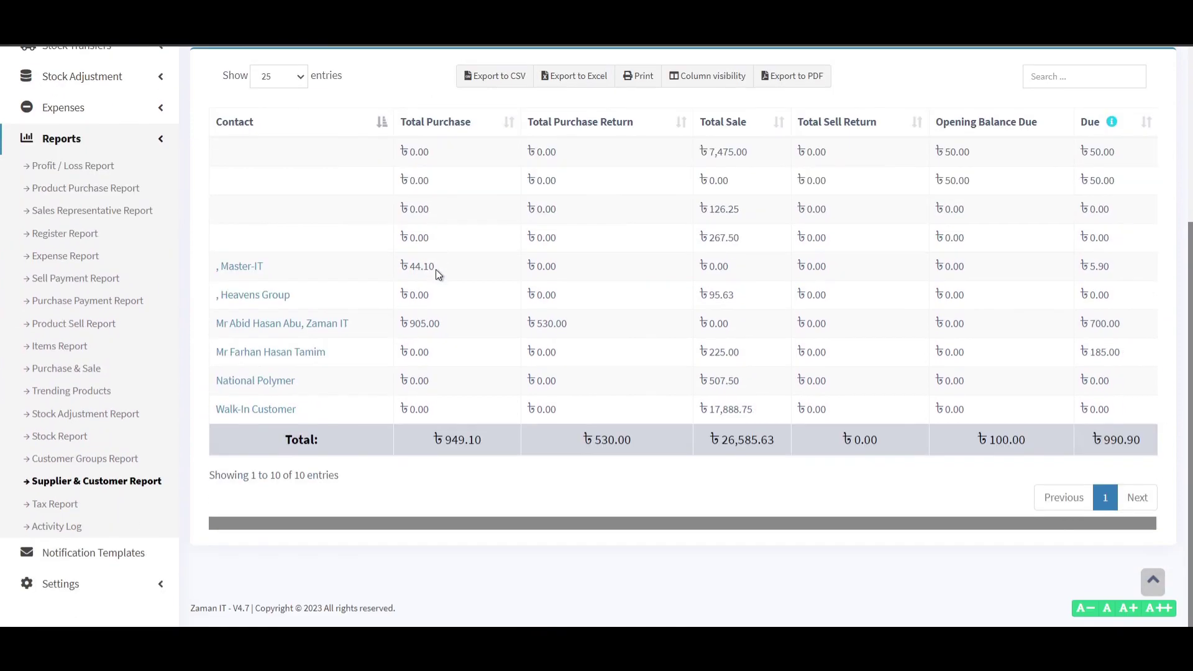
scroll(435, 273, up, 2)
scroll(435, 270, down, 3)
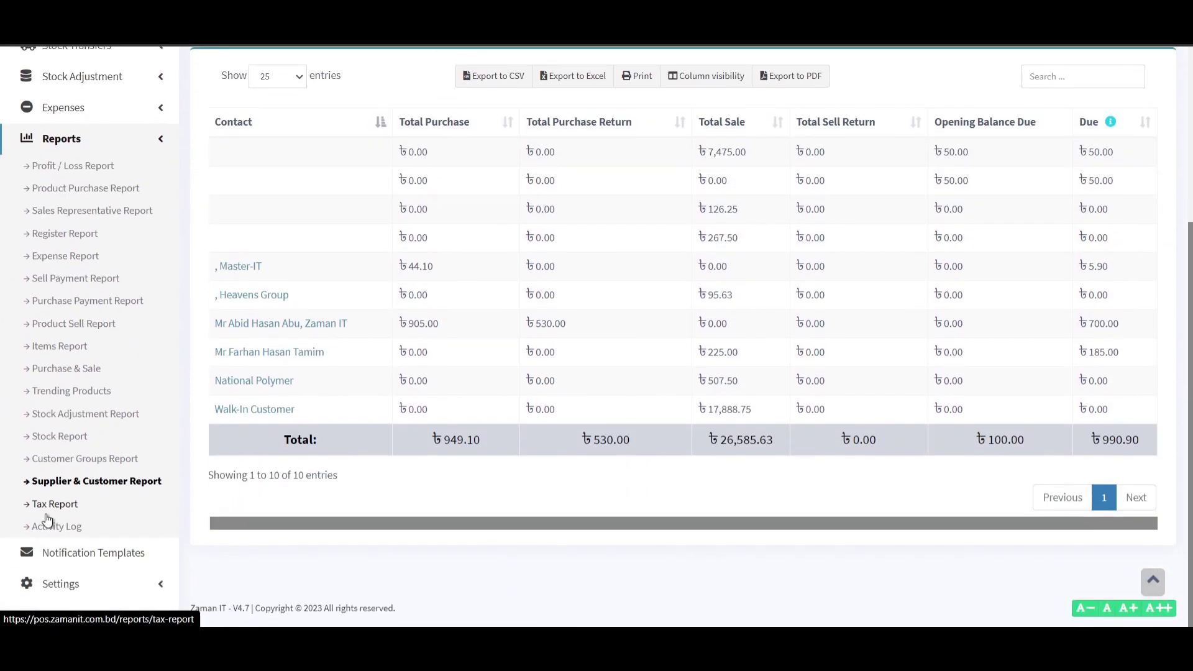
Open the Tax Report and examine the overall tax figure and the Input Tax table.
click(54, 508)
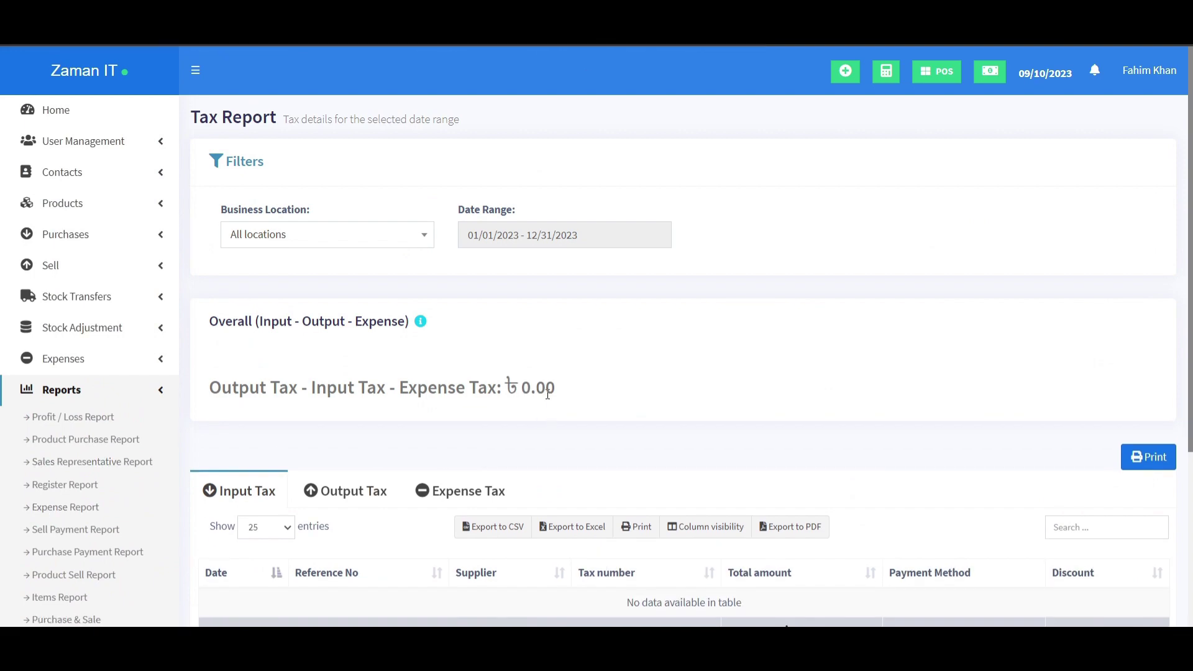
scroll(548, 398, down, 2)
scroll(546, 394, down, 3)
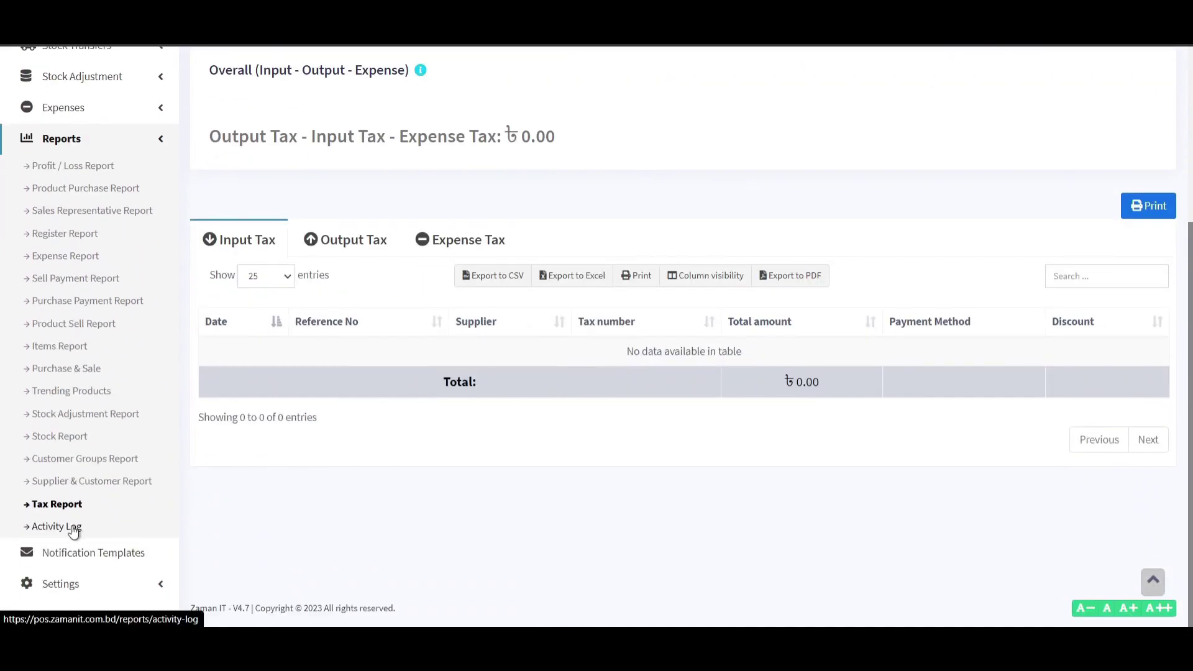
Open the Activity Log and review the recorded actions down to the end of its first page.
click(72, 525)
scroll(381, 502, down, 5)
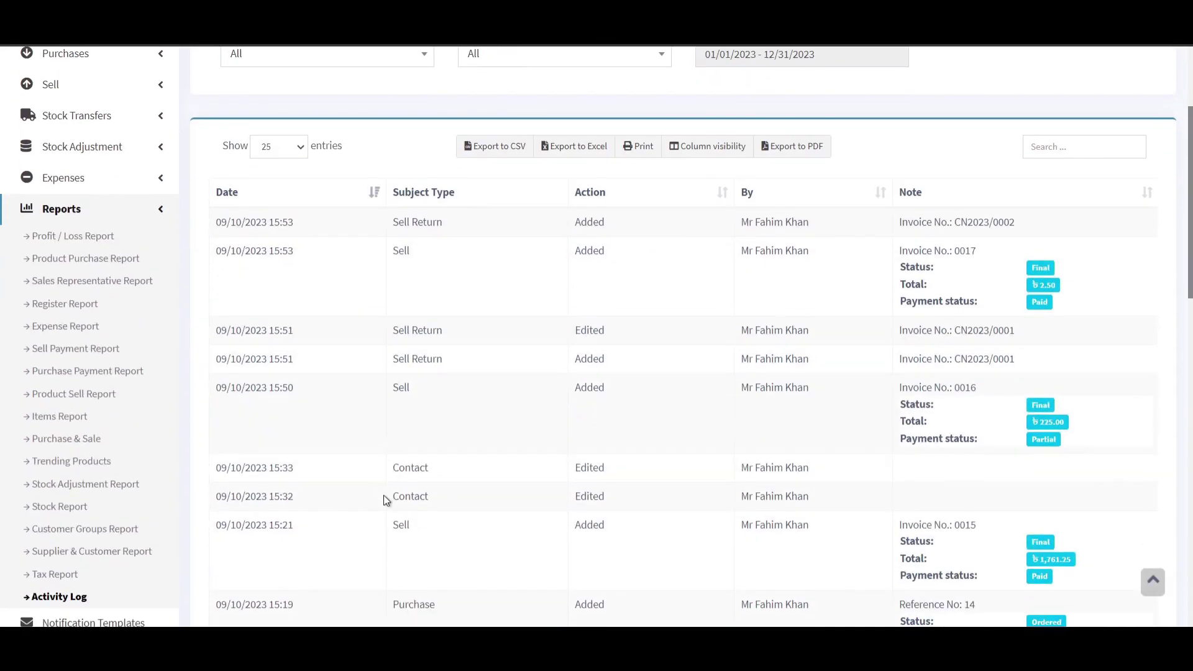
scroll(383, 500, down, 15)
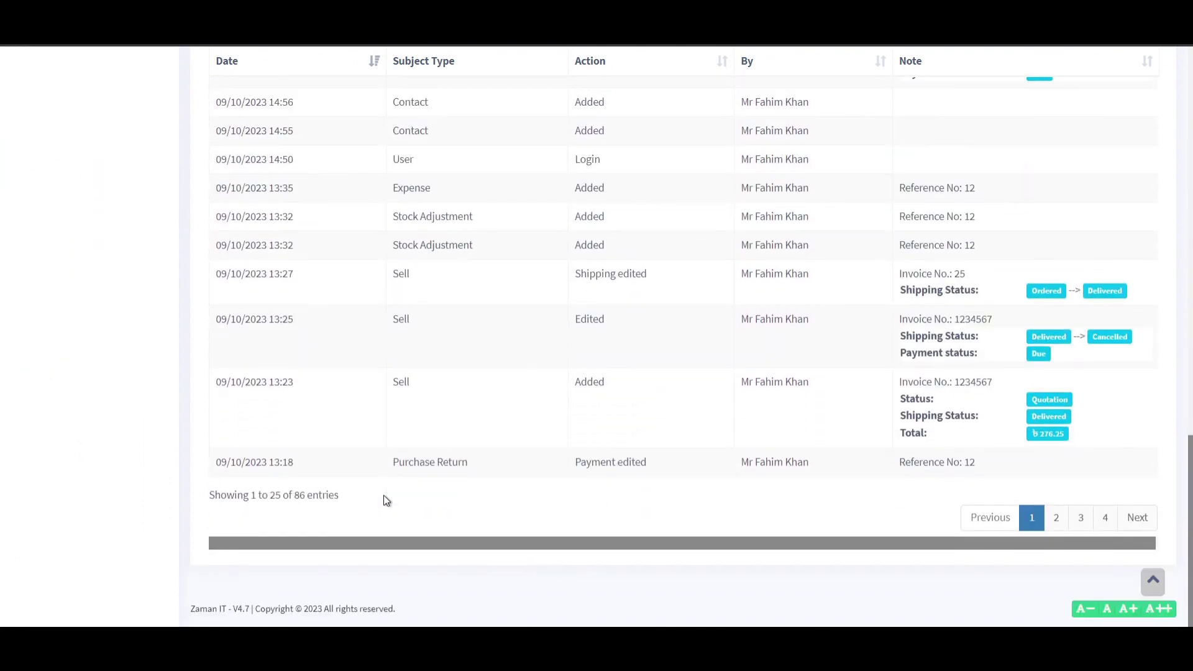
scroll(384, 495, up, 20)
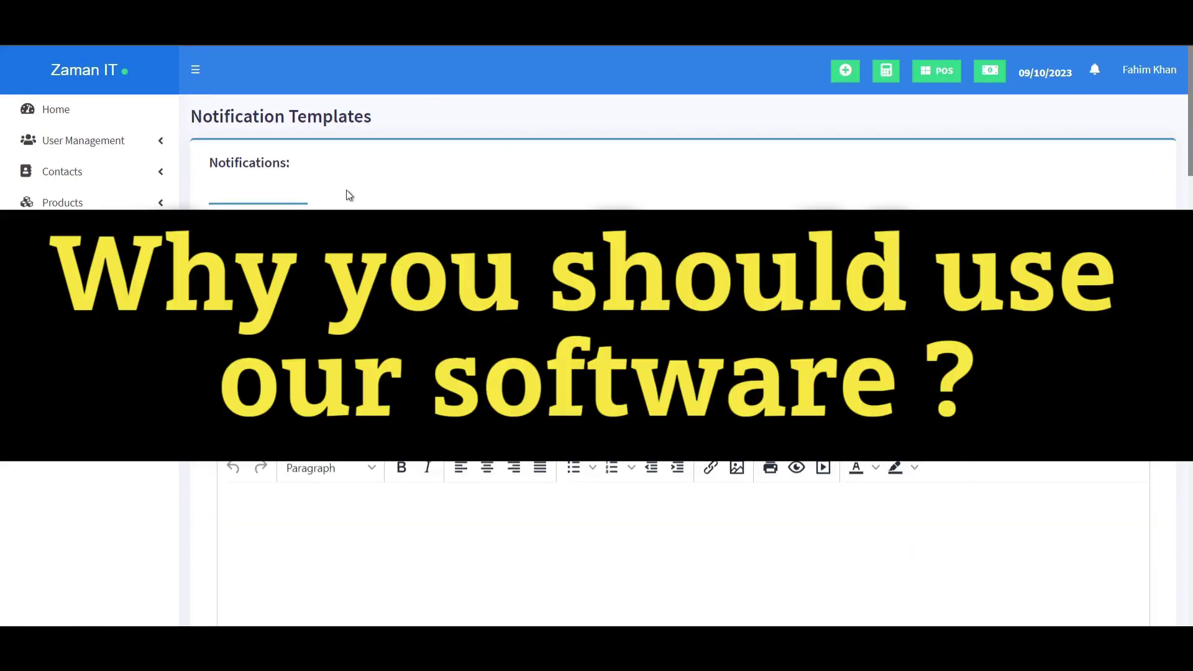
Review the ledger, customer and supplier notification templates, including their available tags, email bodies, SMS texts and auto-send options.
scroll(327, 202, down, 10)
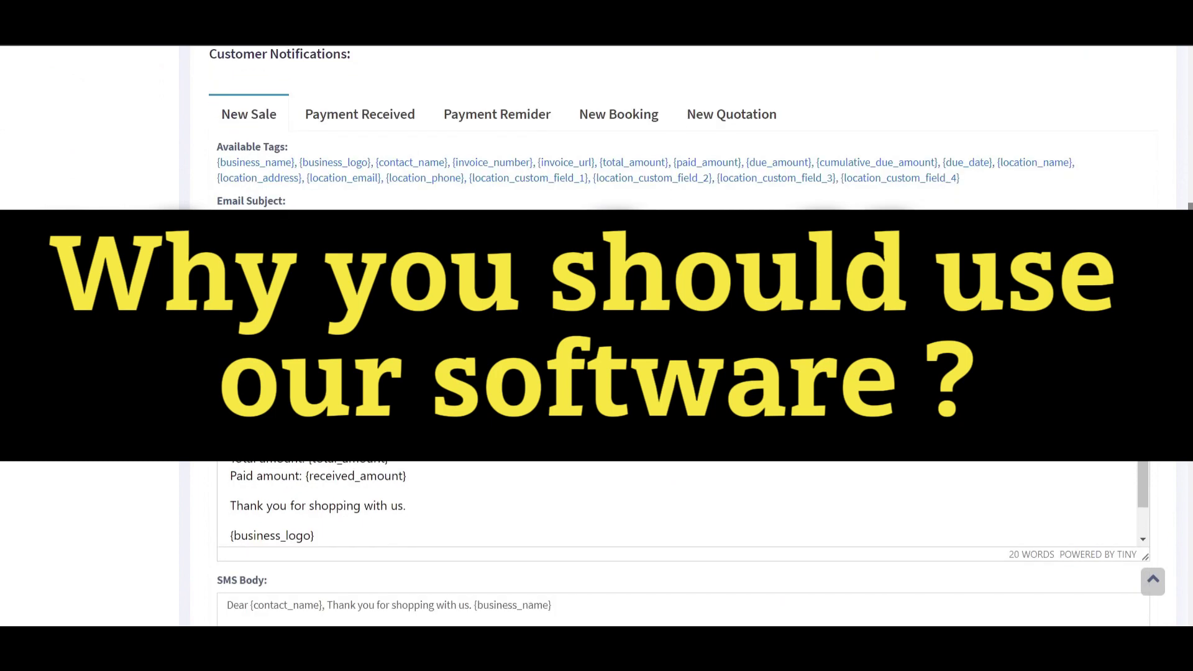
scroll(456, 412, down, 2)
scroll(367, 415, down, 8)
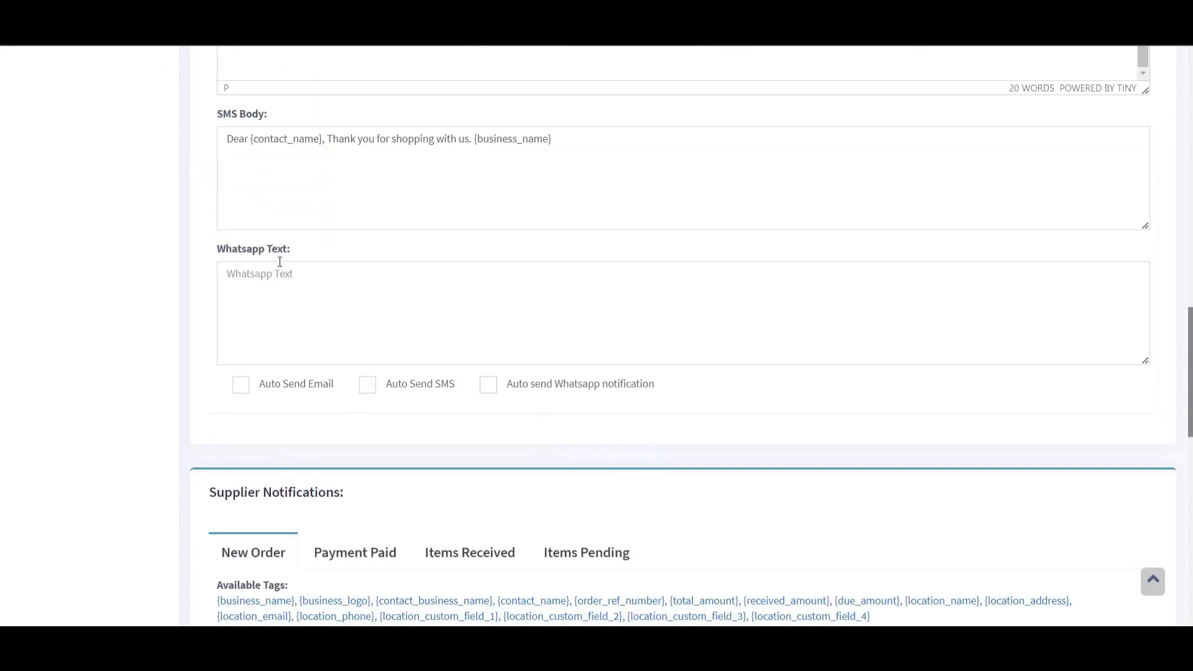
right_click(280, 296)
right_click(531, 281)
click(222, 331)
scroll(264, 339, down, 6)
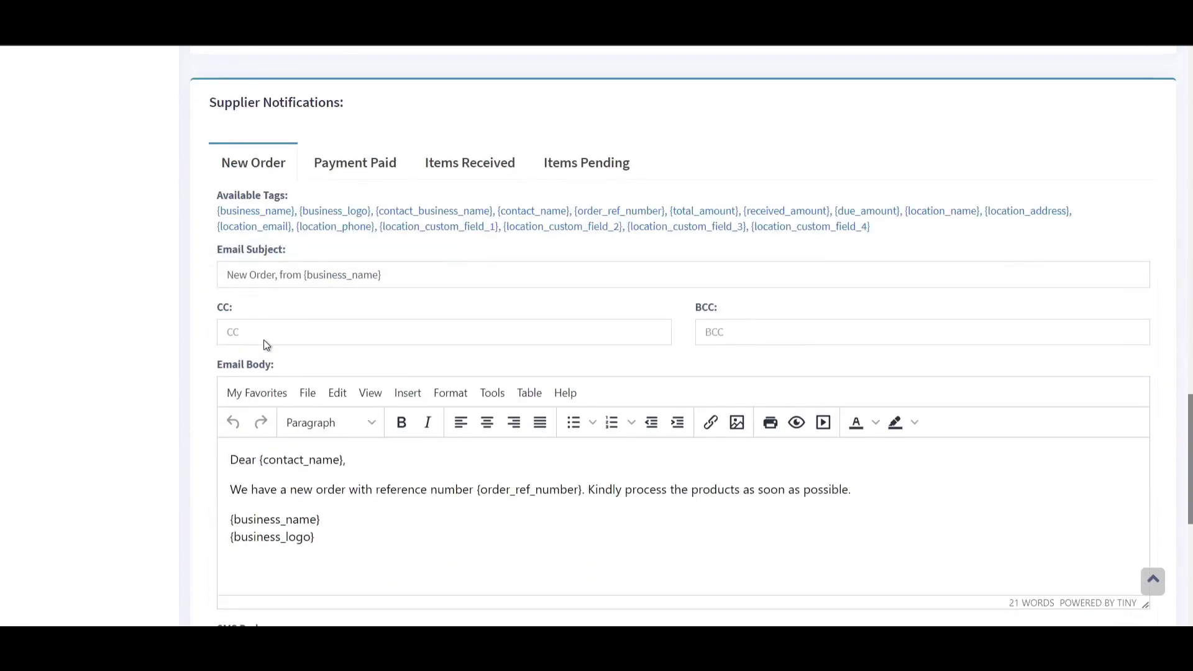
scroll(263, 341, down, 7)
scroll(264, 340, up, 20)
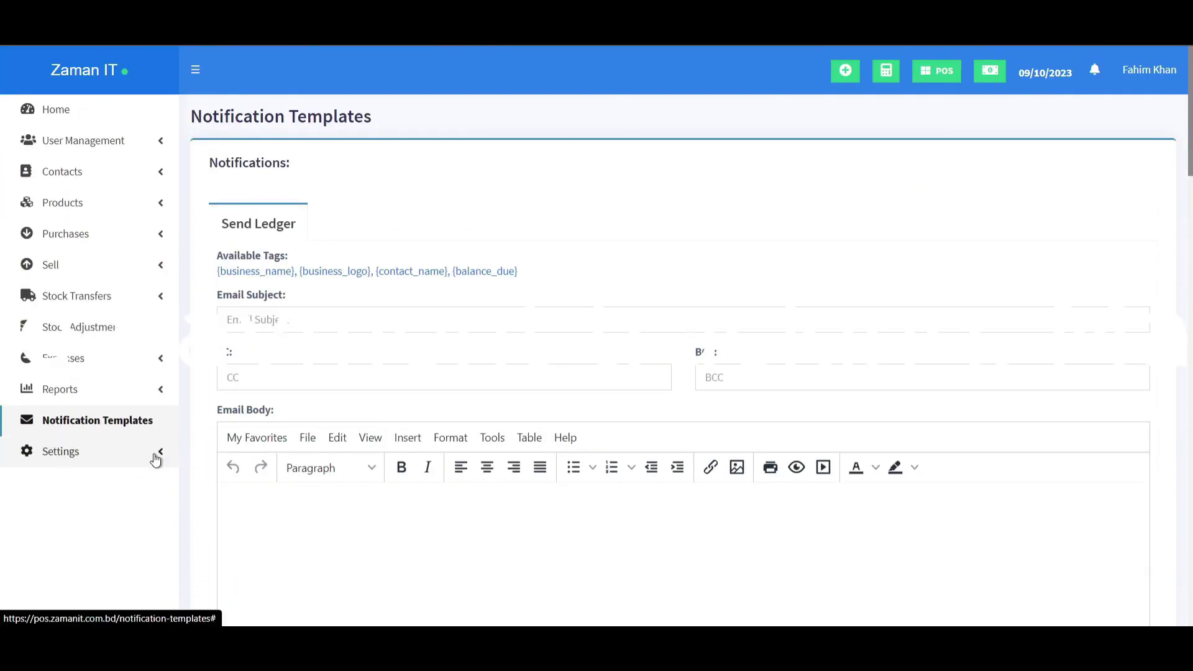
Open Business Settings and examine the general business options such as currency, time zone, stock accounting method and date format.
click(156, 460)
right_click(155, 460)
click(124, 449)
click(125, 448)
scroll(126, 455, down, 1)
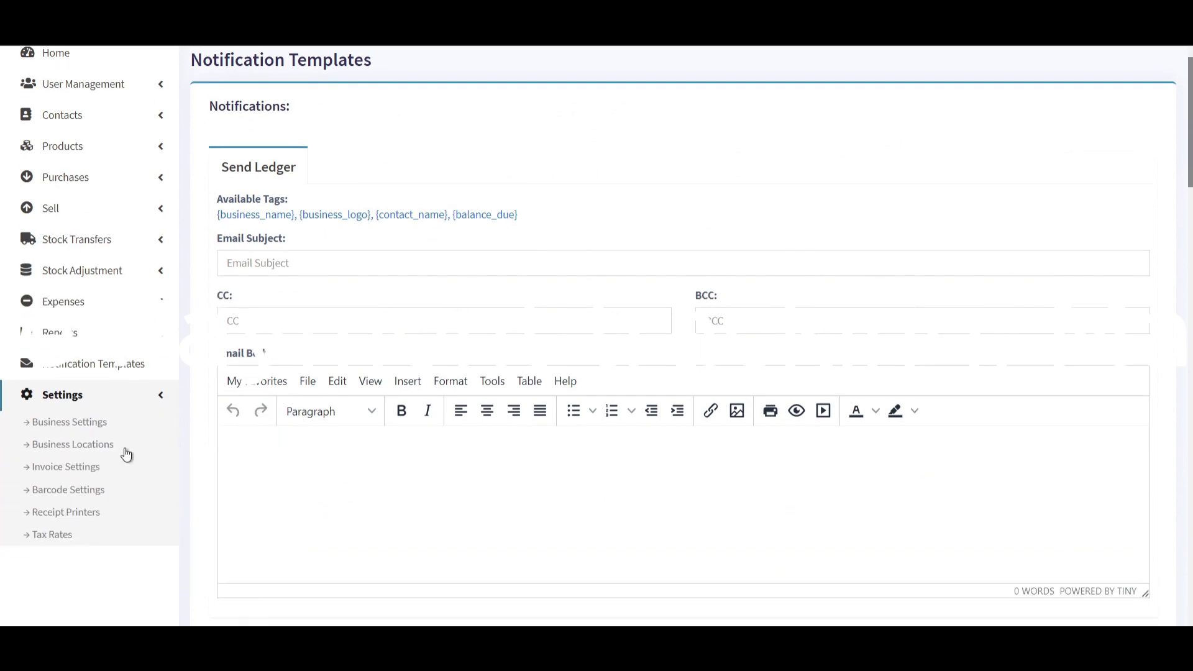
scroll(126, 455, down, 1)
click(84, 351)
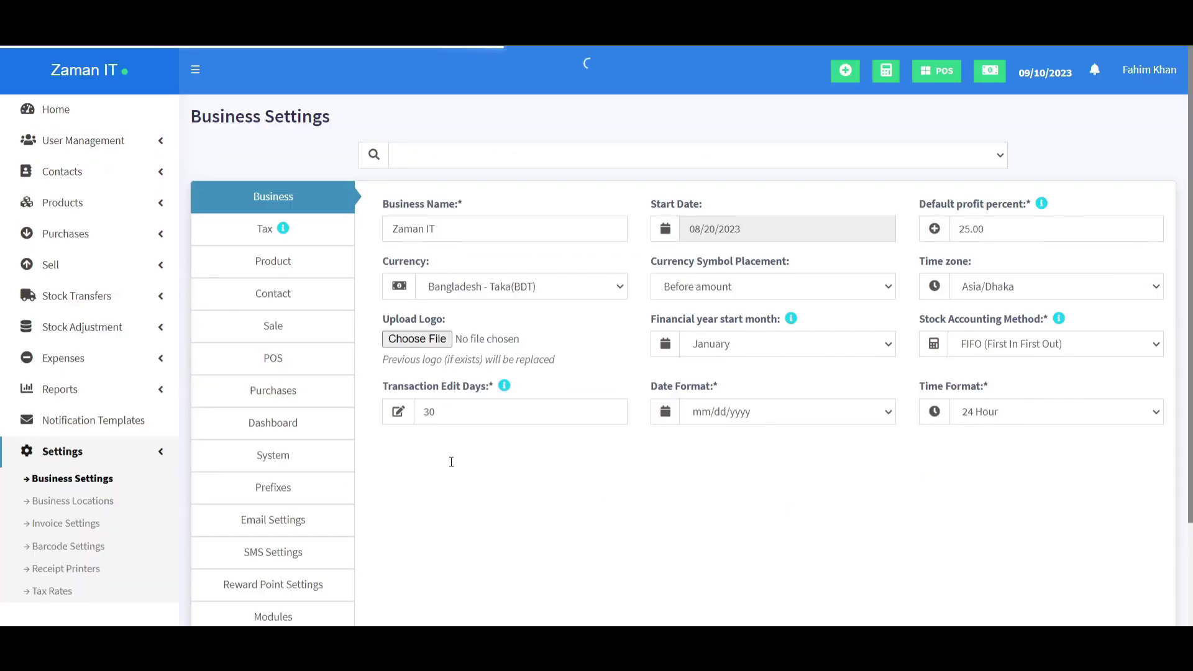
scroll(449, 462, down, 3)
scroll(451, 465, up, 1)
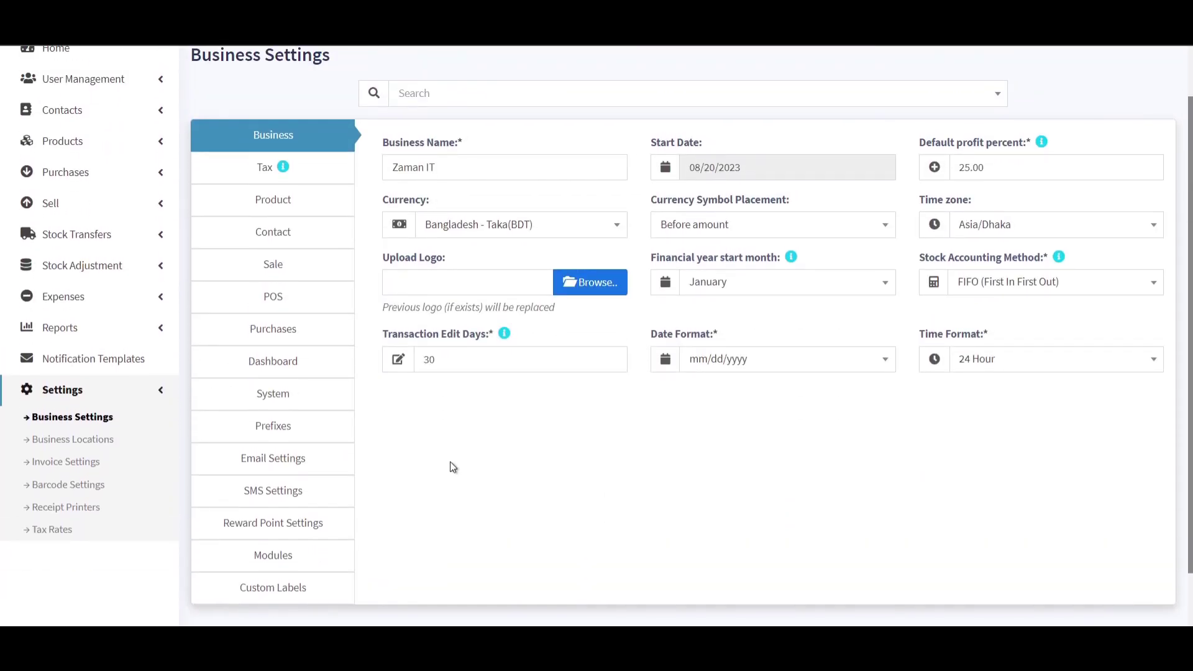
scroll(451, 465, down, 1)
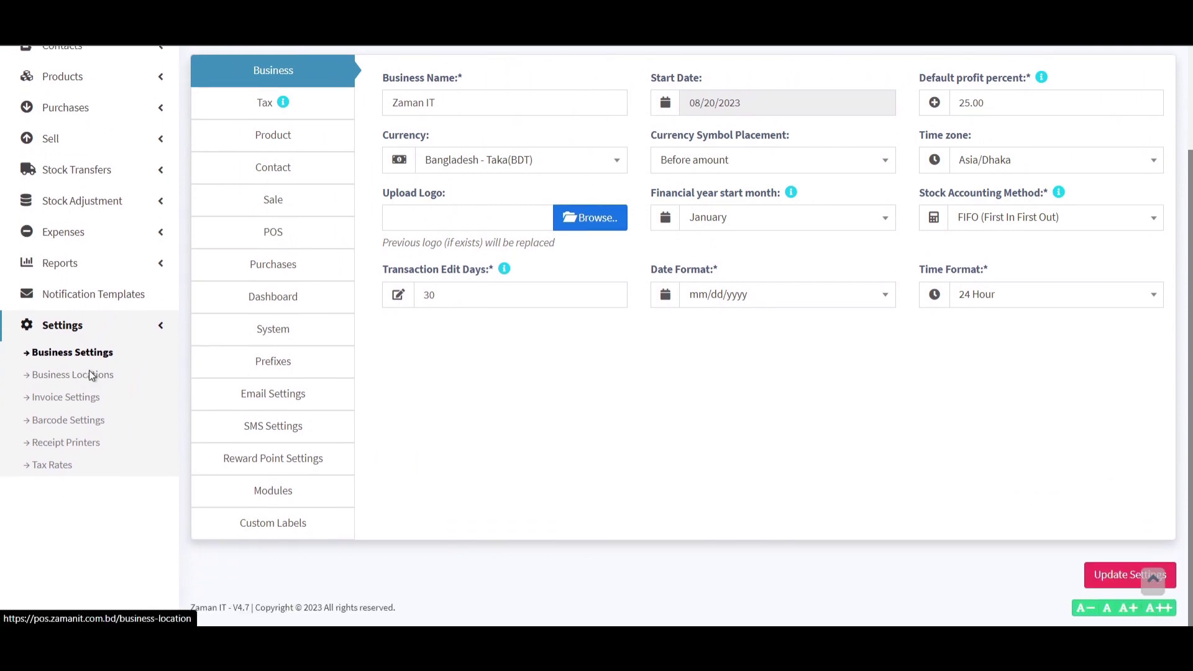
View the Business Locations list and the invoice schemes in Invoice Settings.
click(88, 372)
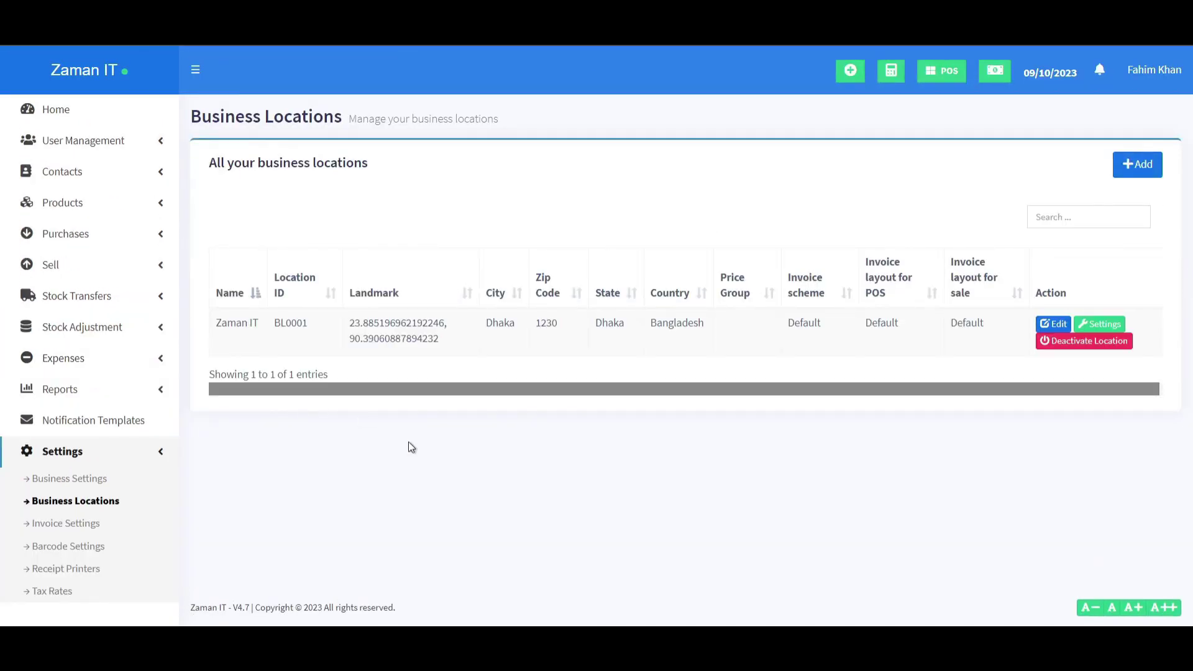
click(75, 524)
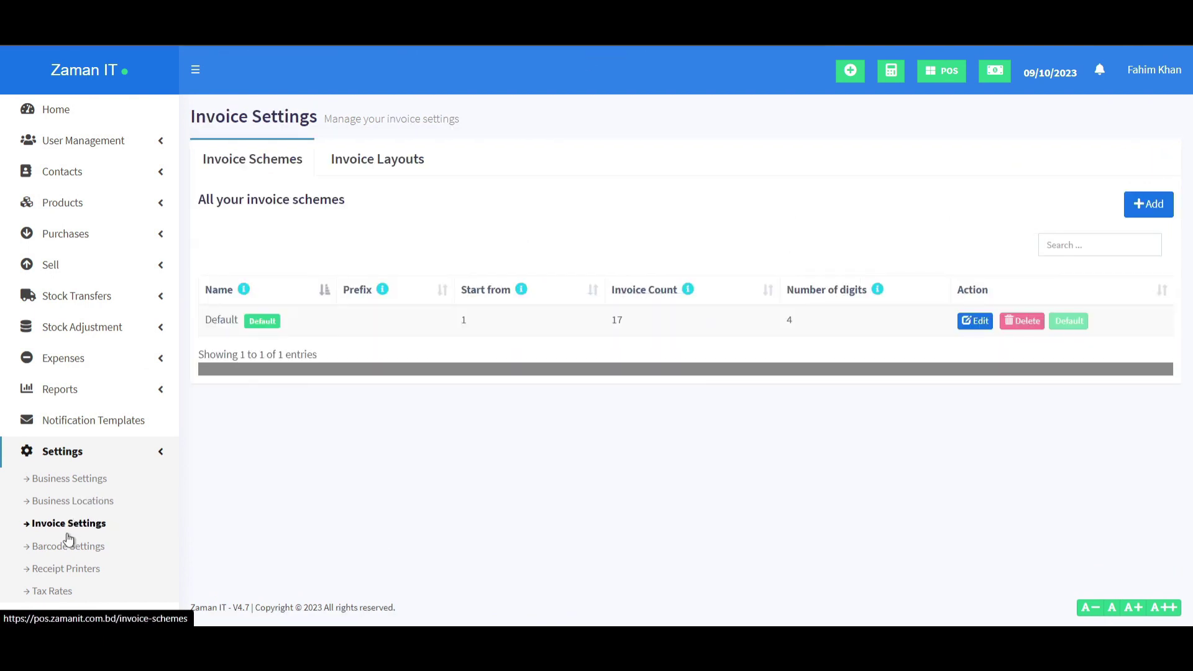
View the Barcode Settings page and the list of configured receipt printers.
click(63, 547)
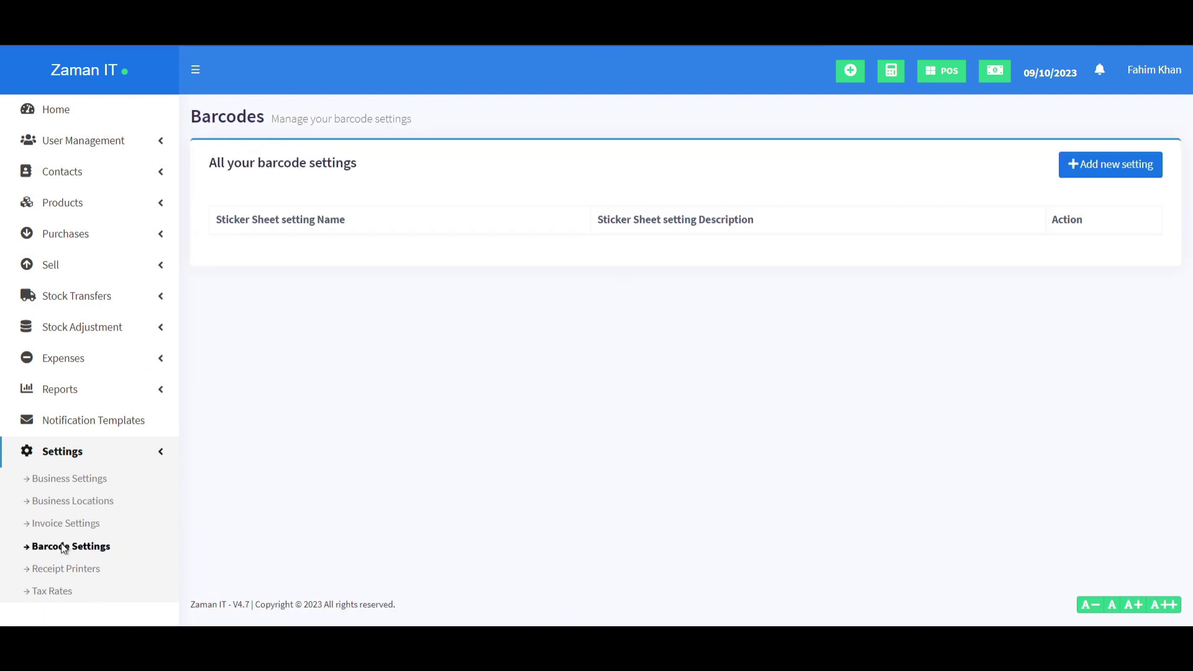
click(61, 570)
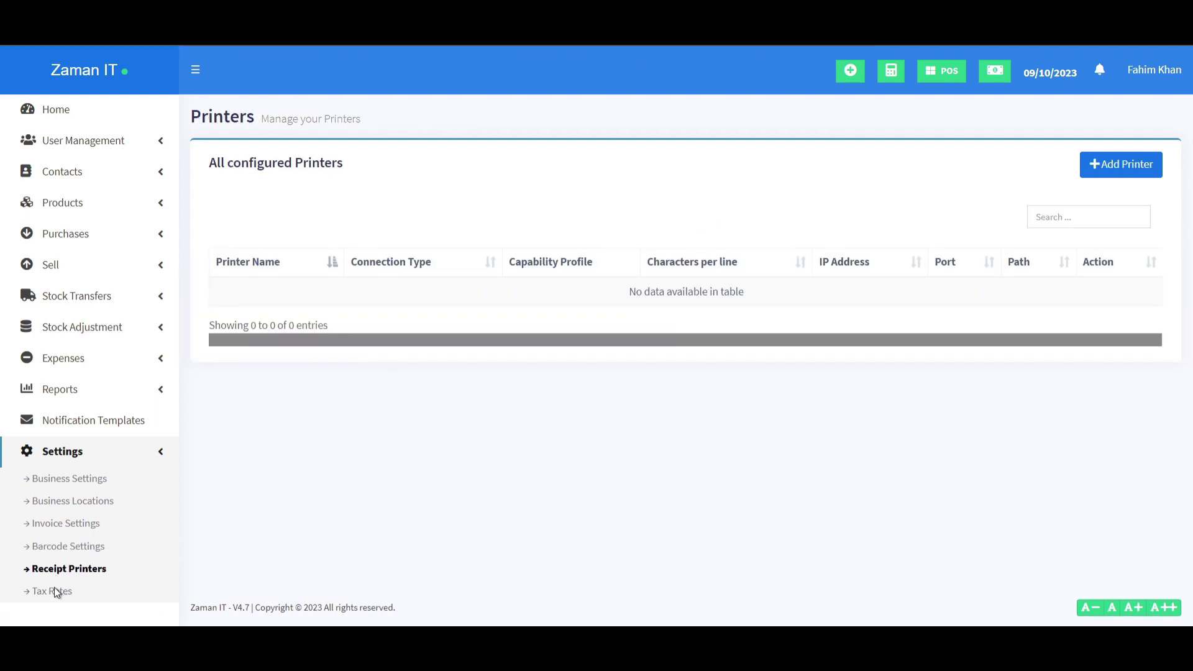
Open the Tax Rates page and examine the tax rates and tax groups tables.
click(55, 590)
scroll(227, 534, down, 2)
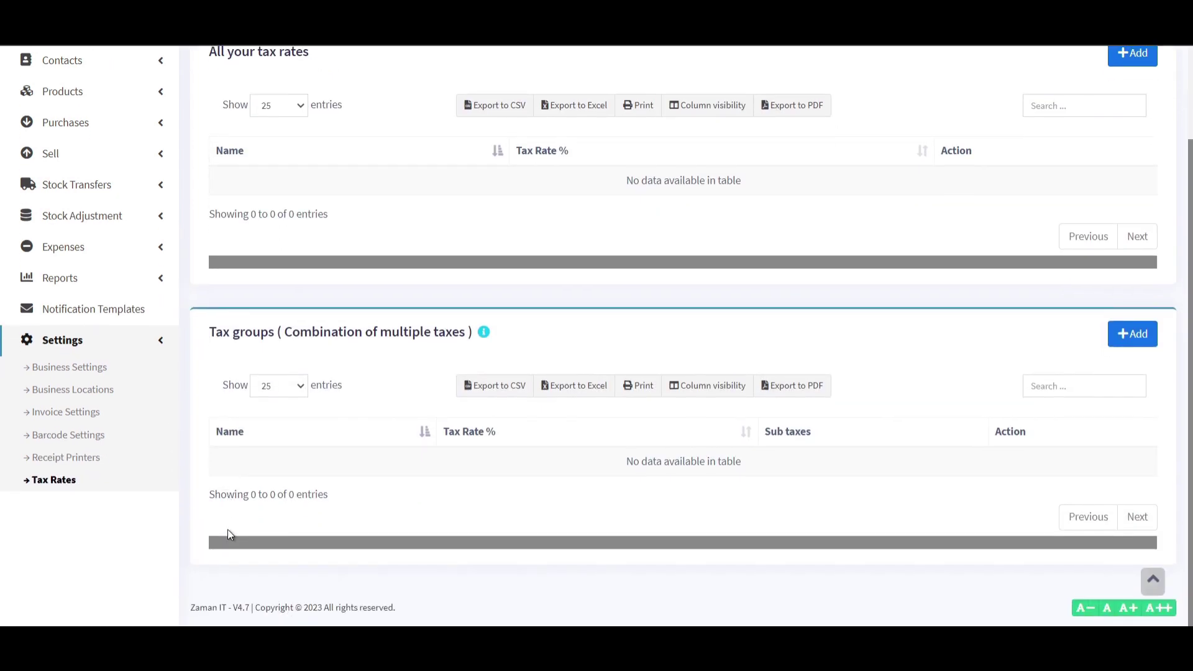
scroll(228, 529, up, 2)
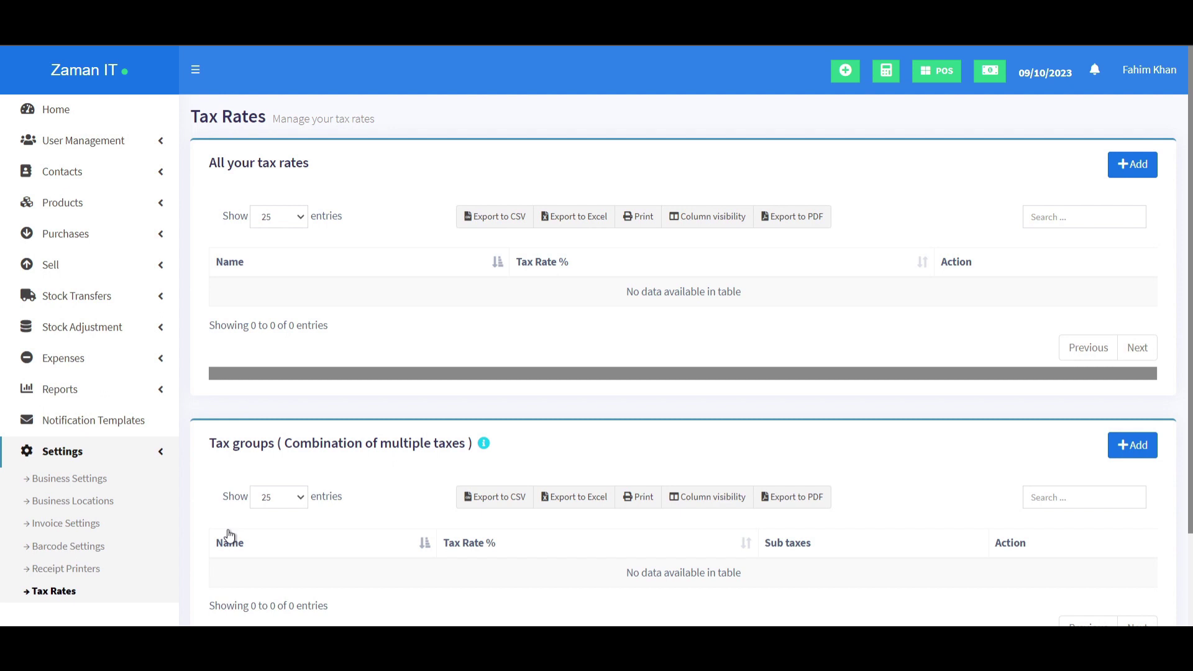
Collapse the navigation sidebar and return to the home dashboard to review its totals, sales charts, dues, stock alerts and pending shipments.
click(195, 70)
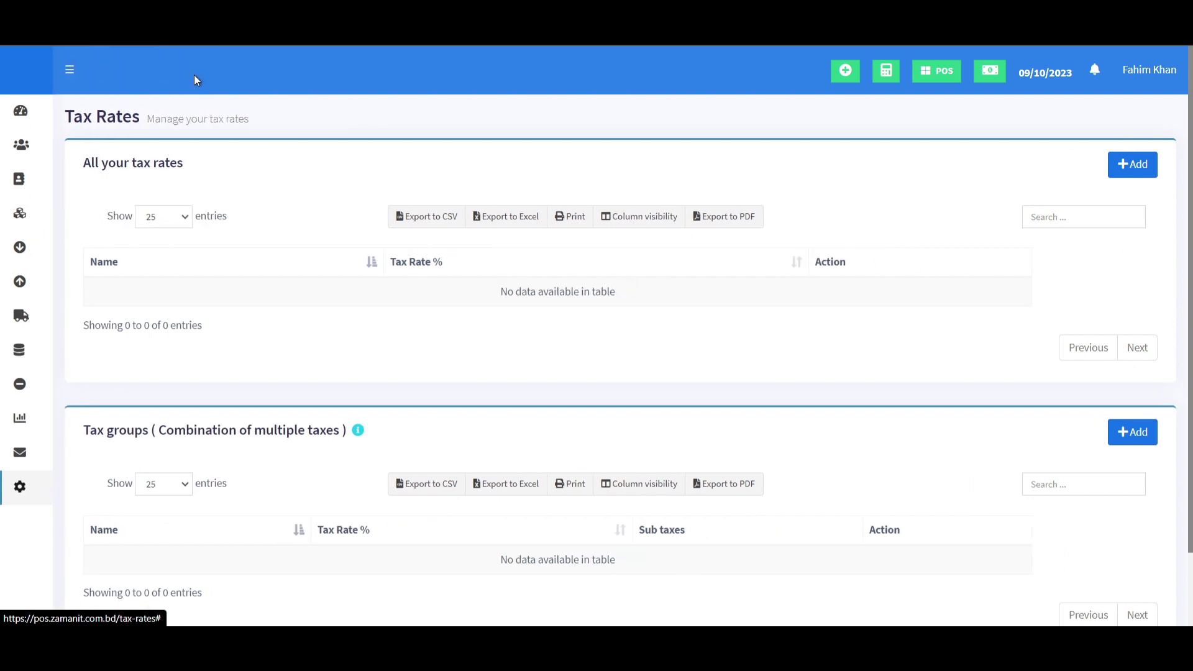
click(36, 120)
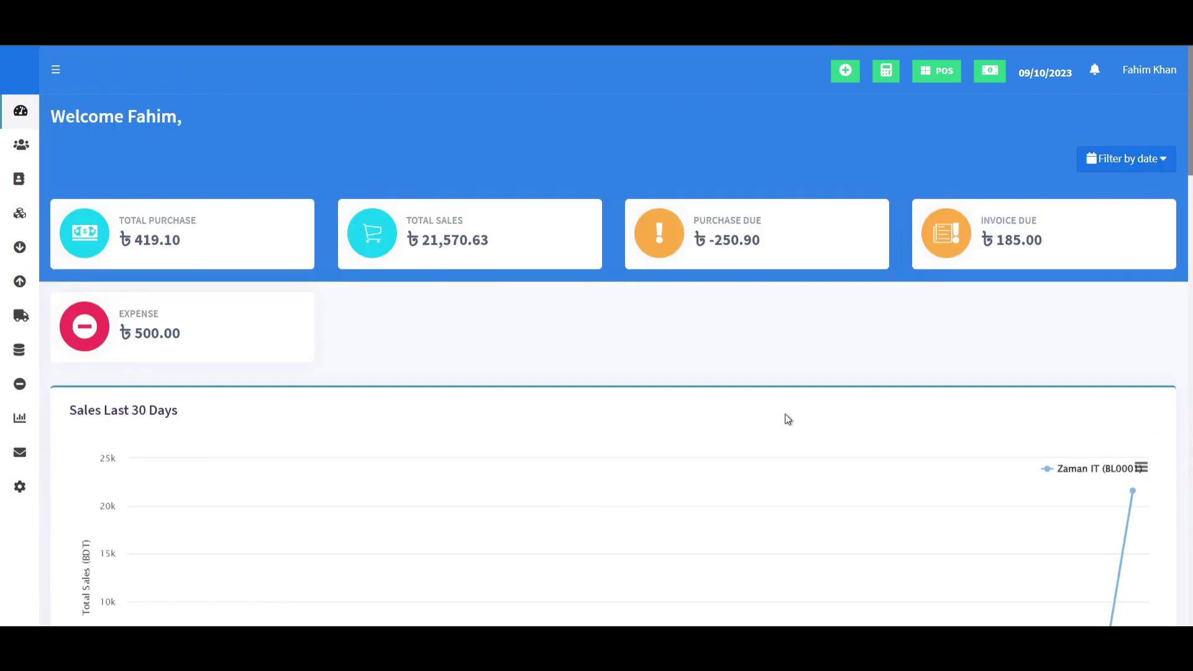
scroll(639, 337, down, 20)
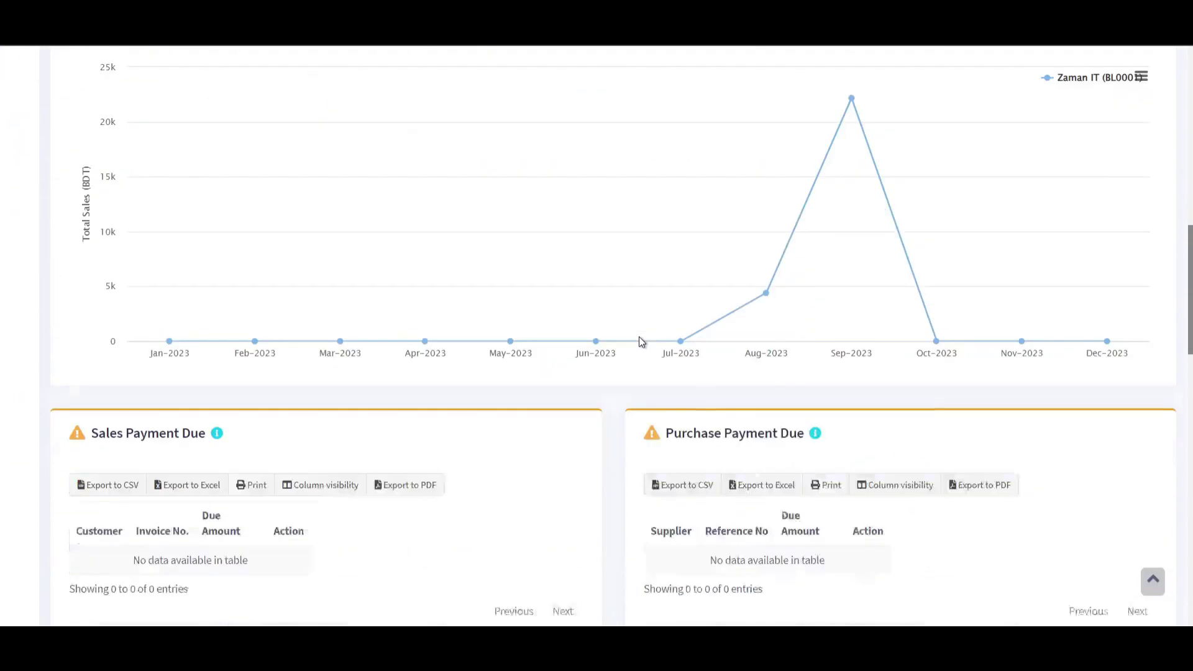
scroll(640, 340, down, 7)
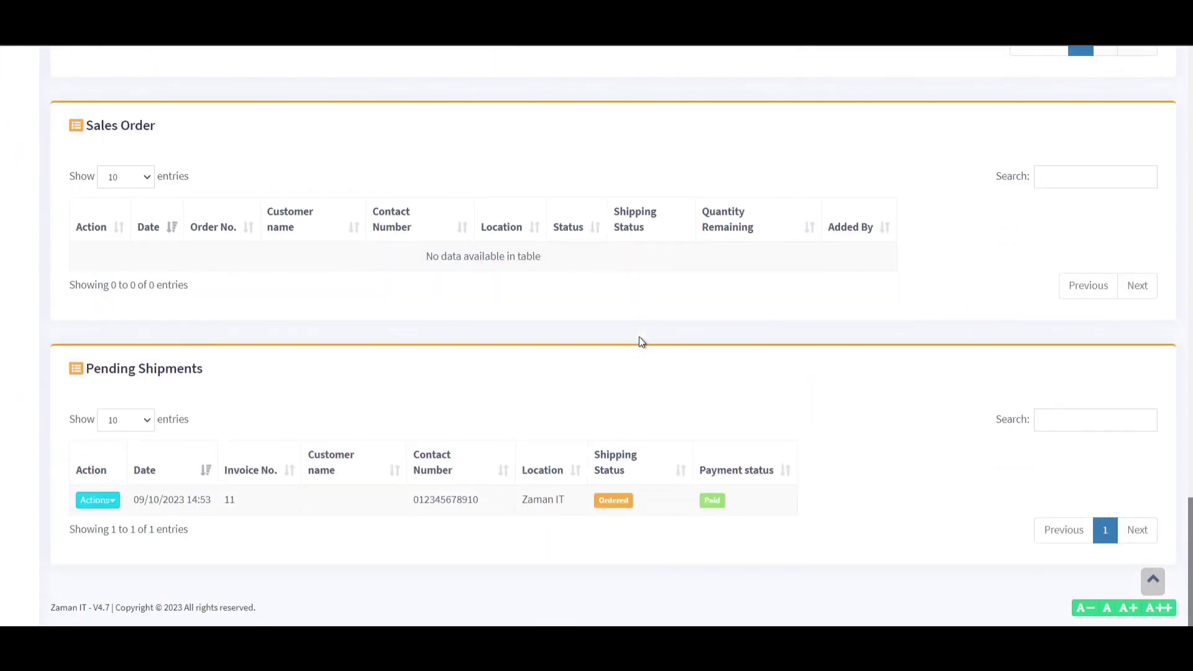
scroll(810, 397, up, 20)
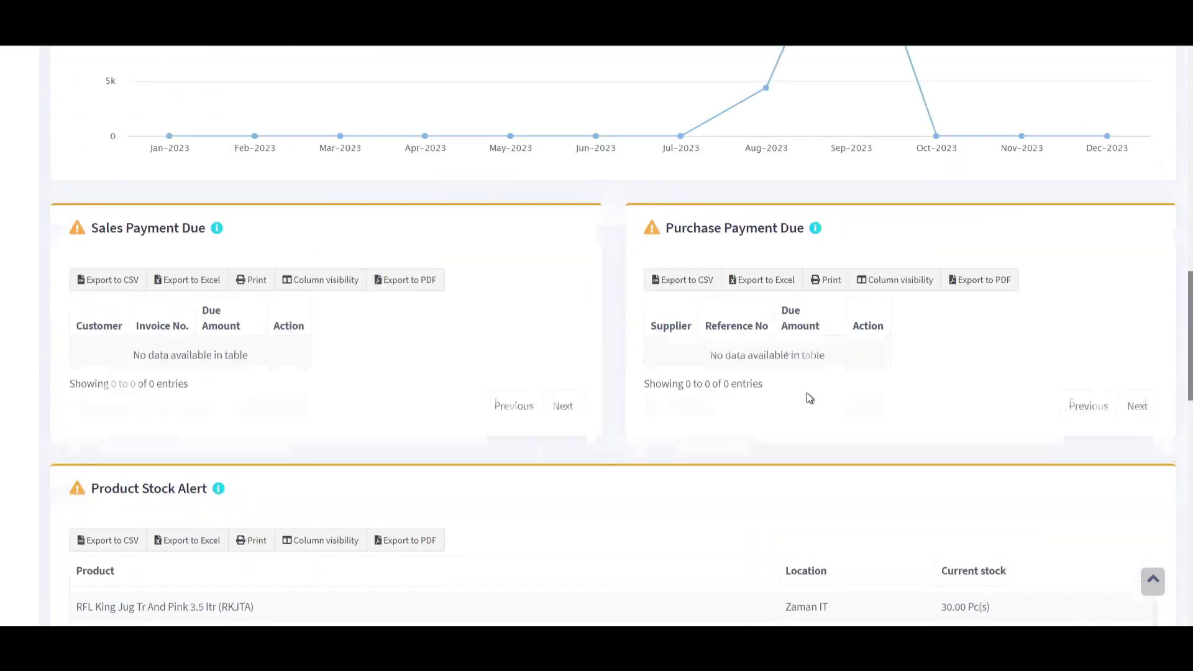